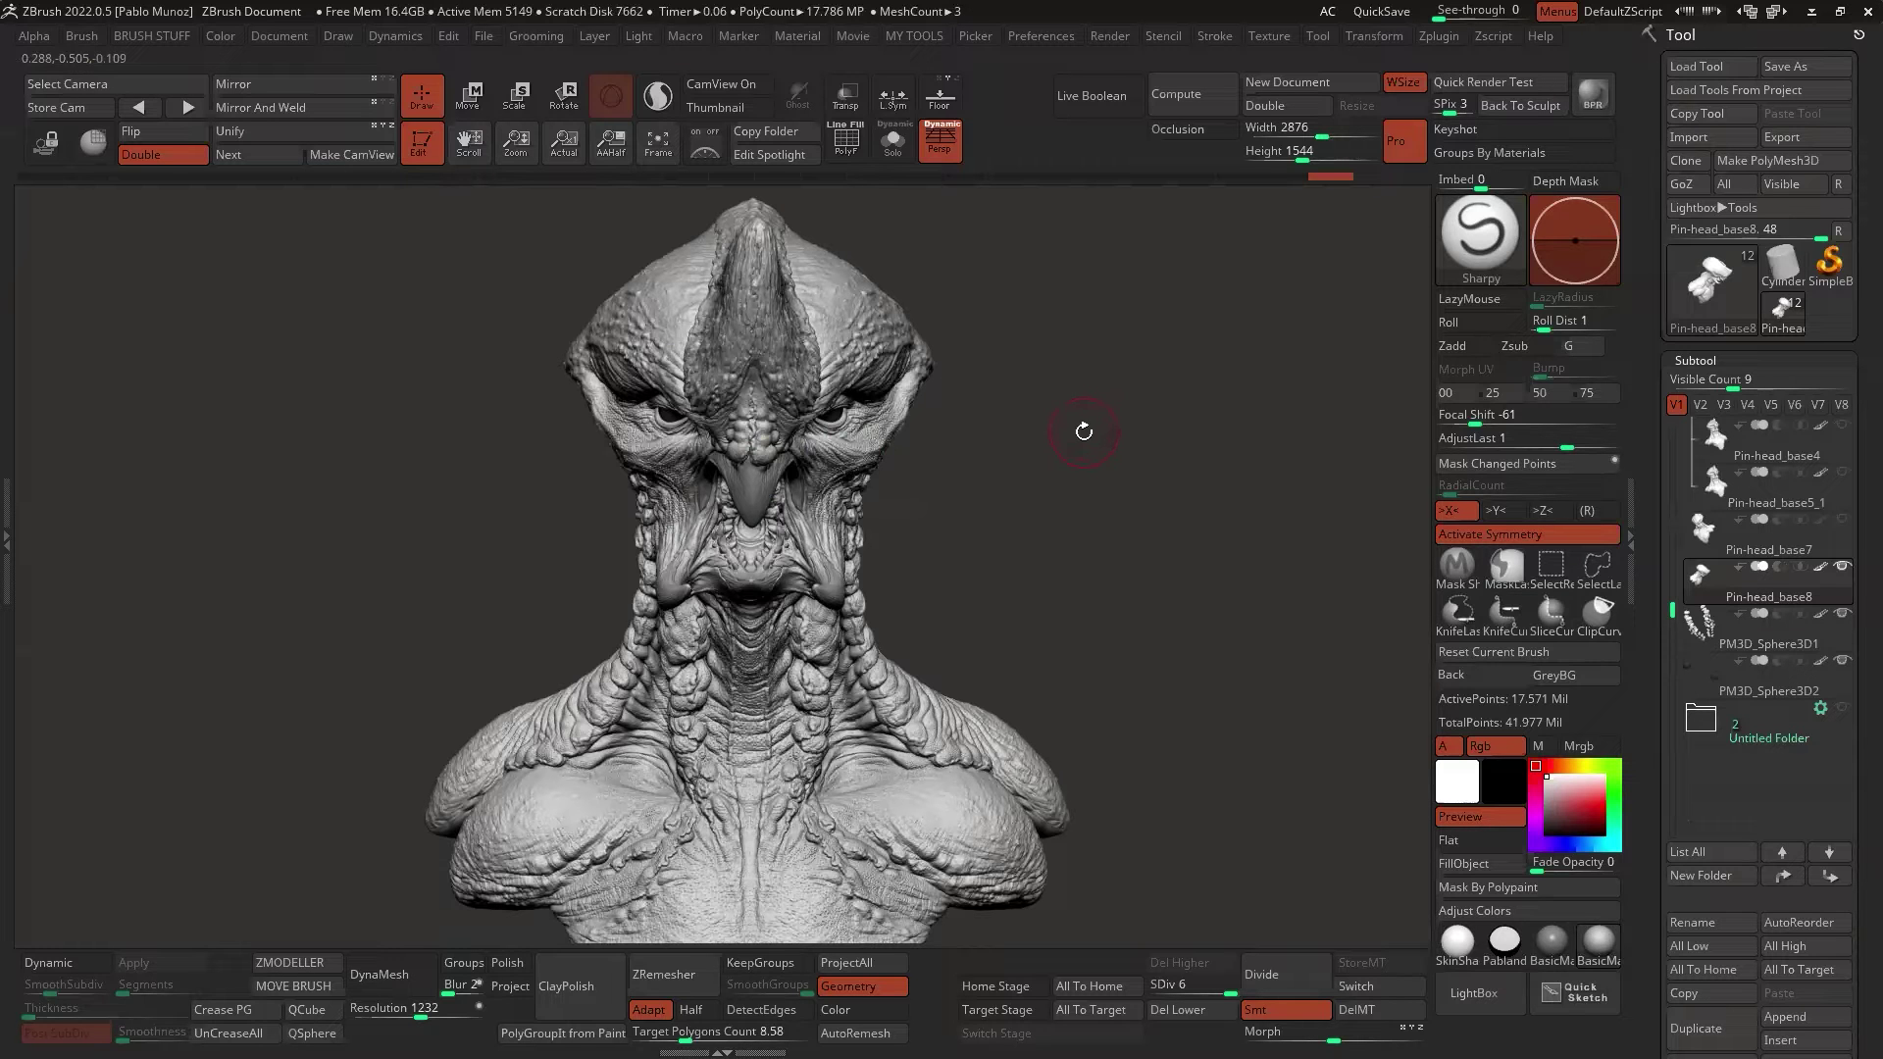
Step: Open the Decimation Master plugin and review its pre-process and decimate options for the current subtool
mouse_move(1079, 406)
mouse_down()
mouse_move(1103, 407)
mouse_move(1025, 390)
mouse_move(1114, 408)
mouse_up()
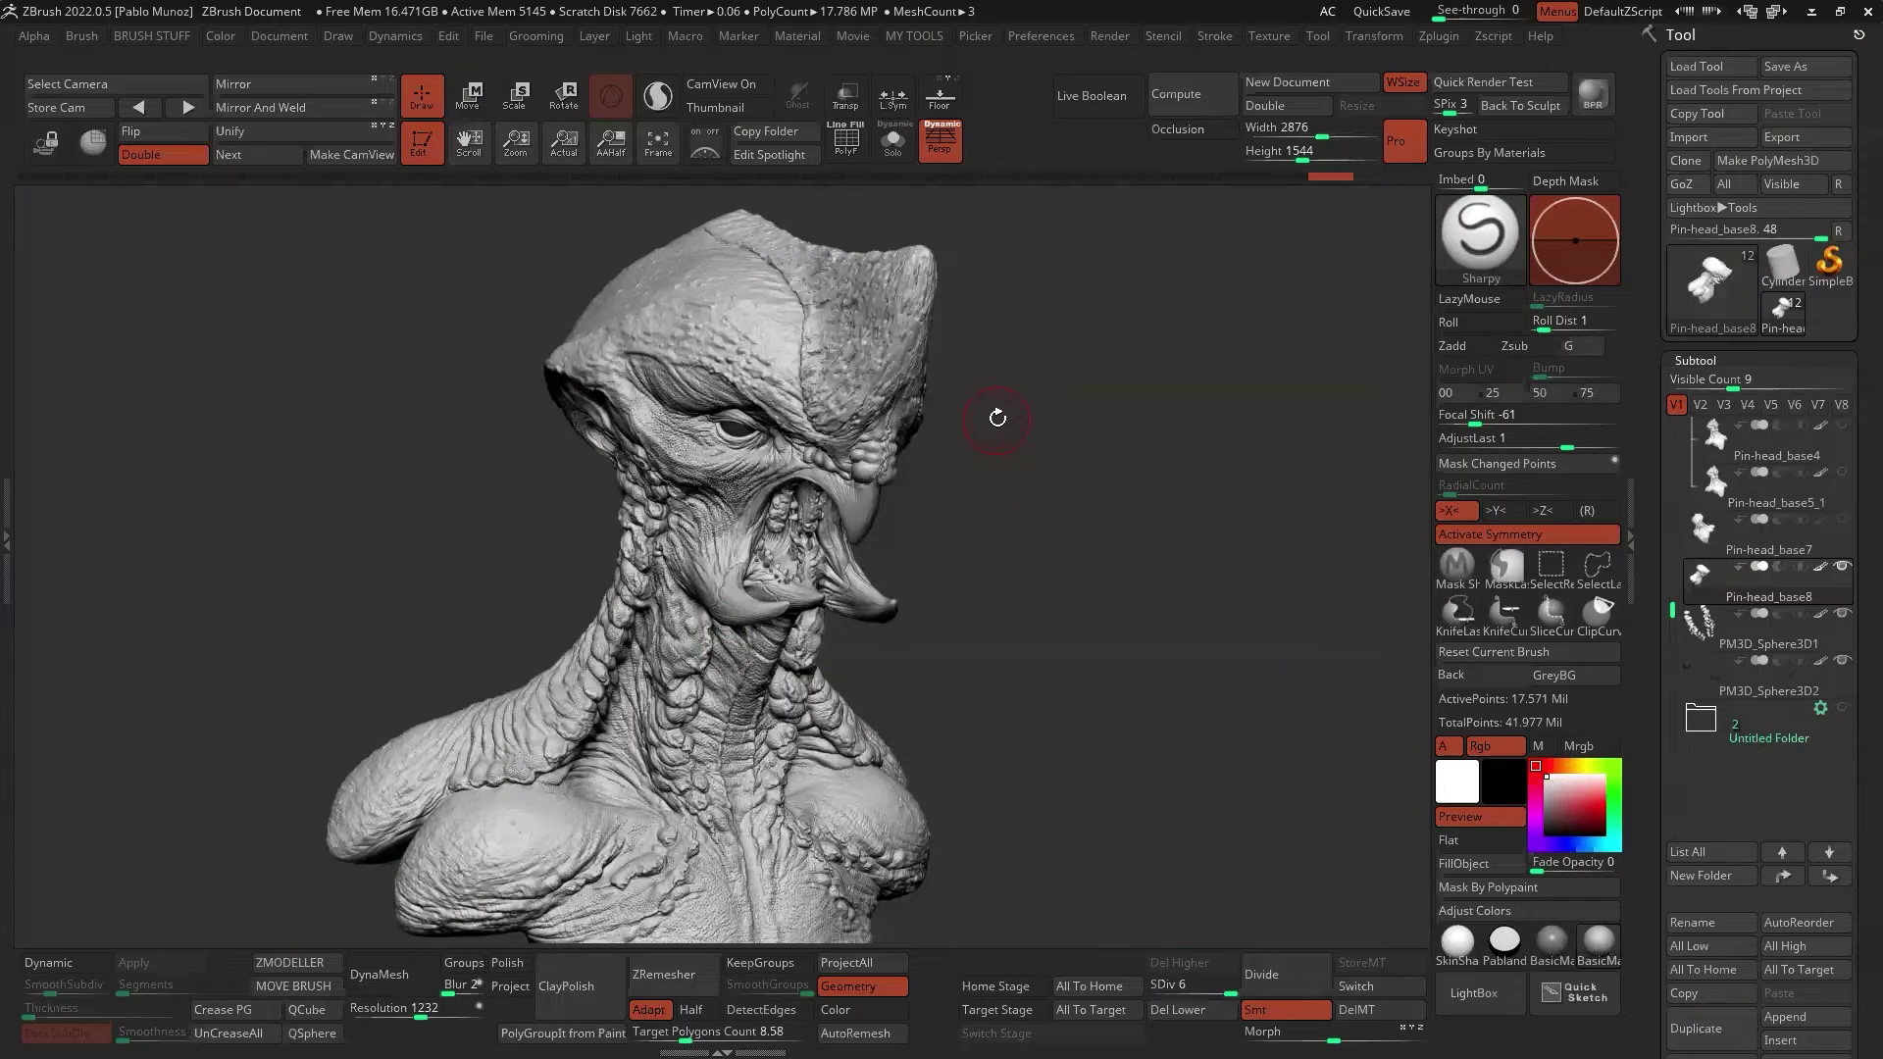
click(1434, 39)
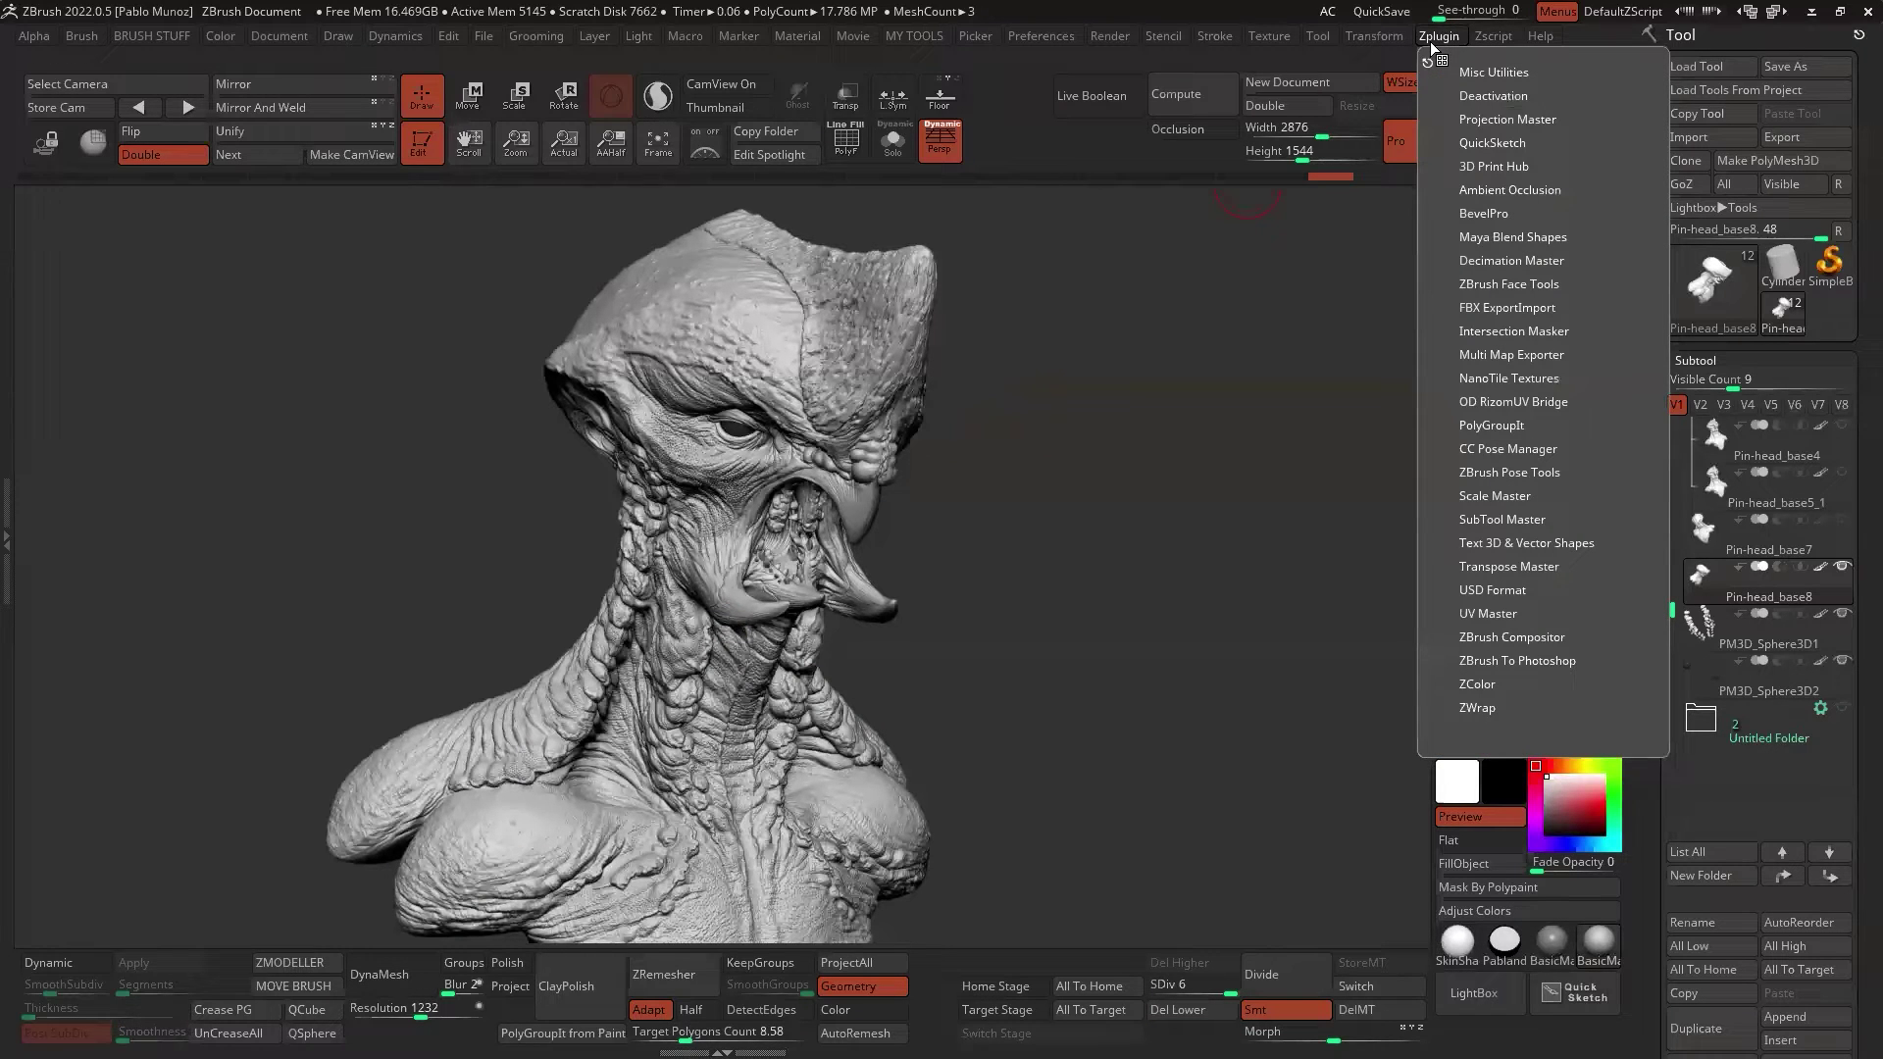
click(1515, 260)
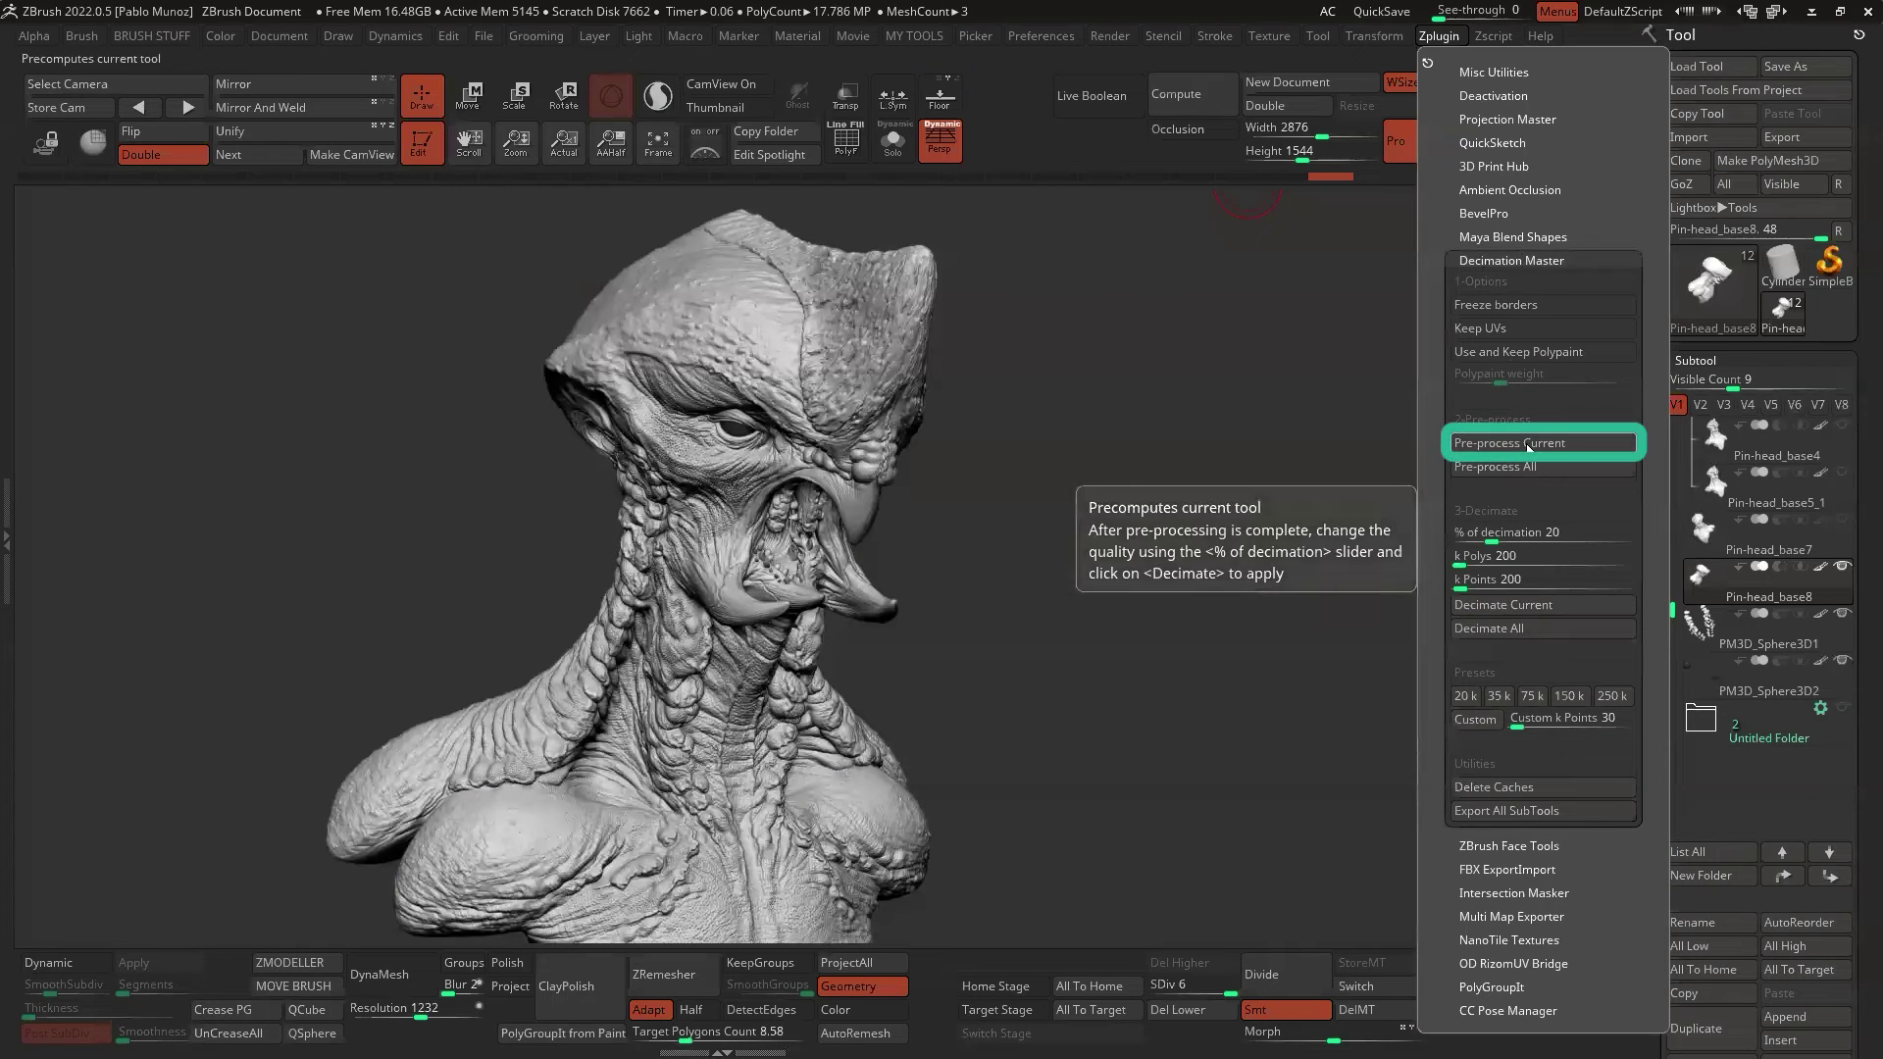
click(1530, 605)
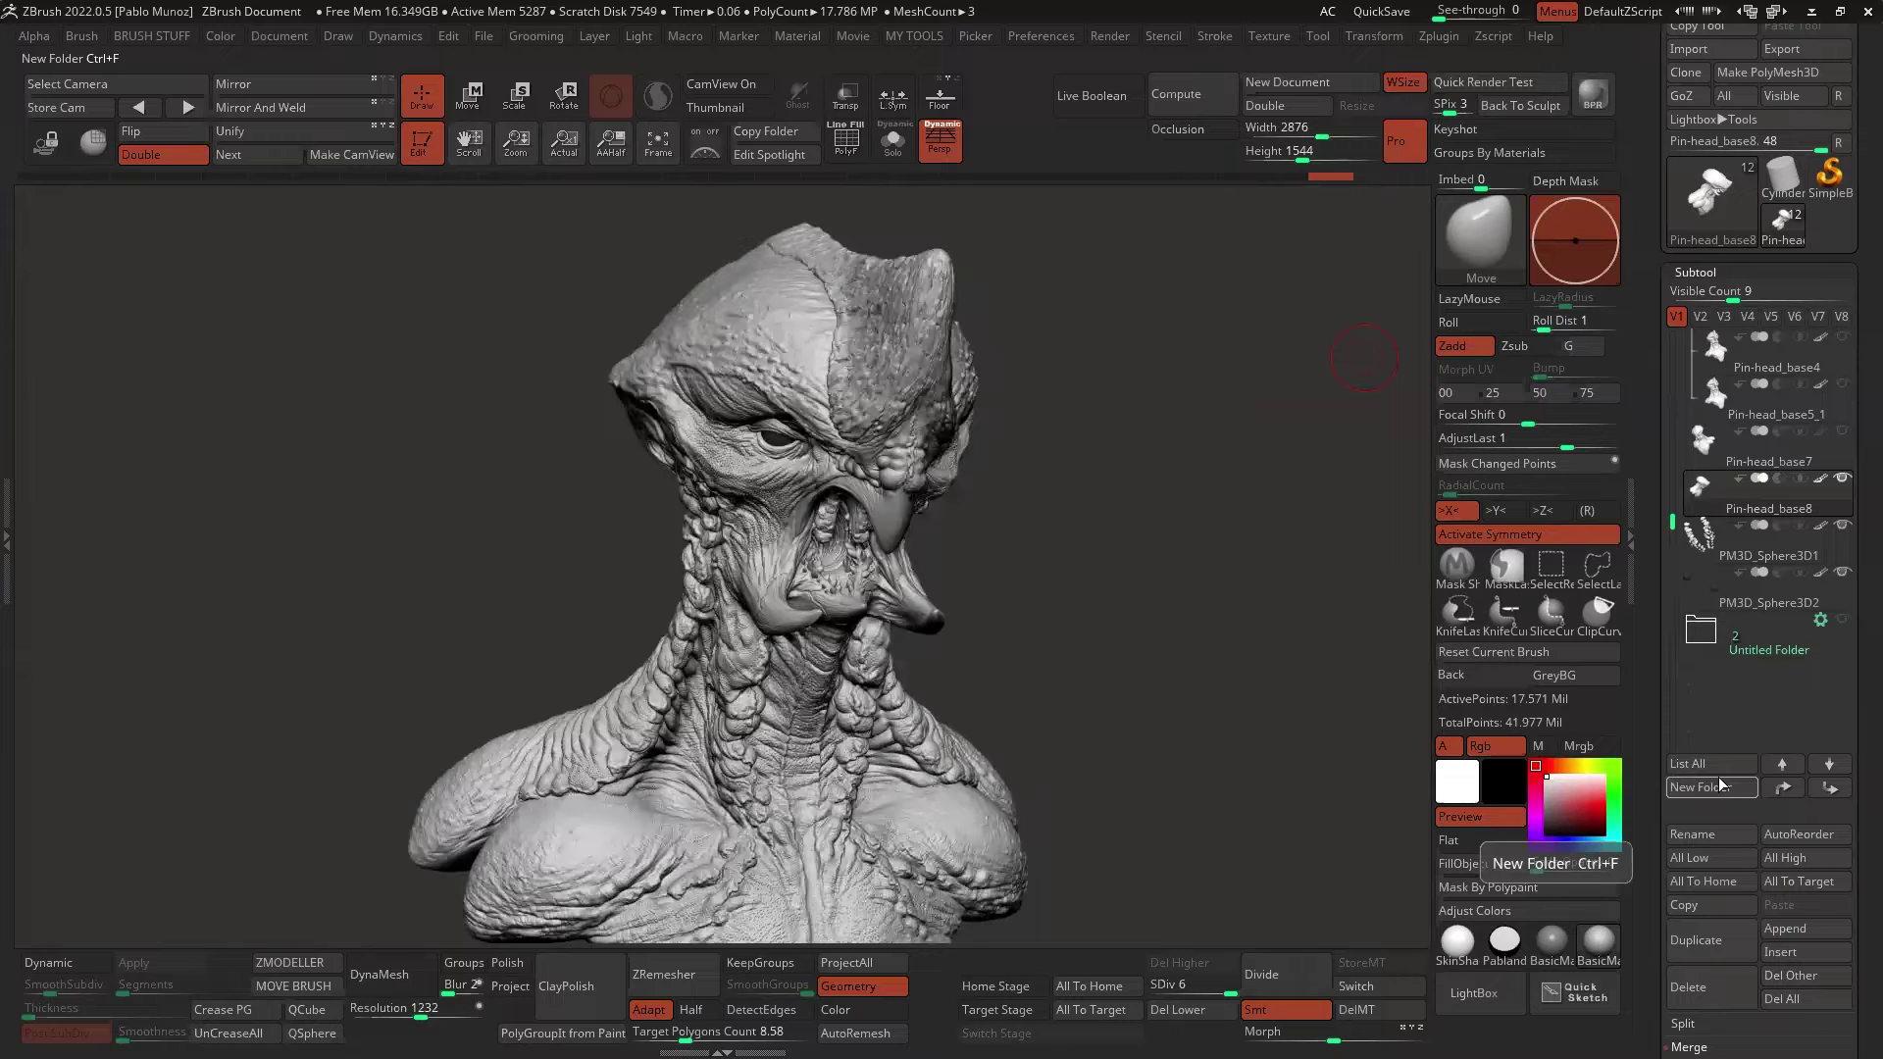
Step: Switch all subtools to their lowest subdivision level and move Pin-head_base7 into the first subtool folder
click(1721, 862)
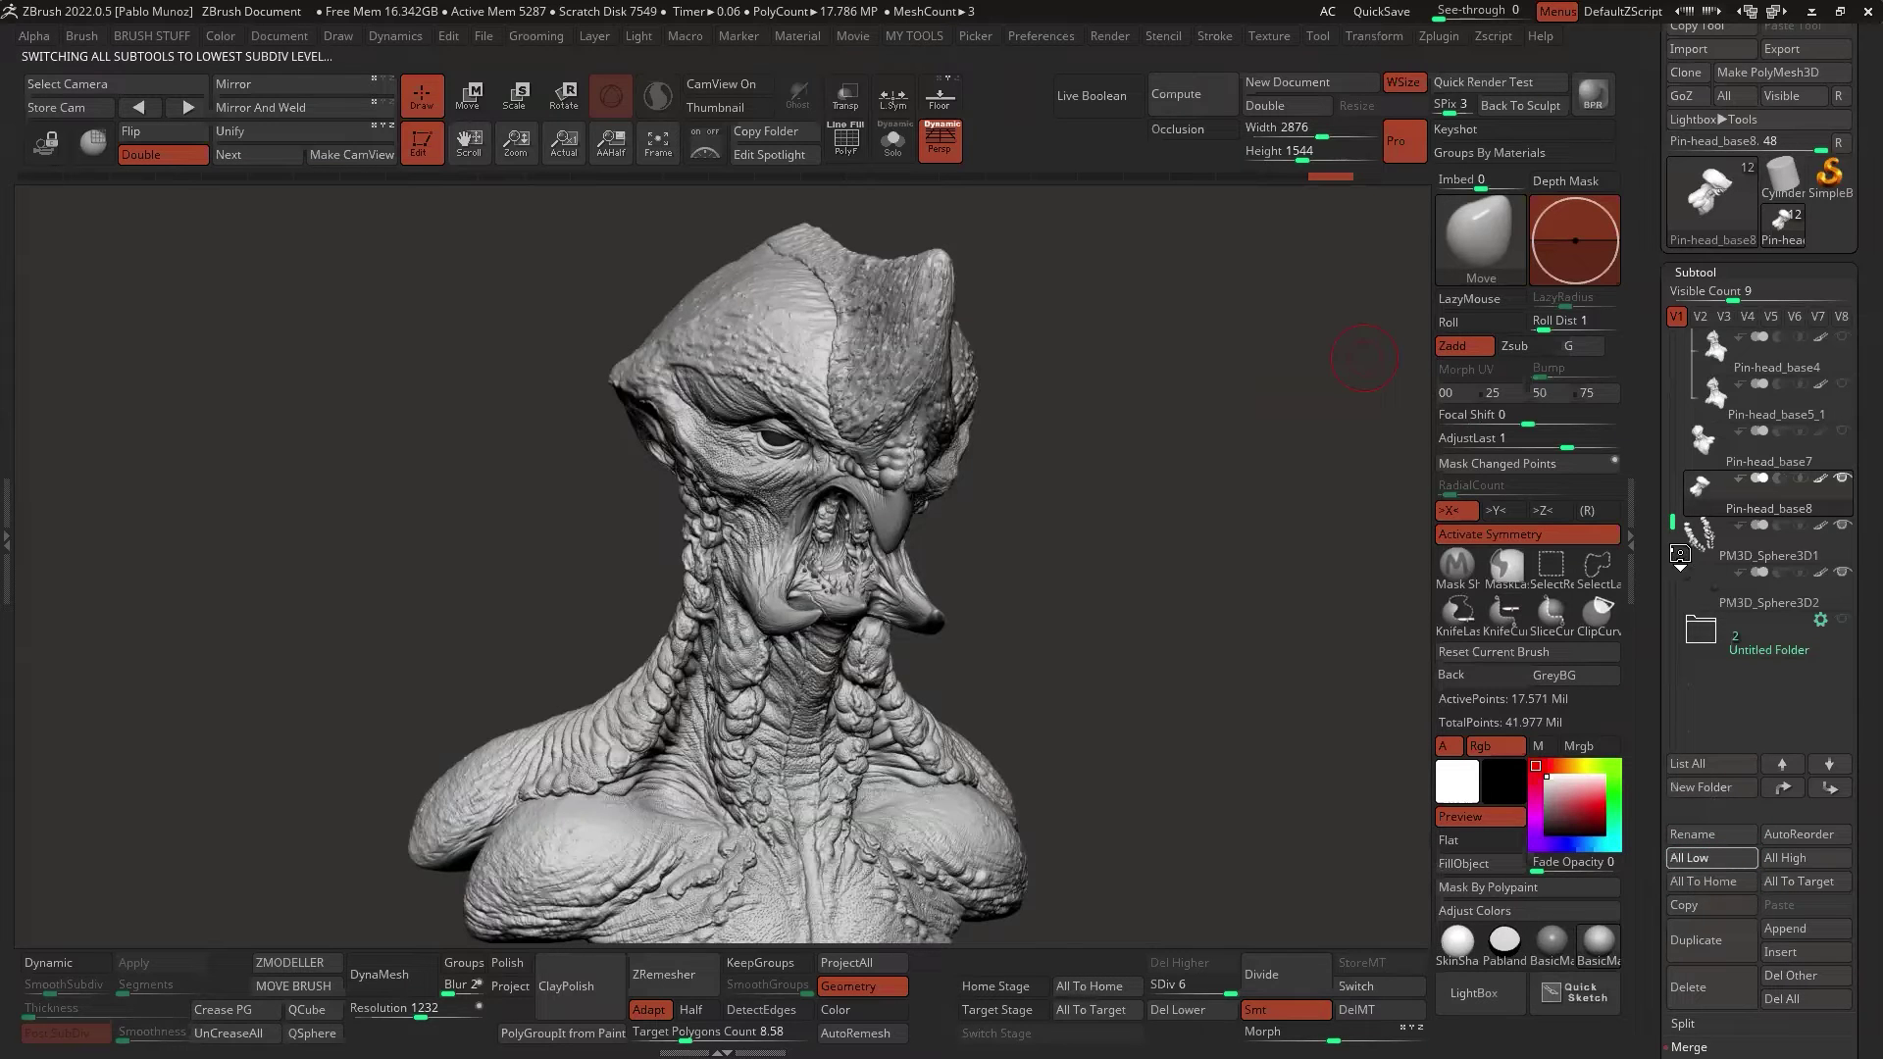
scroll(1702, 383, up, 5)
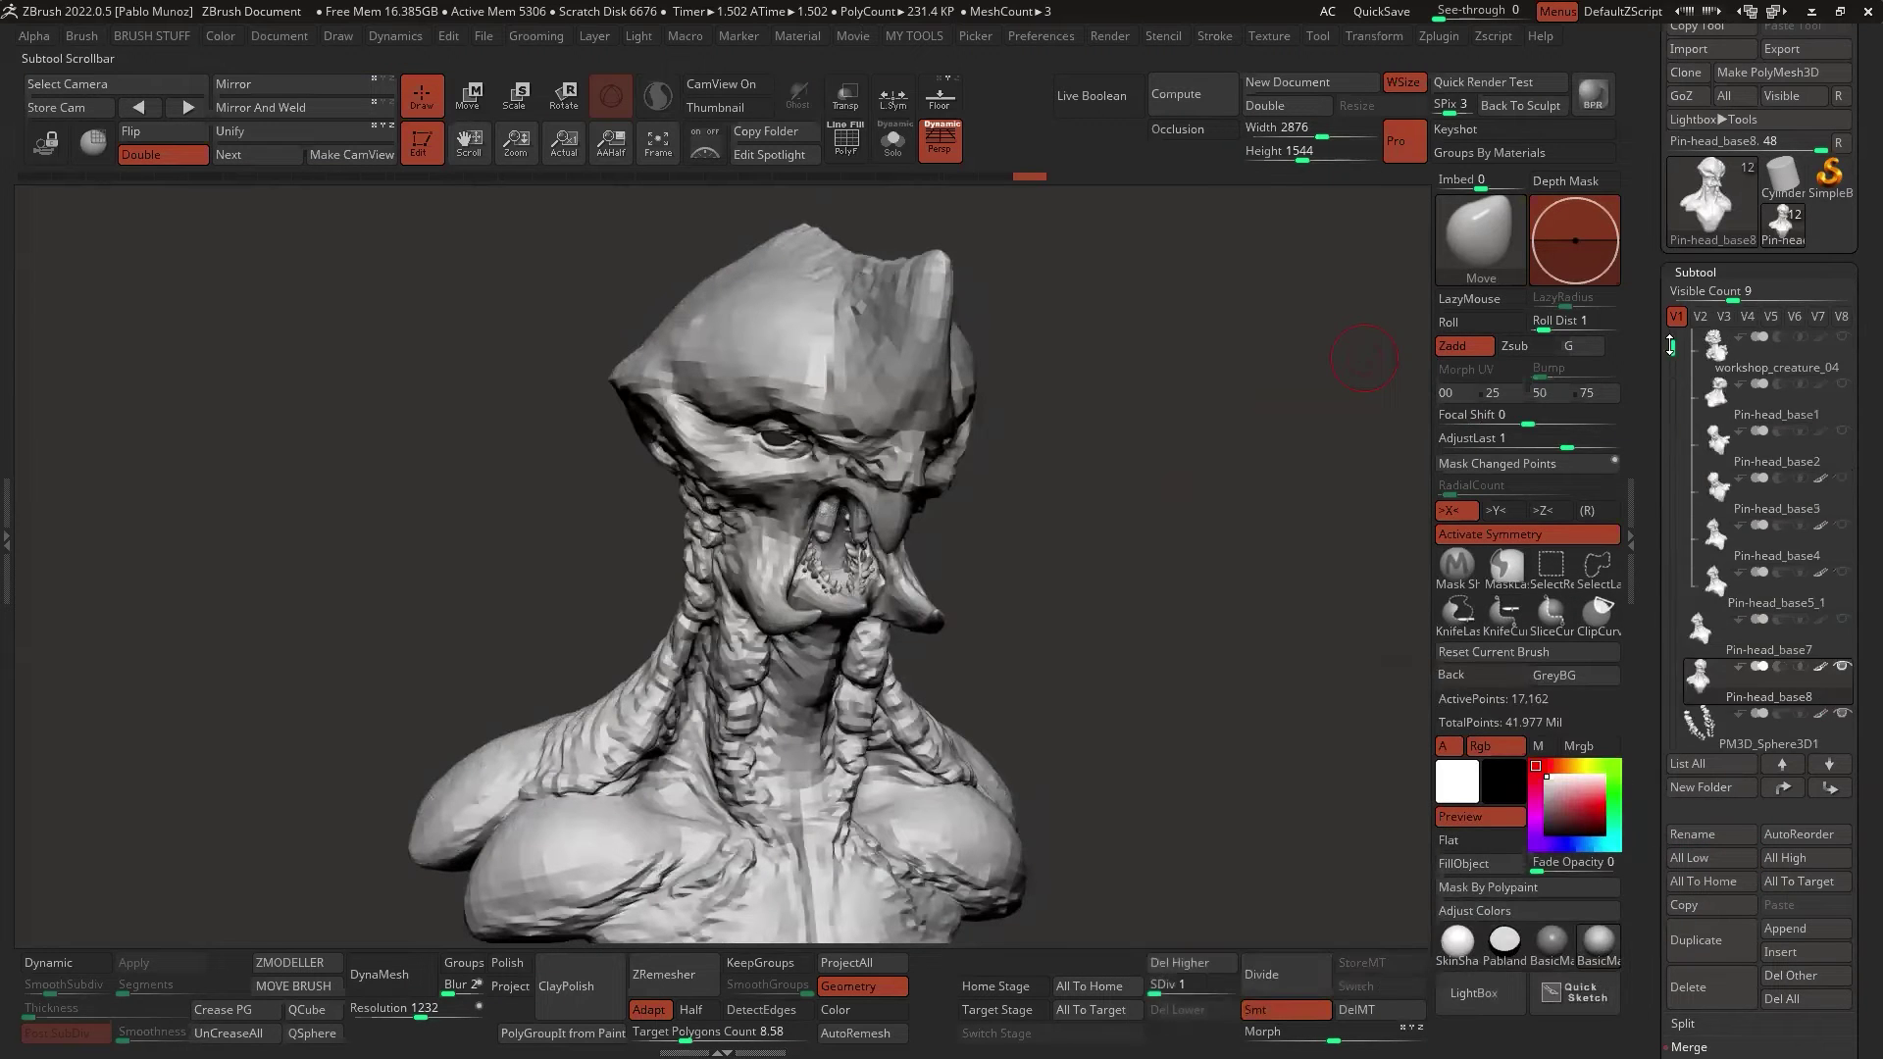
click(1699, 350)
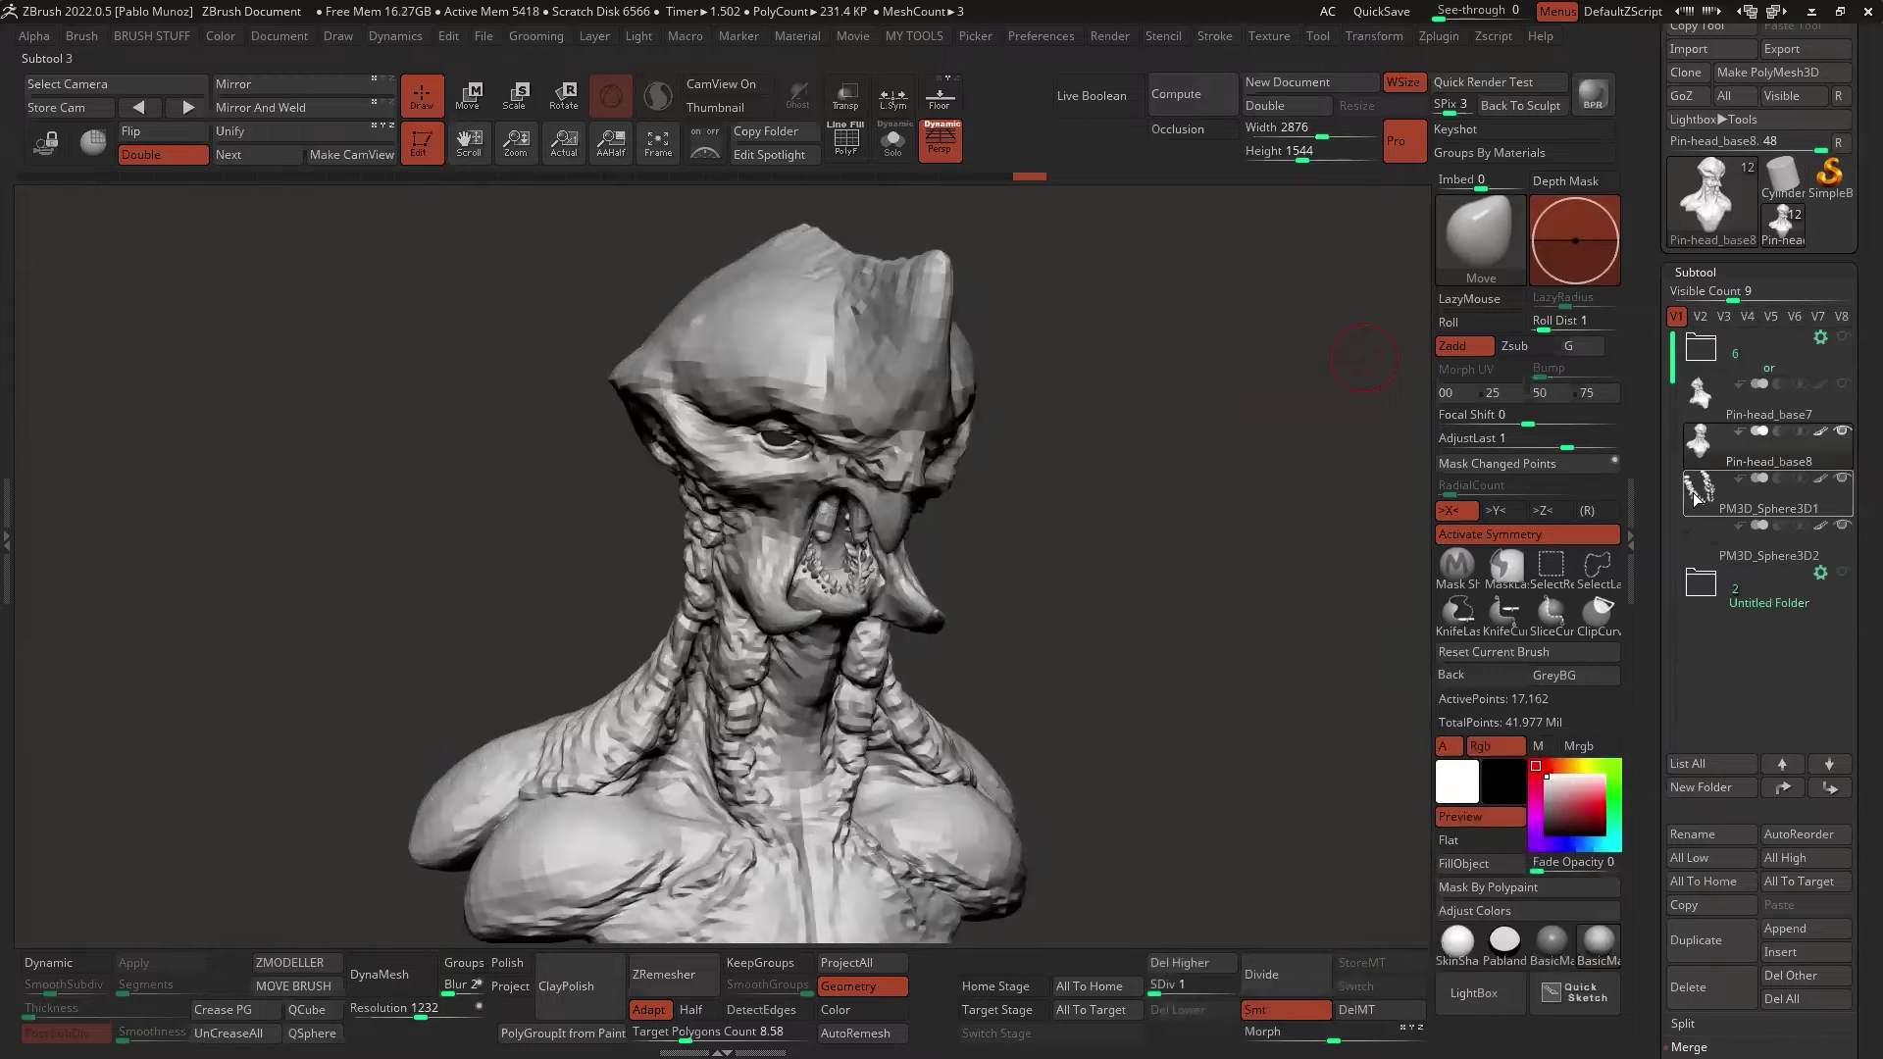
click(1776, 410)
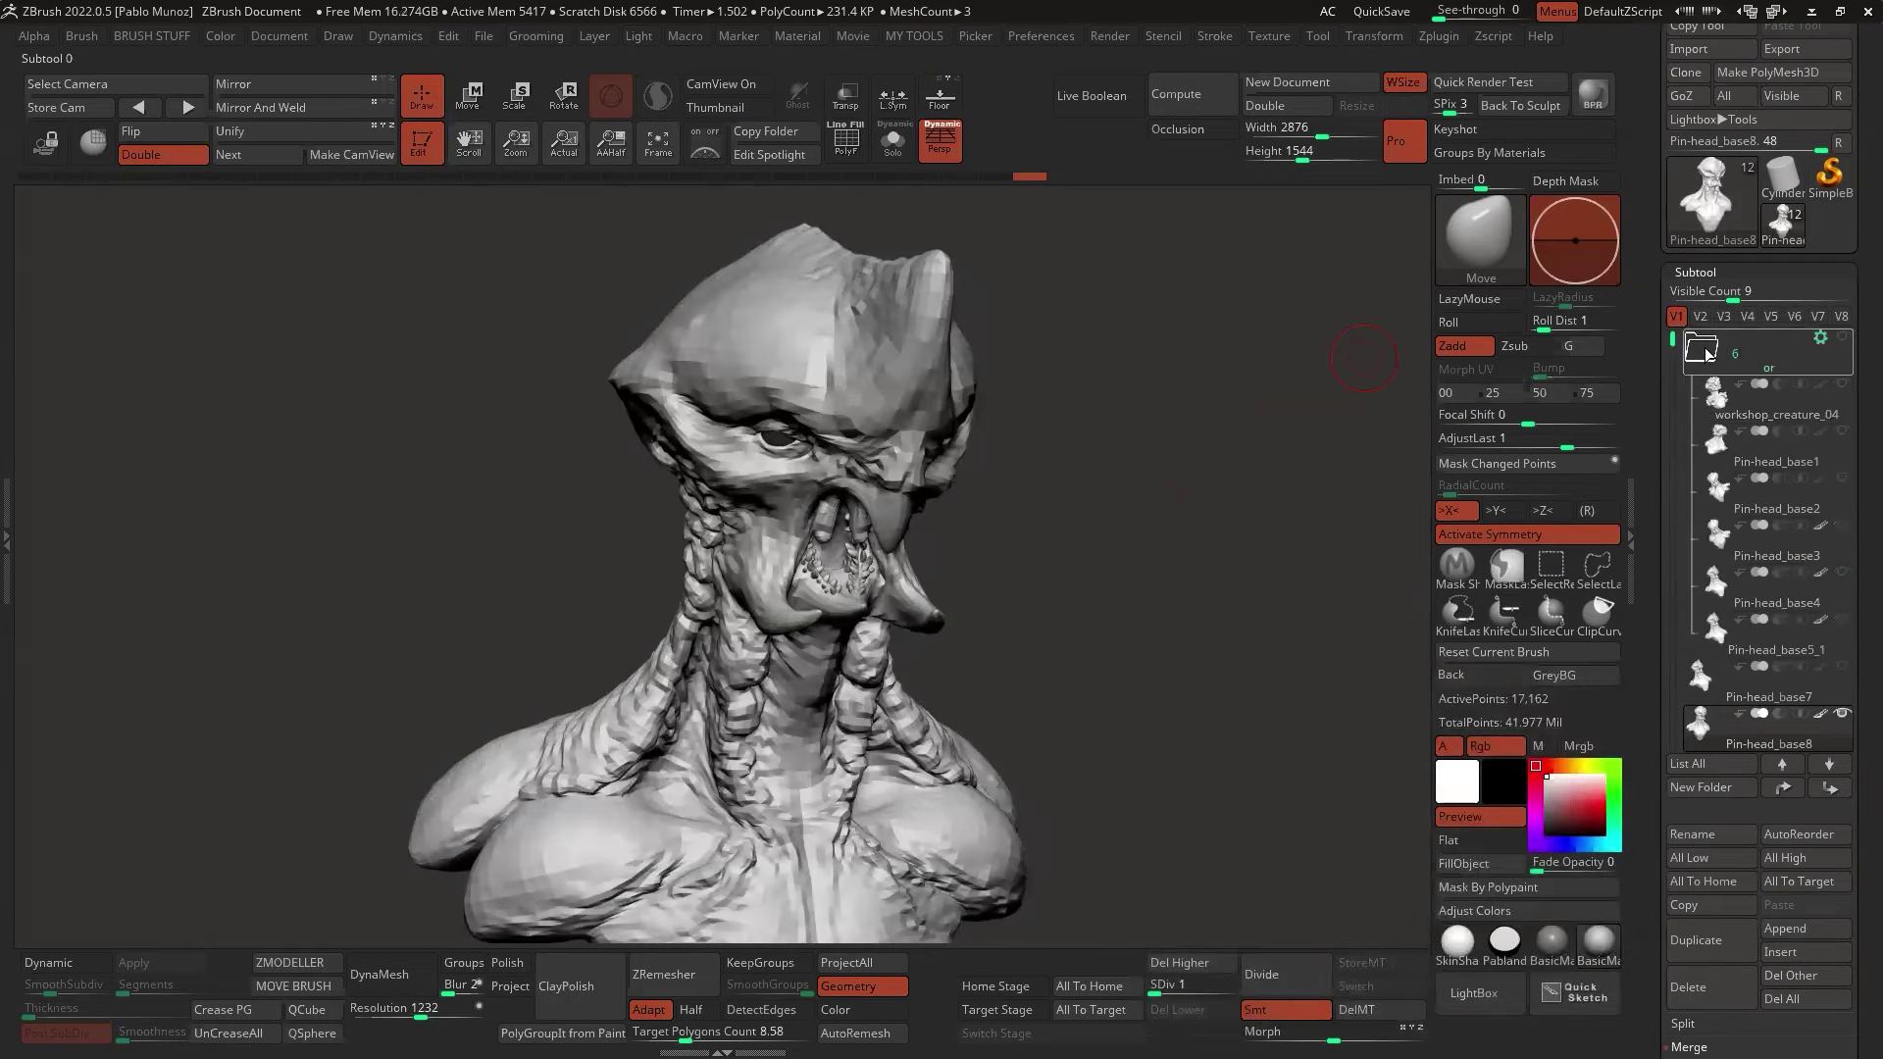
drag(1754, 674, 1718, 355)
click(1762, 411)
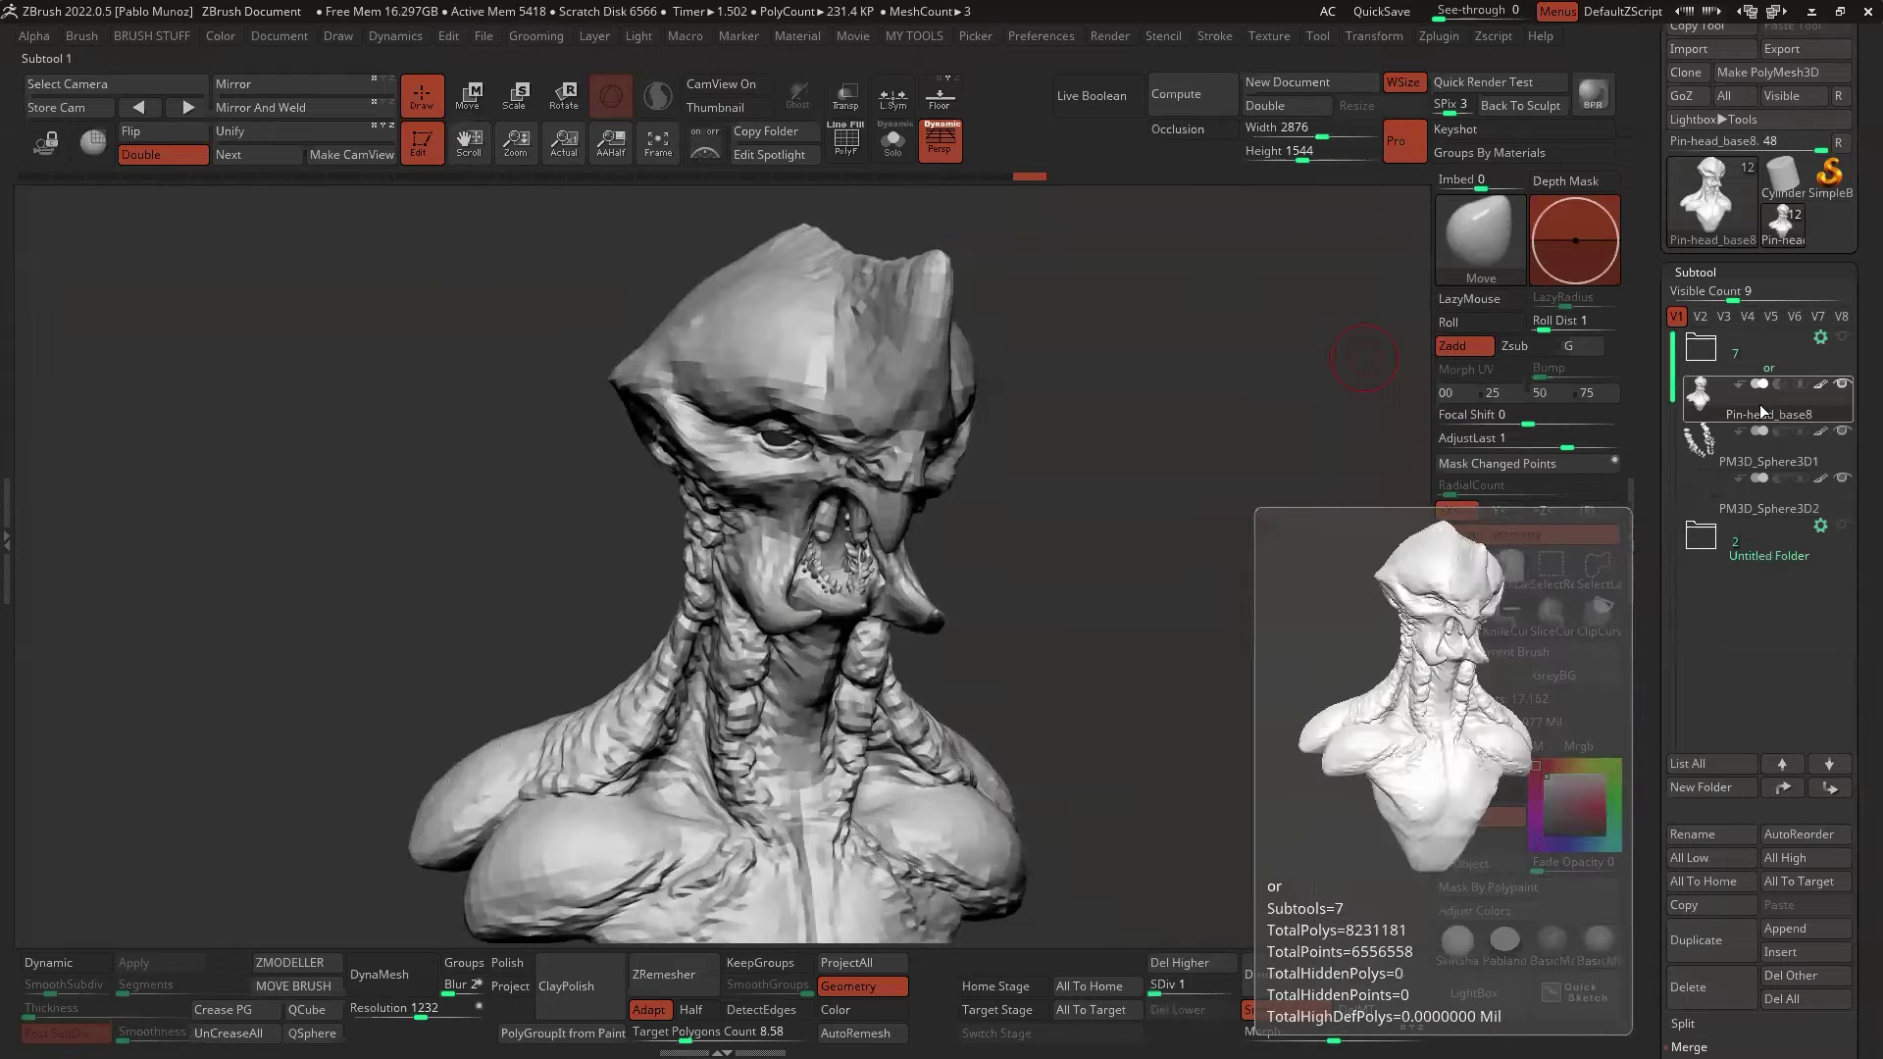
Step: Isolate the teeth subtool PM3D_Sphere3D1 and the eyes subtool PM3D_Sphere3D2 in turn to examine each one
click(1760, 454)
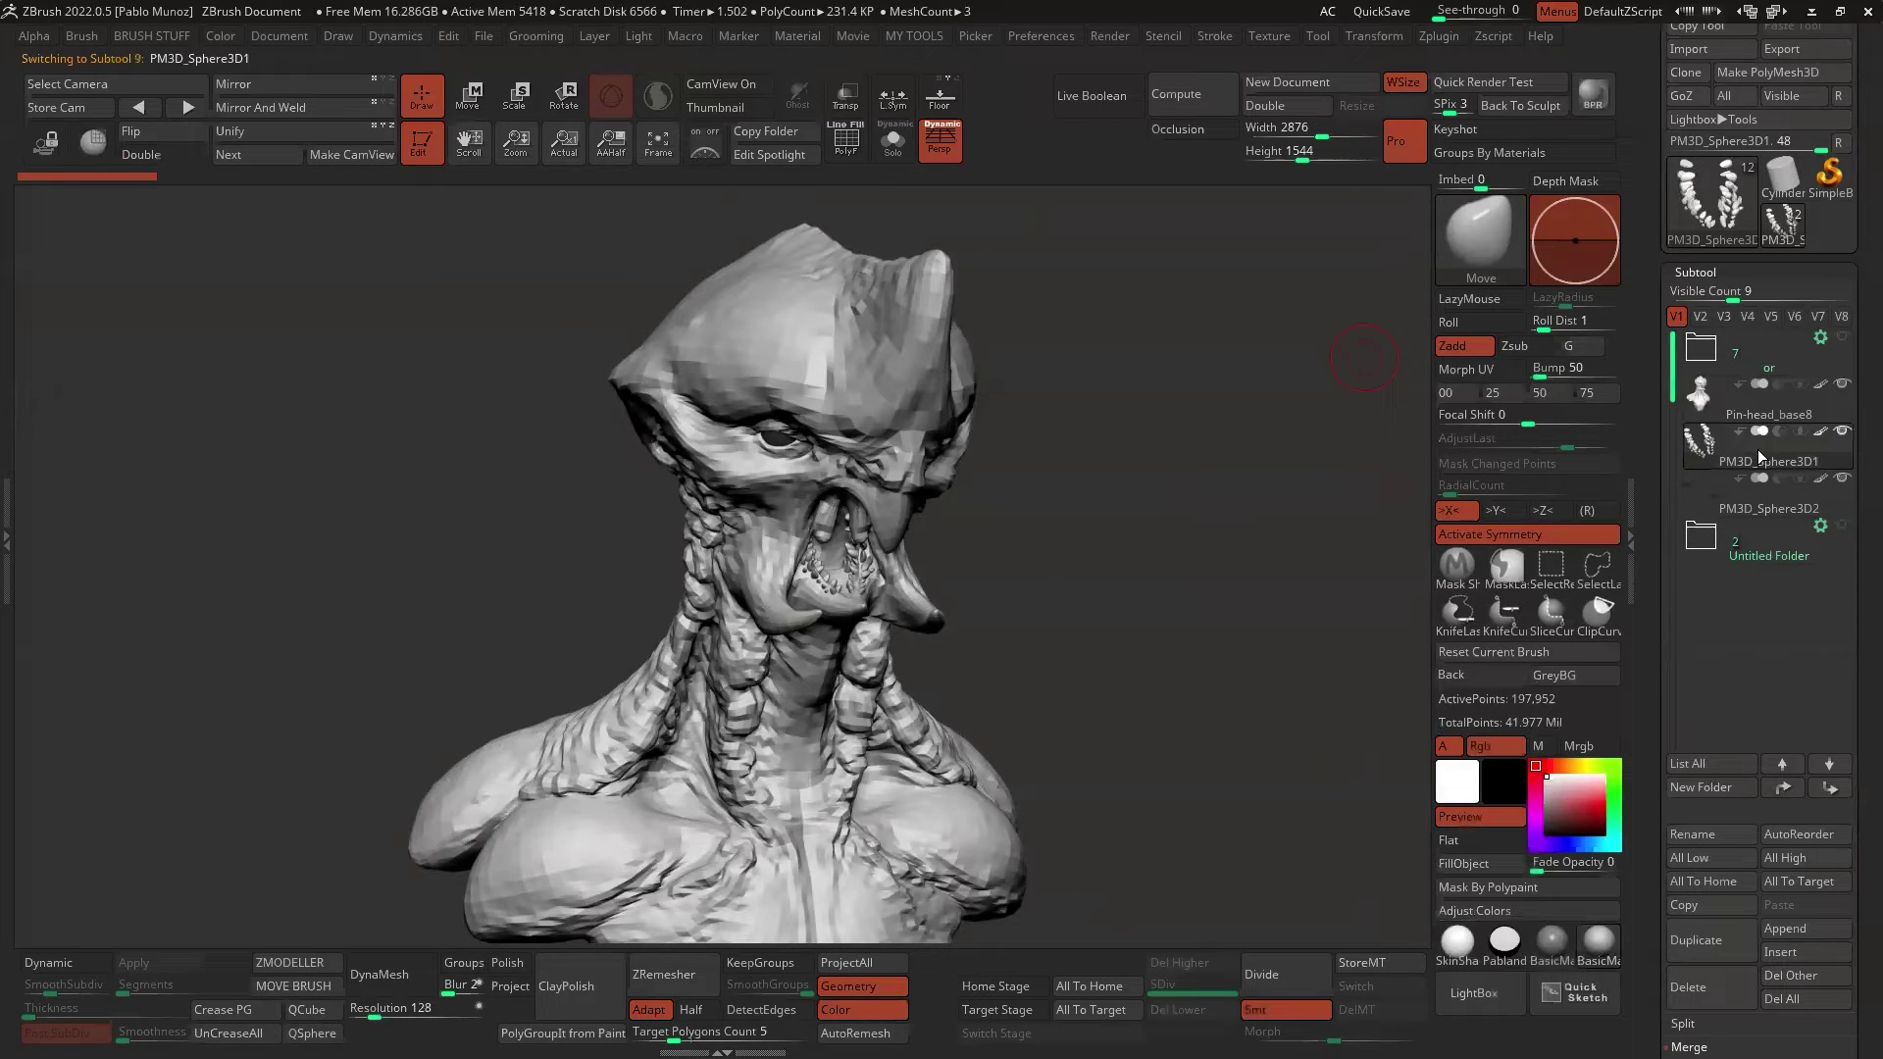
click(893, 142)
key(shift+ctrl+s)
key(shift+ctrl+s)
key(shift+ctrl+s)
key(shift+ctrl+s)
click(1755, 512)
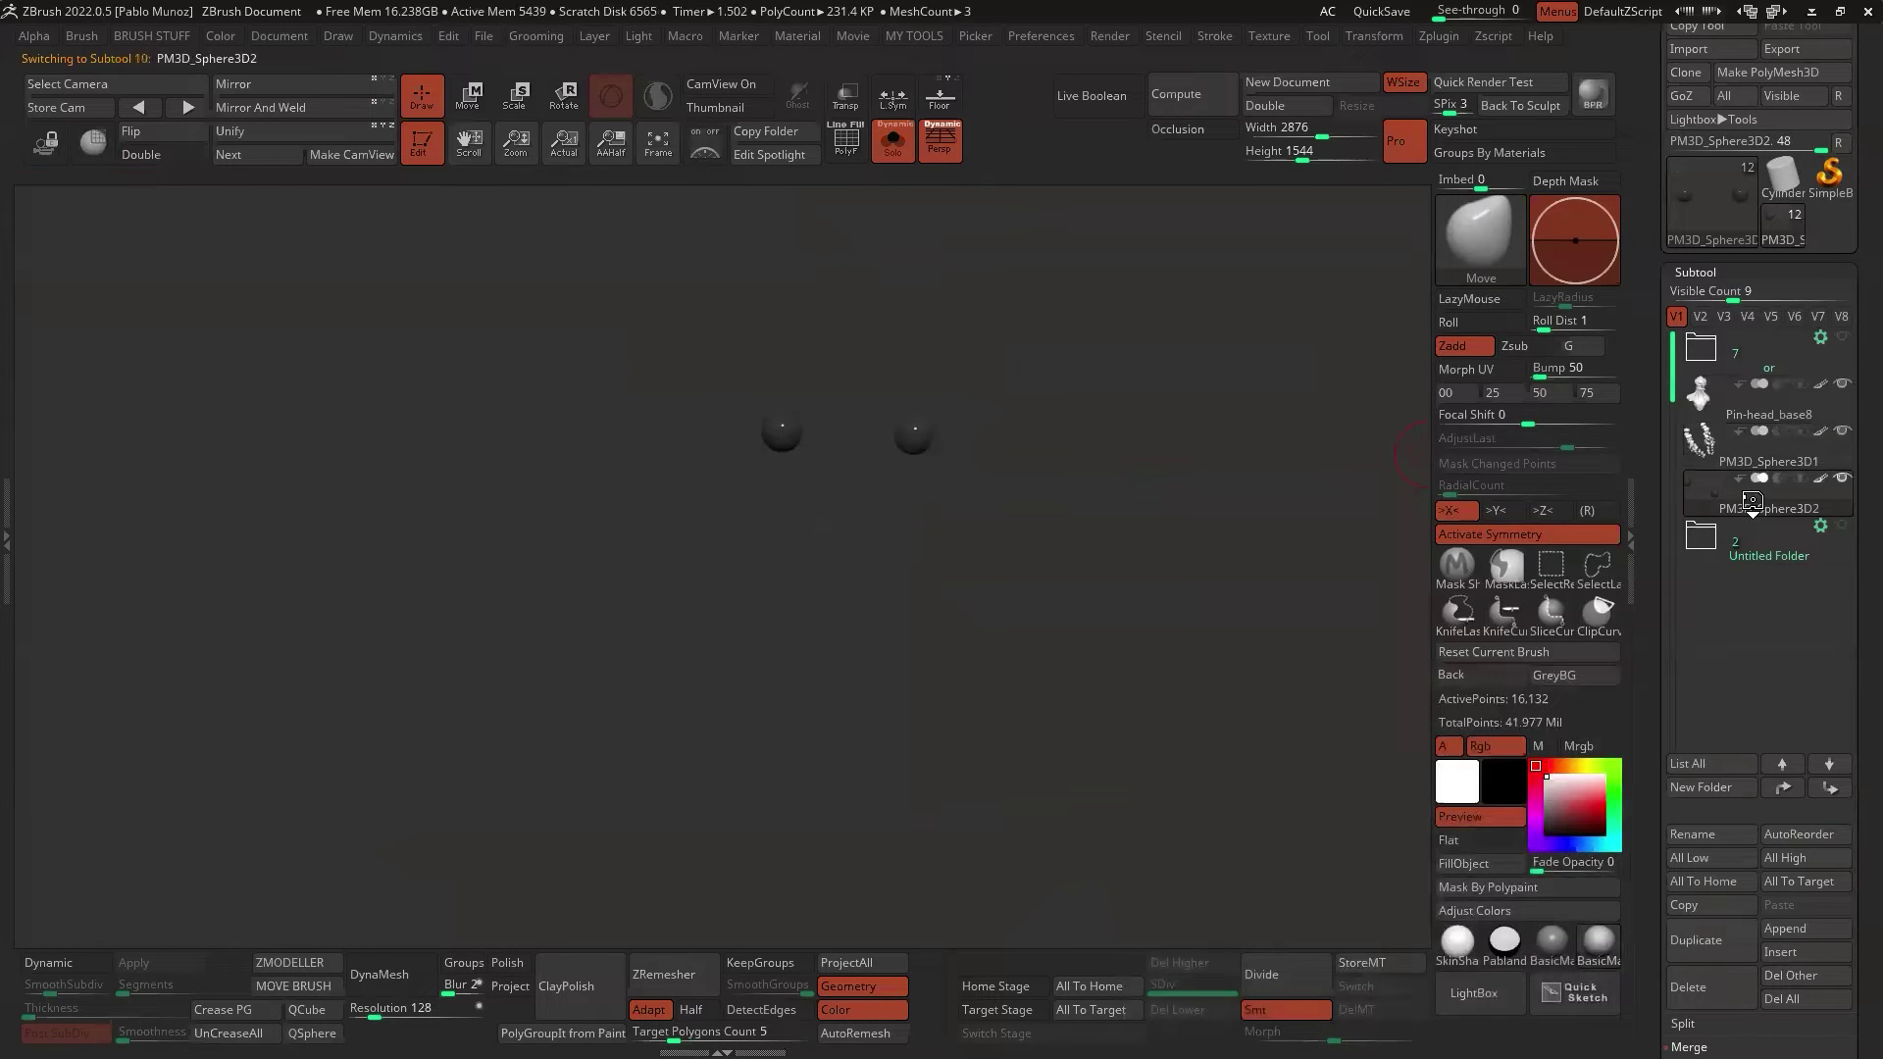
key(shift+ctrl+s)
key(shift+ctrl+s)
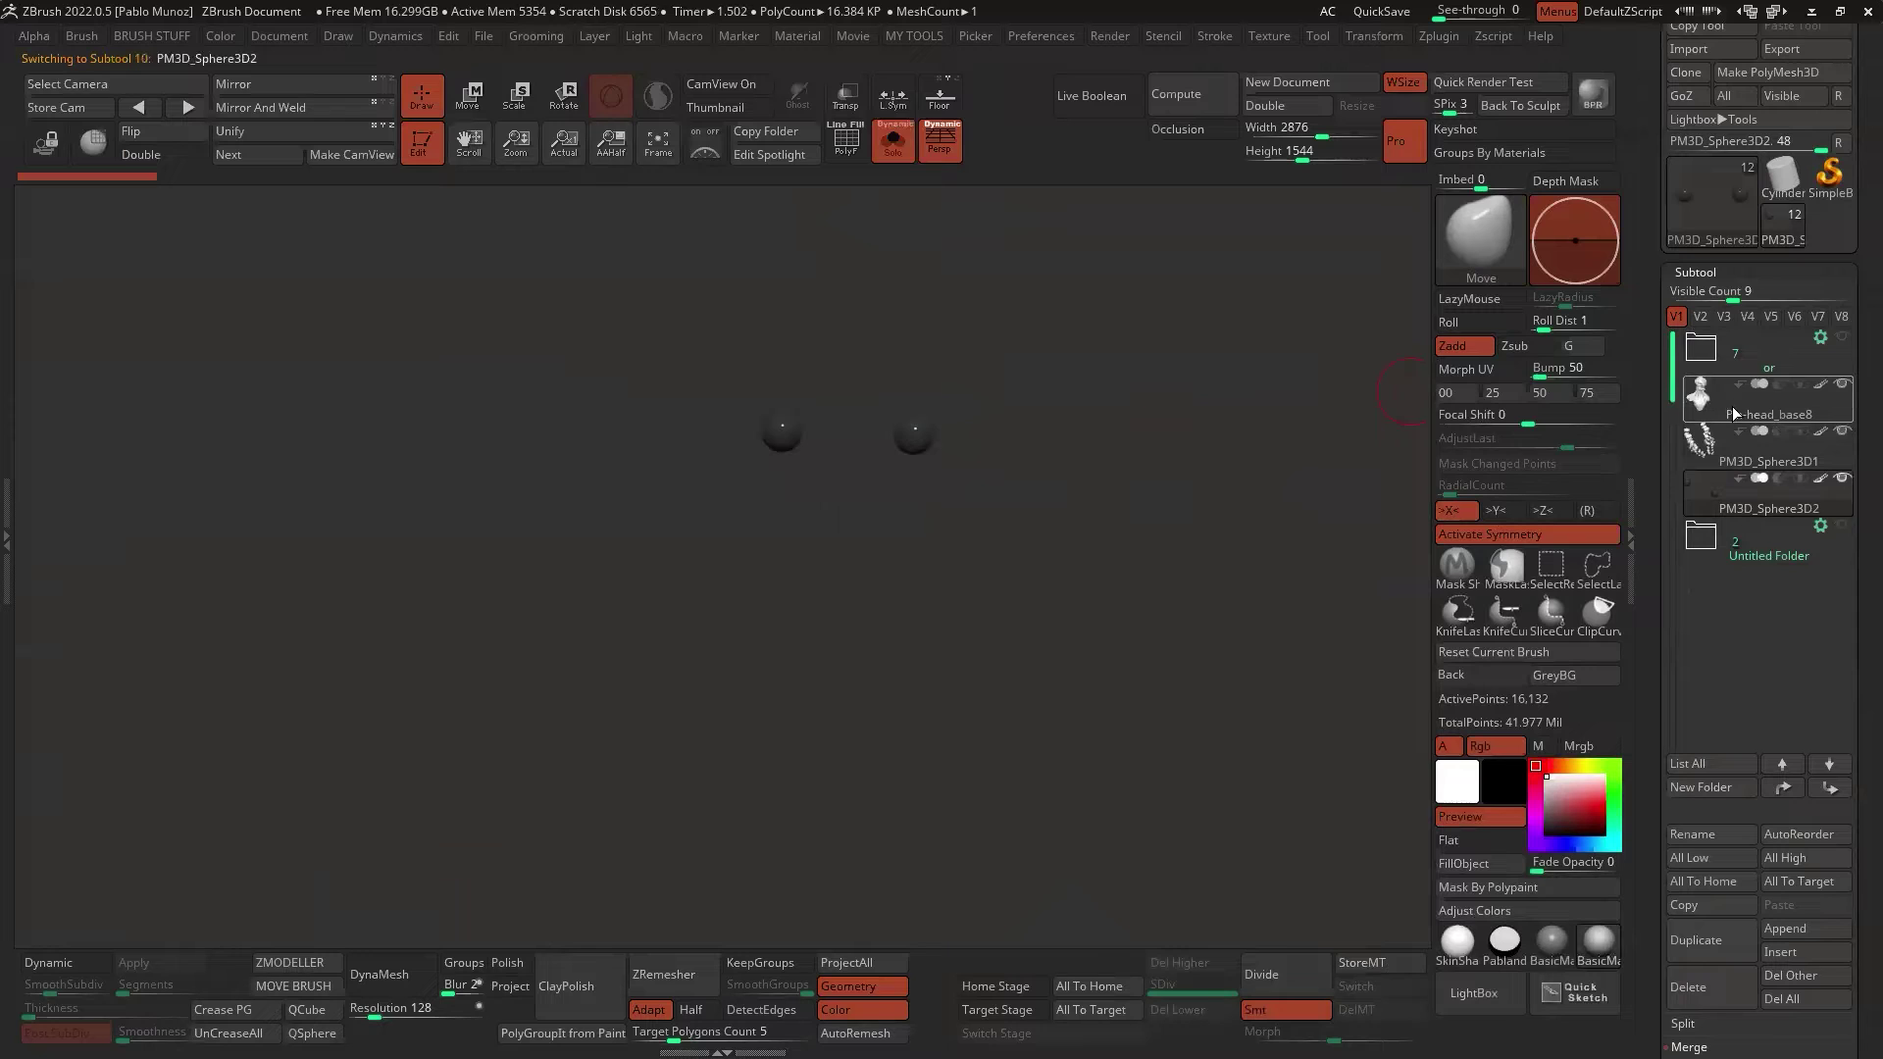
Step: Select Pin-head_base8 and compare its detail at subdivision level 6 with level 1
click(1738, 412)
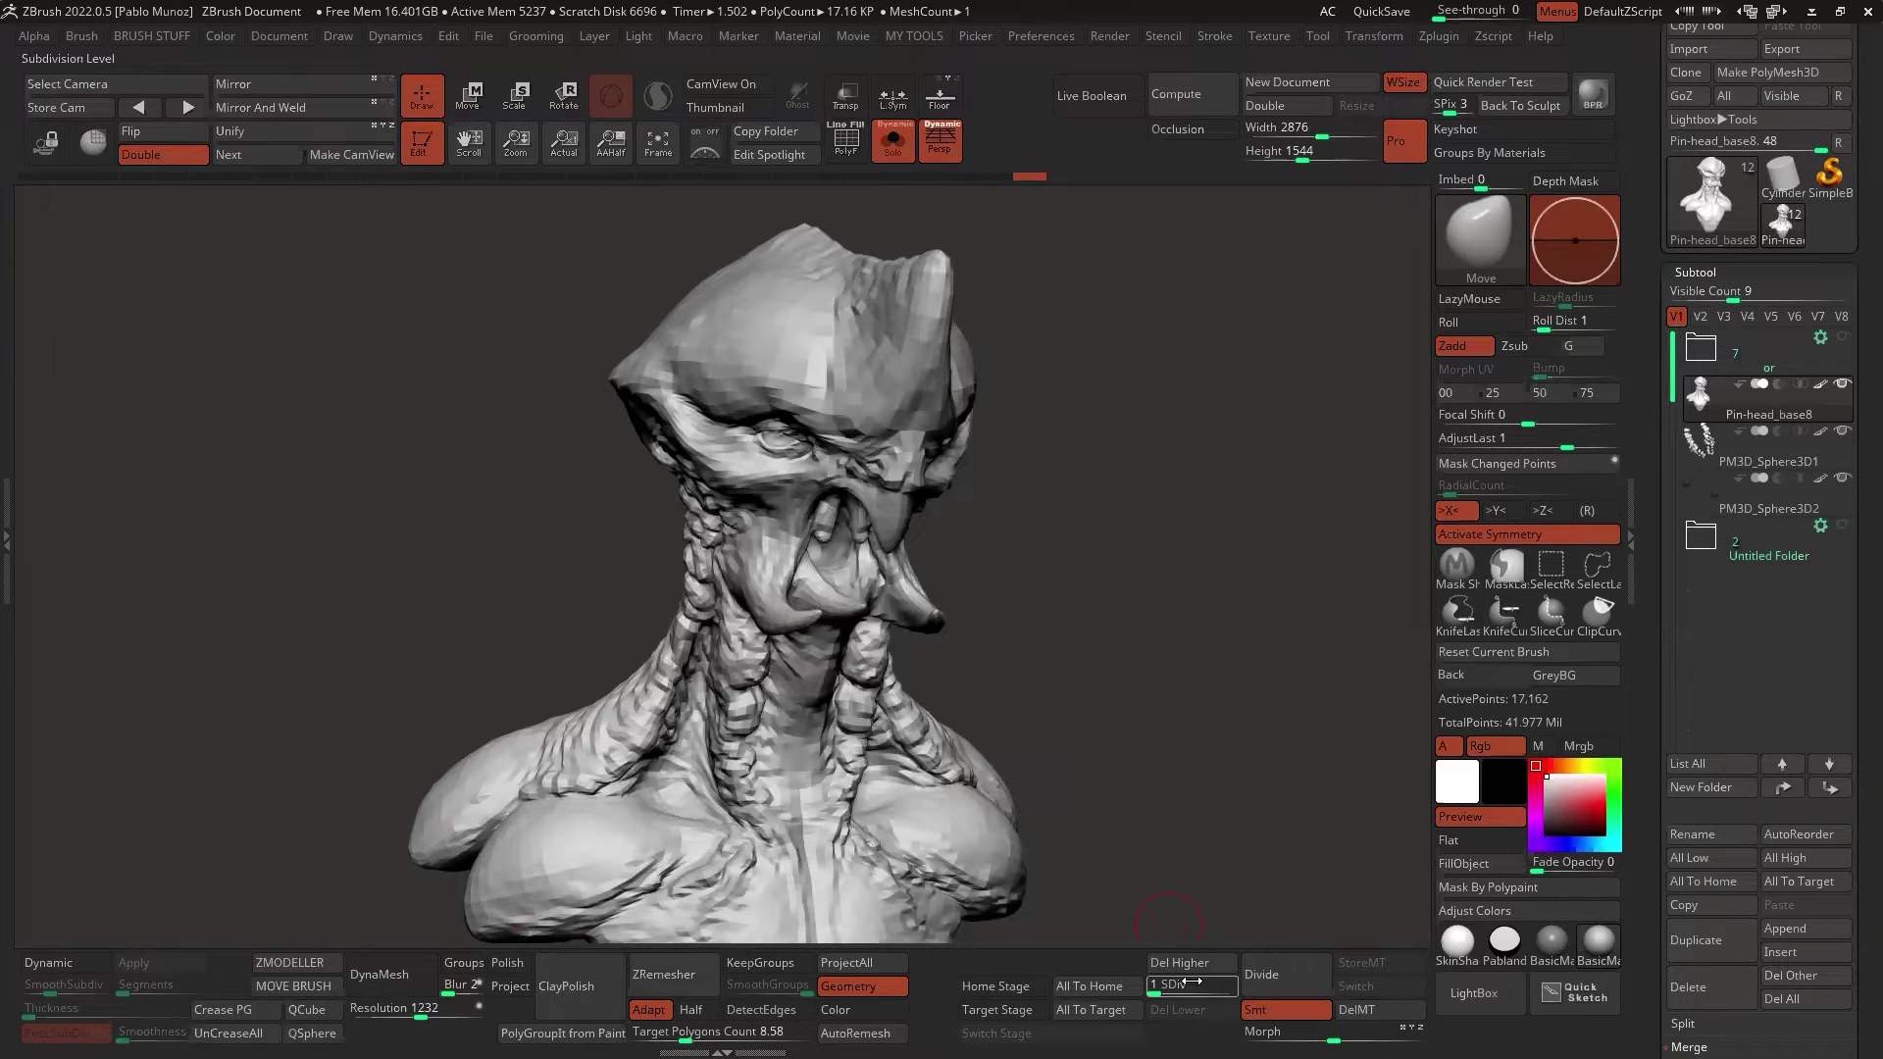
drag(1192, 981, 1234, 983)
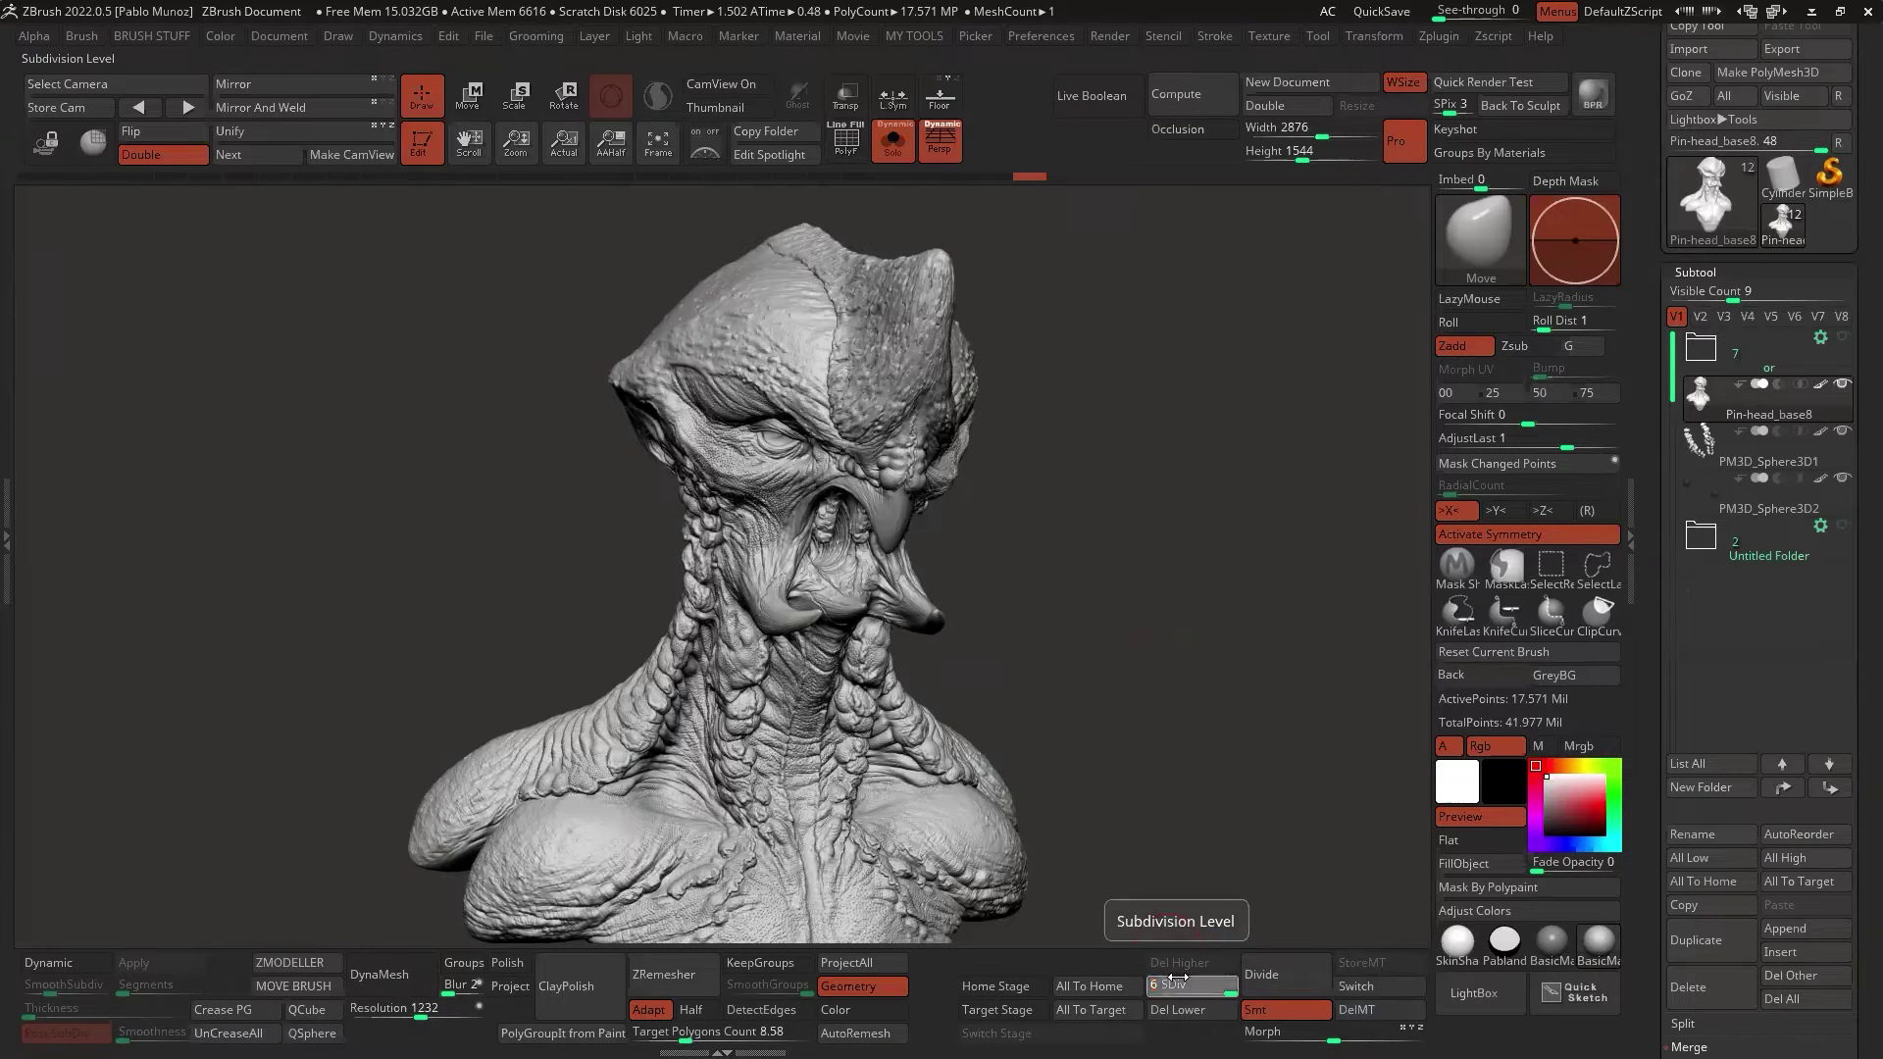
drag(1230, 992, 1155, 992)
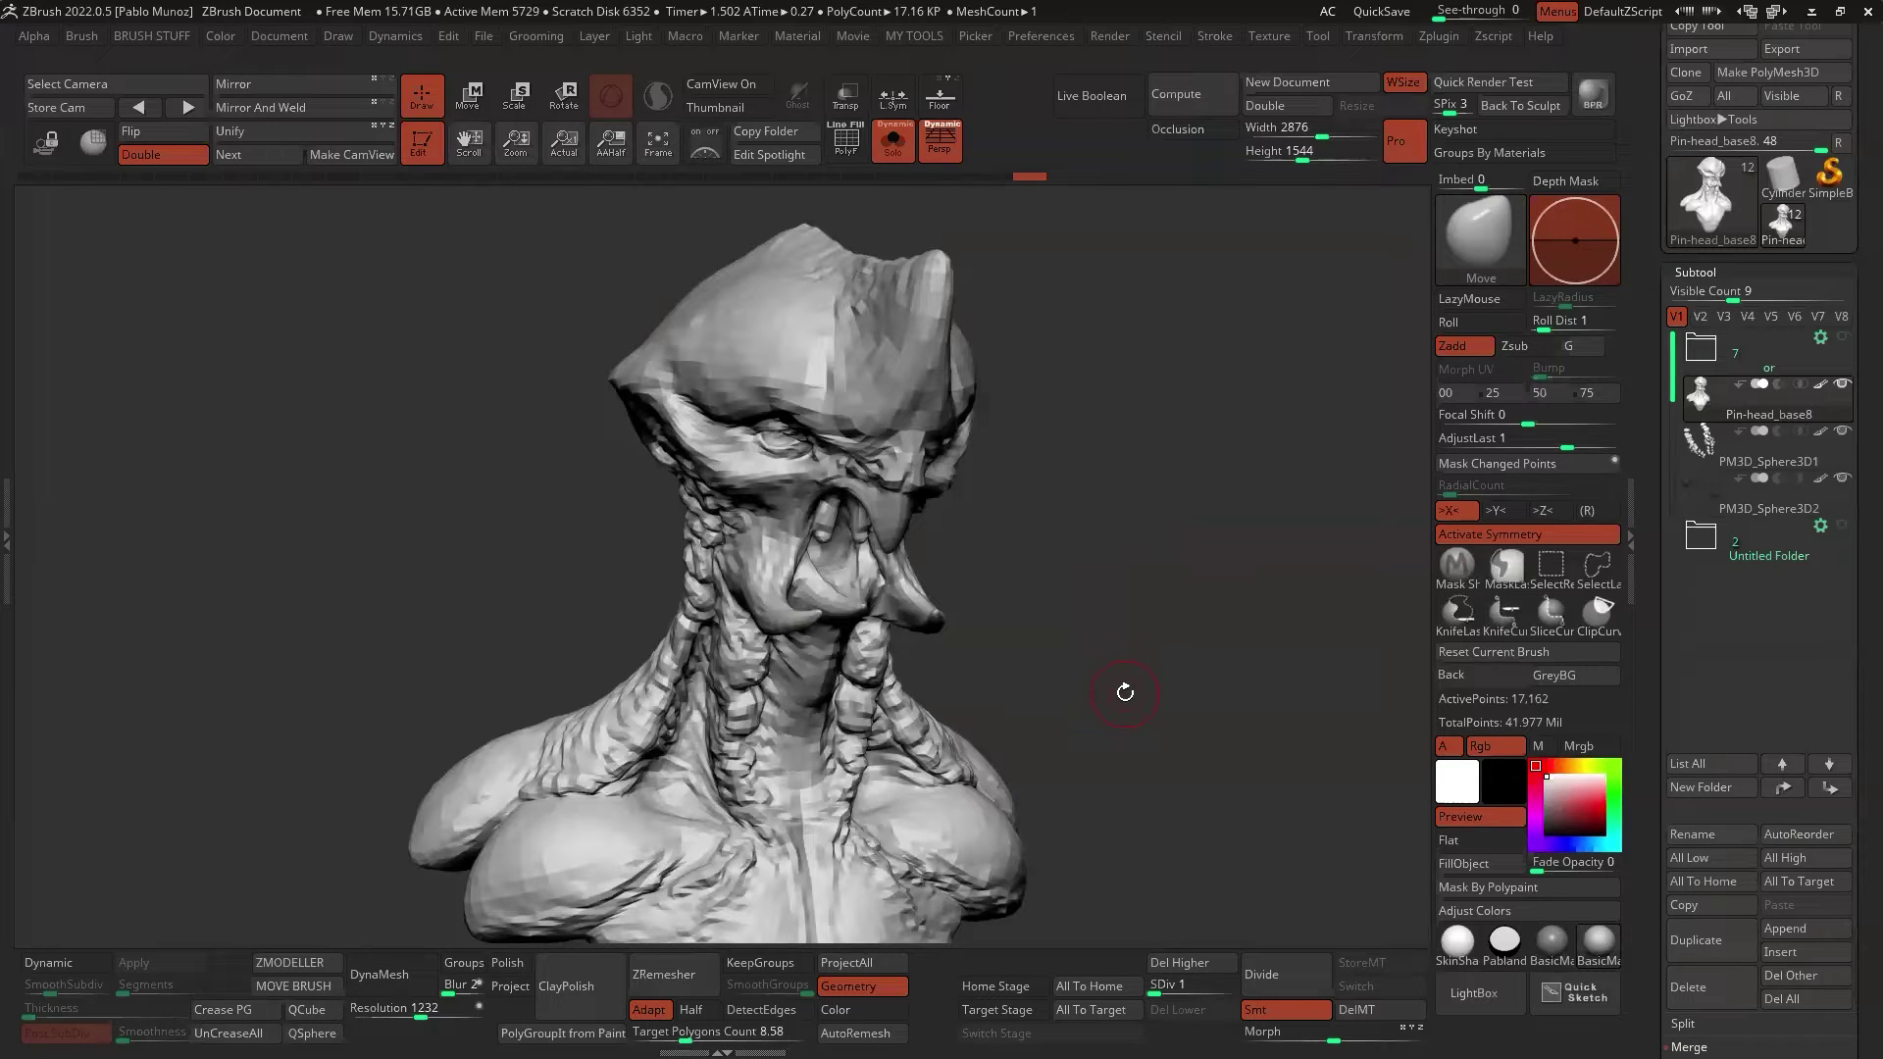
Step: Display the polyframe wireframe on the isolated bust to examine its lowest-level topology
alt+drag(1139, 653, 1136, 496)
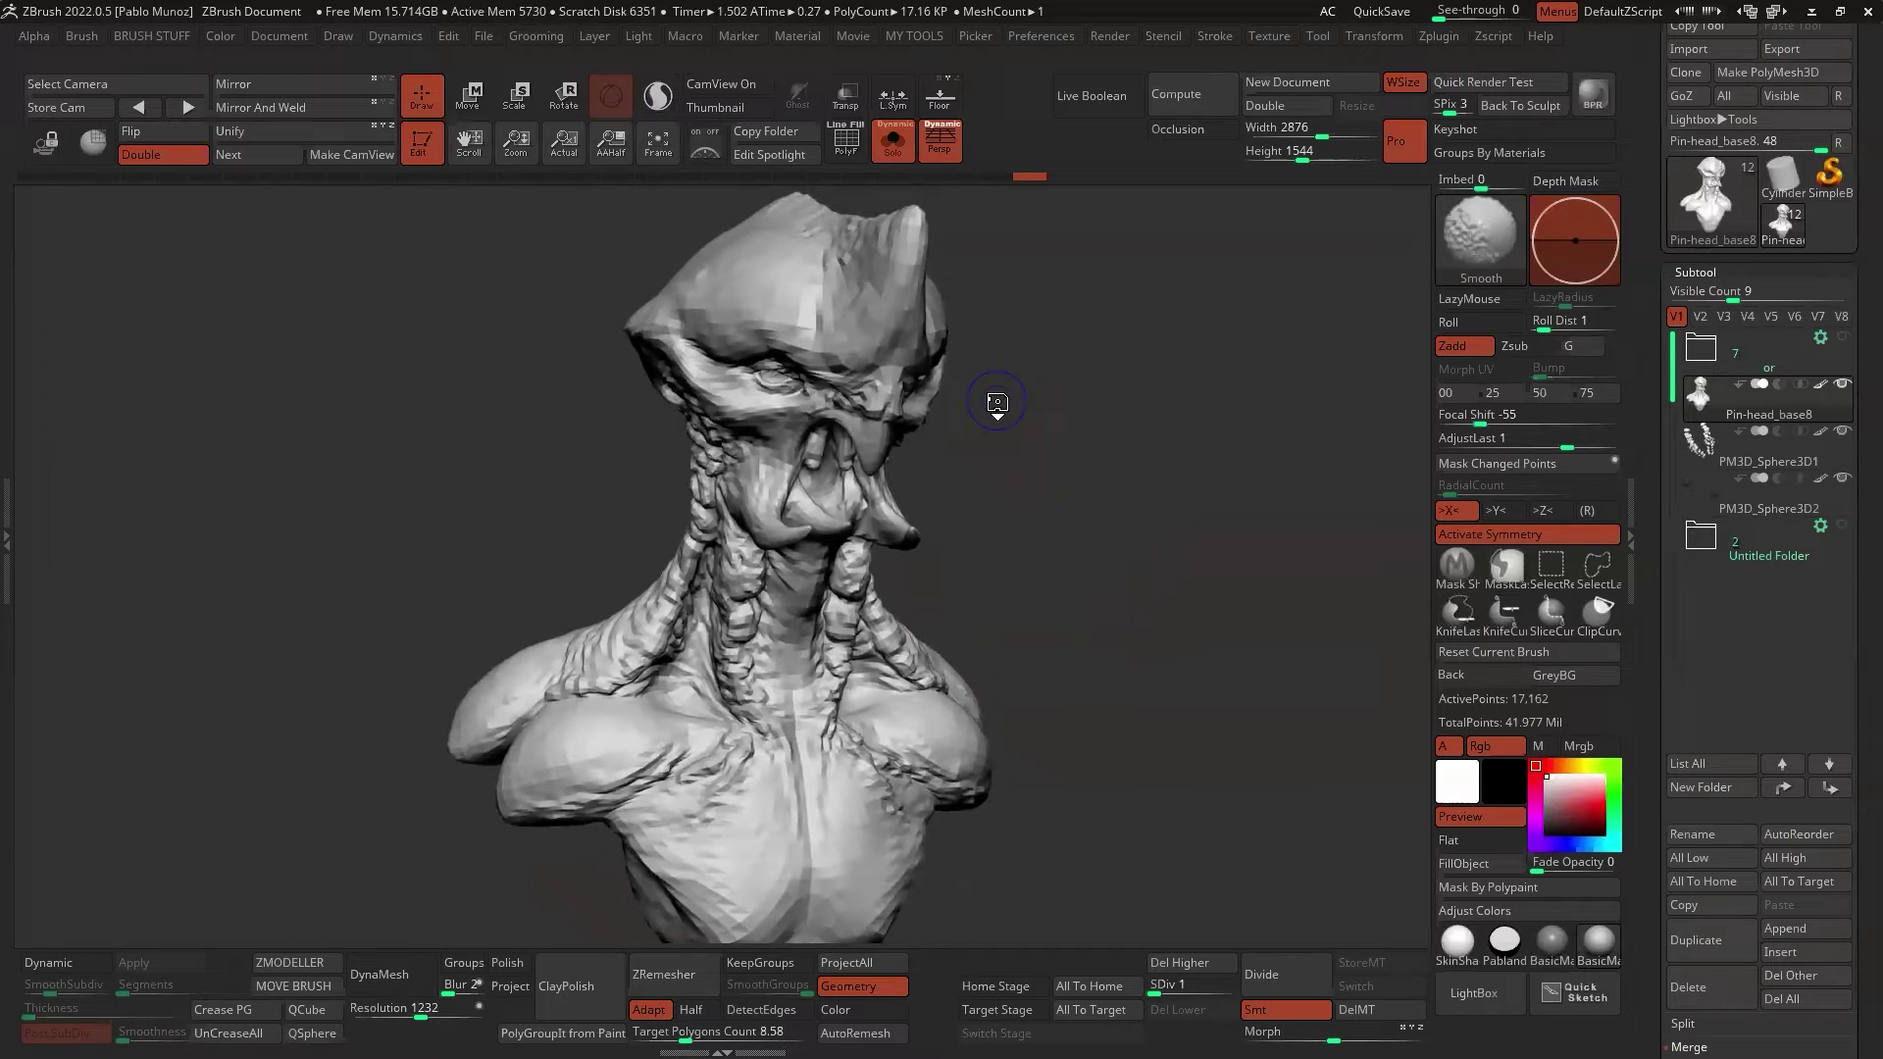
key(shift+f)
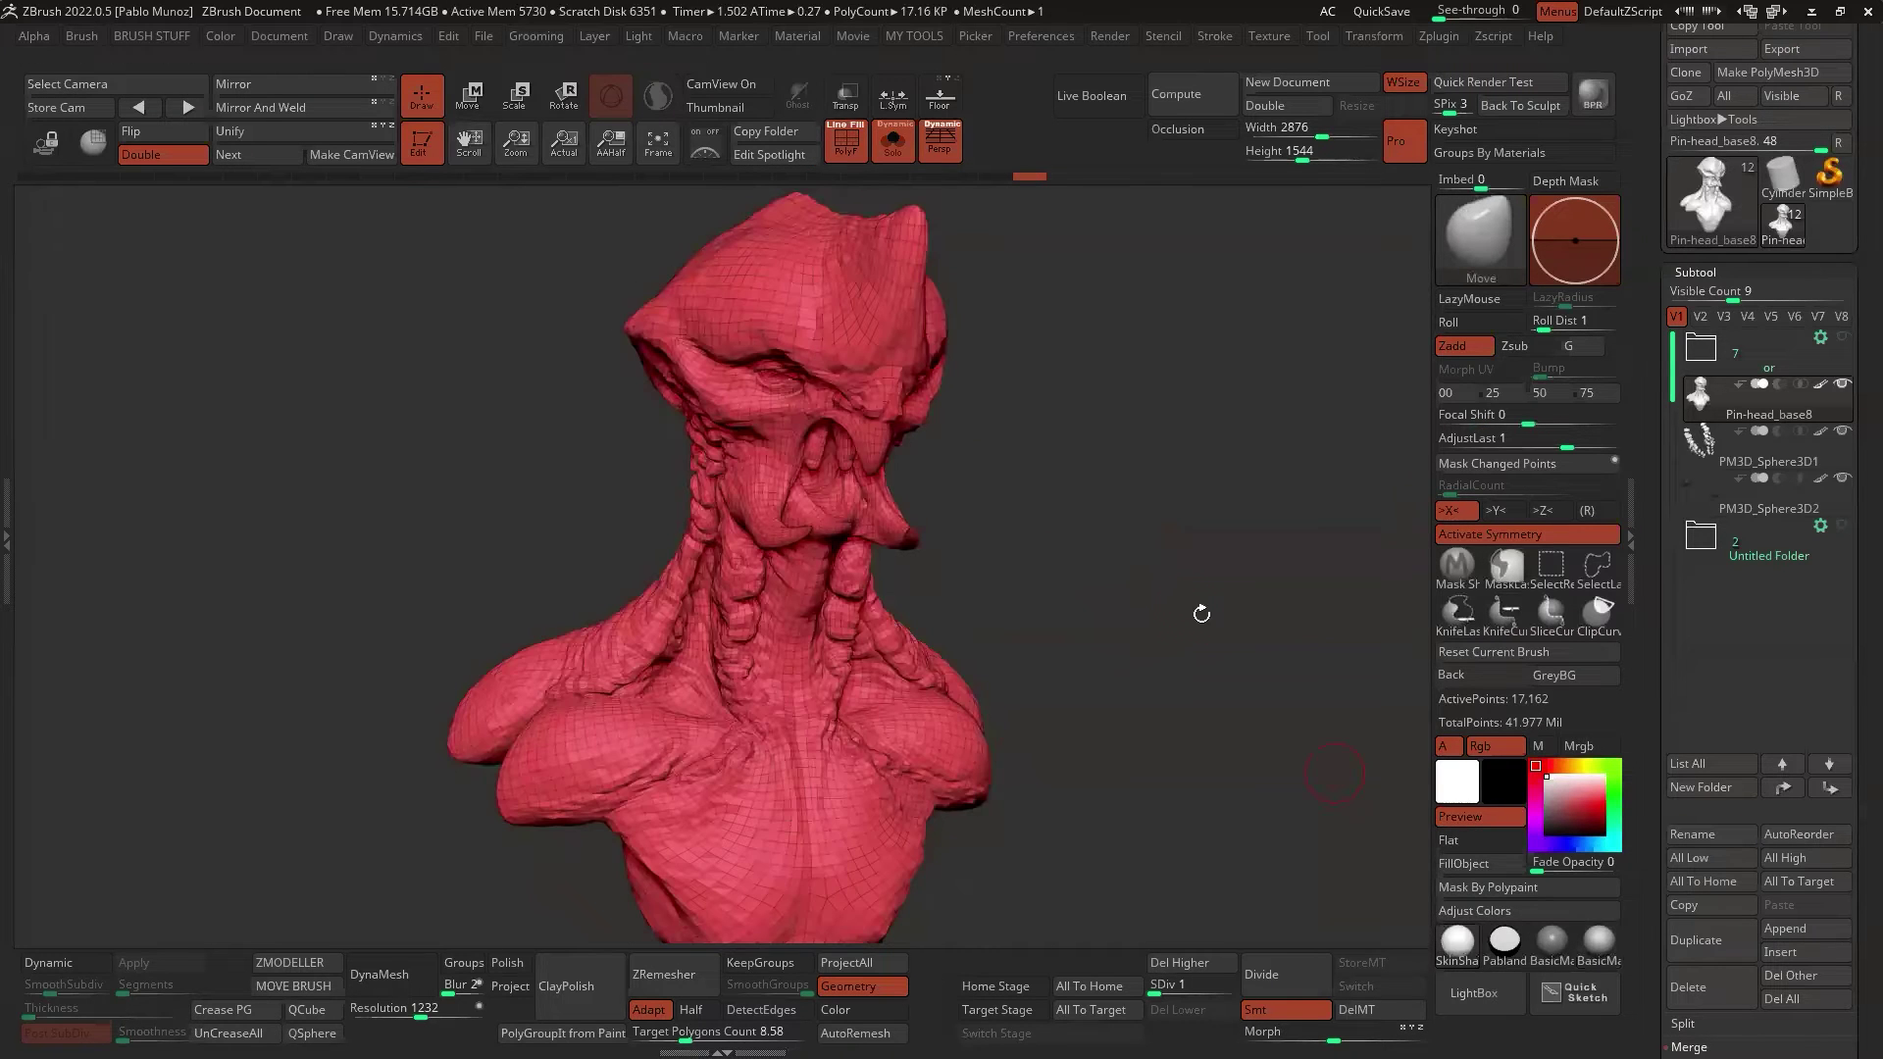
mouse_move(1201, 613)
mouse_down()
mouse_move(1118, 486)
mouse_move(1152, 491)
mouse_move(1102, 482)
mouse_up()
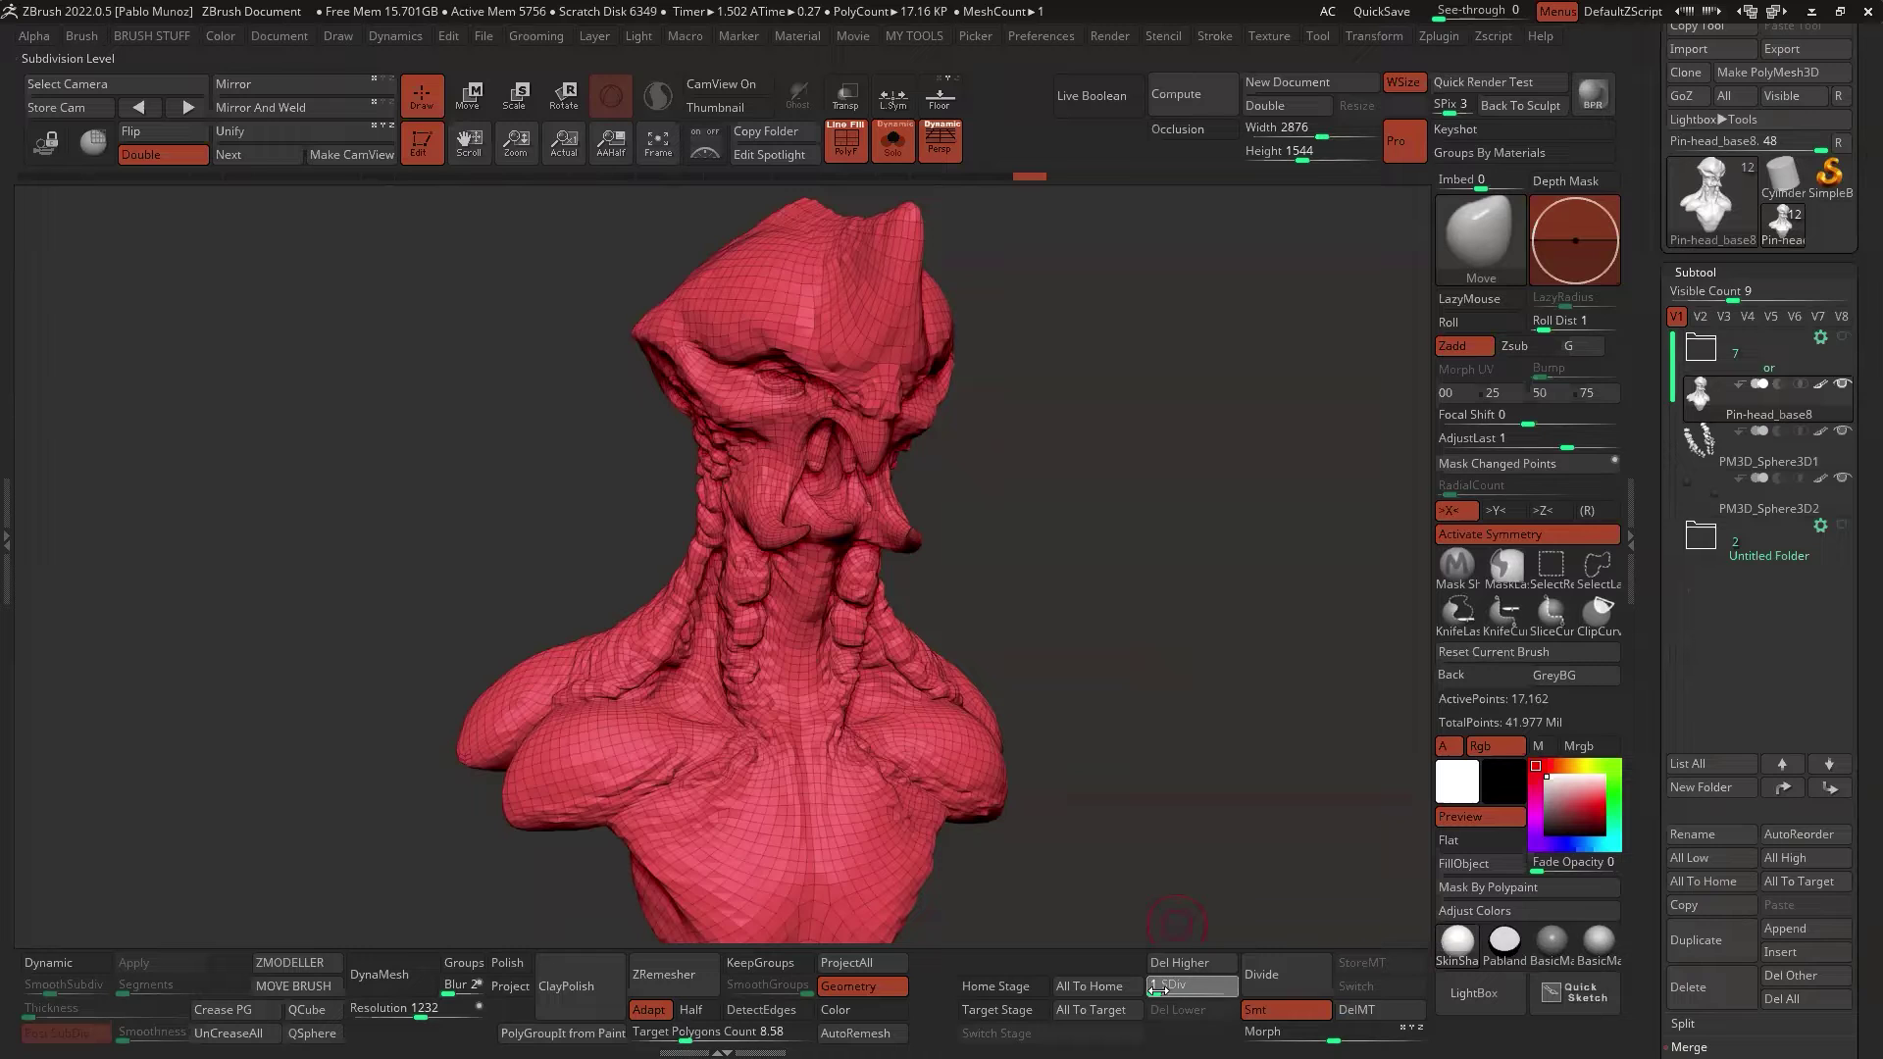
Step: Set the bust to subdivision level 2 and examine its wireframe around the eye, beak and front of the head
click(1162, 986)
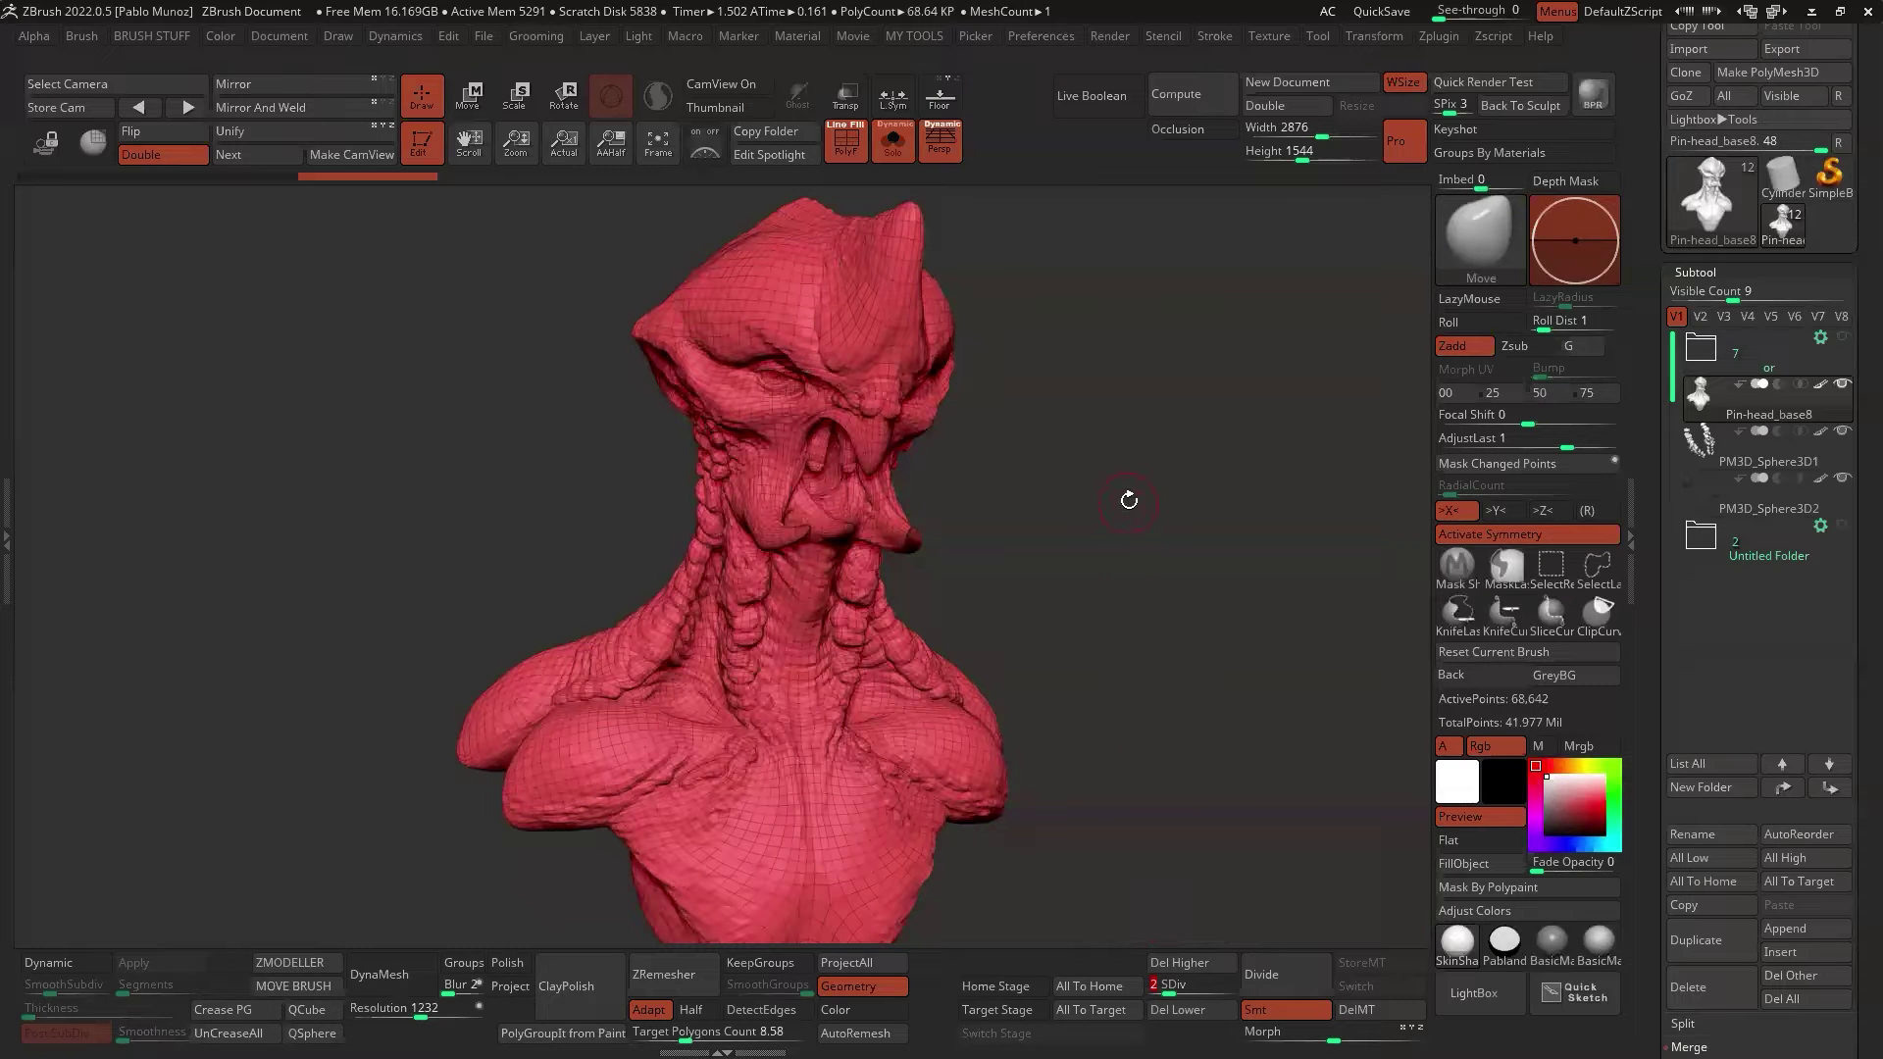
drag(1072, 462, 1106, 457)
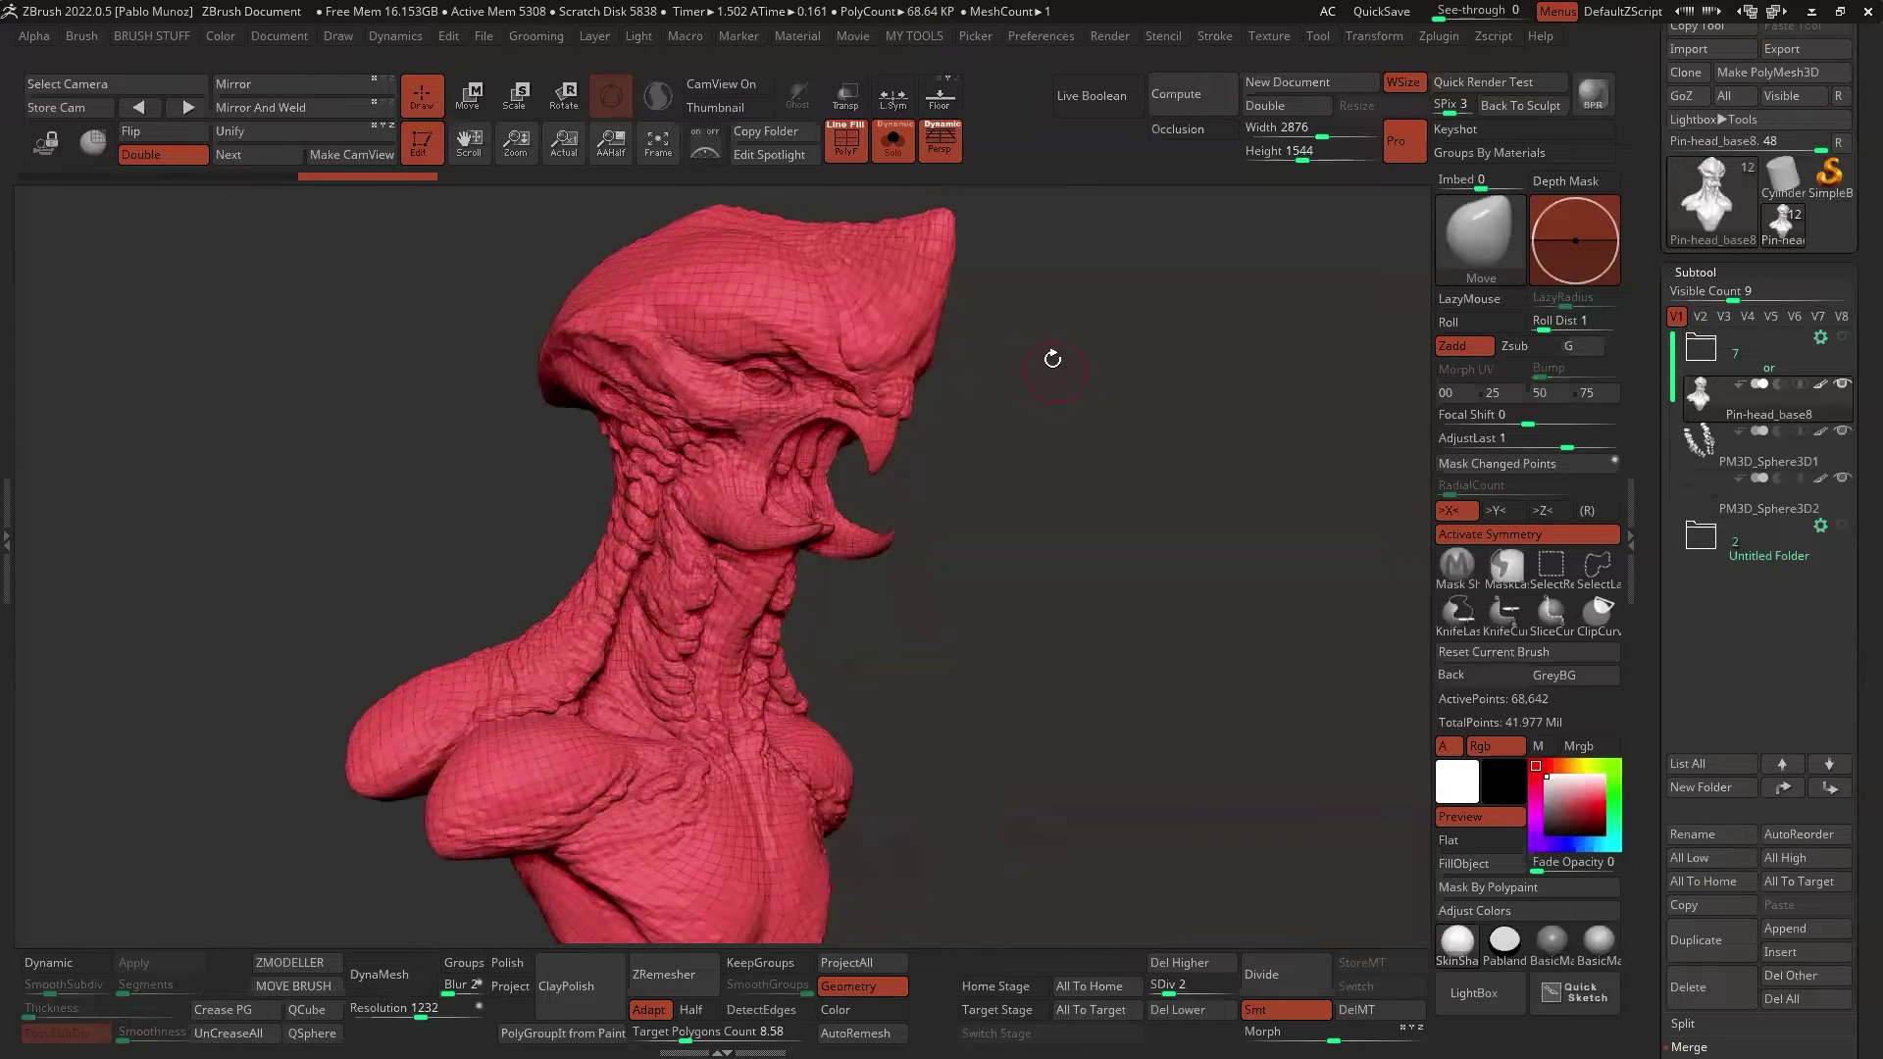
alt+drag(1013, 383, 1151, 490)
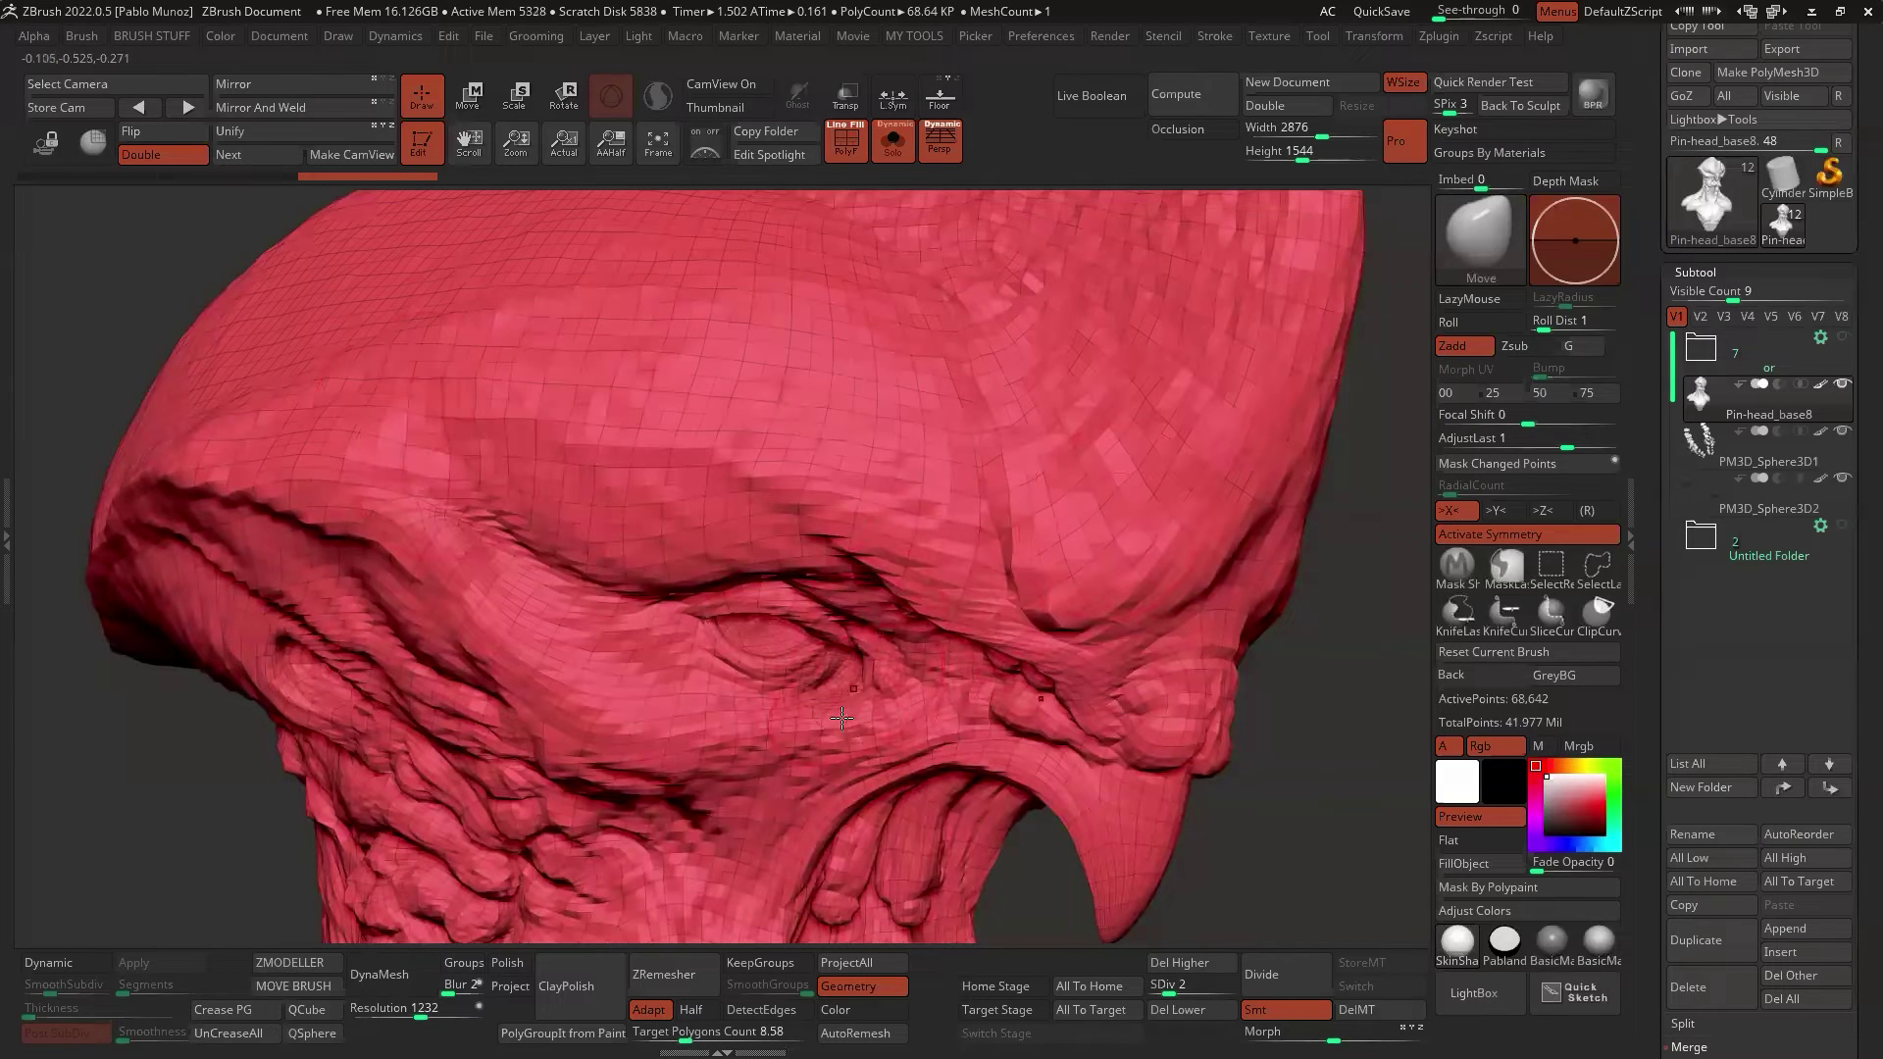
mouse_move(768, 774)
right_down()
mouse_move(814, 483)
mouse_move(859, 541)
mouse_move(990, 598)
mouse_move(1063, 618)
mouse_move(1089, 543)
mouse_move(1147, 579)
right_up()
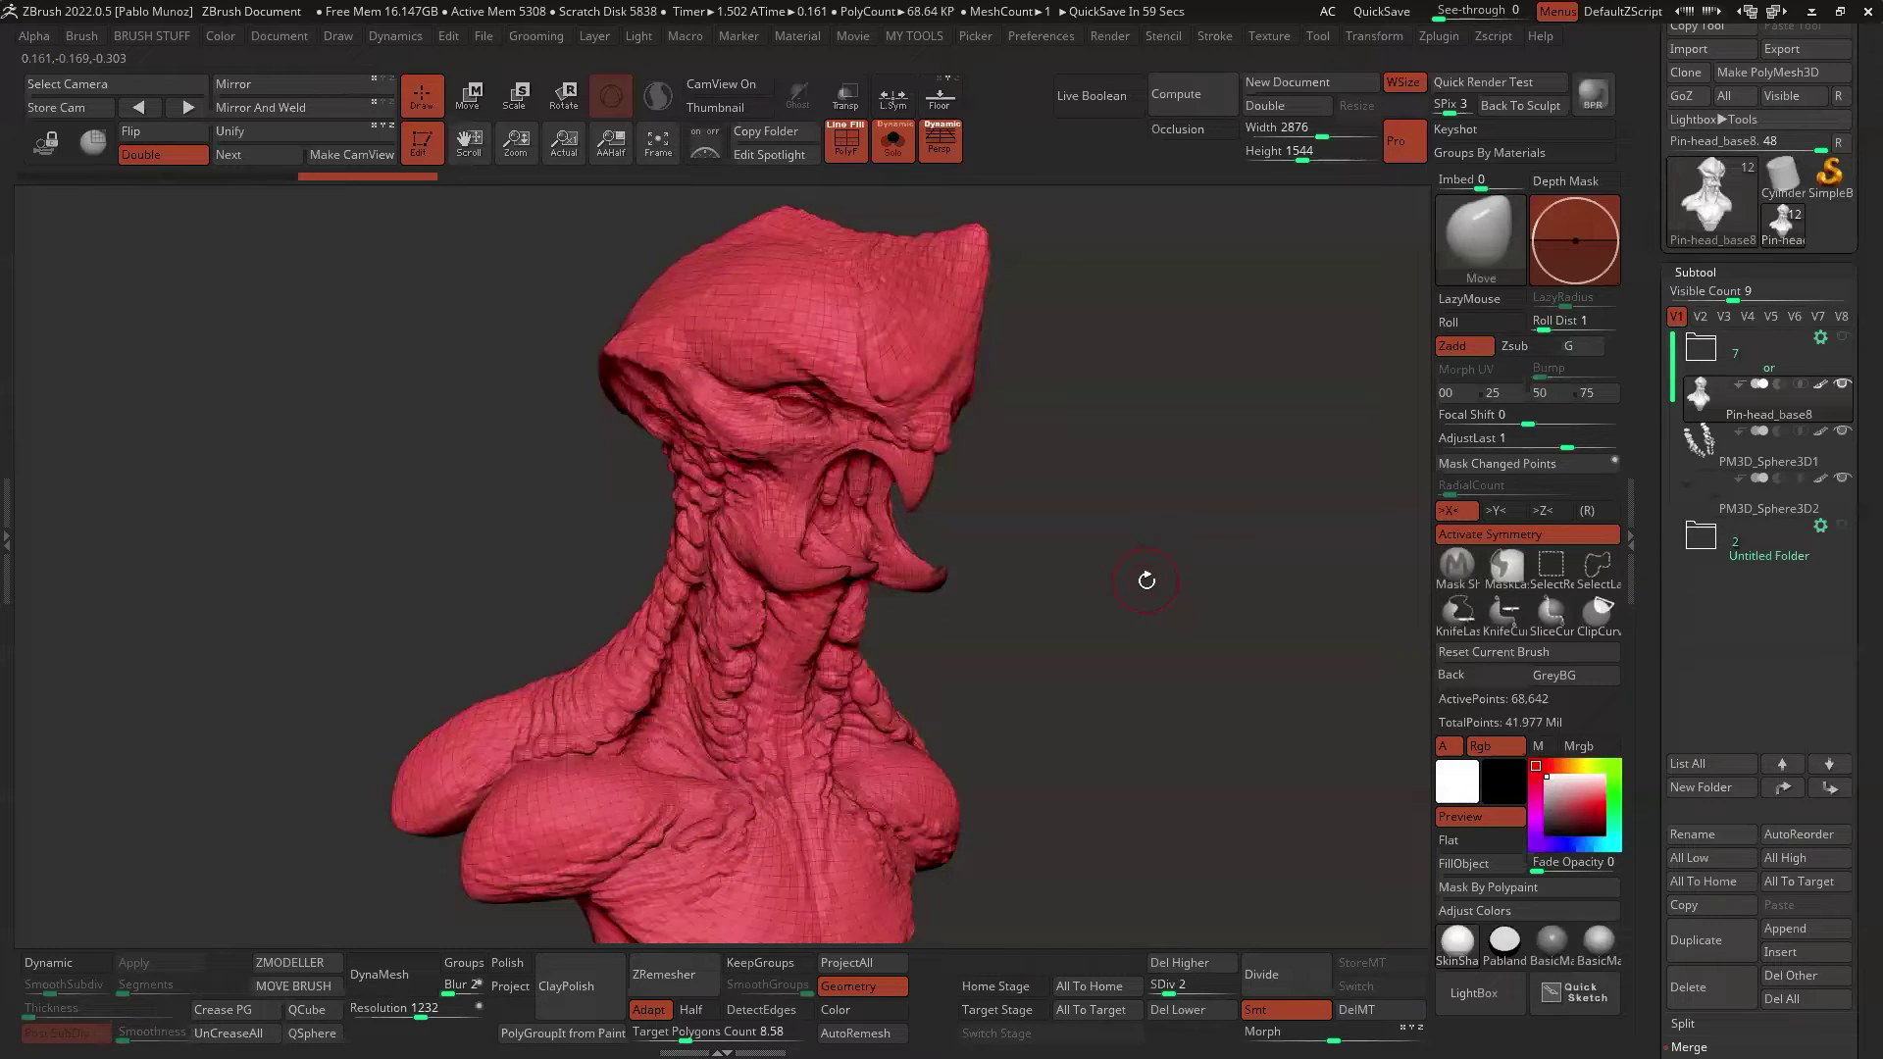
mouse_move(1146, 579)
shift+right_down()
mouse_move(1021, 592)
mouse_move(1021, 546)
mouse_move(1052, 533)
shift+right_up()
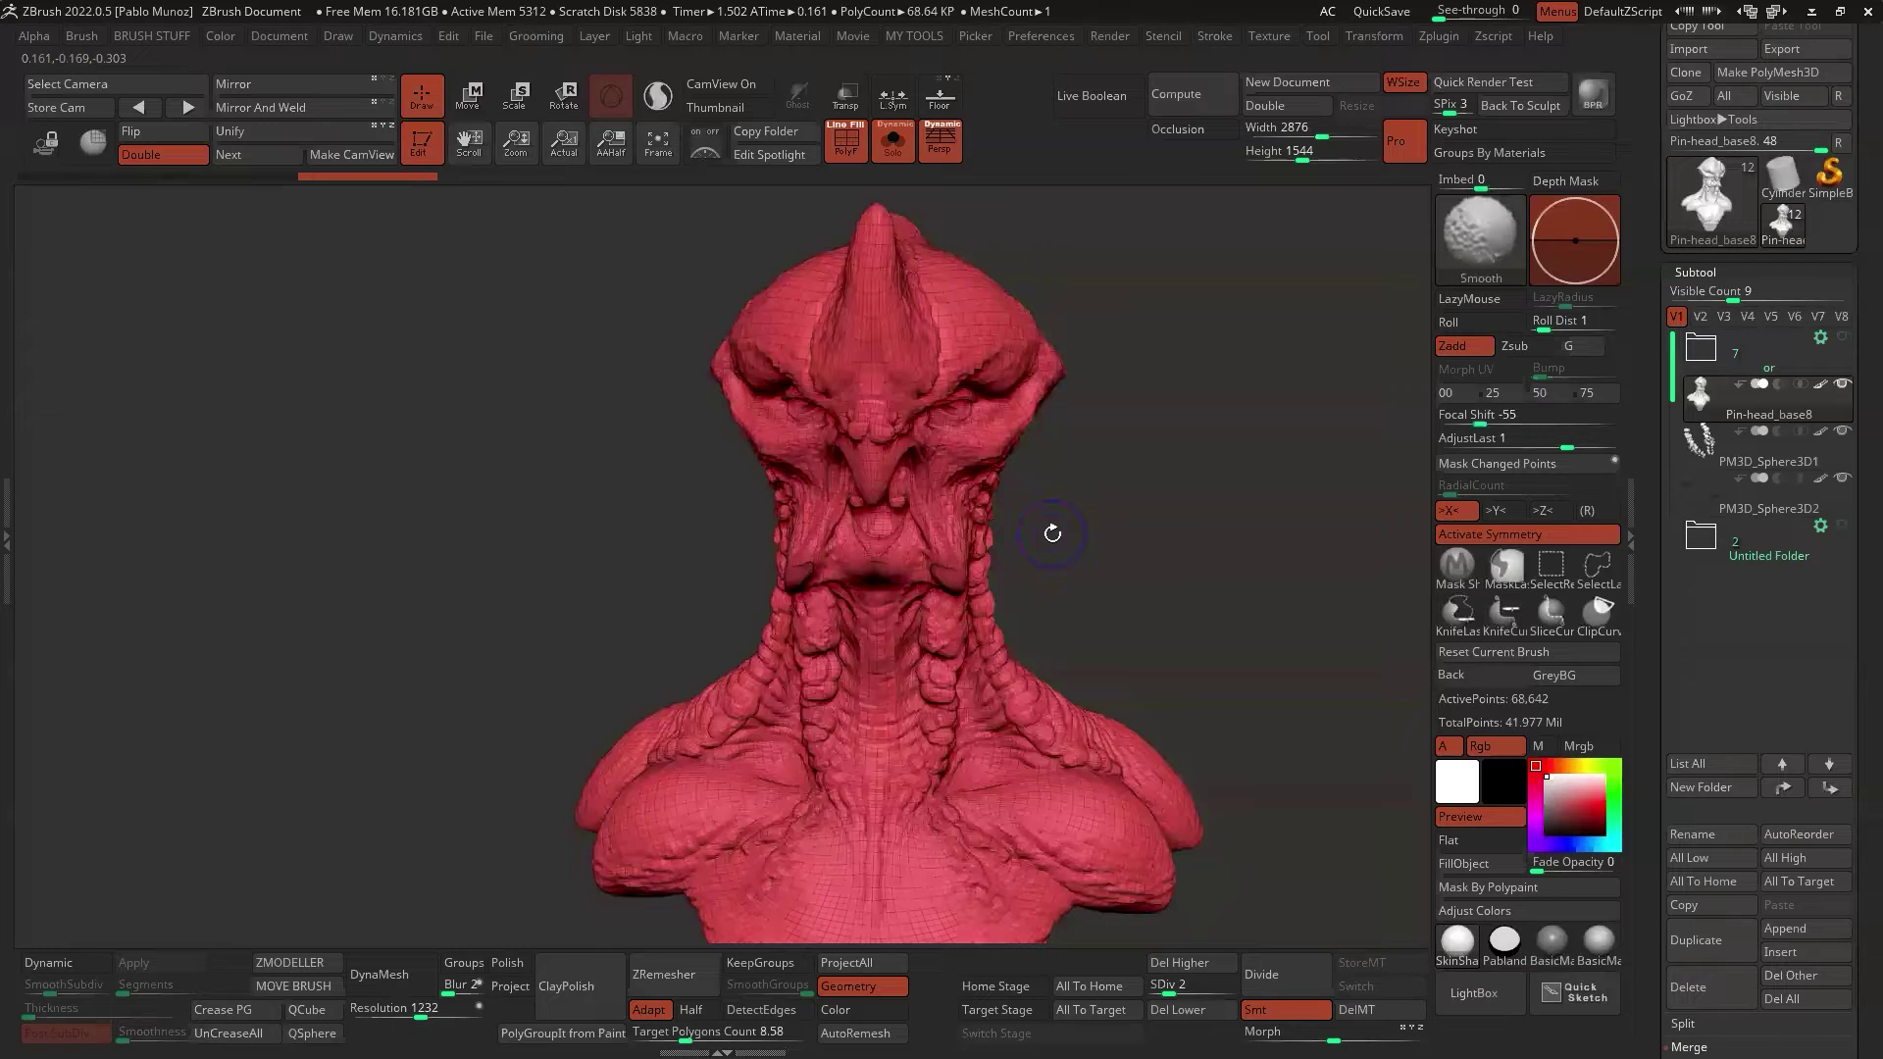
Step: Turn off solo display, set the bust to subdivision level 1 and examine how the teeth meet the mouth
key(ctrl+shift+s)
ctrl+right_drag(896, 534, 1213, 919)
click(1157, 984)
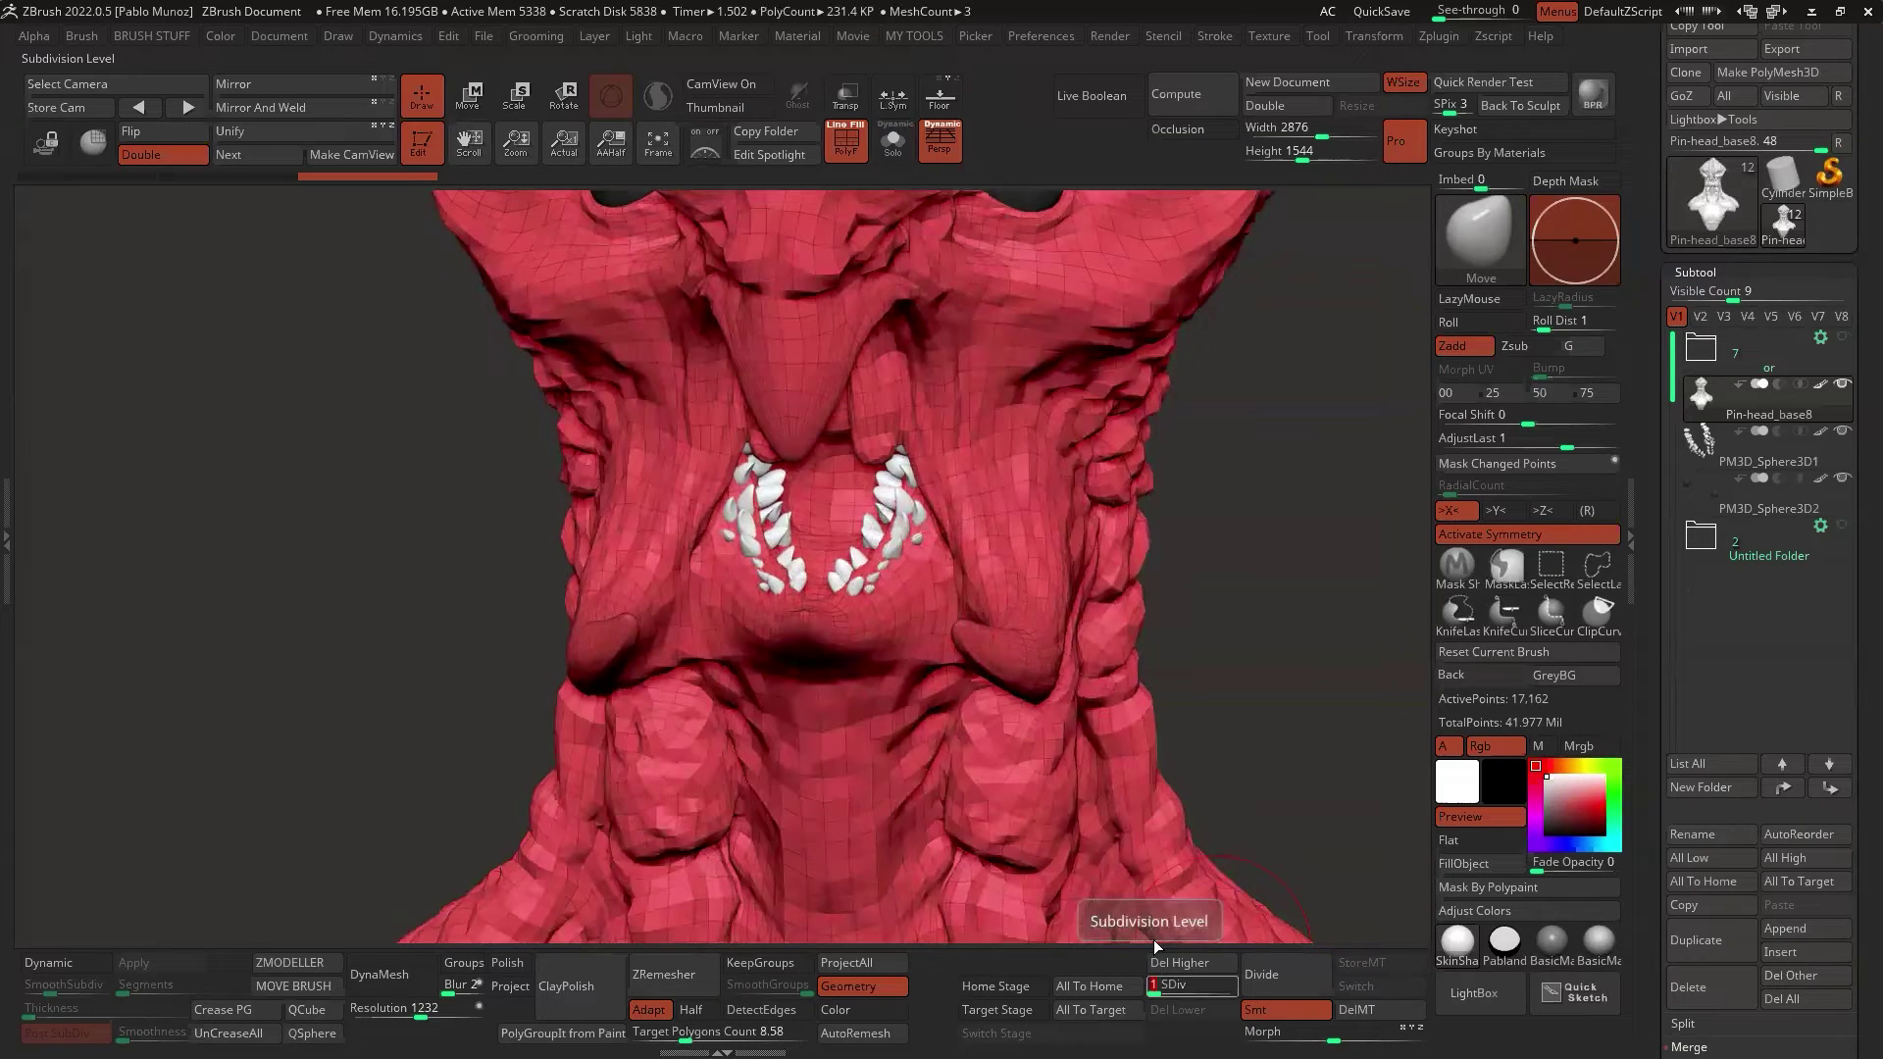
mouse_move(734, 542)
ctrl+right_down()
mouse_move(1000, 505)
mouse_move(788, 566)
ctrl+right_up()
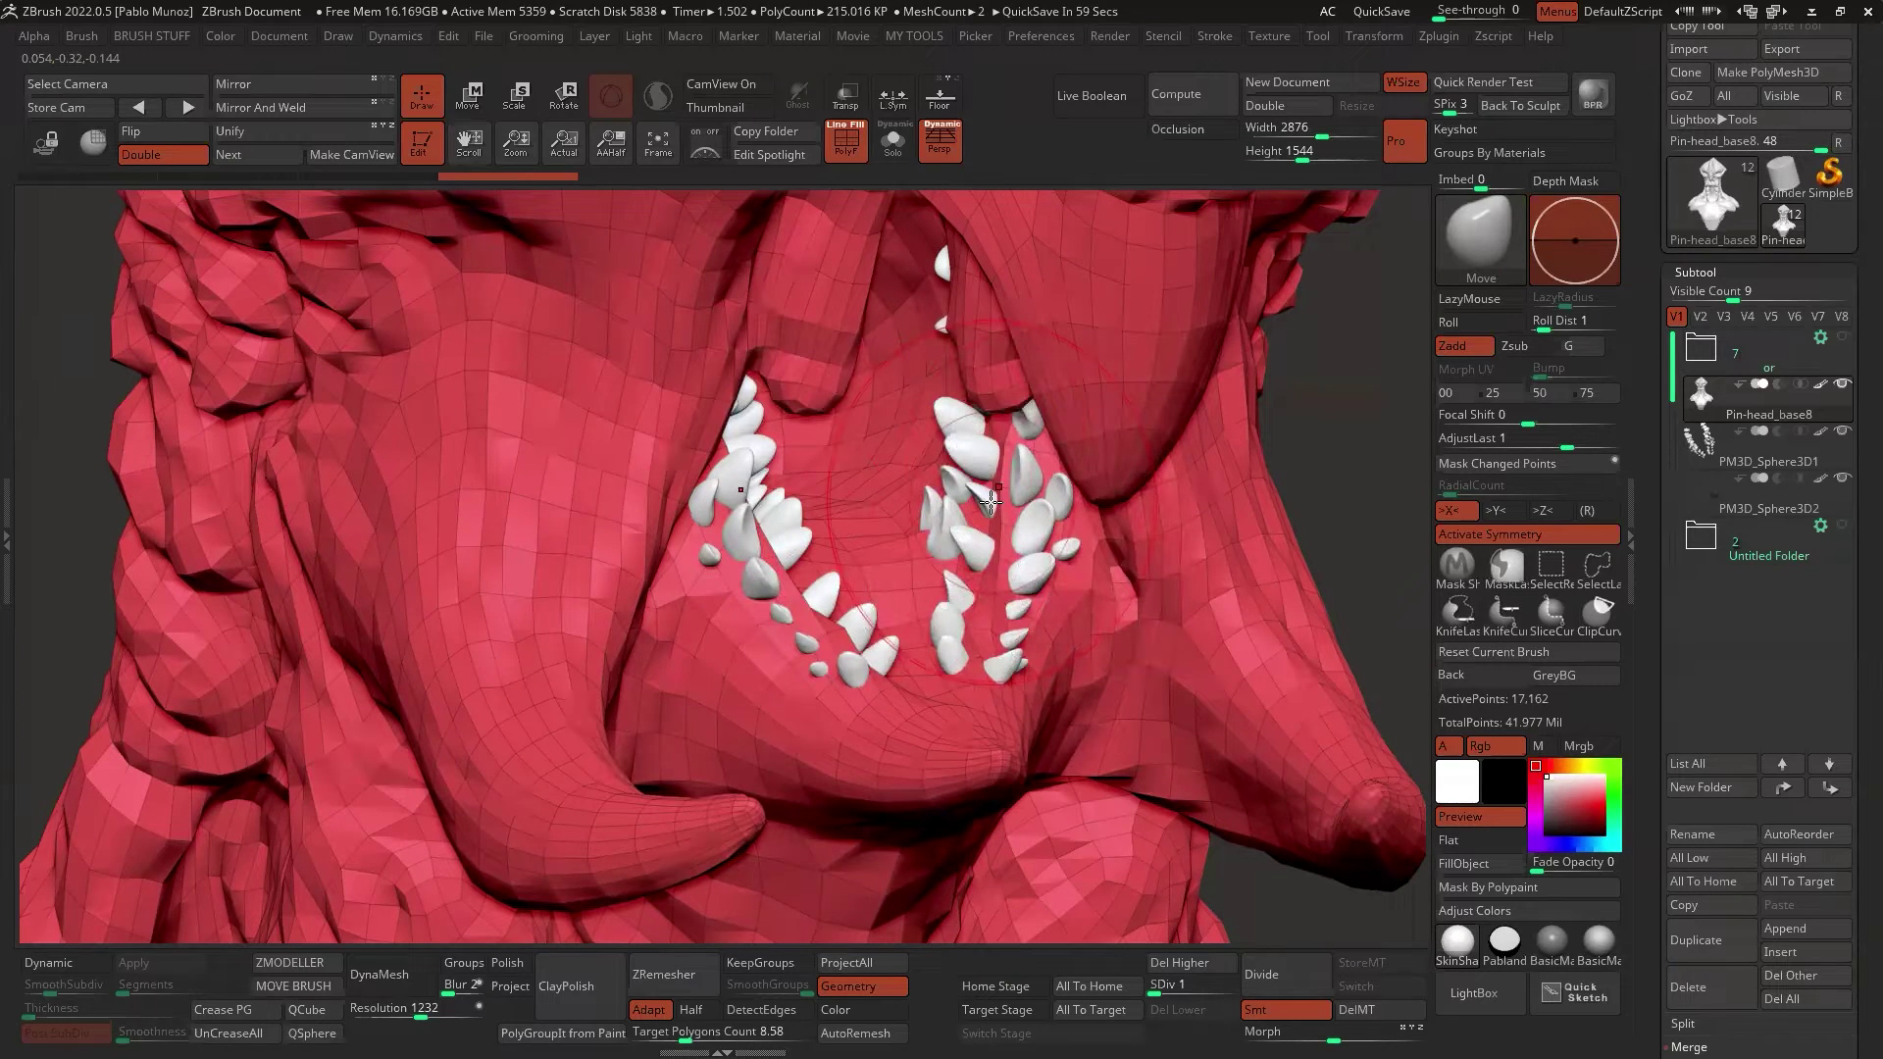
ctrl+shift+drag(990, 500, 992, 553)
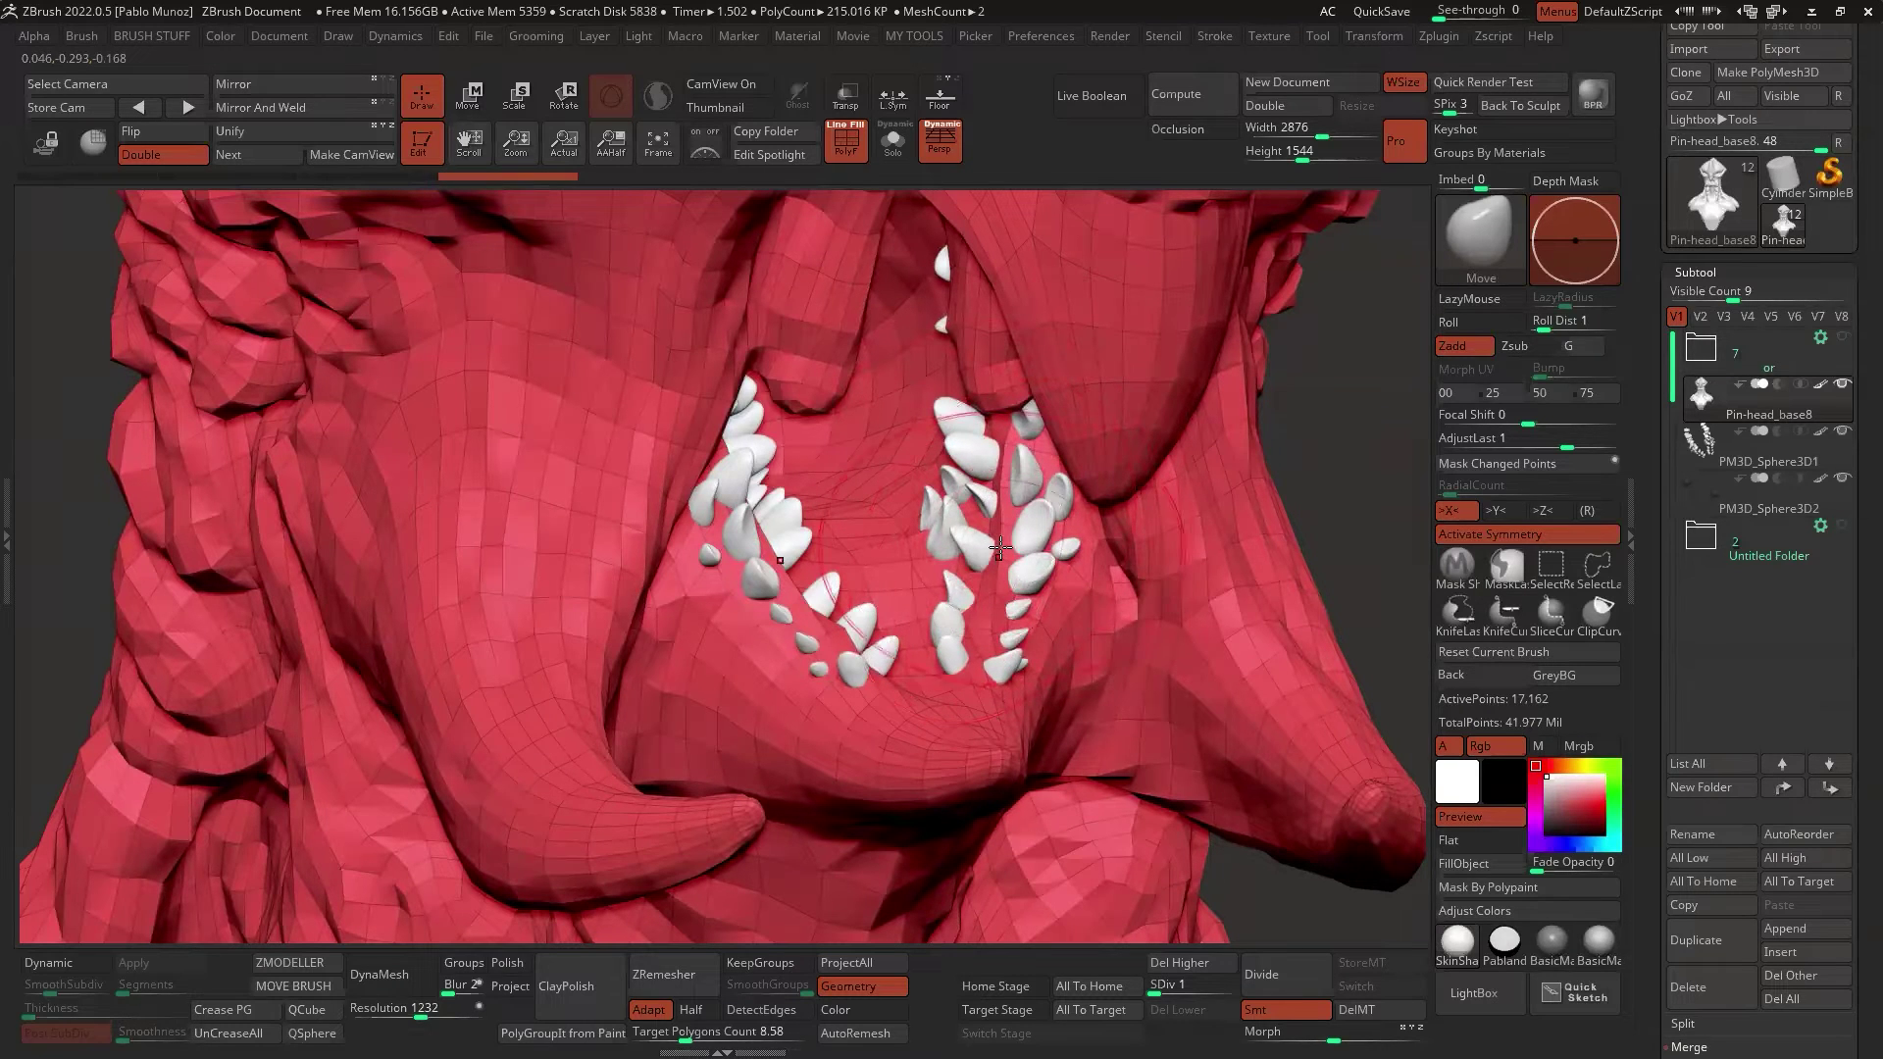
Step: Raise the bust to subdivision level 2 and check the fit around the teeth and the whole head
click(1157, 987)
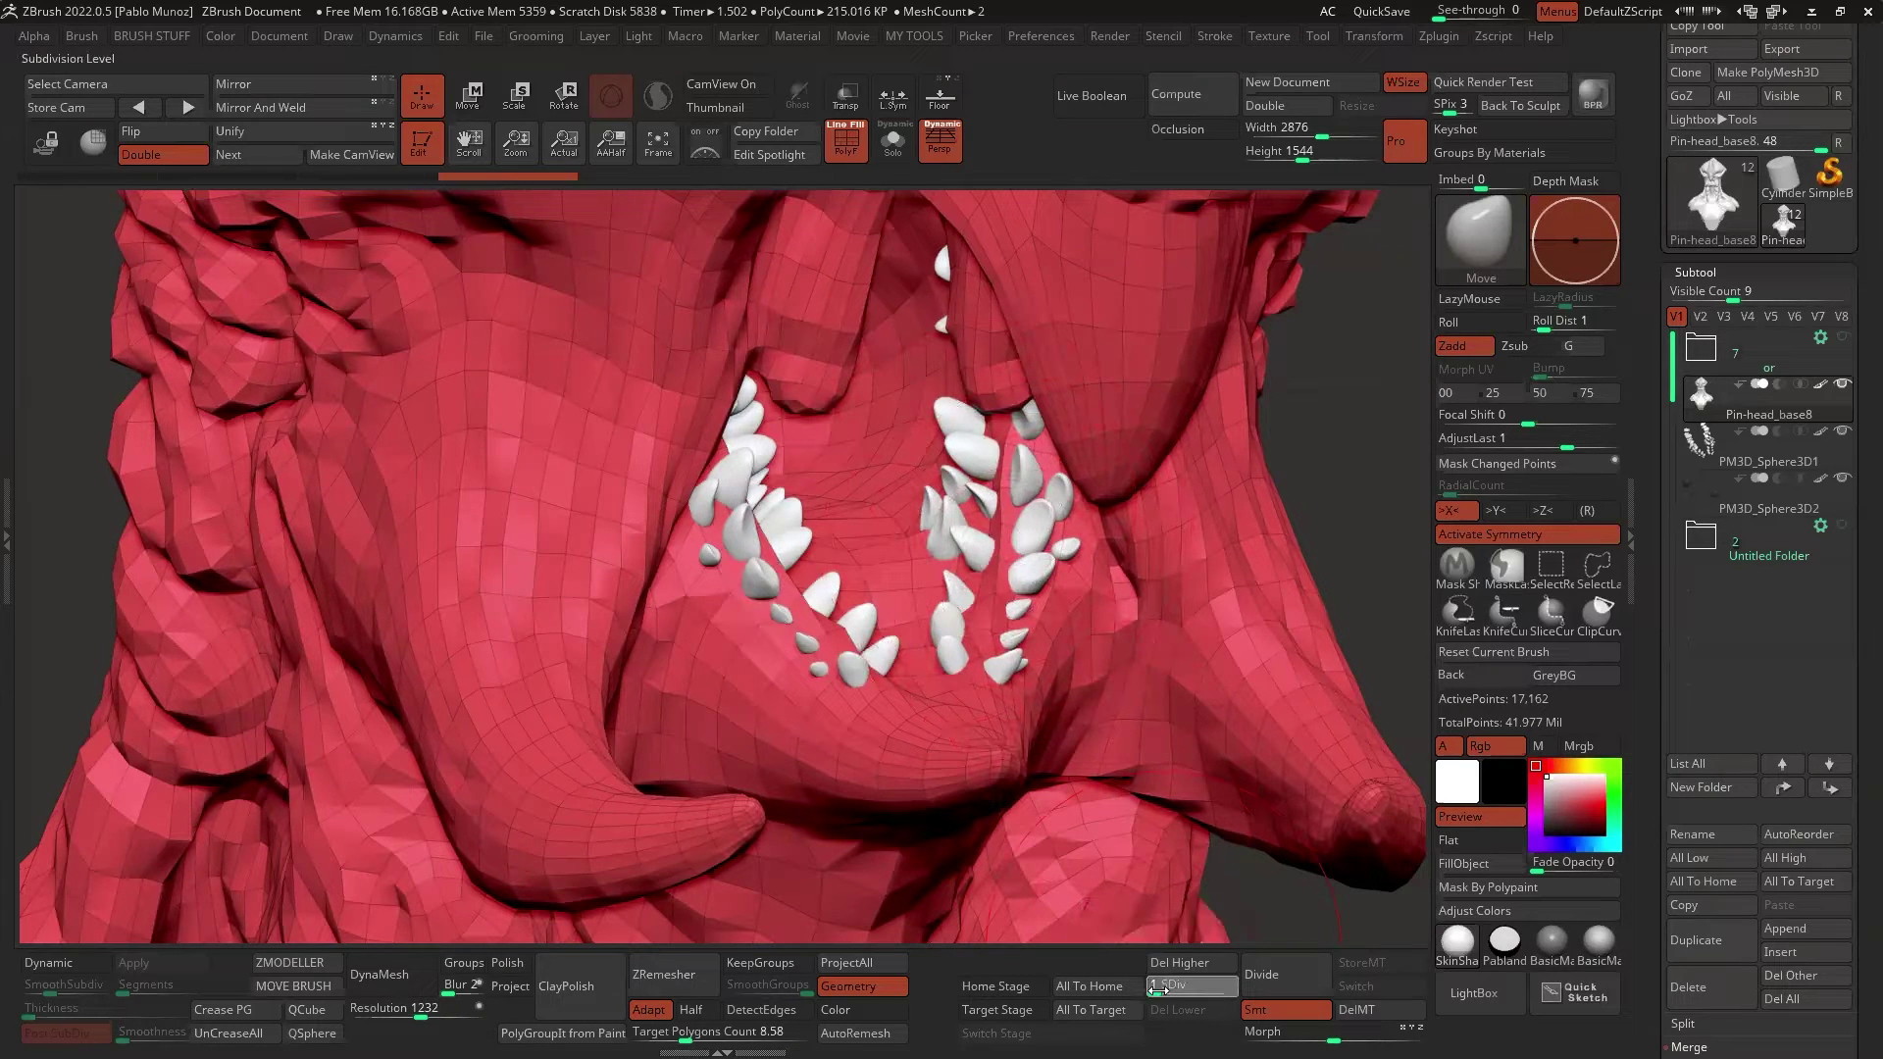
drag(1162, 994, 1167, 990)
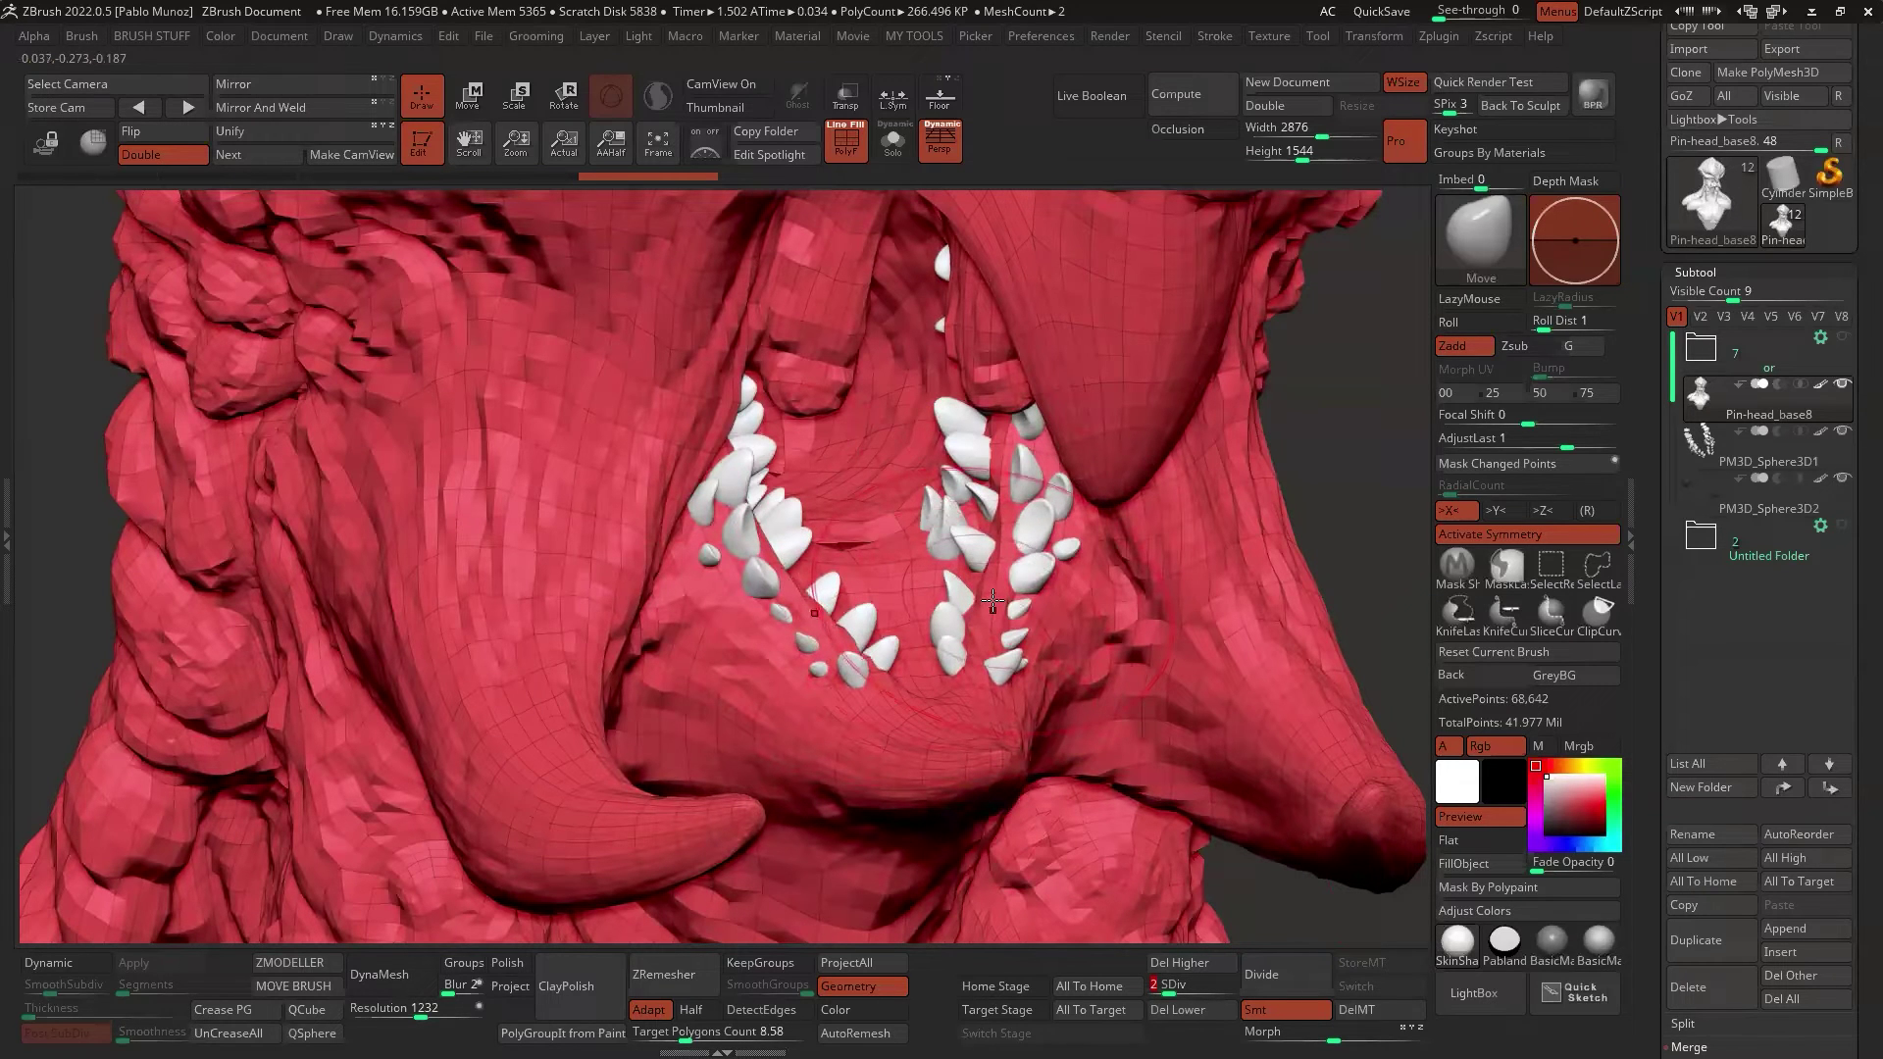
mouse_move(992, 600)
ctrl+right_down()
mouse_move(1101, 671)
mouse_move(1235, 492)
mouse_move(1248, 597)
mouse_move(1160, 566)
ctrl+right_up()
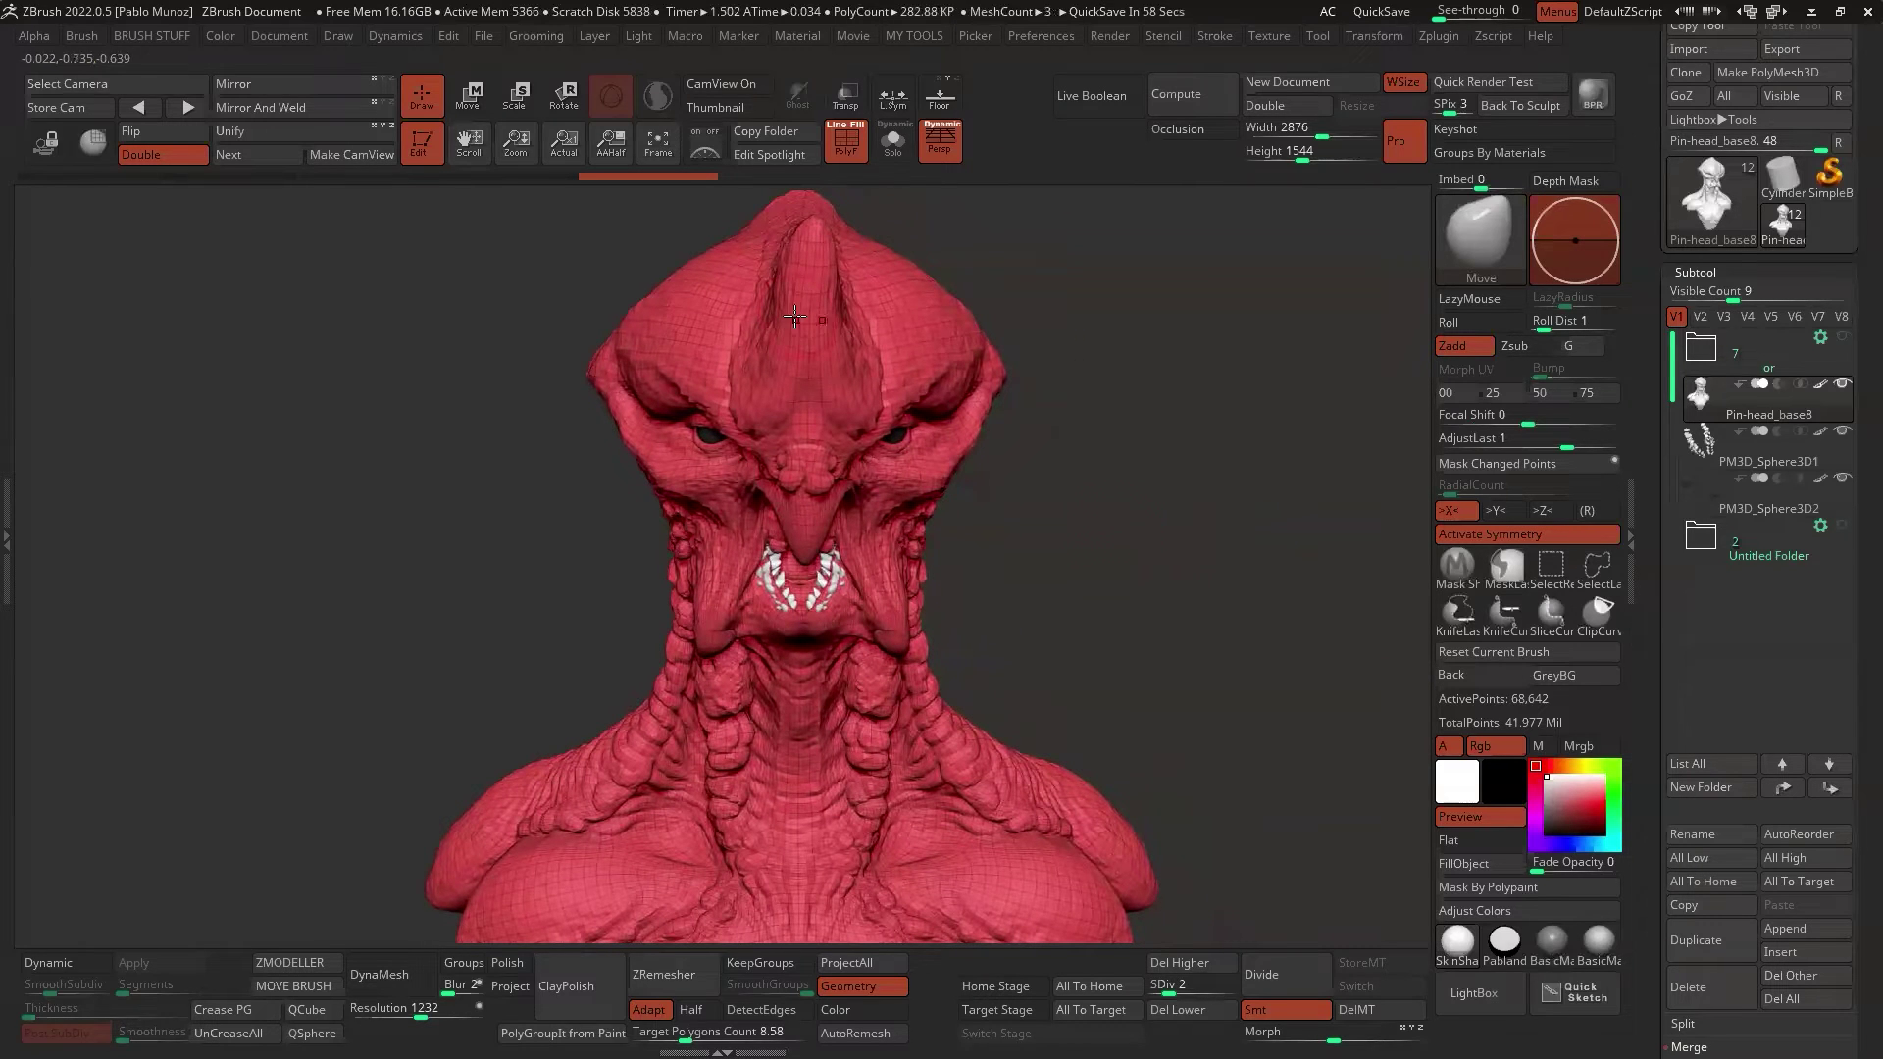
mouse_move(1126, 520)
right_down()
mouse_move(1138, 572)
mouse_move(980, 433)
right_up()
Step: Subdivide the teeth subtool PM3D_Sphere3D1 up to level 3, turn off the polyframe and isolate the teeth
click(1716, 463)
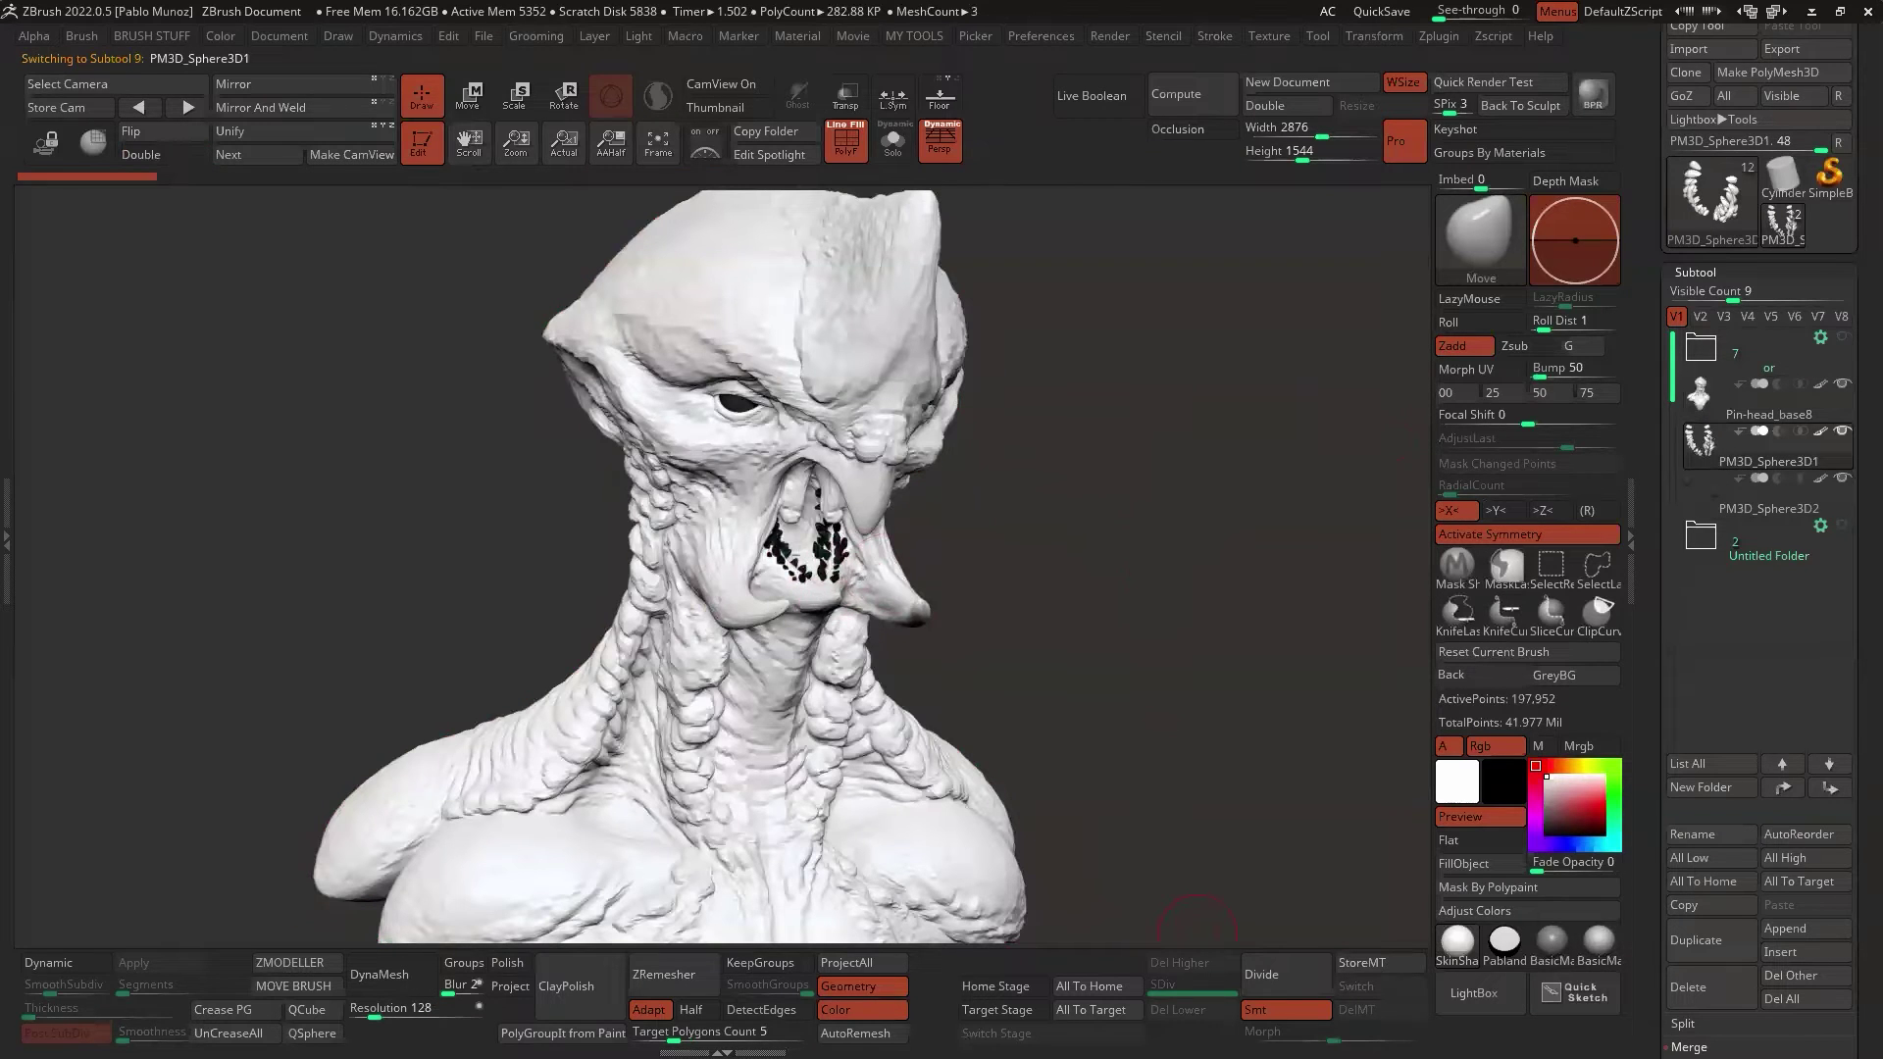
key(ctrl+shift+s)
key(ctrl+shift+s)
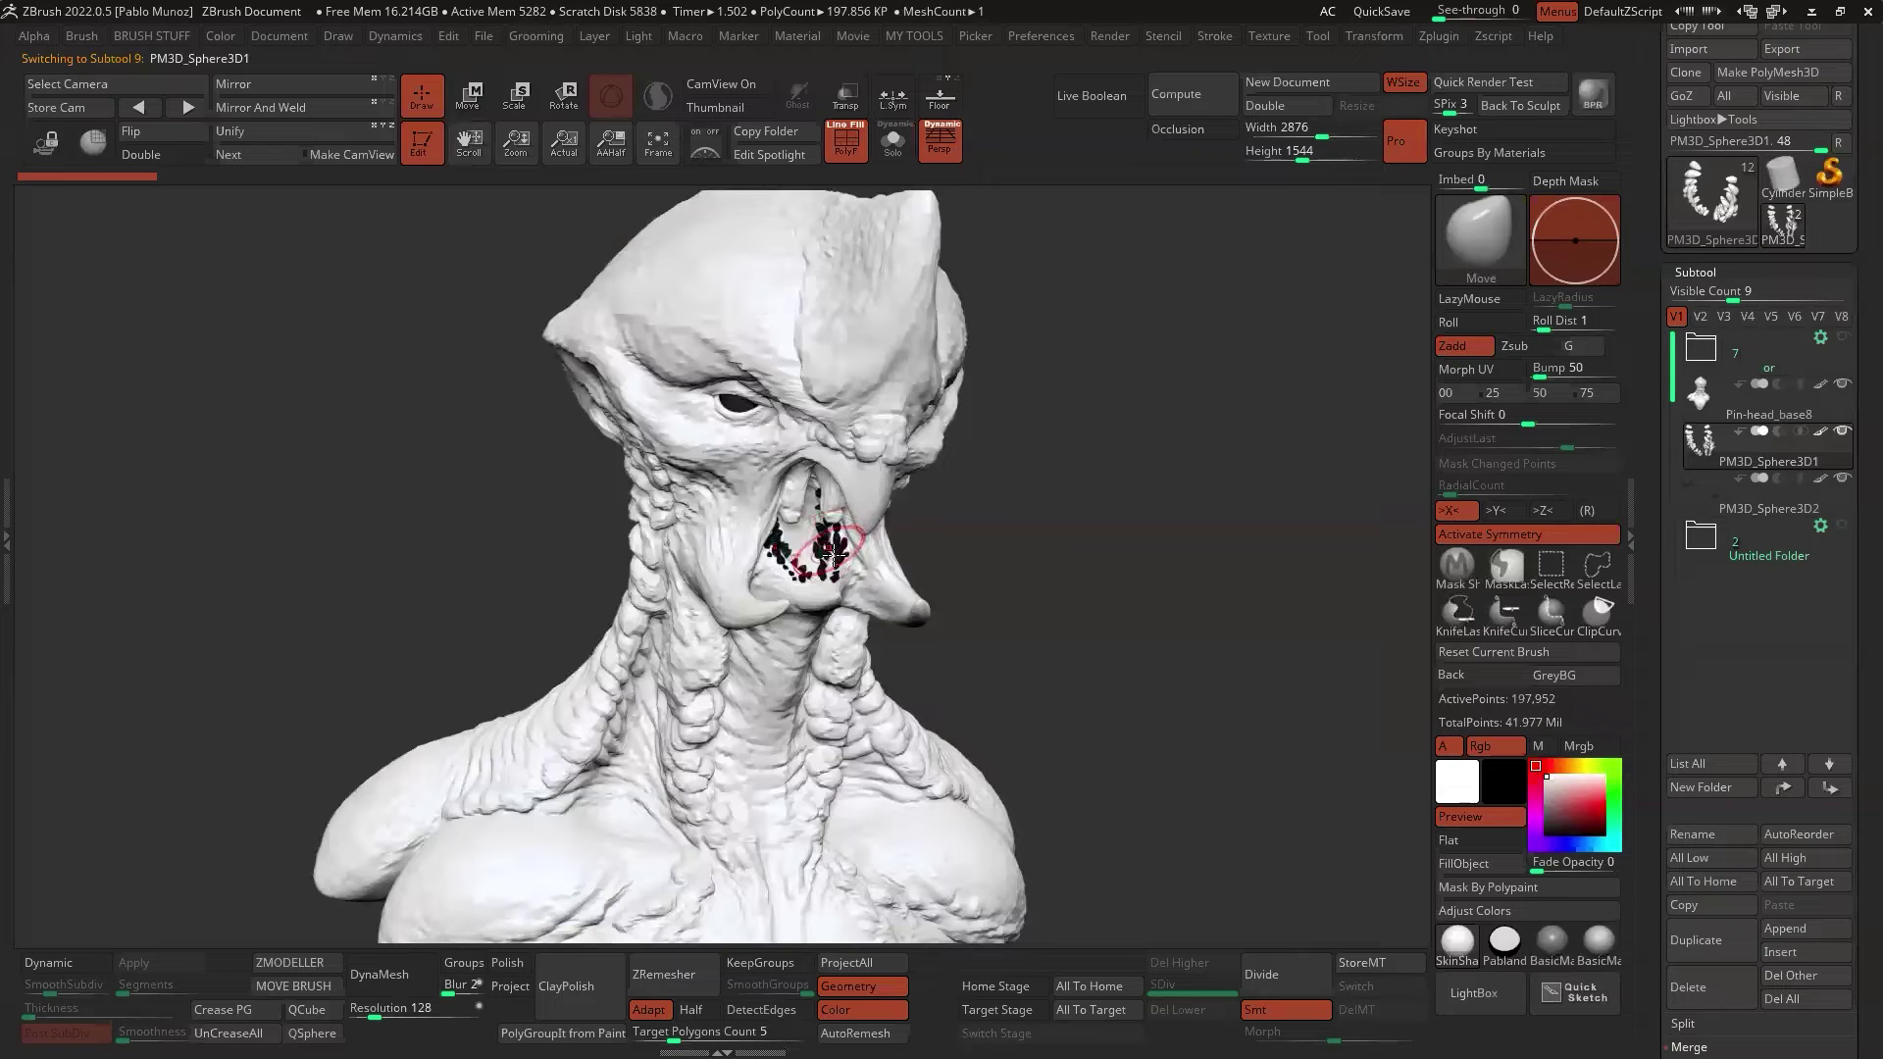
click(1288, 981)
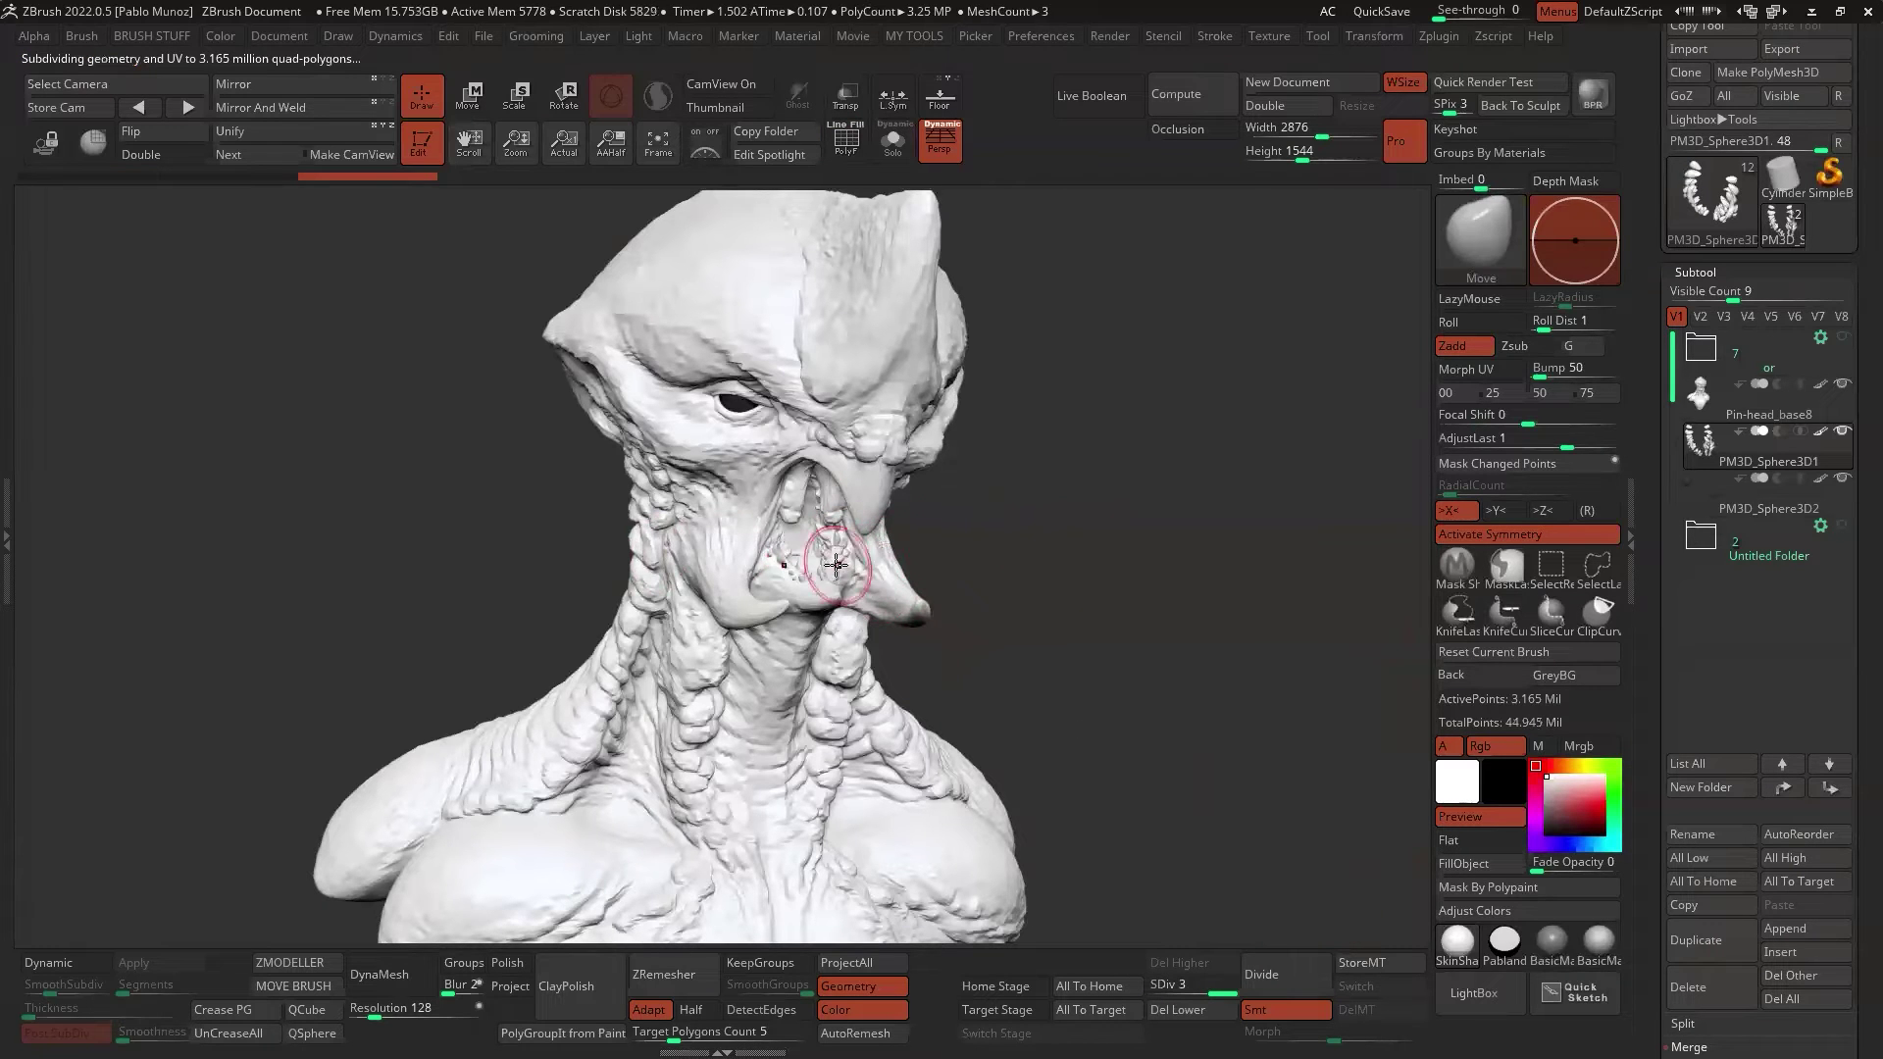
ctrl+right_drag(833, 563, 873, 732)
key(ctrl+shift+s)
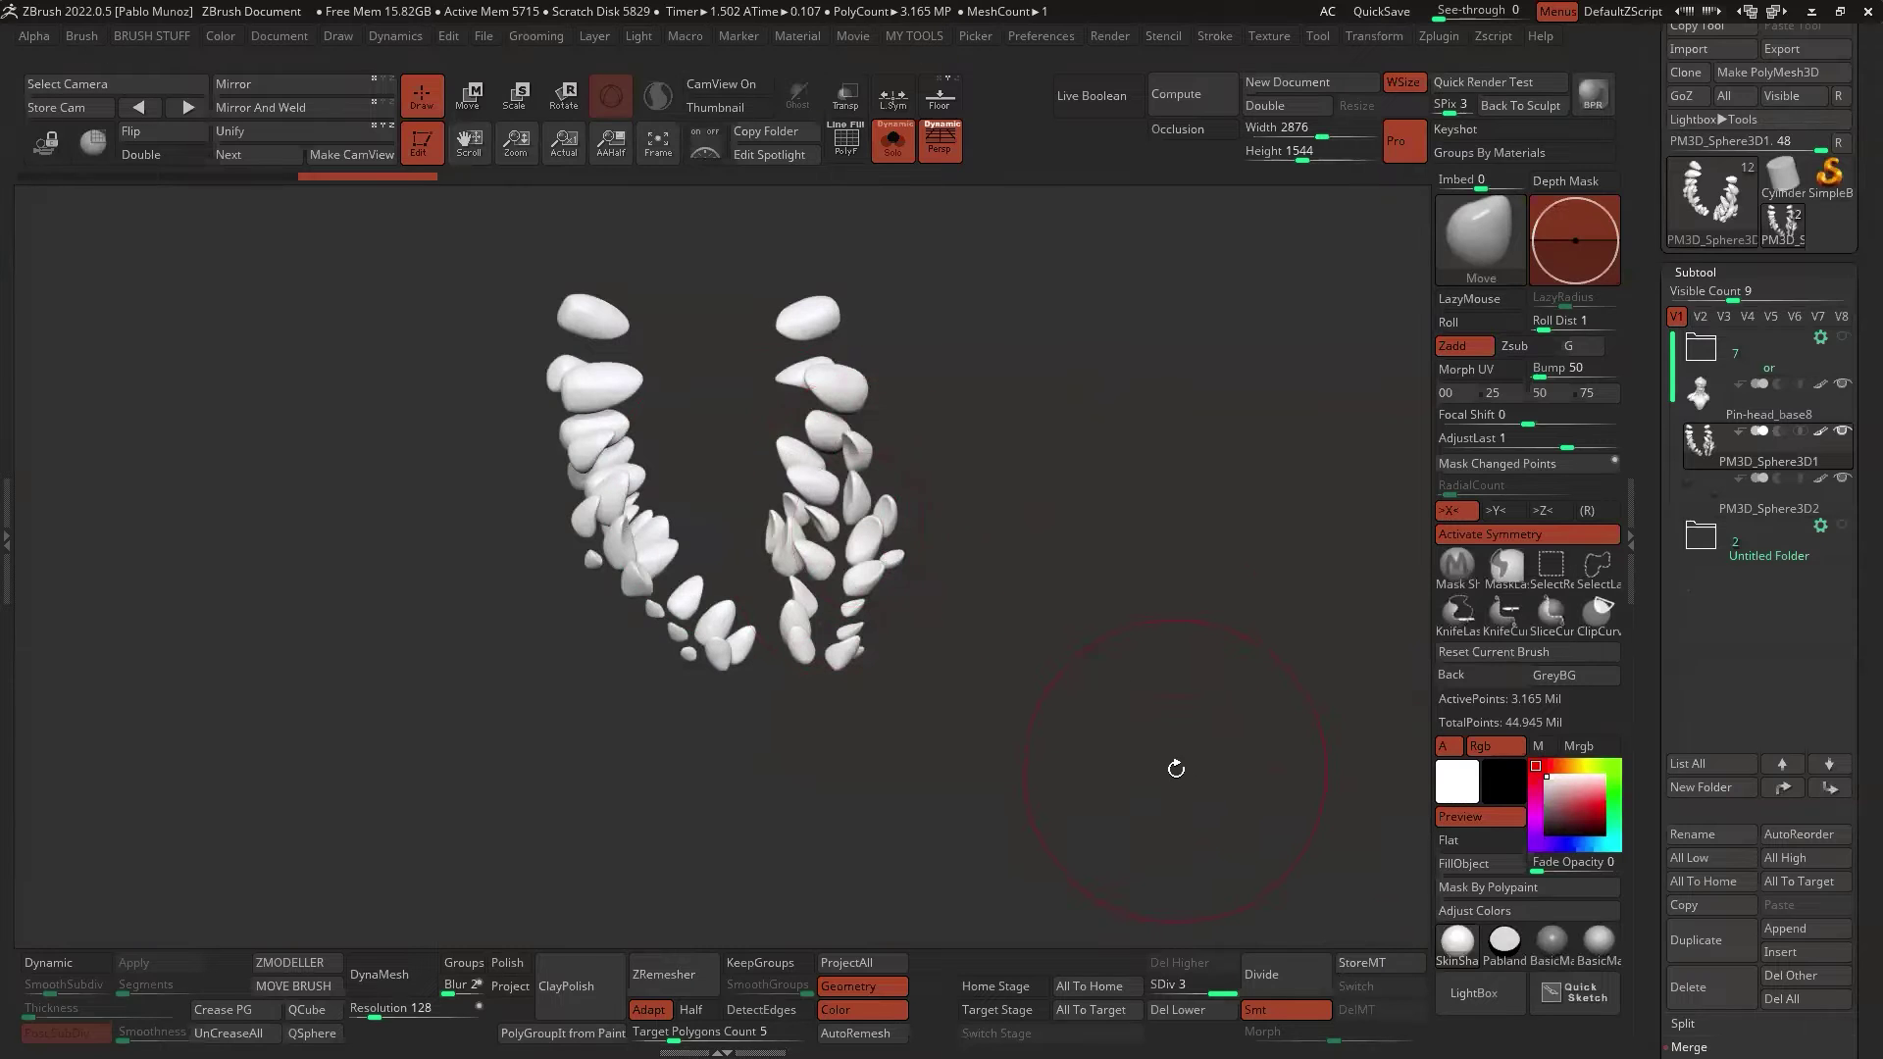
Step: Subdivide the eyes subtool PM3D_Sphere3D2 three times up to level 4
click(1712, 497)
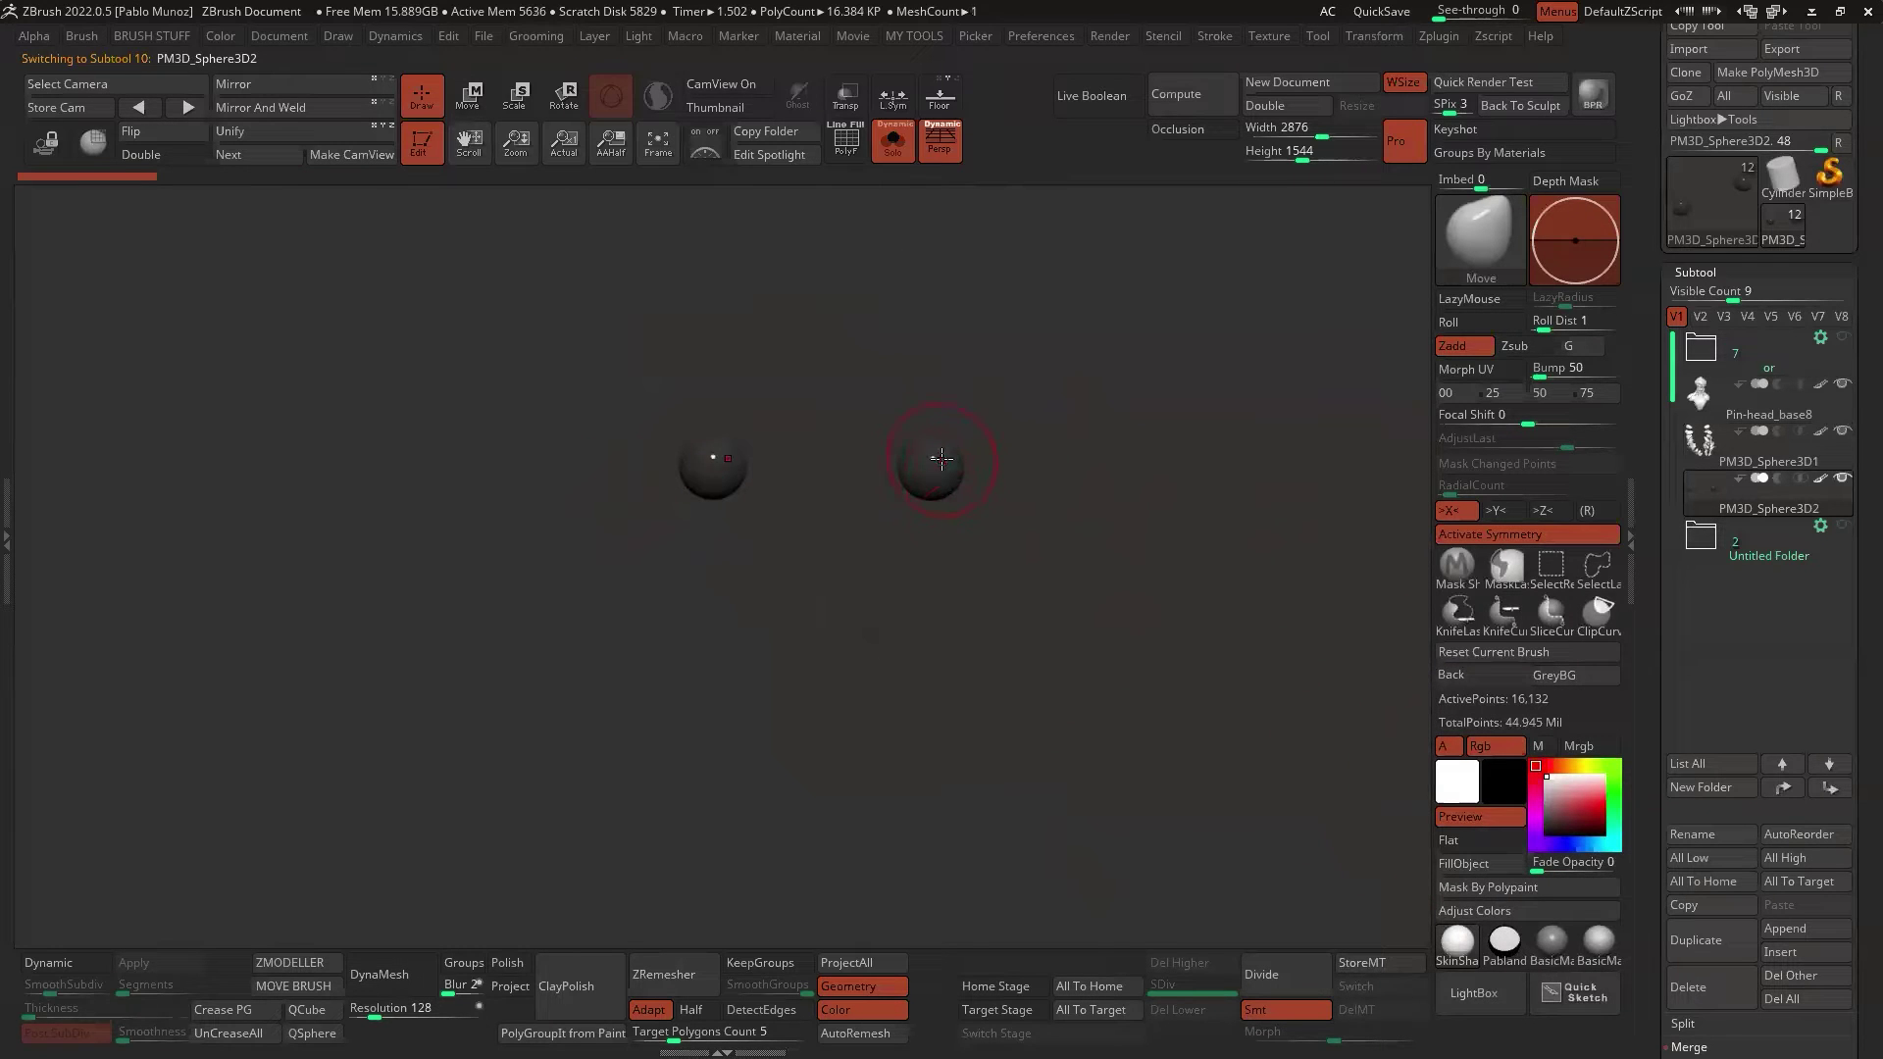
key(f)
ctrl+right_drag(886, 433, 841, 468)
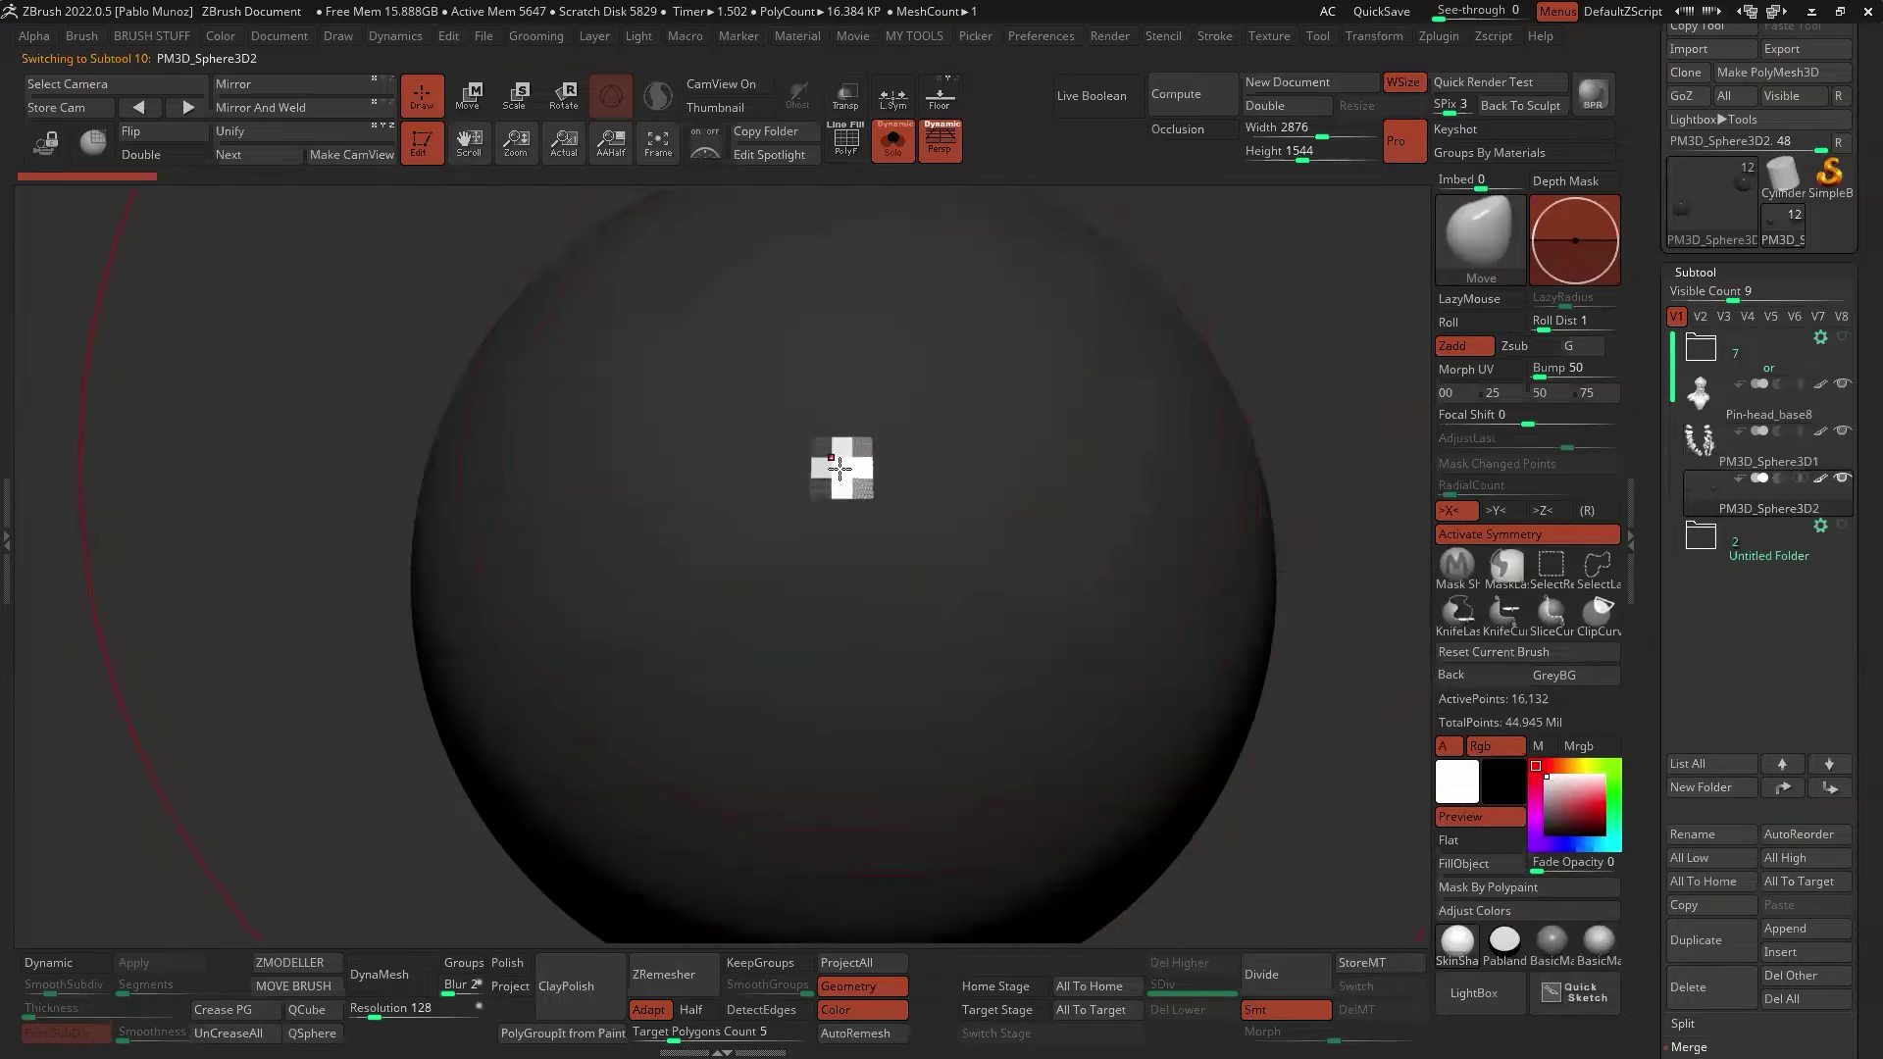
click(1263, 973)
click(1265, 974)
click(1265, 973)
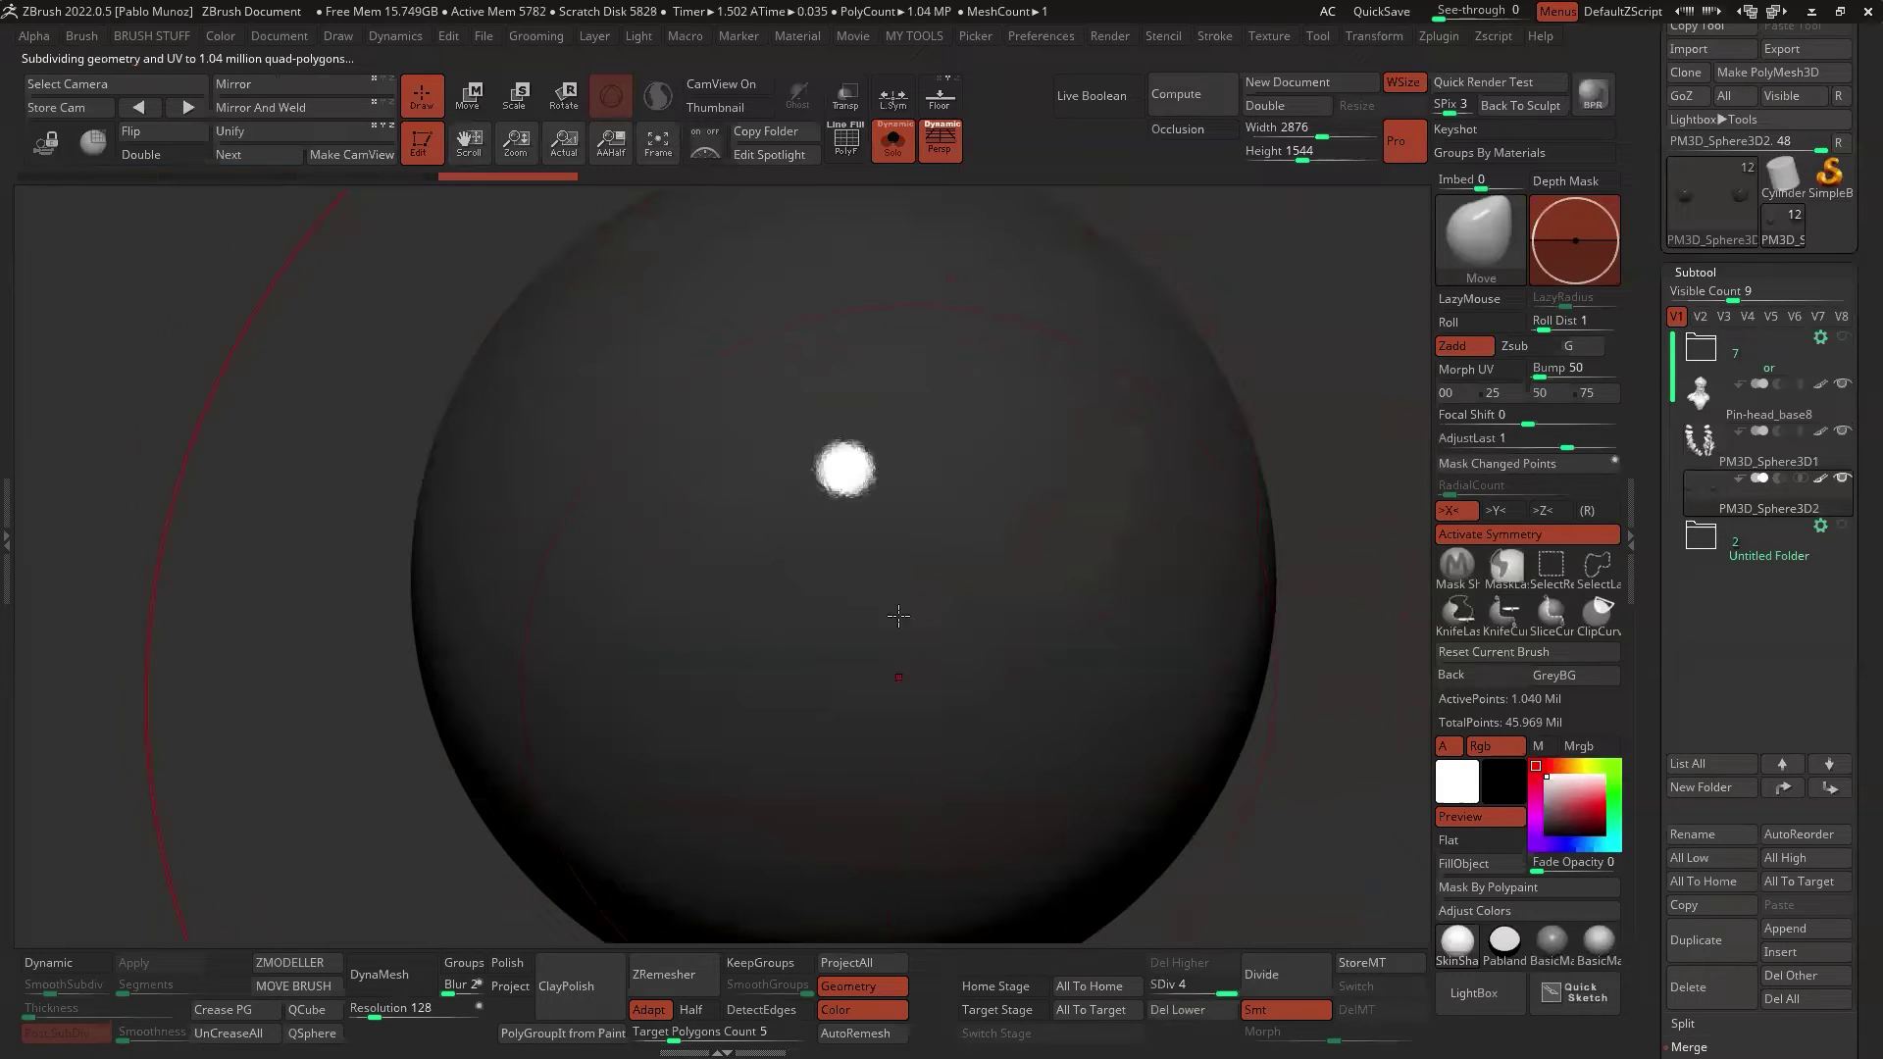
ctrl+right_drag(1016, 727, 932, 566)
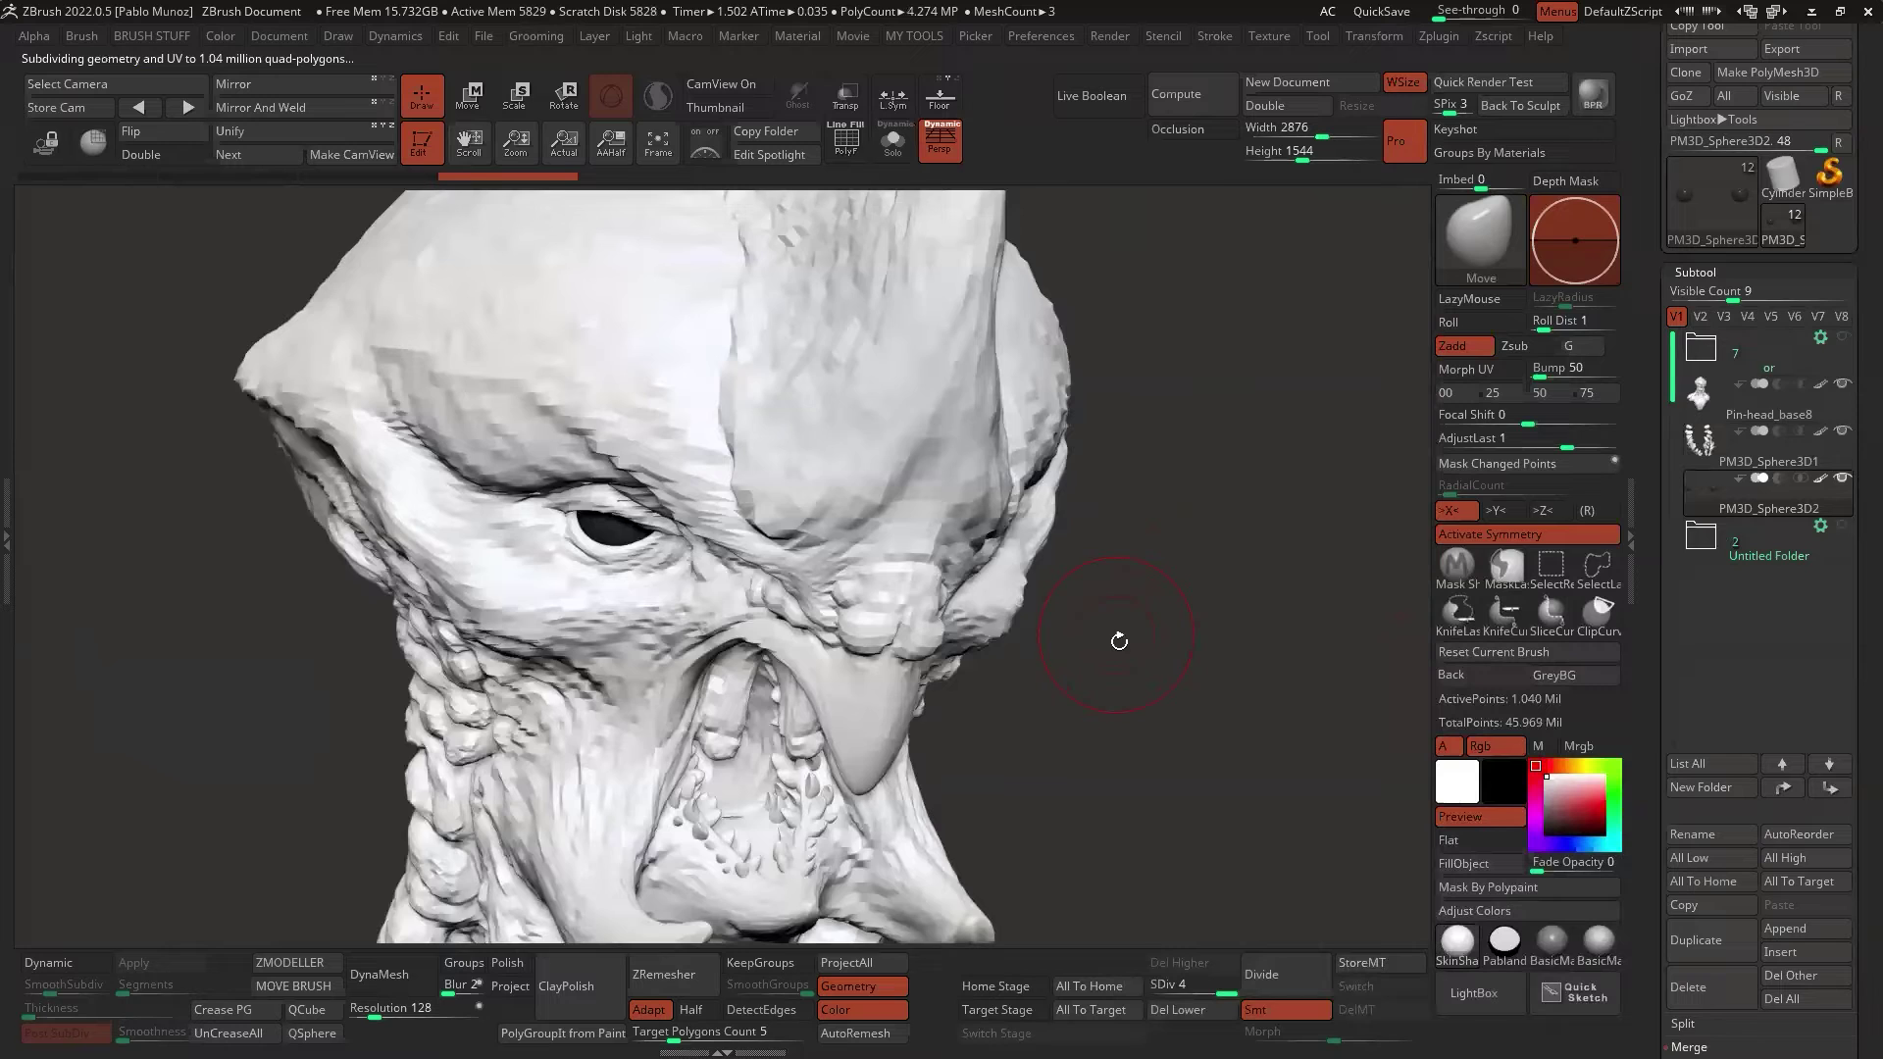
Step: Set the eyes and the teeth subtool PM3D_Sphere3D1 to subdivision level 1
click(1157, 989)
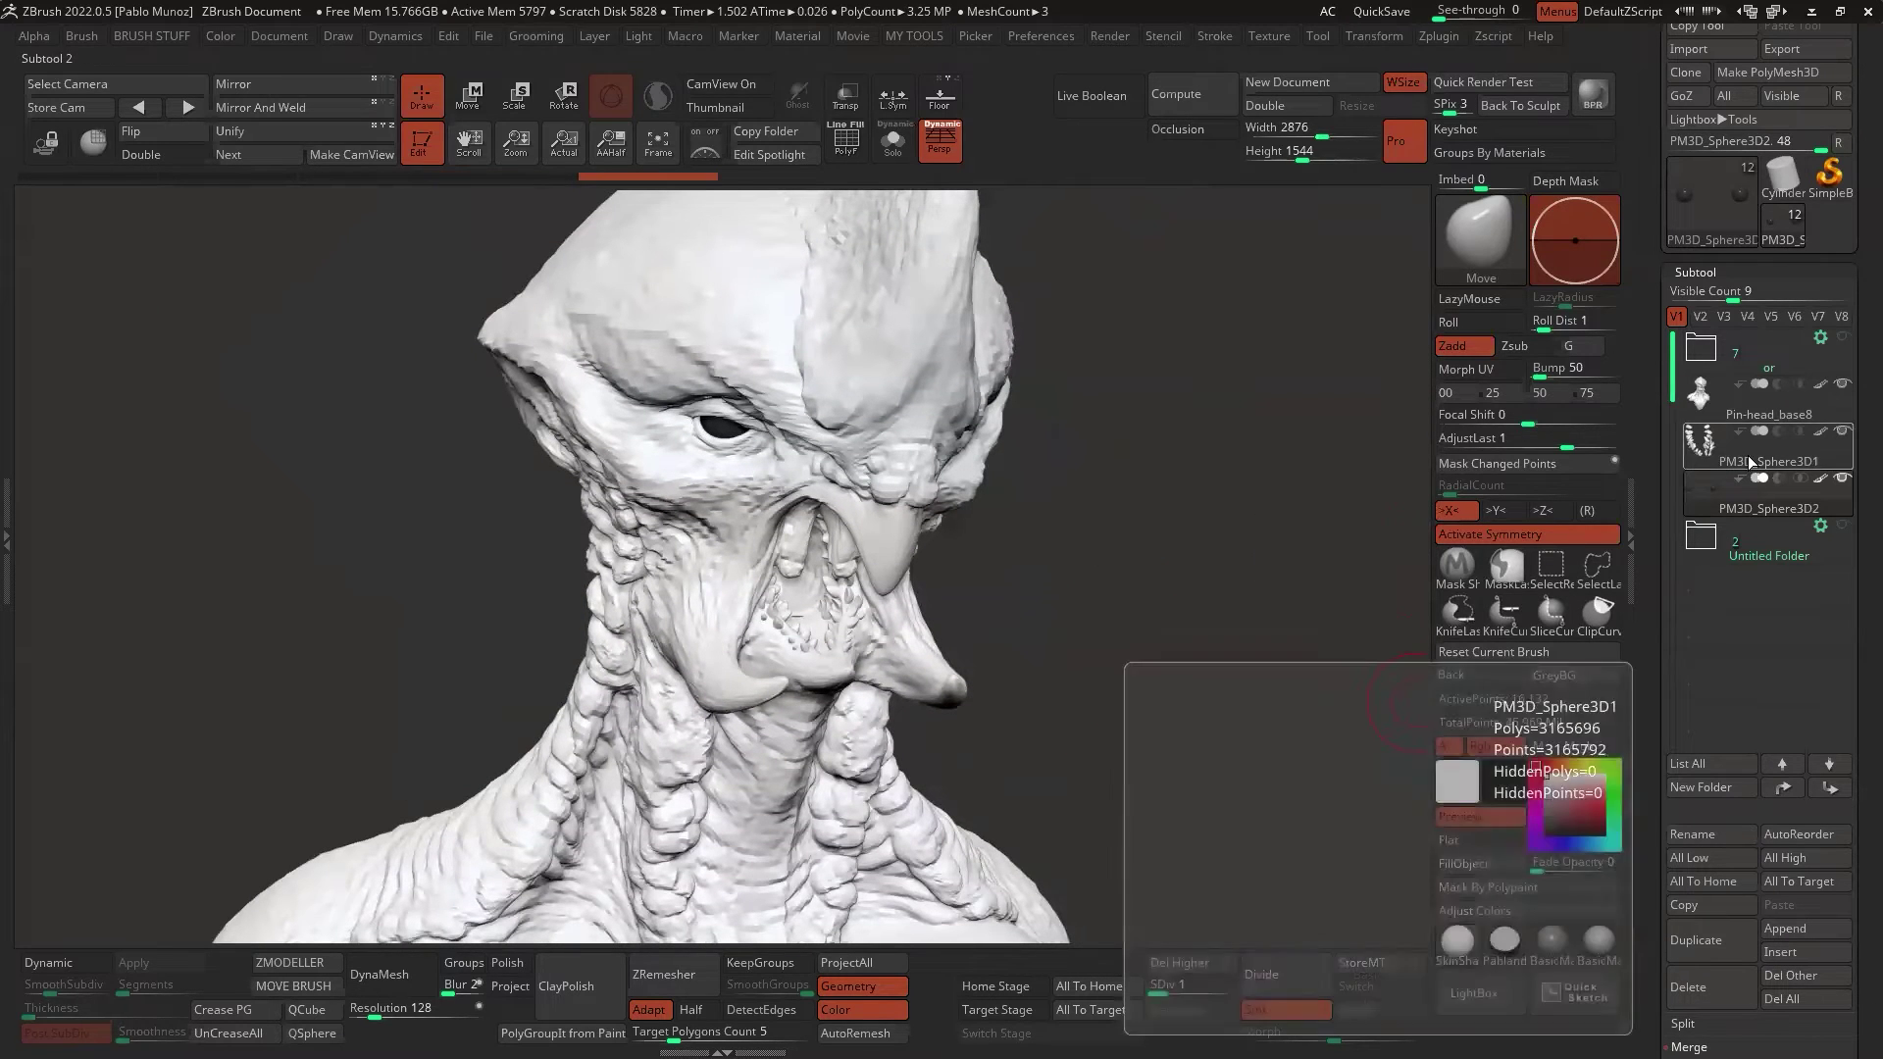
click(1747, 455)
click(1172, 983)
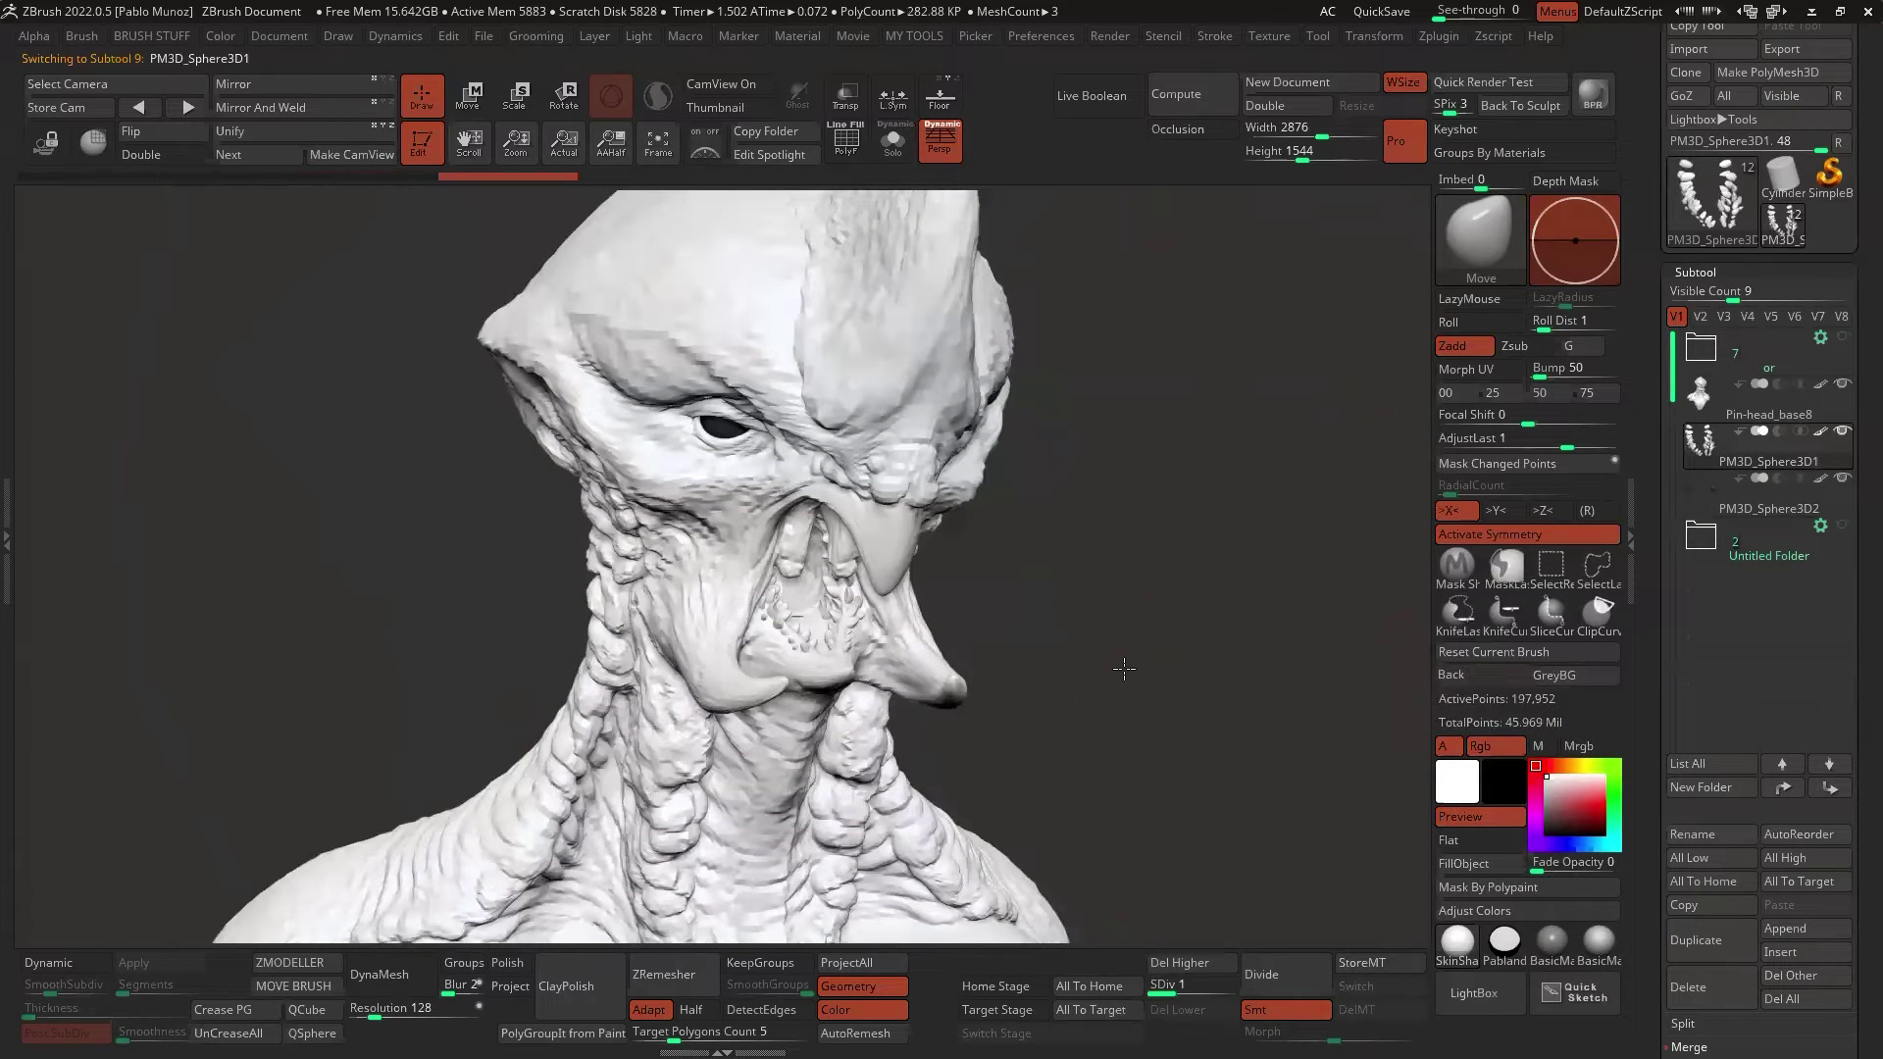
Step: Select the bust subtool Pin-head_base8 and examine the mouth, the teeth and the overall bust at the lower resolution
click(1757, 408)
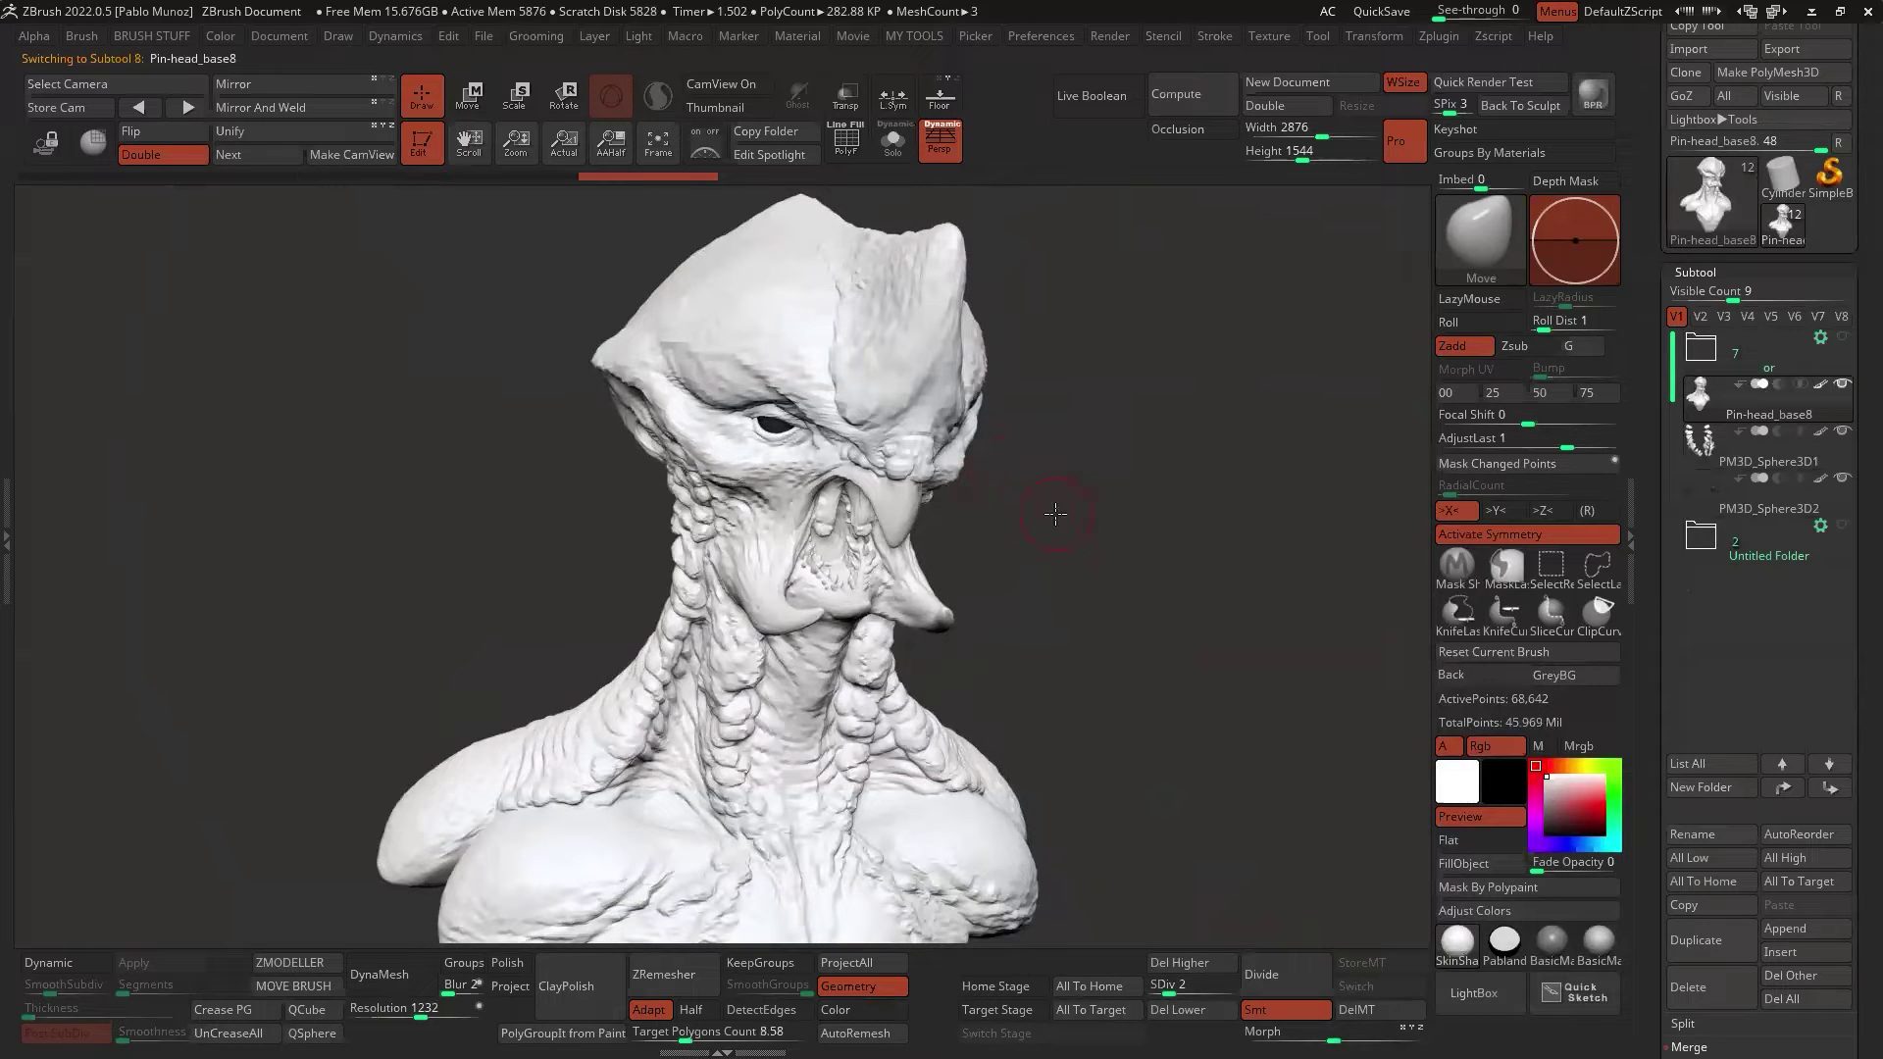
drag(1056, 515, 1085, 442)
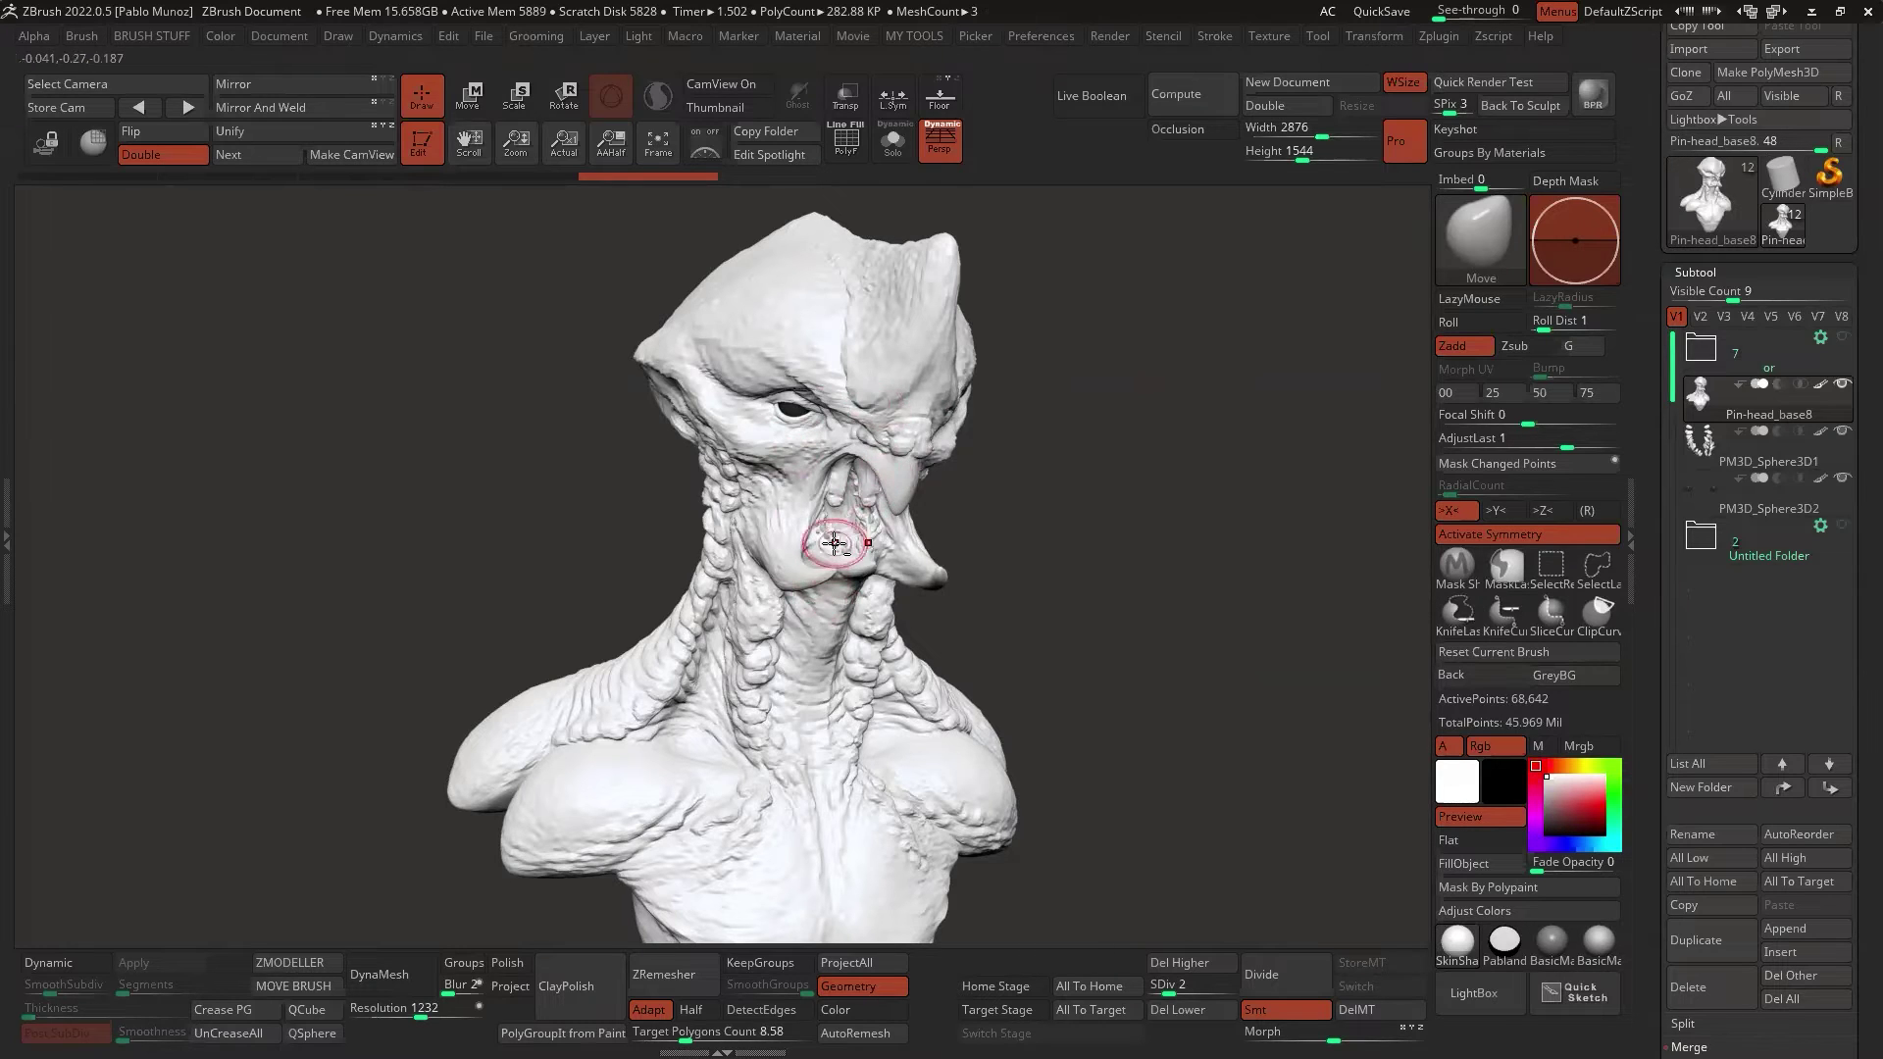
mouse_move(834, 534)
right_down()
mouse_move(849, 635)
mouse_move(854, 549)
right_up()
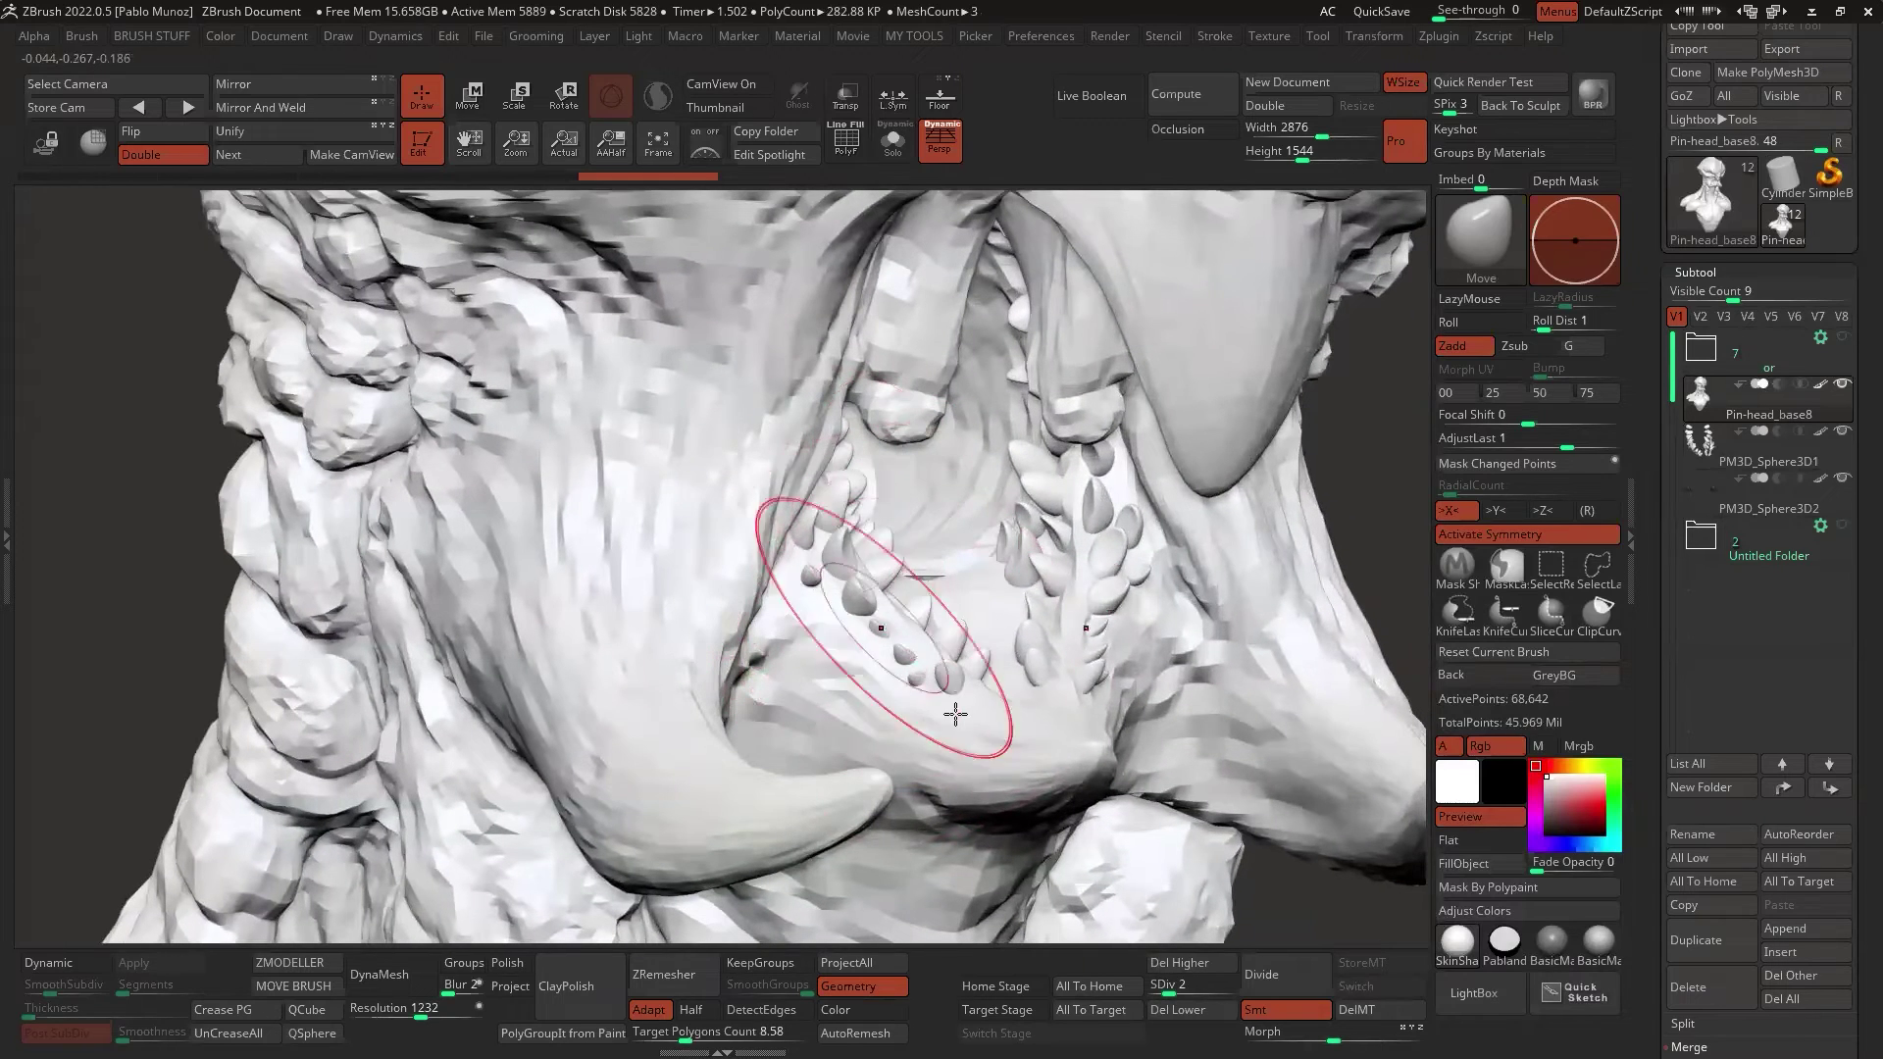
right_drag(765, 294, 833, 549)
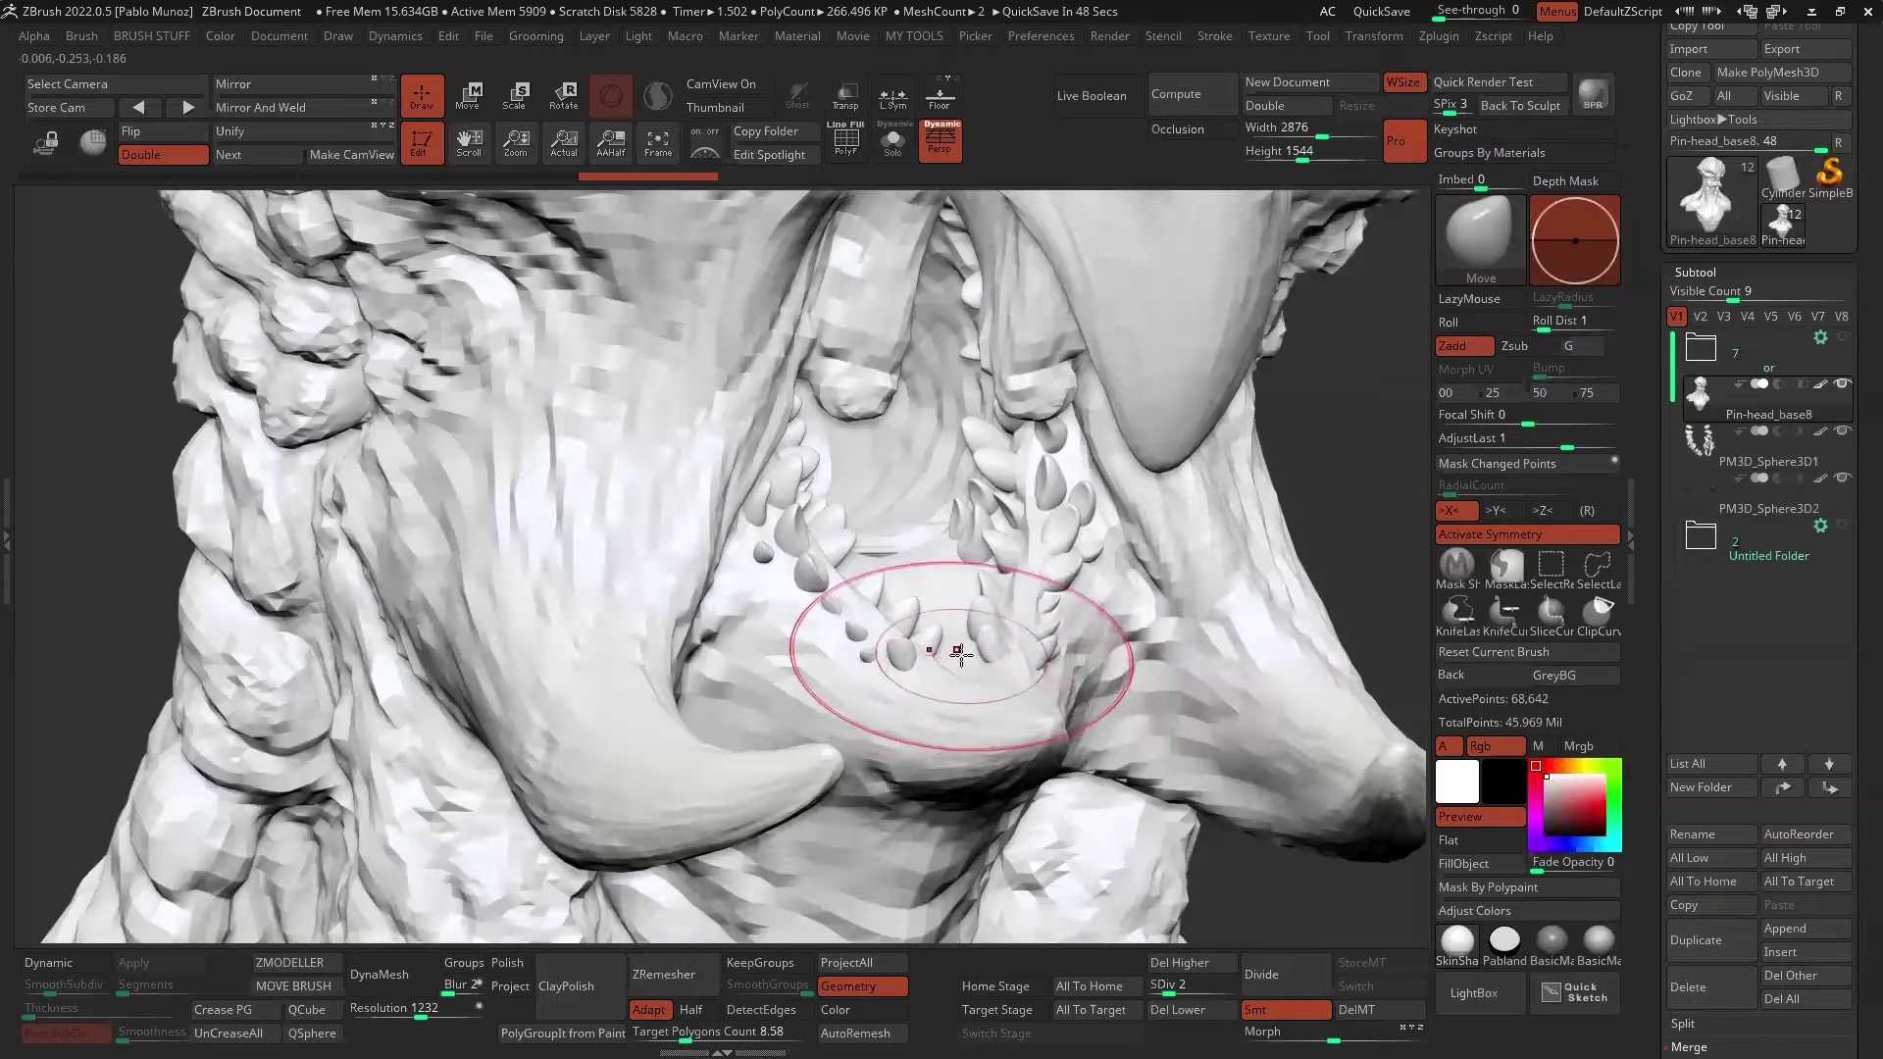
key(f)
mouse_move(983, 698)
right_down()
mouse_move(967, 546)
mouse_move(967, 681)
right_up()
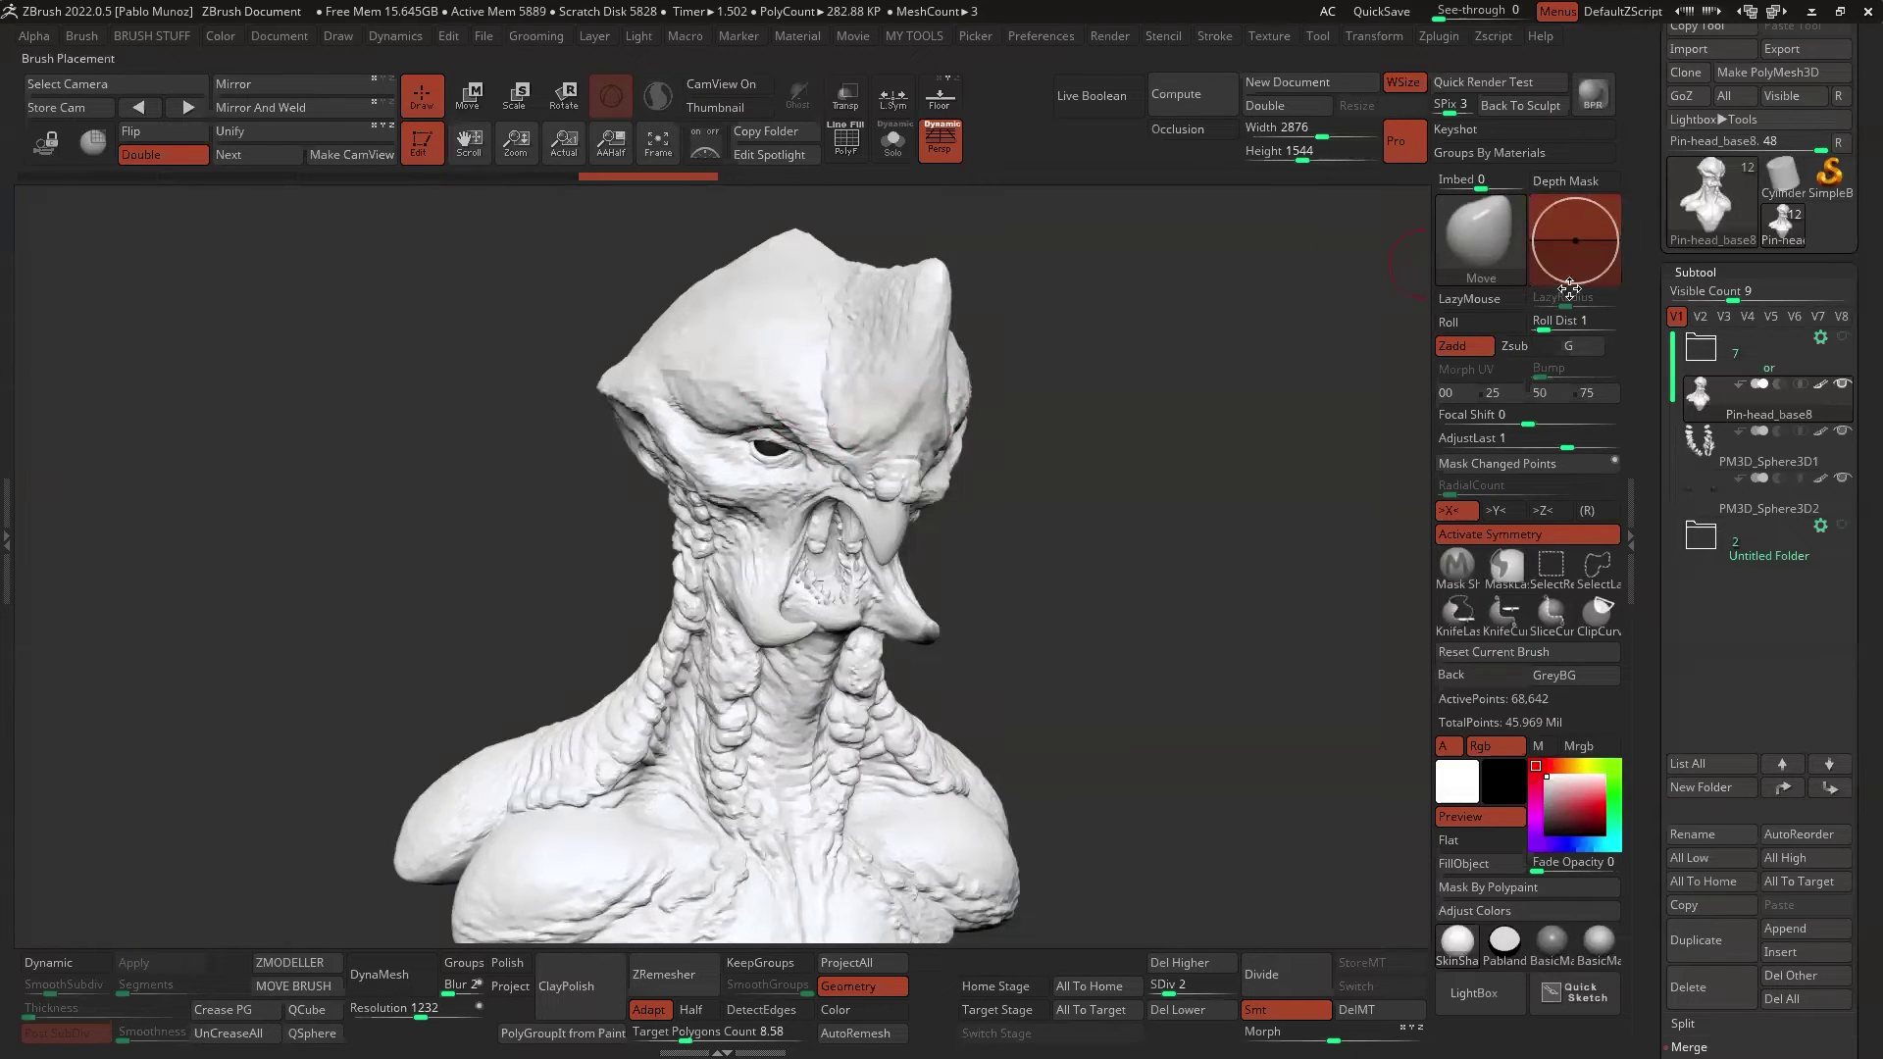
Step: Rename the bust subtool Pin-head_base8 as BUST
click(1704, 835)
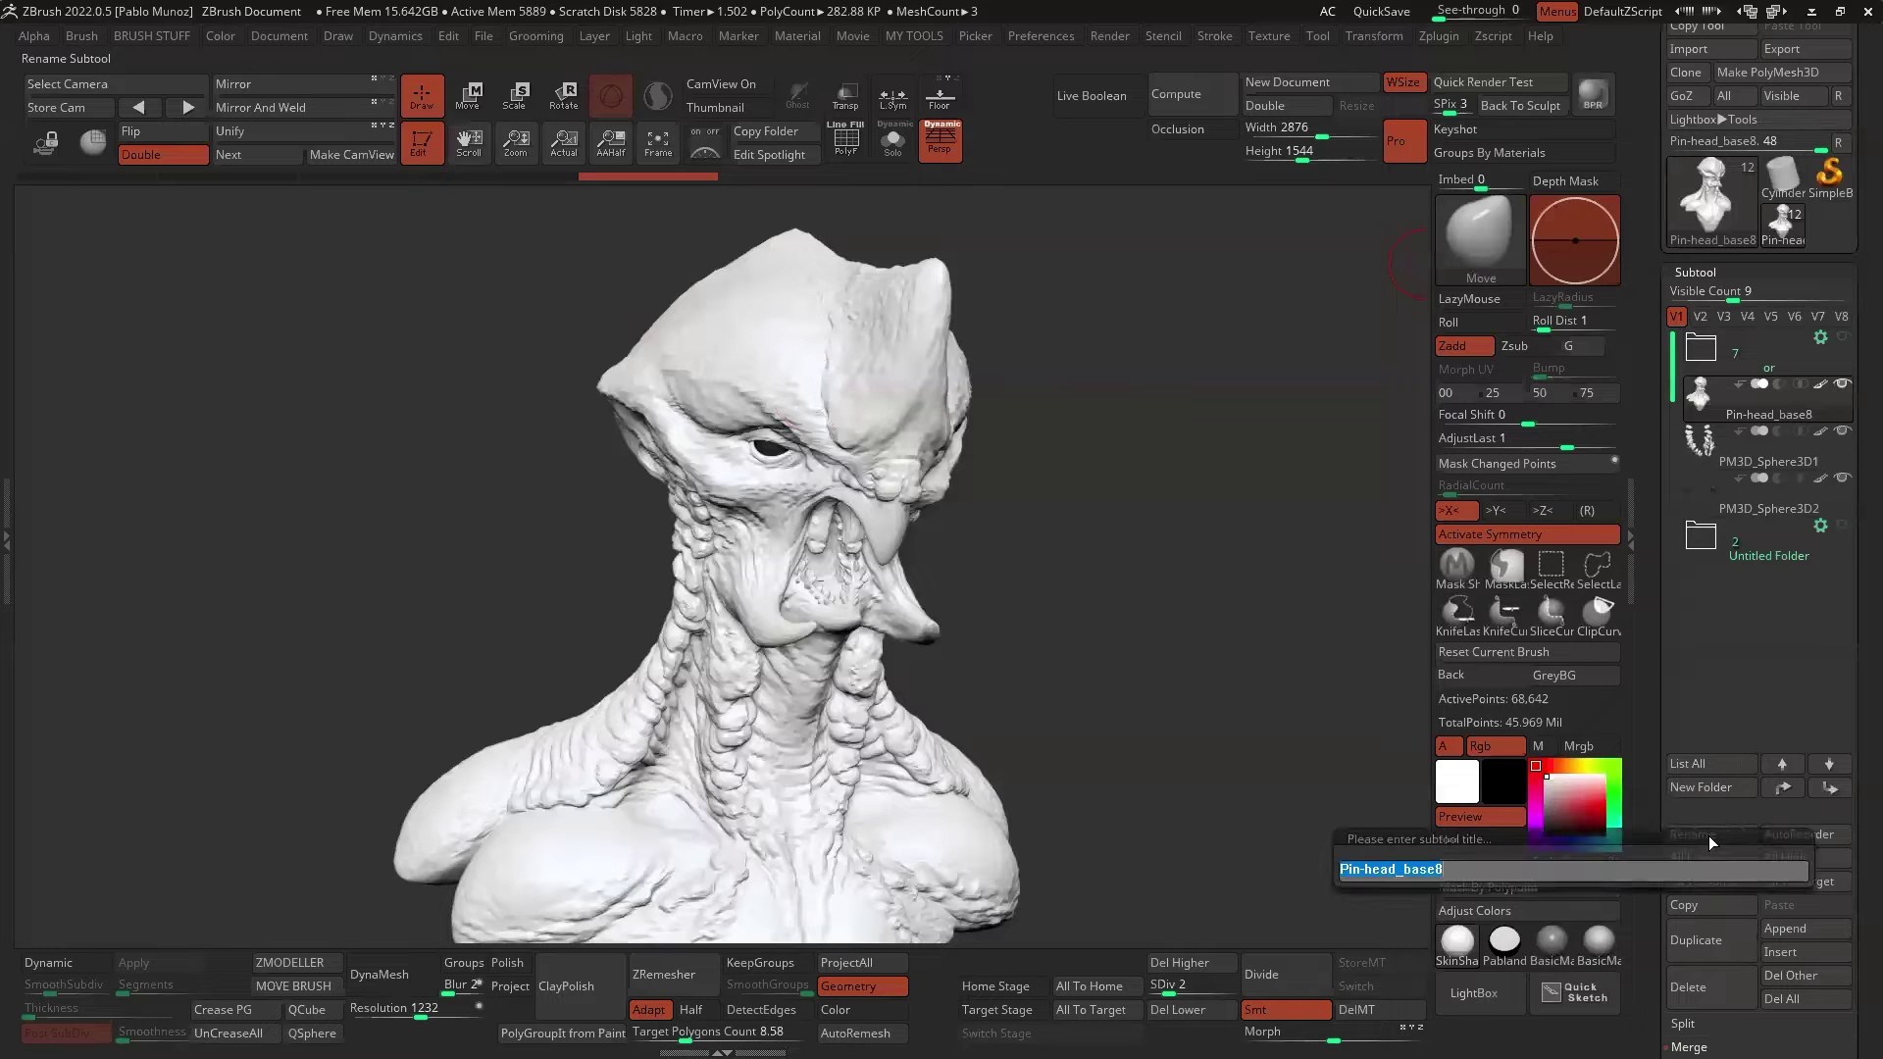
text(HEAD)
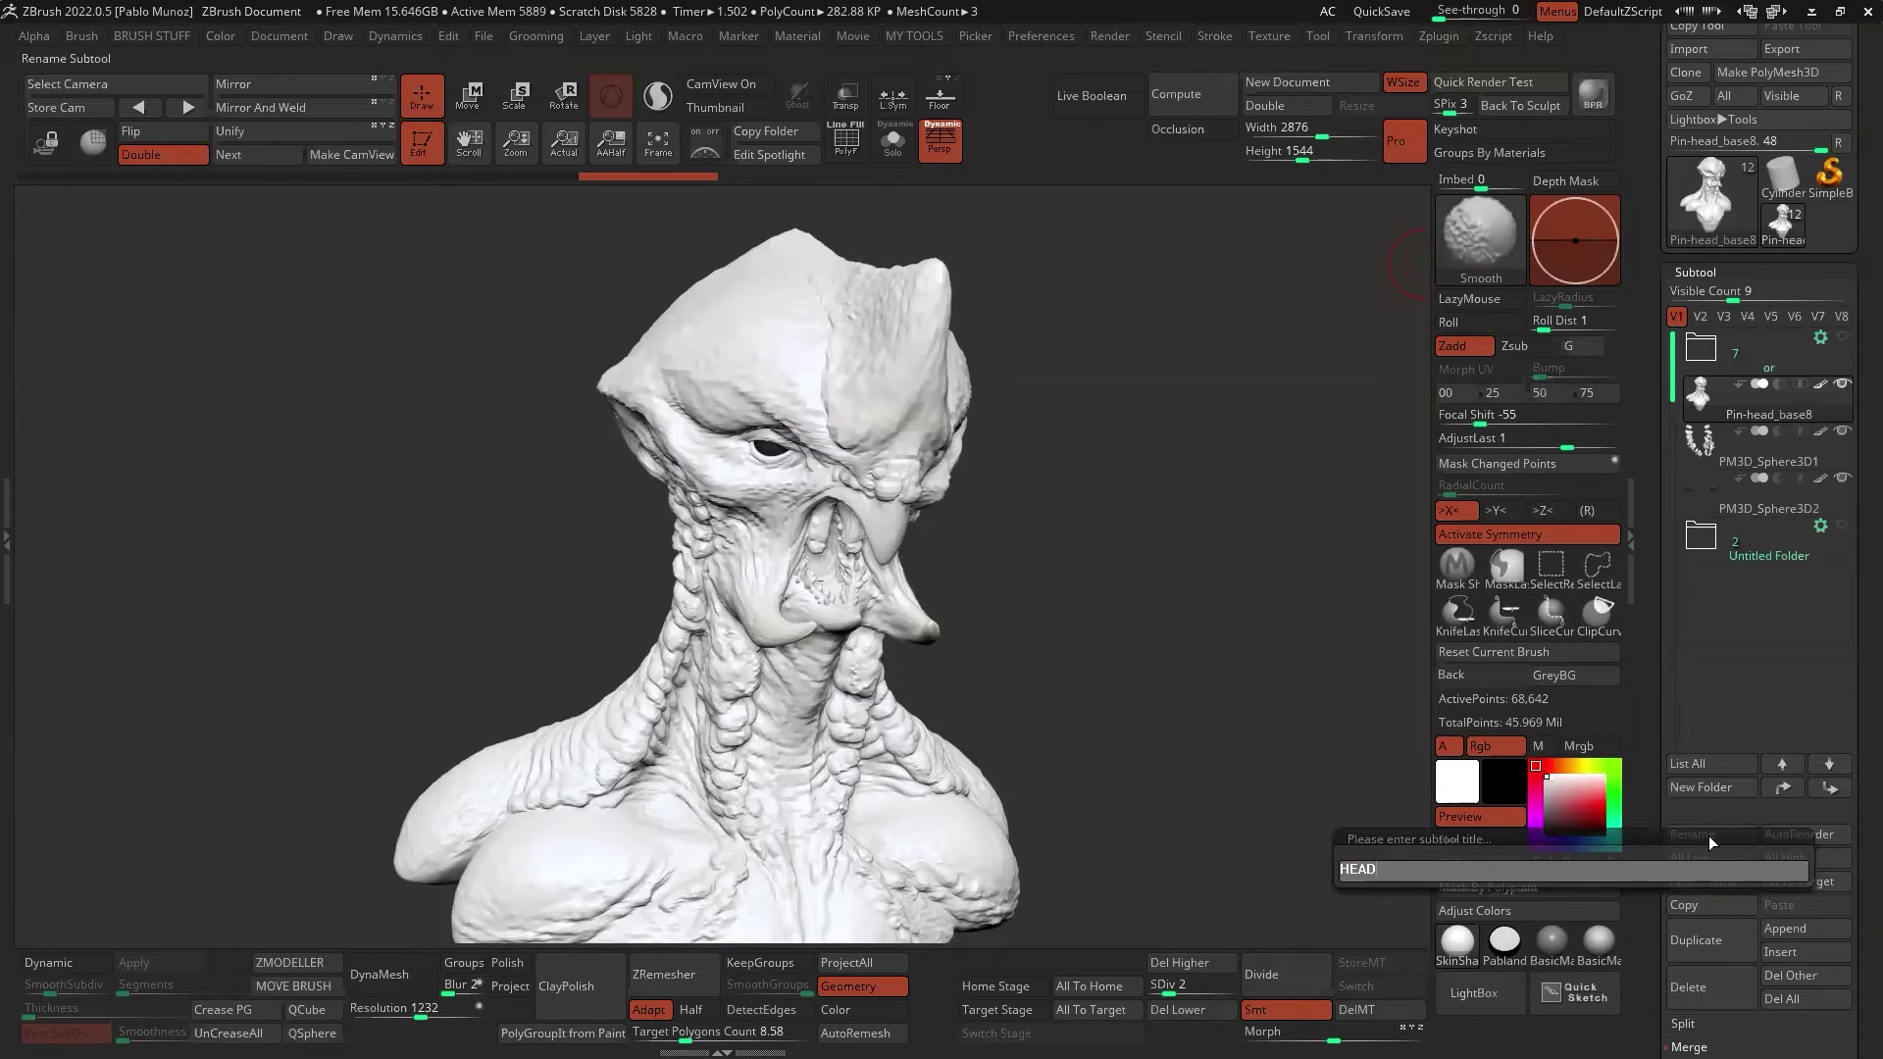
key(shift)
text(T)
key(Return)
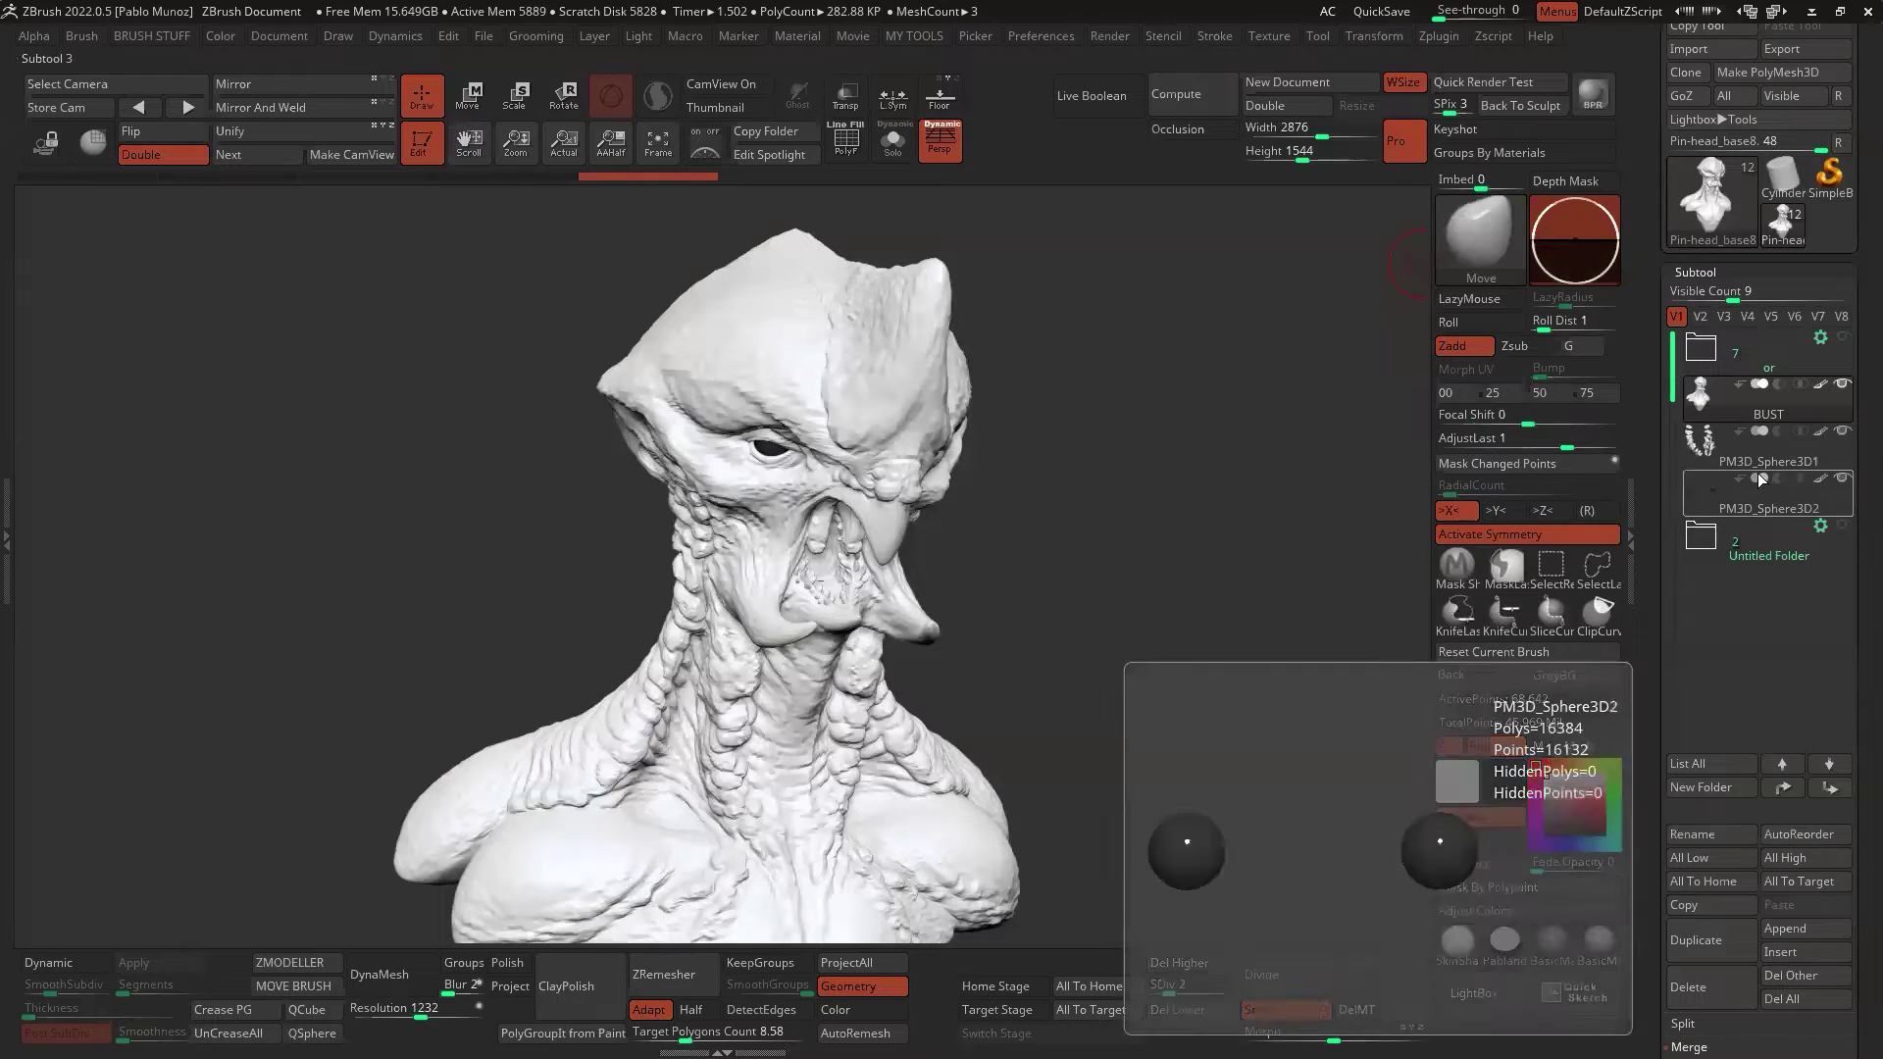
Step: Rename the teeth subtool PM3D_Sphere3D1 as TEETH
click(1760, 447)
click(1691, 833)
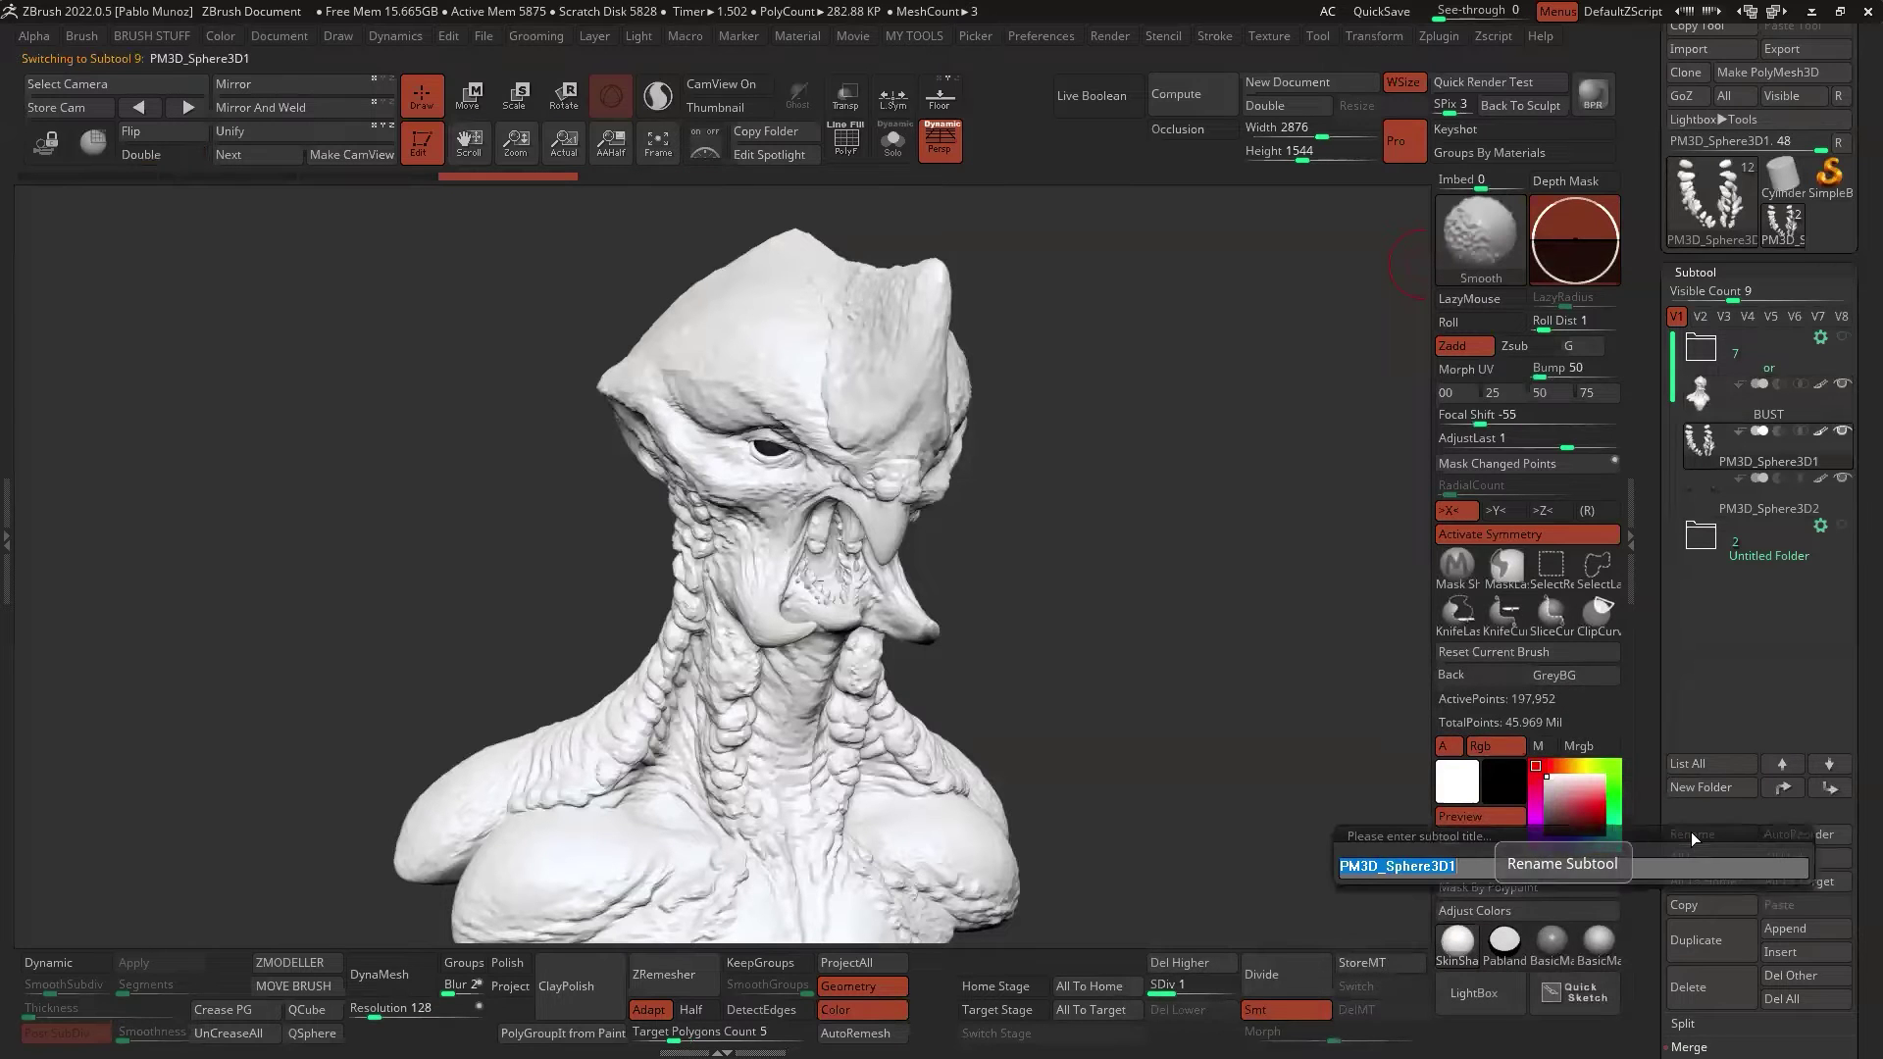
text(TEETH)
key(Return)
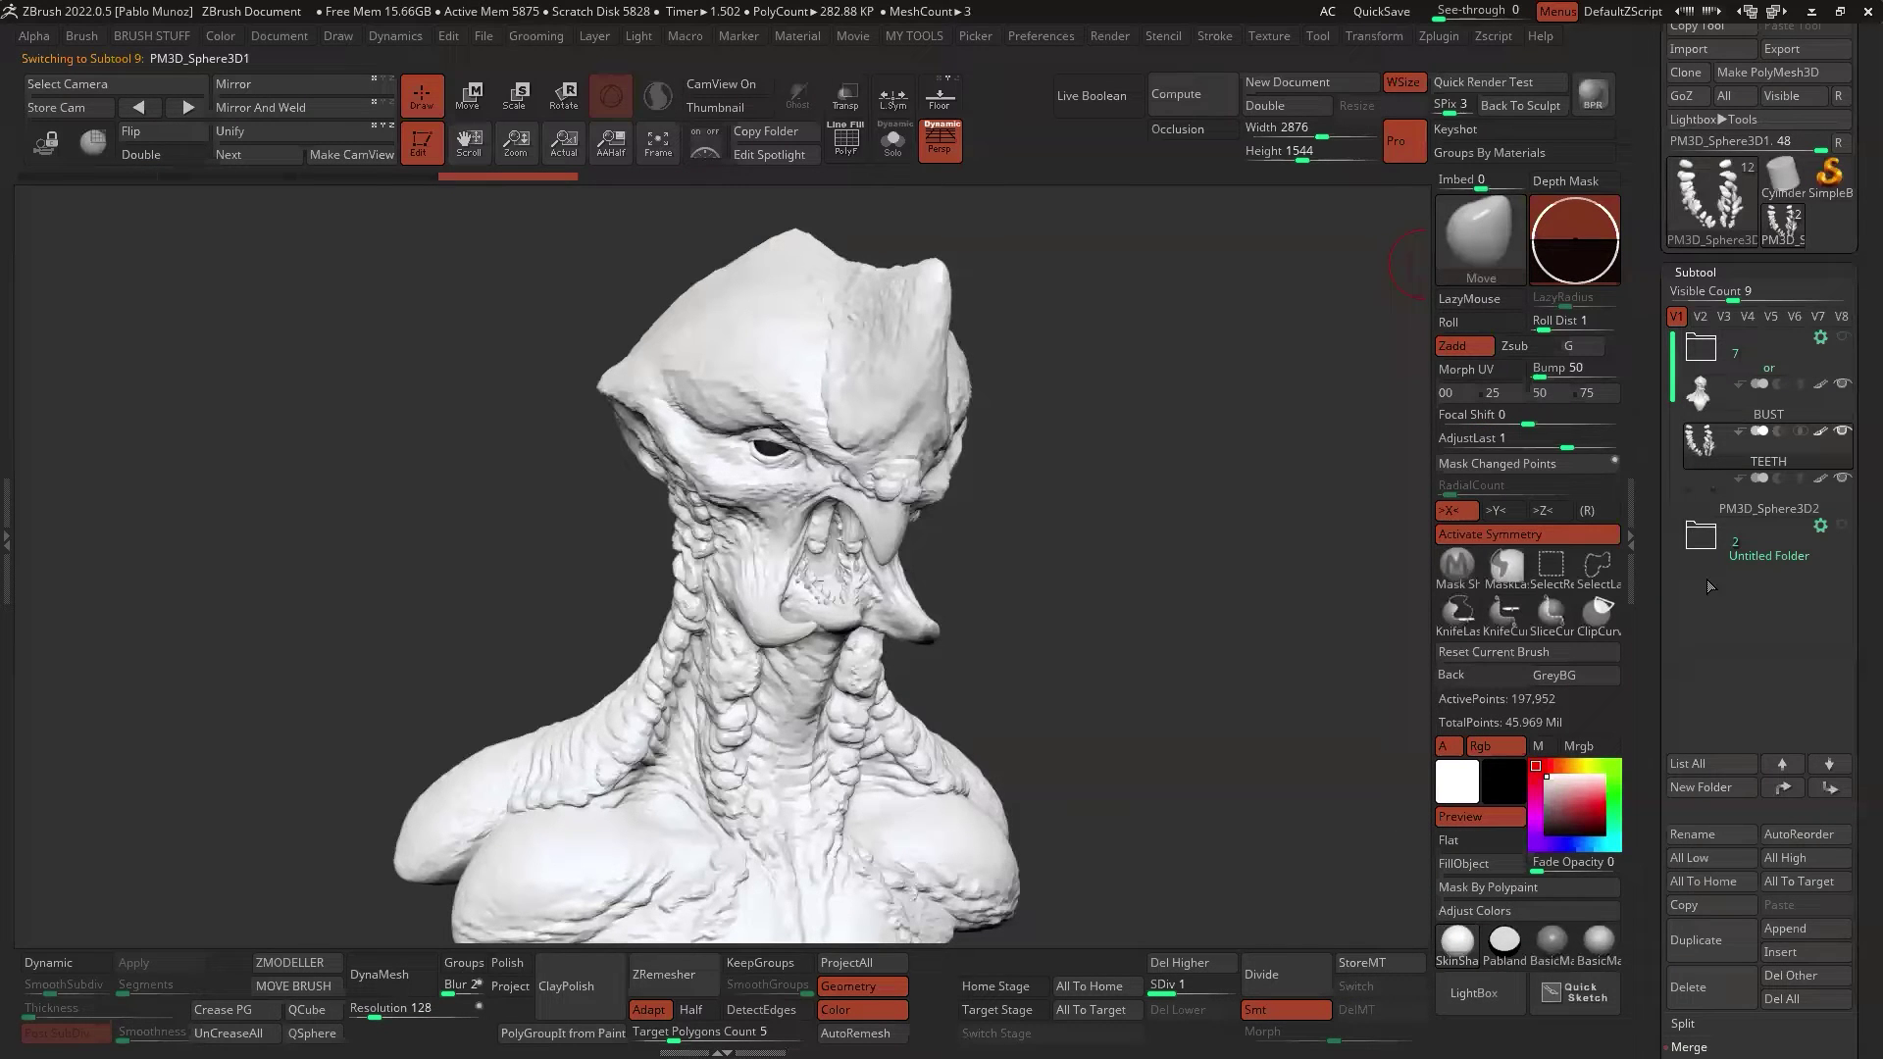
Step: Rename the eyes subtool PM3D_Sphere3D2 as EYES
key(Down)
click(1707, 832)
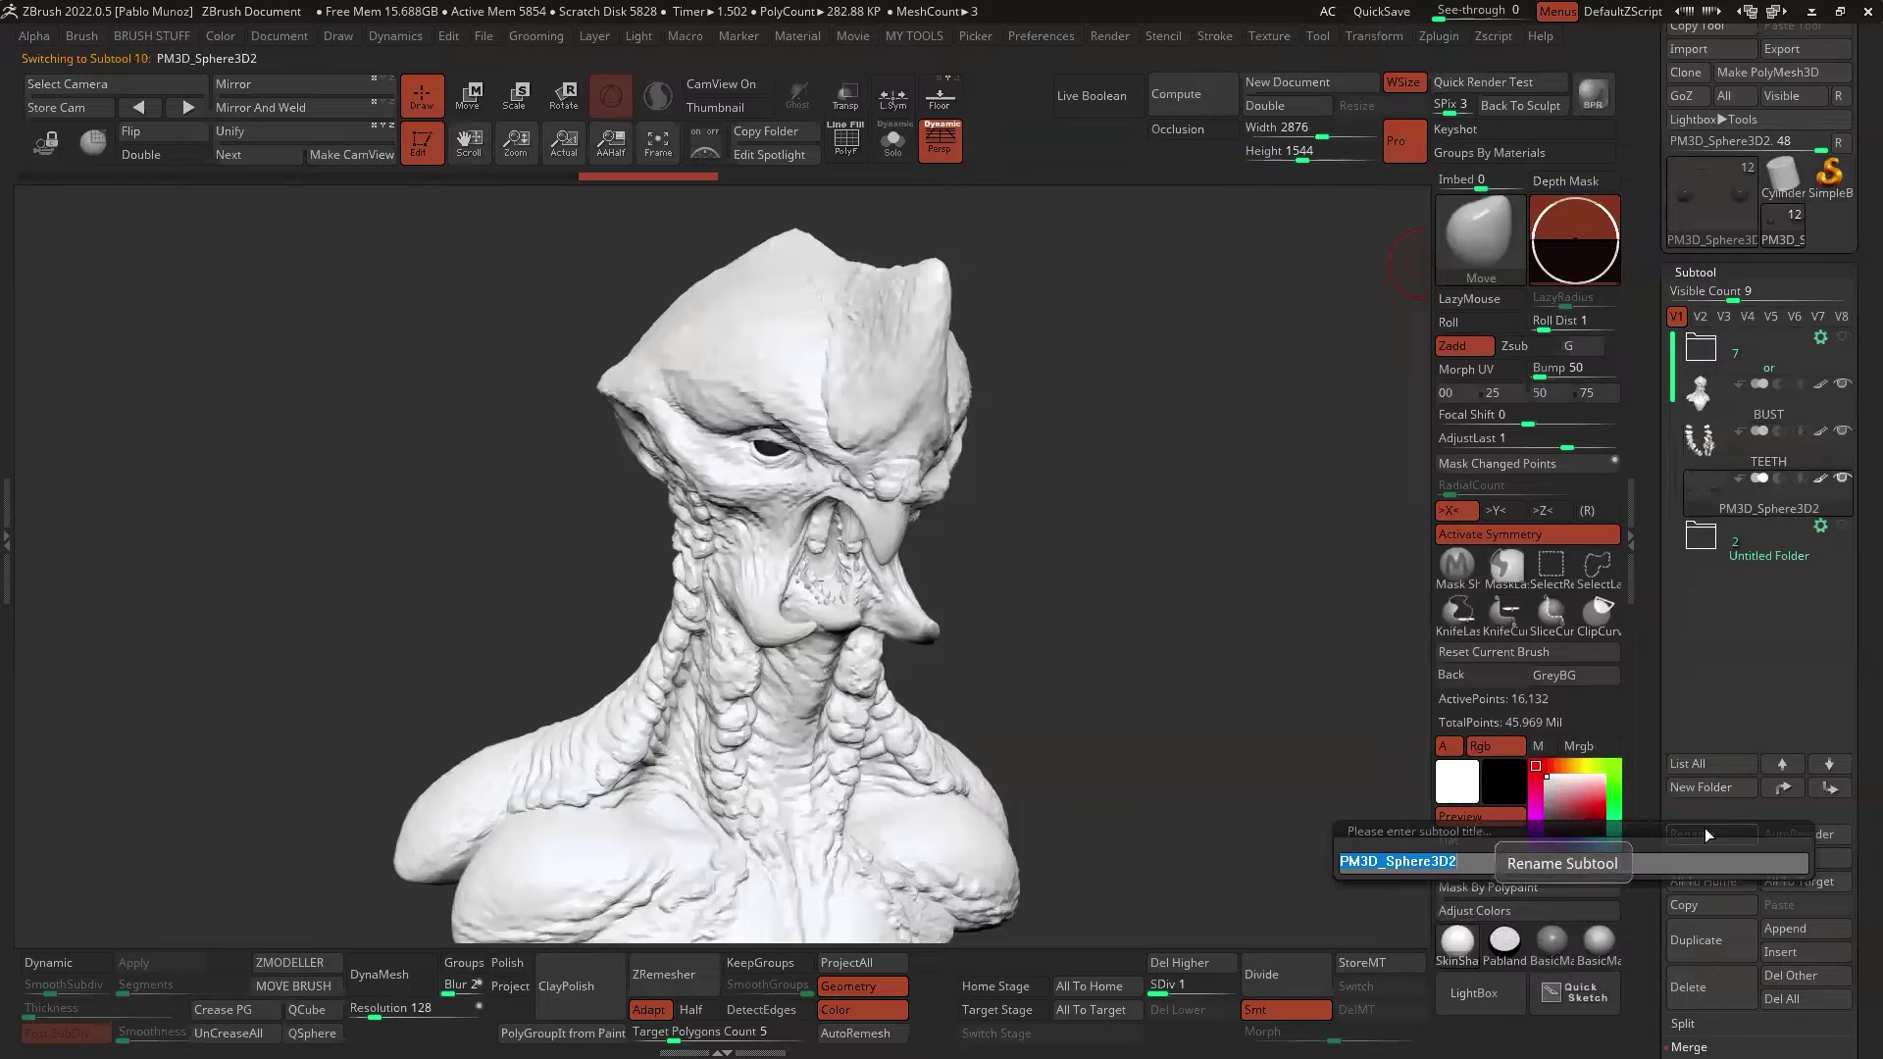
text(EYES)
key(Return)
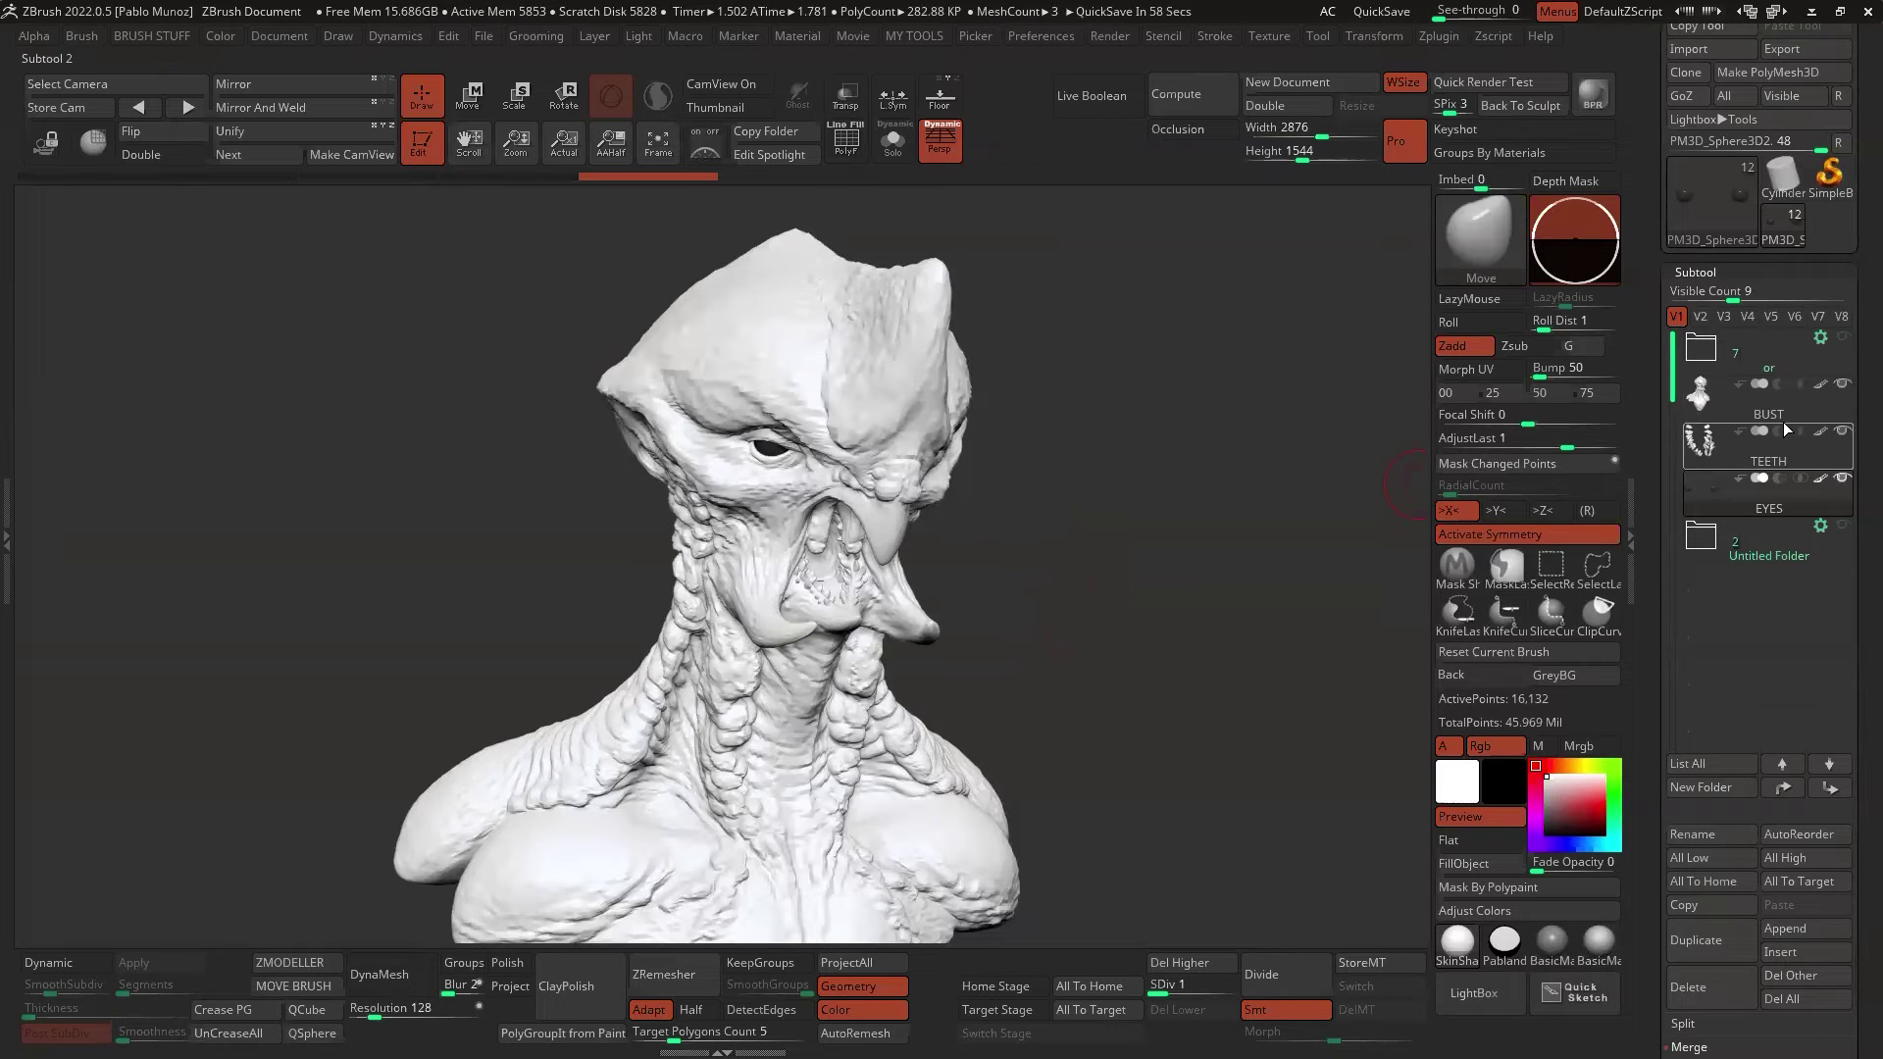
Step: Select the BUST subtool and dock the Zplugin palette in the empty side tray with Decimation Master collapsed
mouse_move(1770, 411)
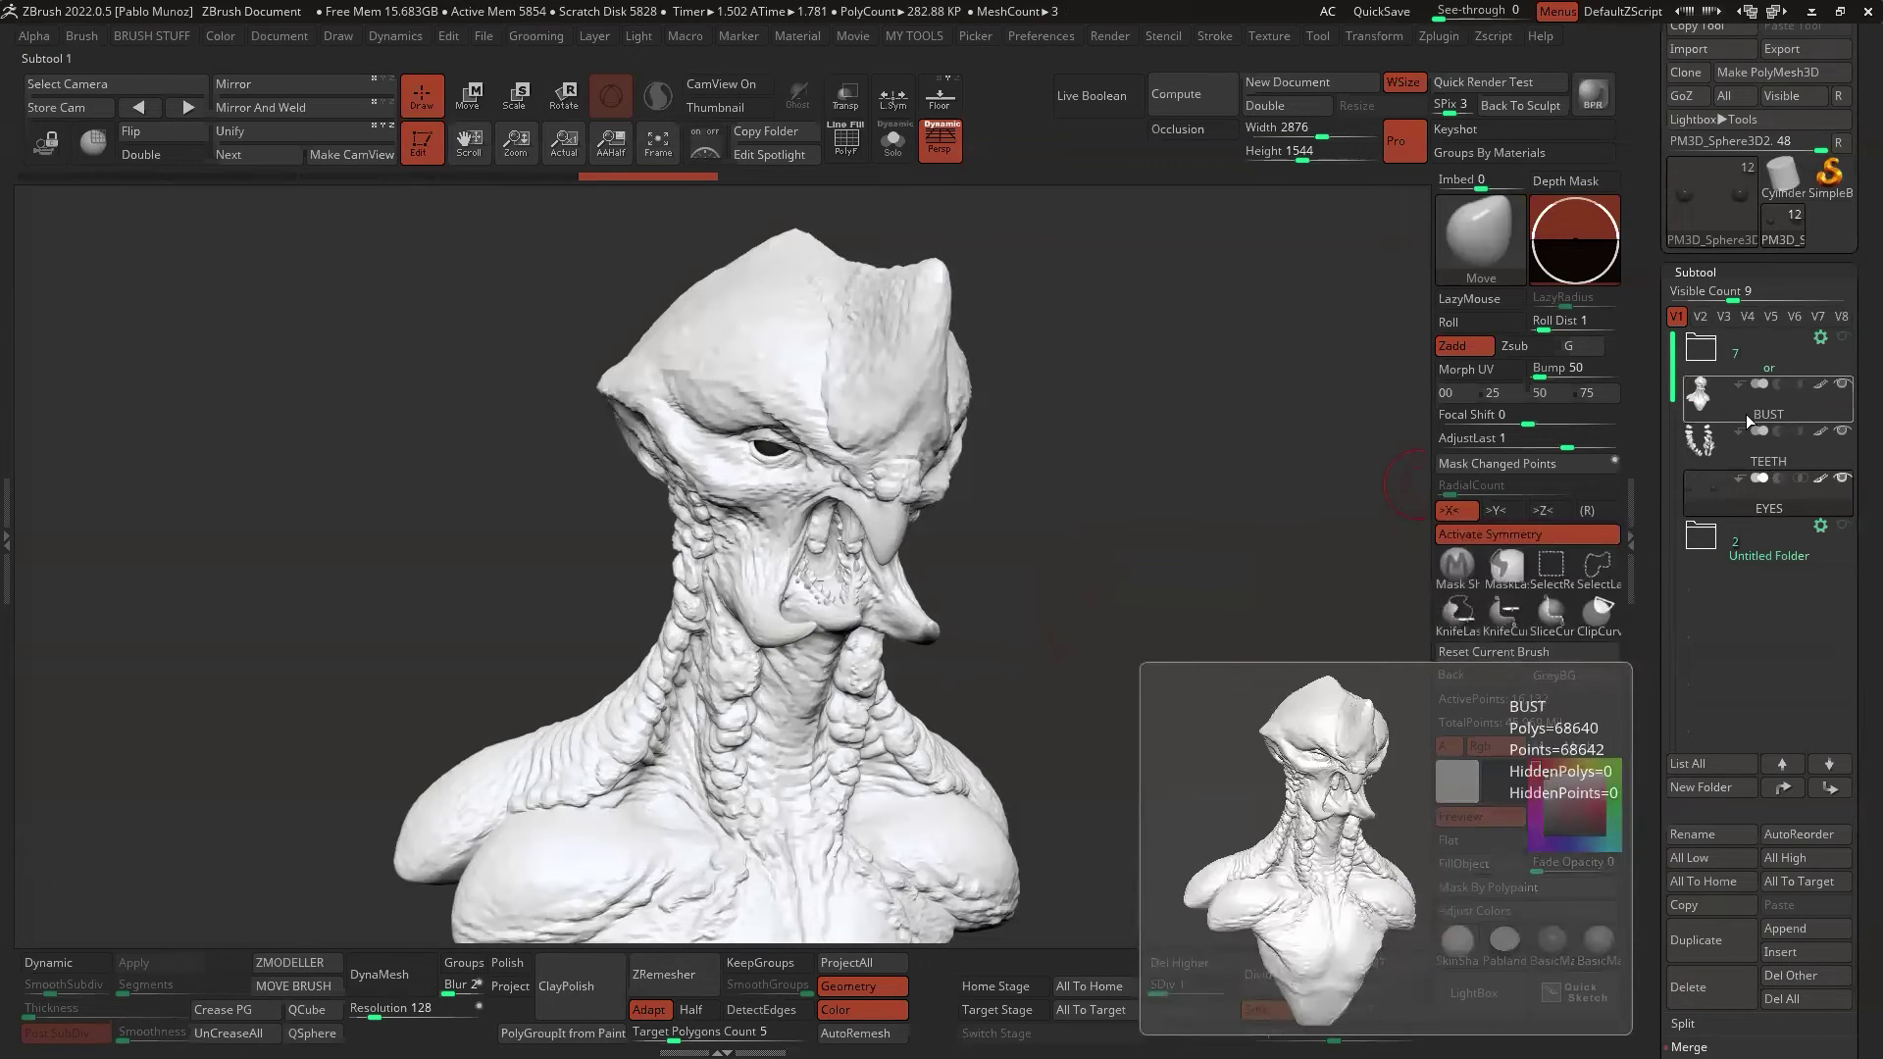
click(1746, 414)
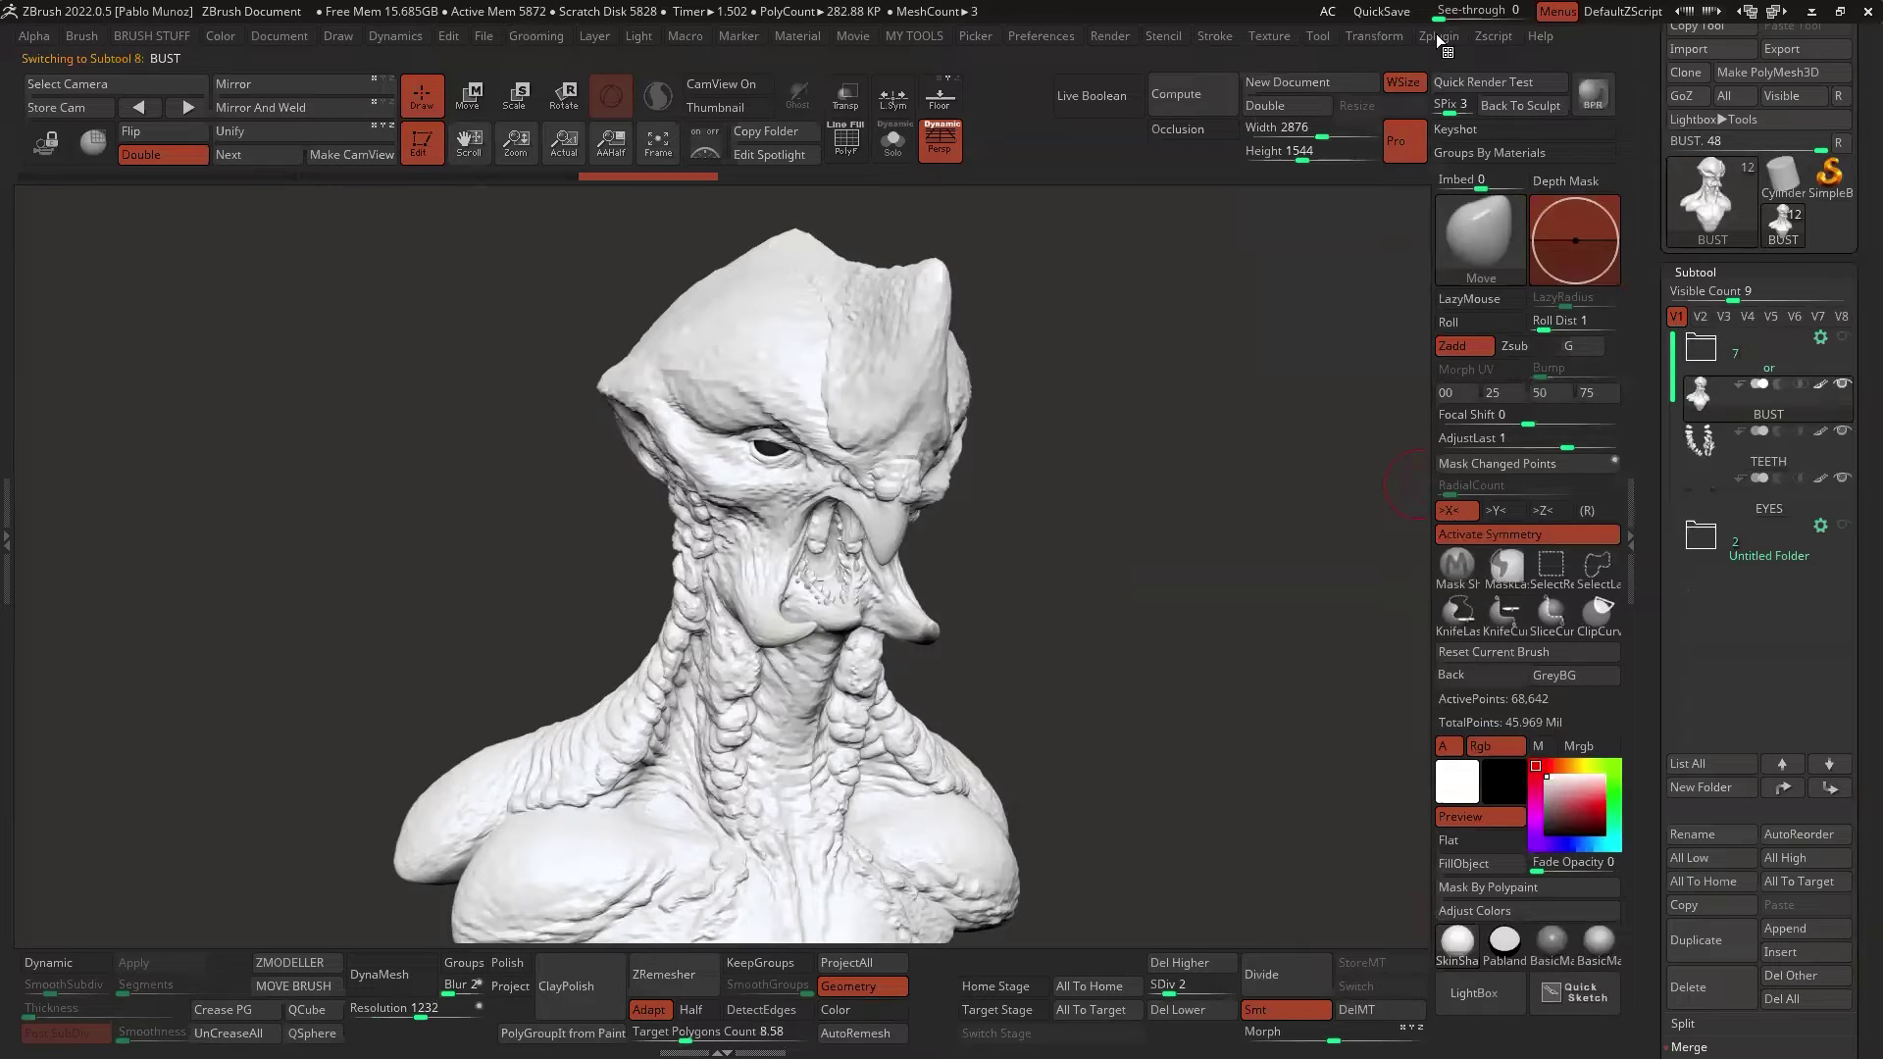
click(15, 475)
click(216, 32)
drag(215, 31, 475, 203)
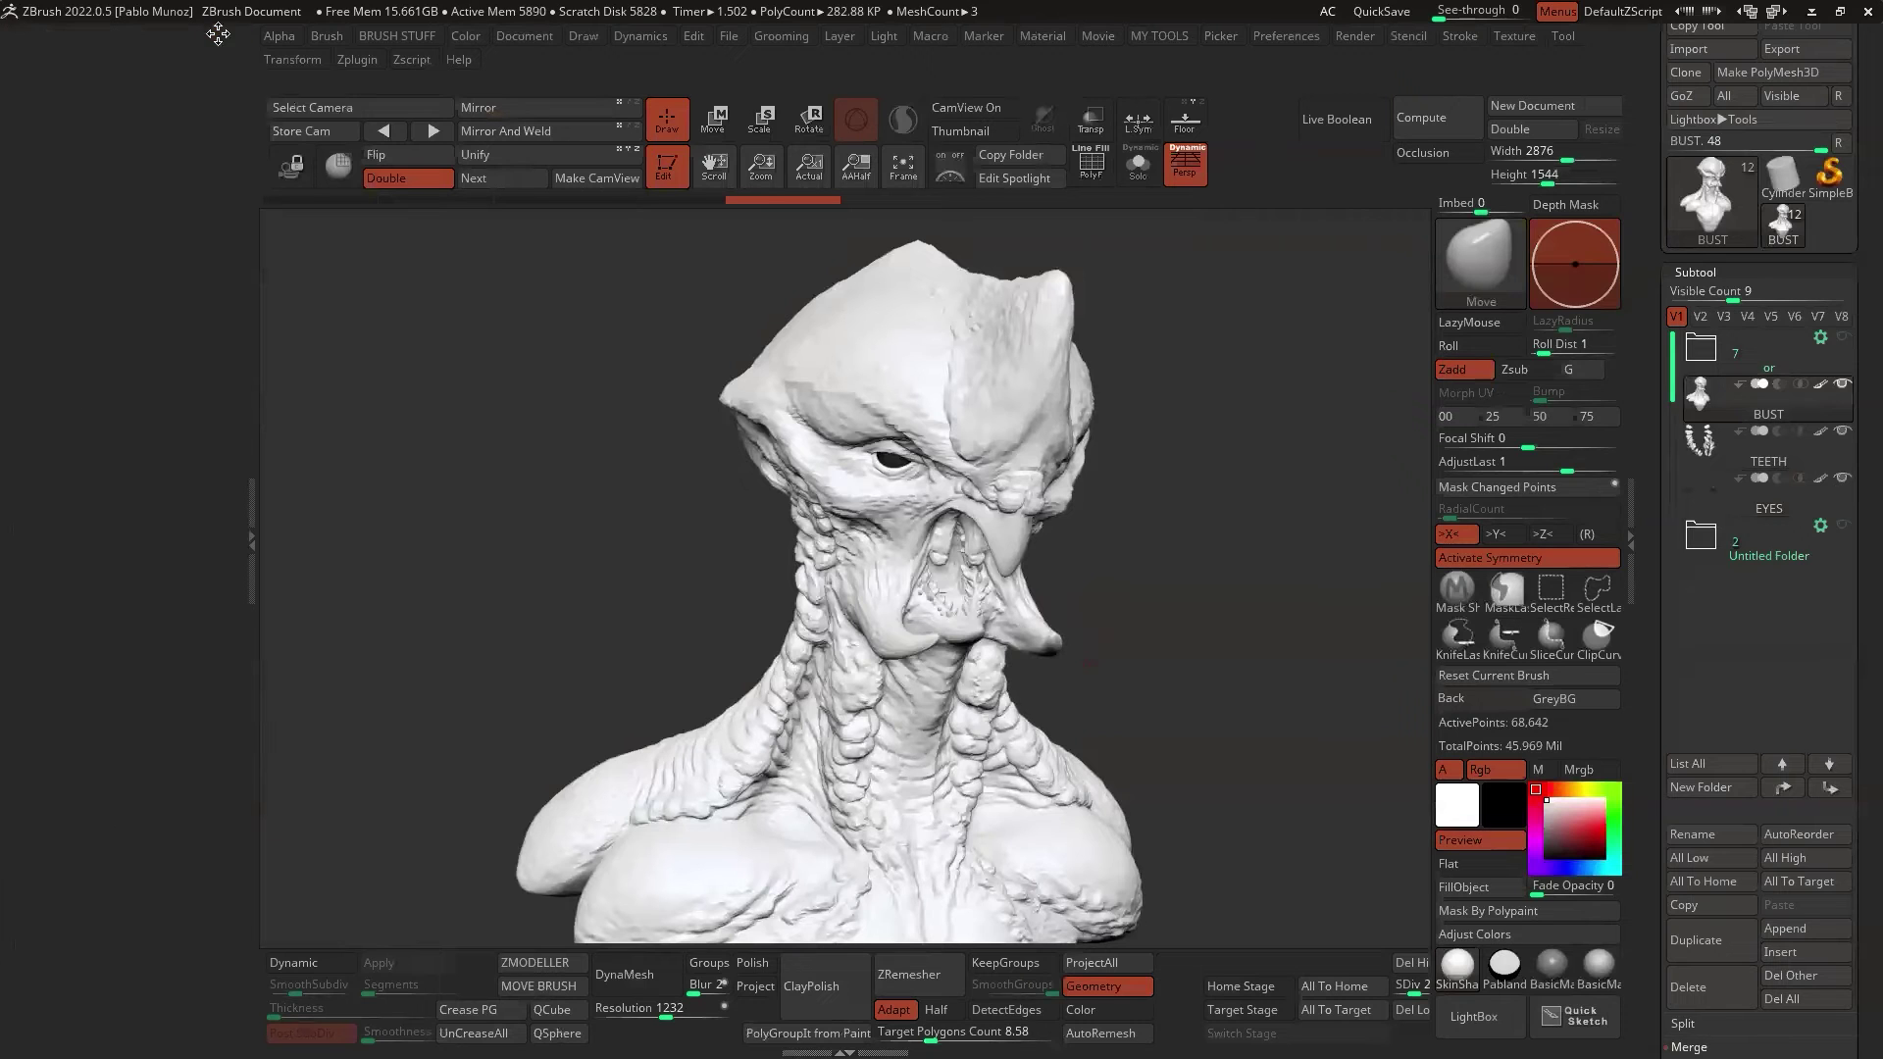
click(359, 59)
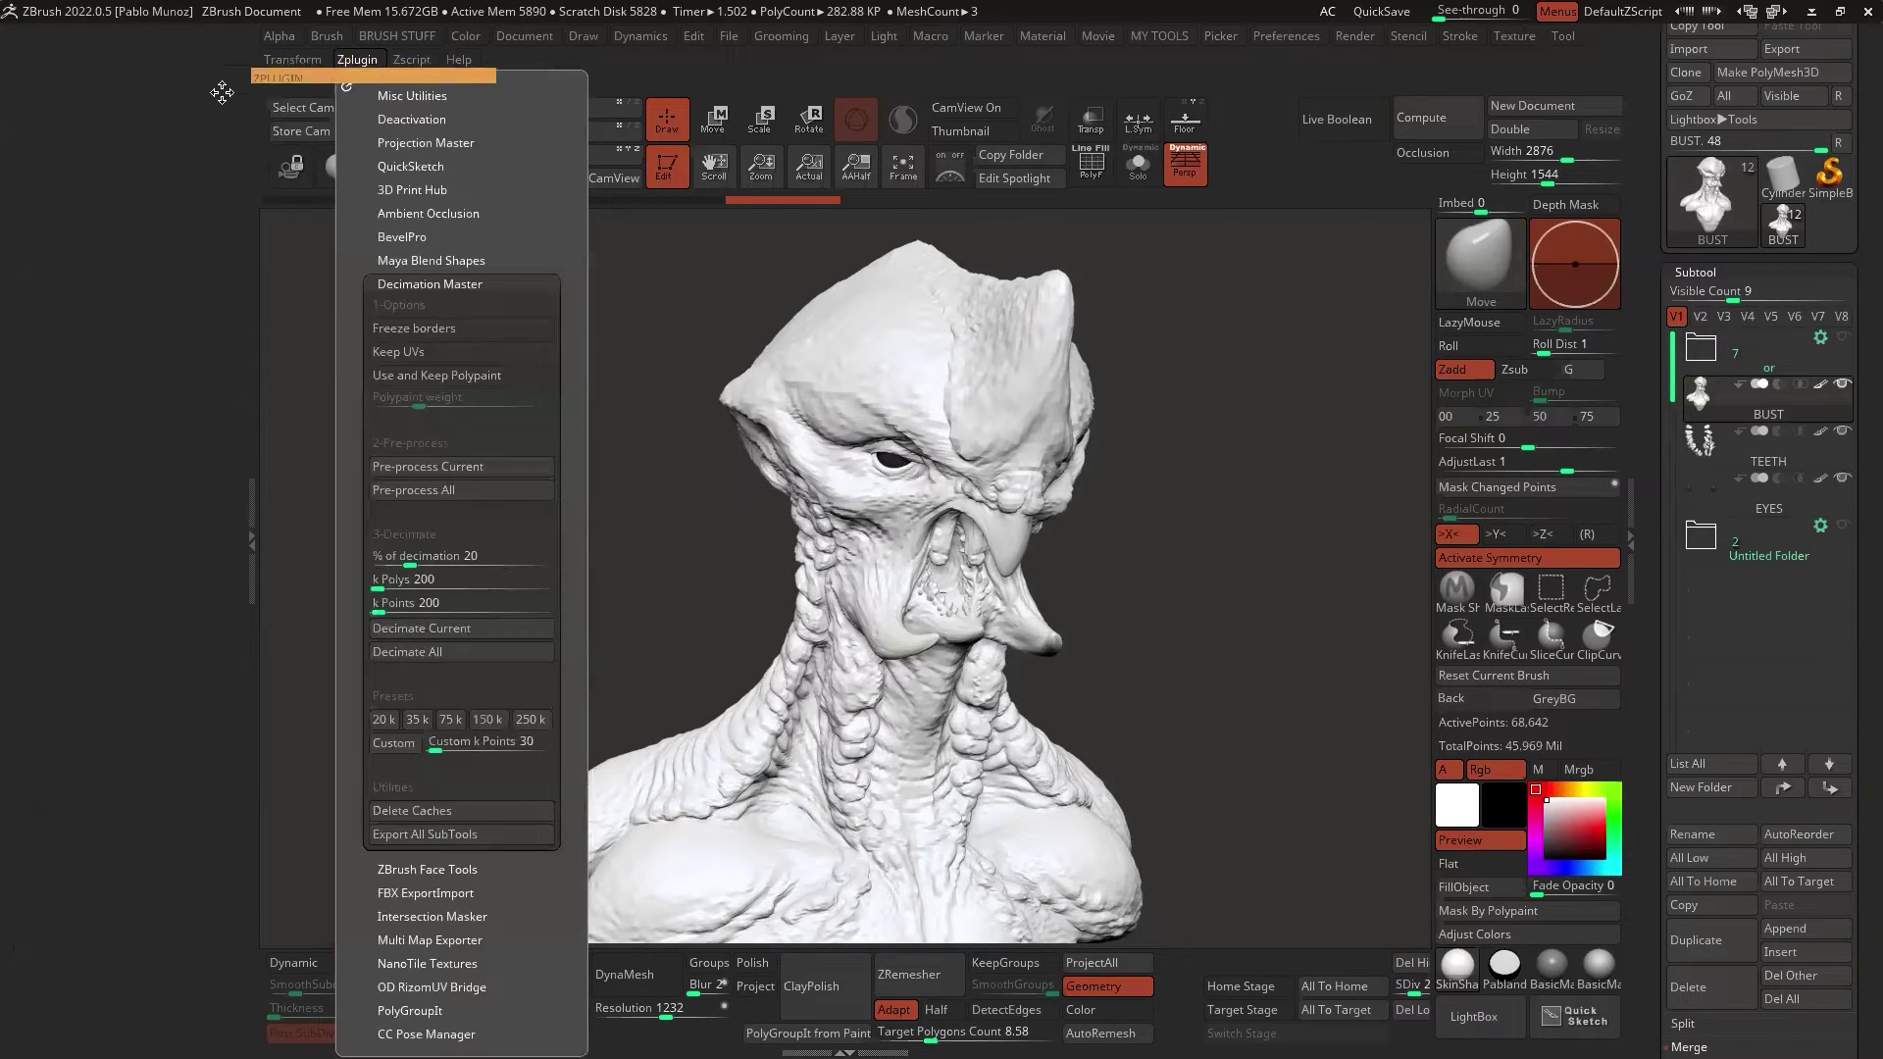
drag(222, 93, 108, 108)
click(112, 254)
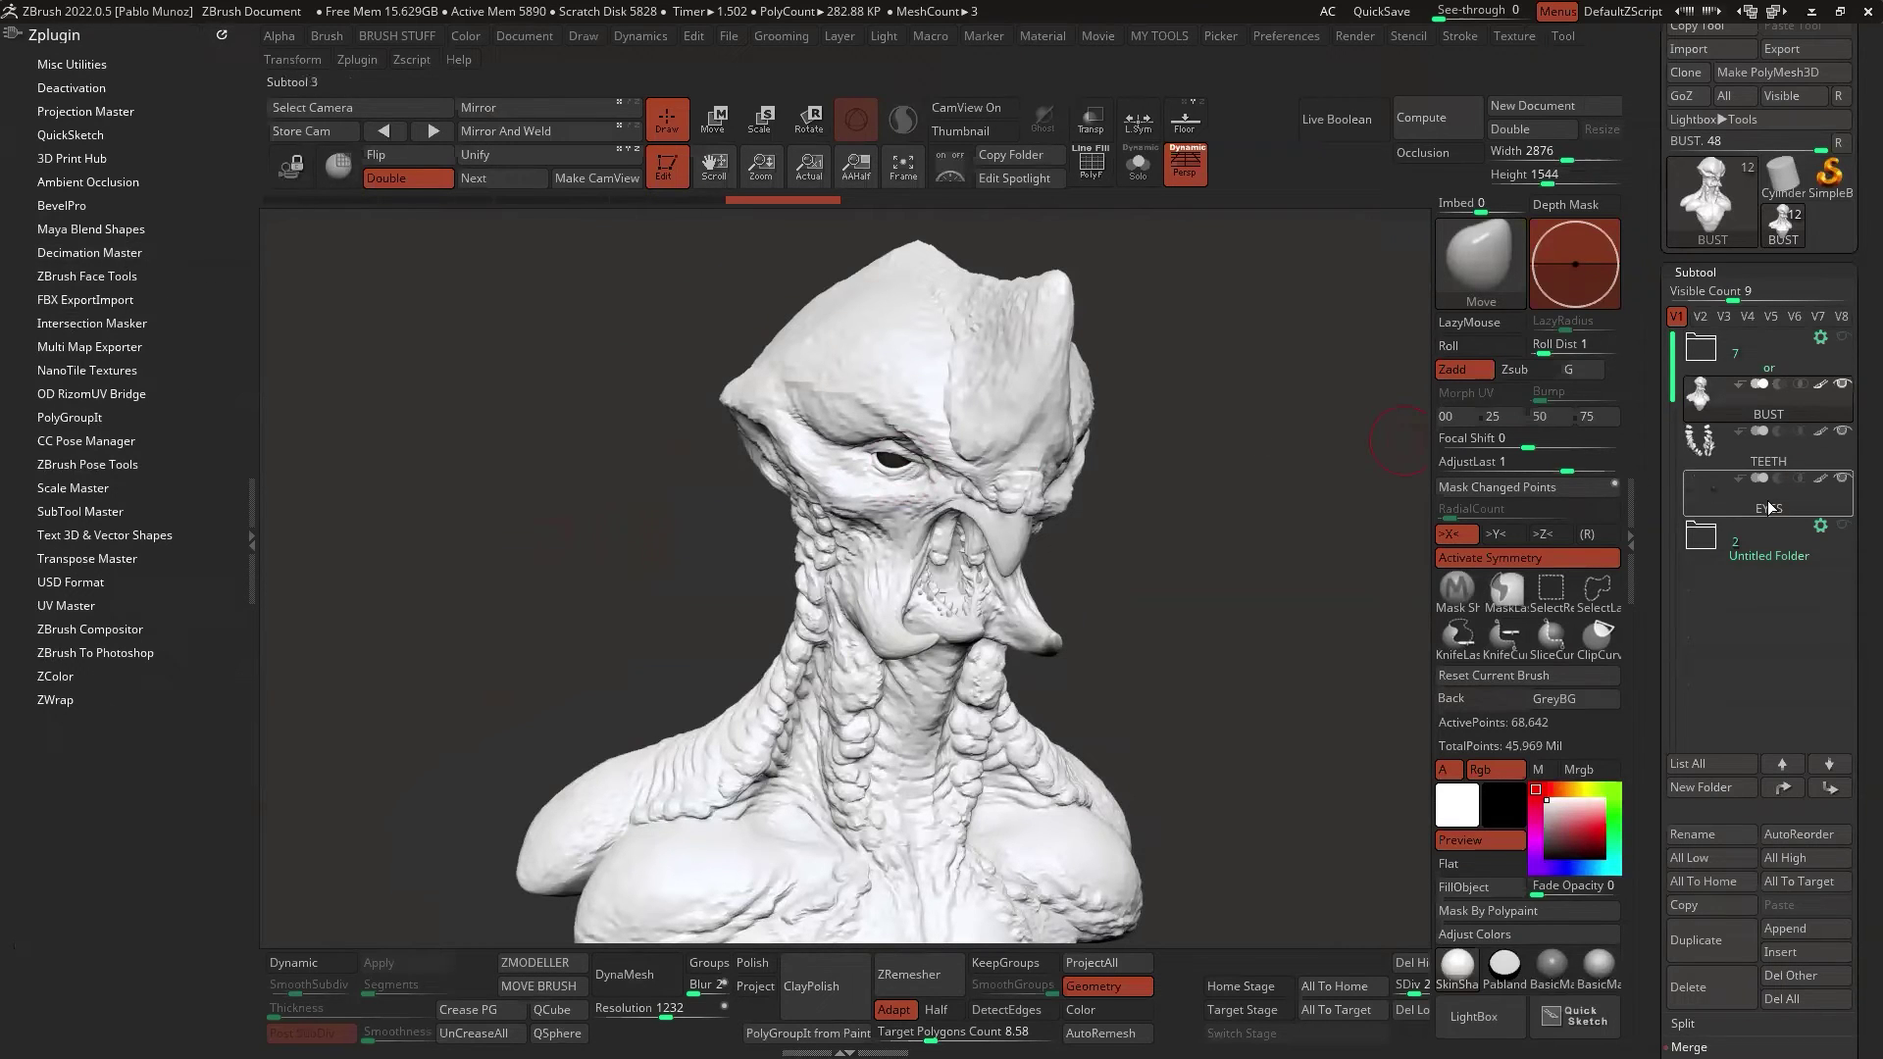
Step: Add the suffix _low to the BUST, TEETH and EYES subtool names with SubTool Master
mouse_move(1750, 419)
click(83, 511)
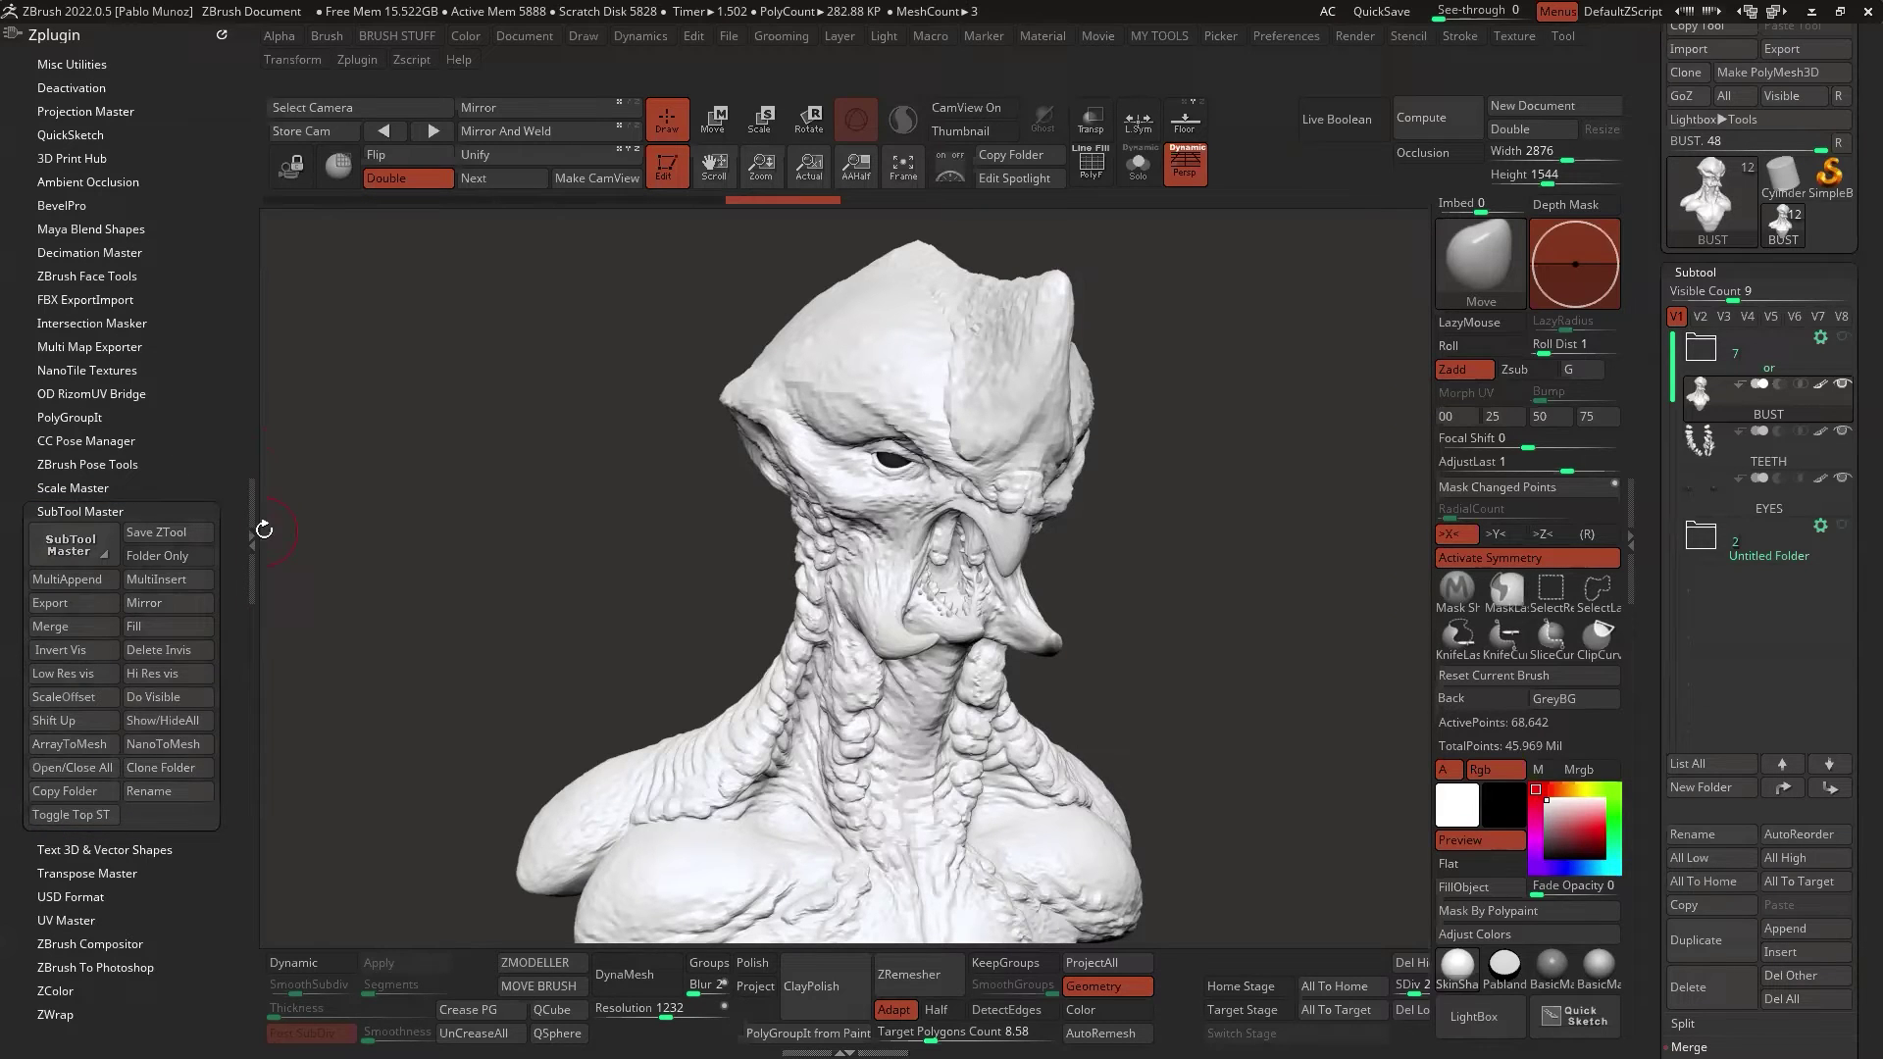
click(182, 792)
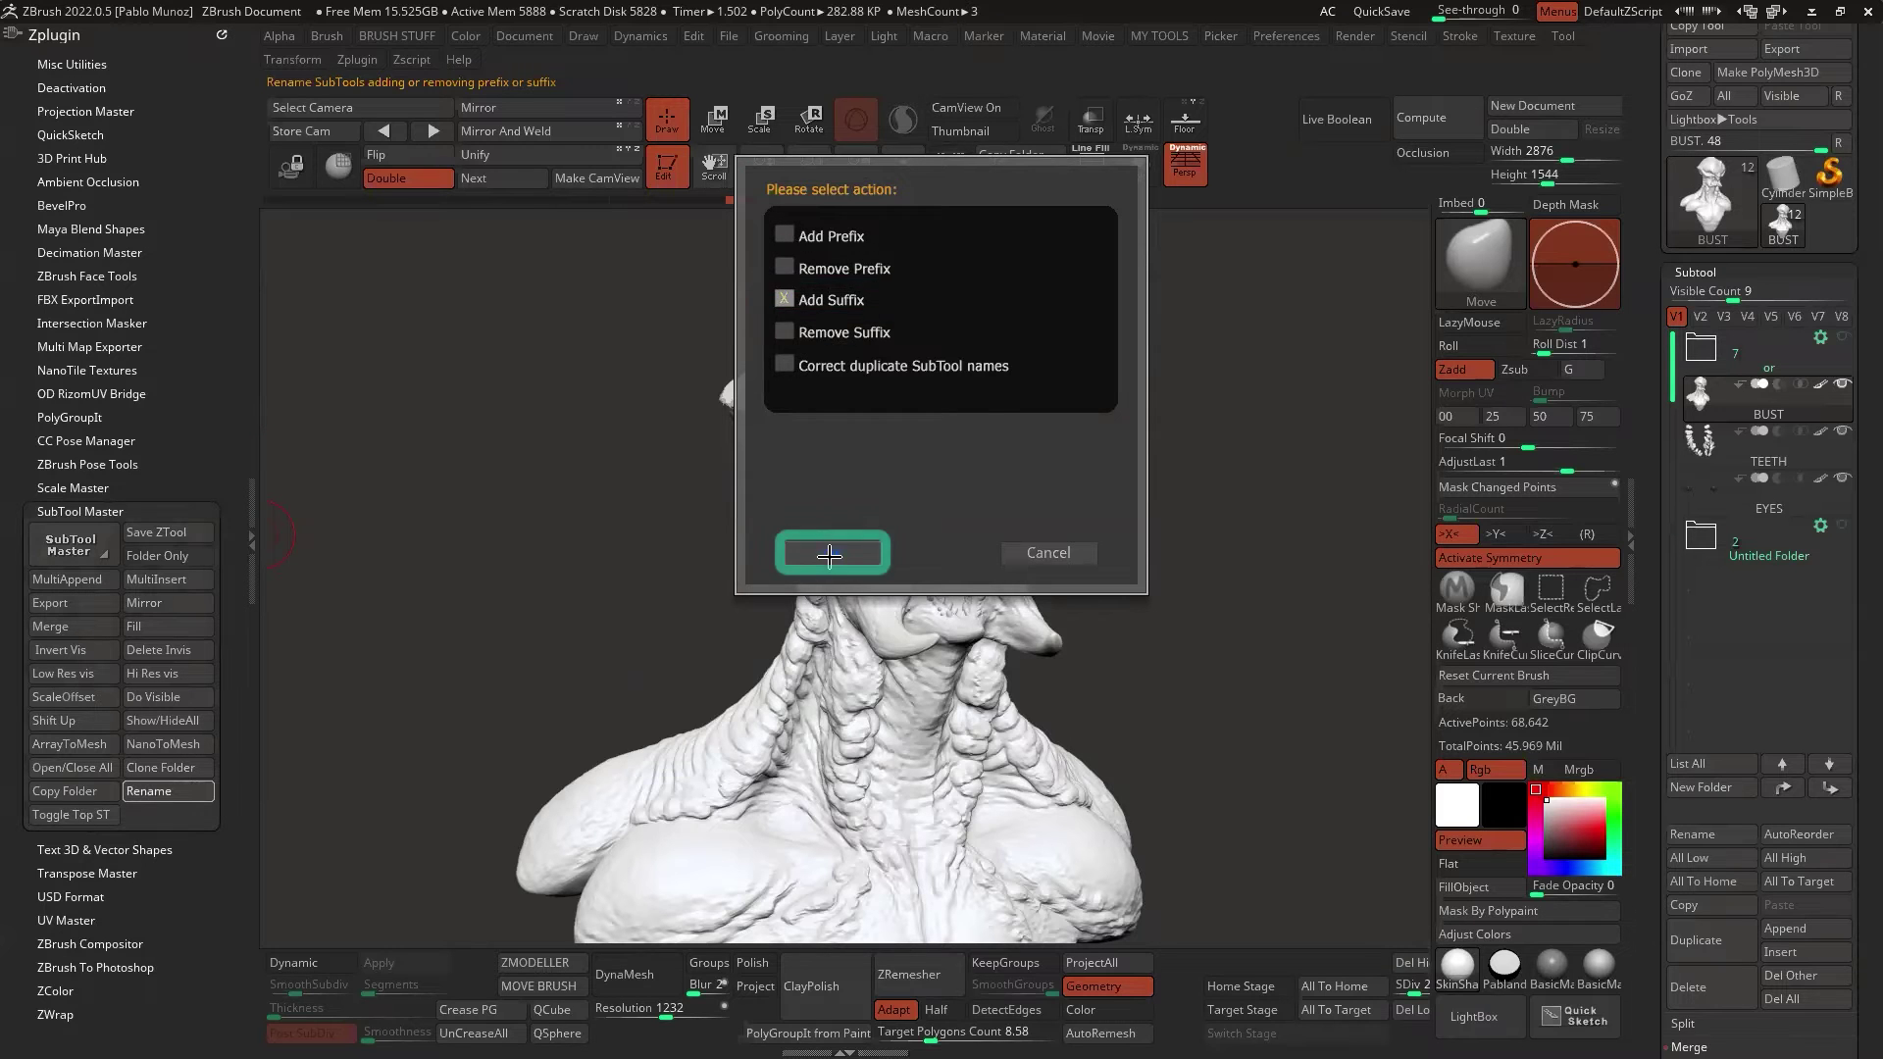
click(831, 553)
key(BackSpace)
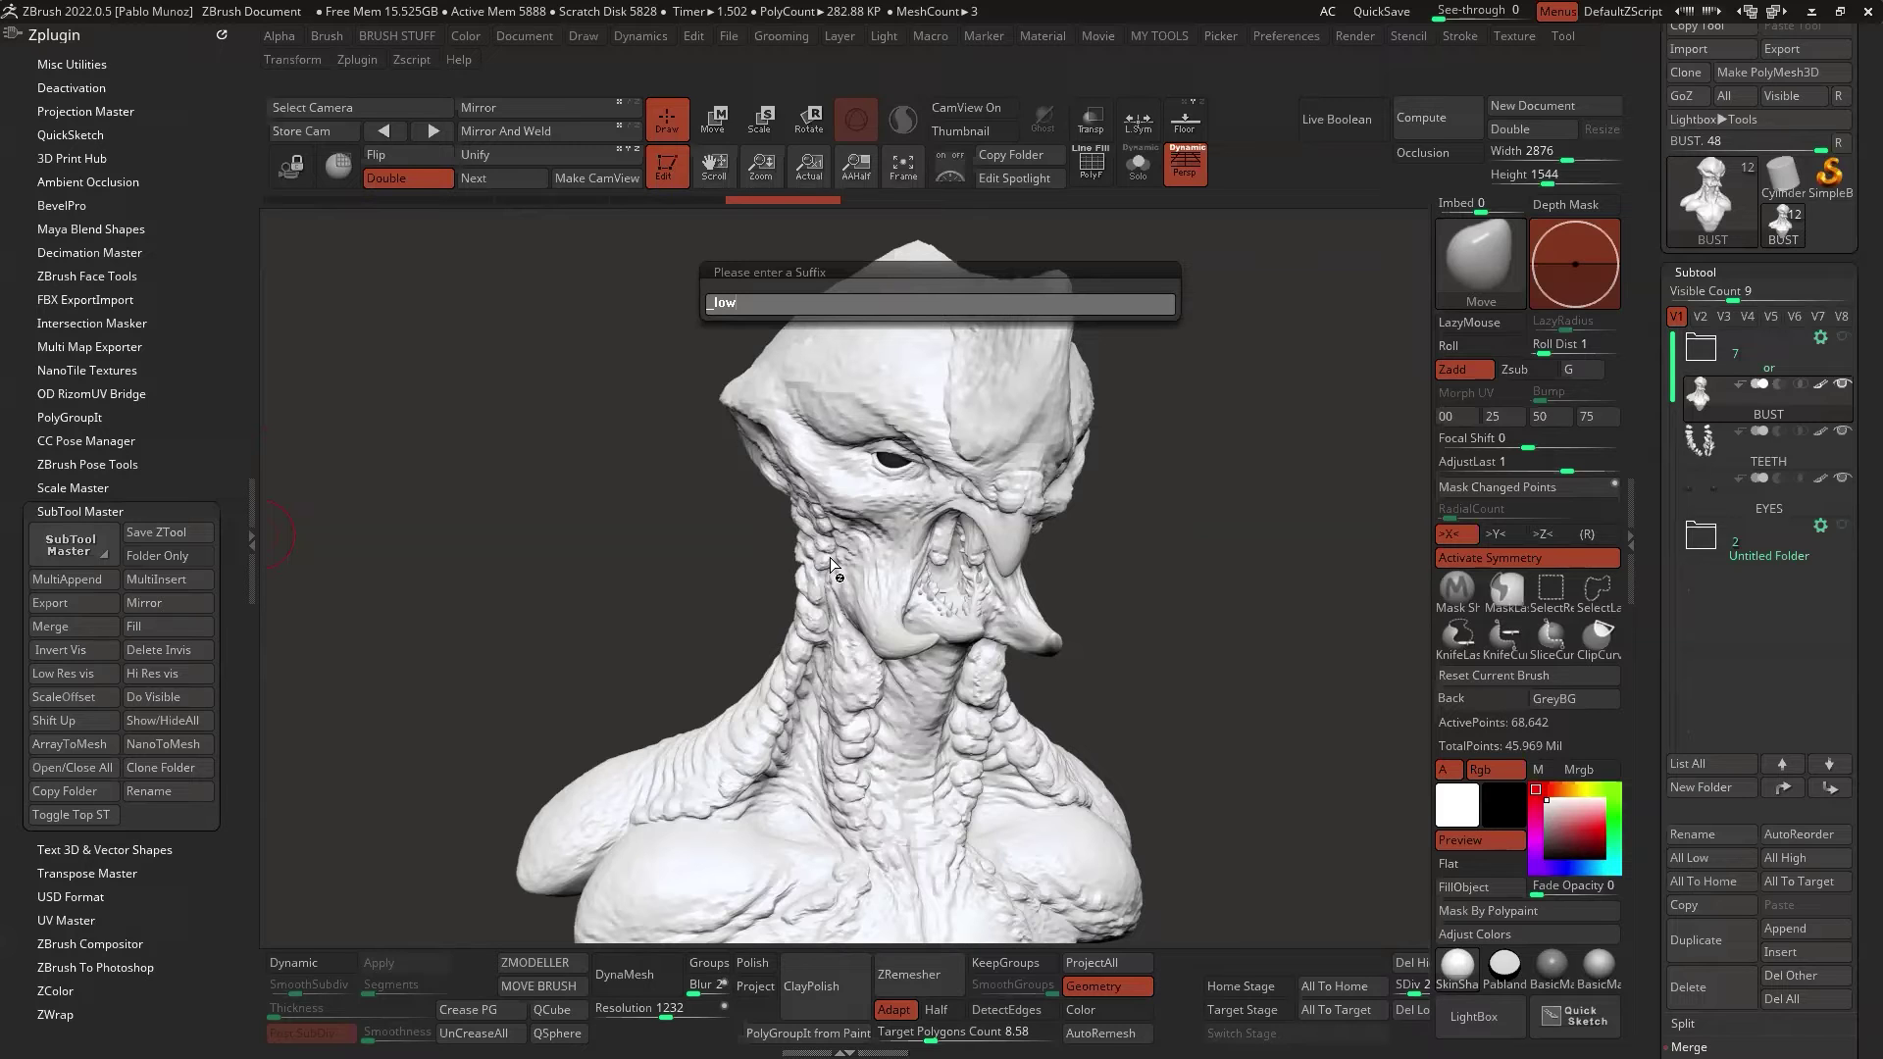
key(Return)
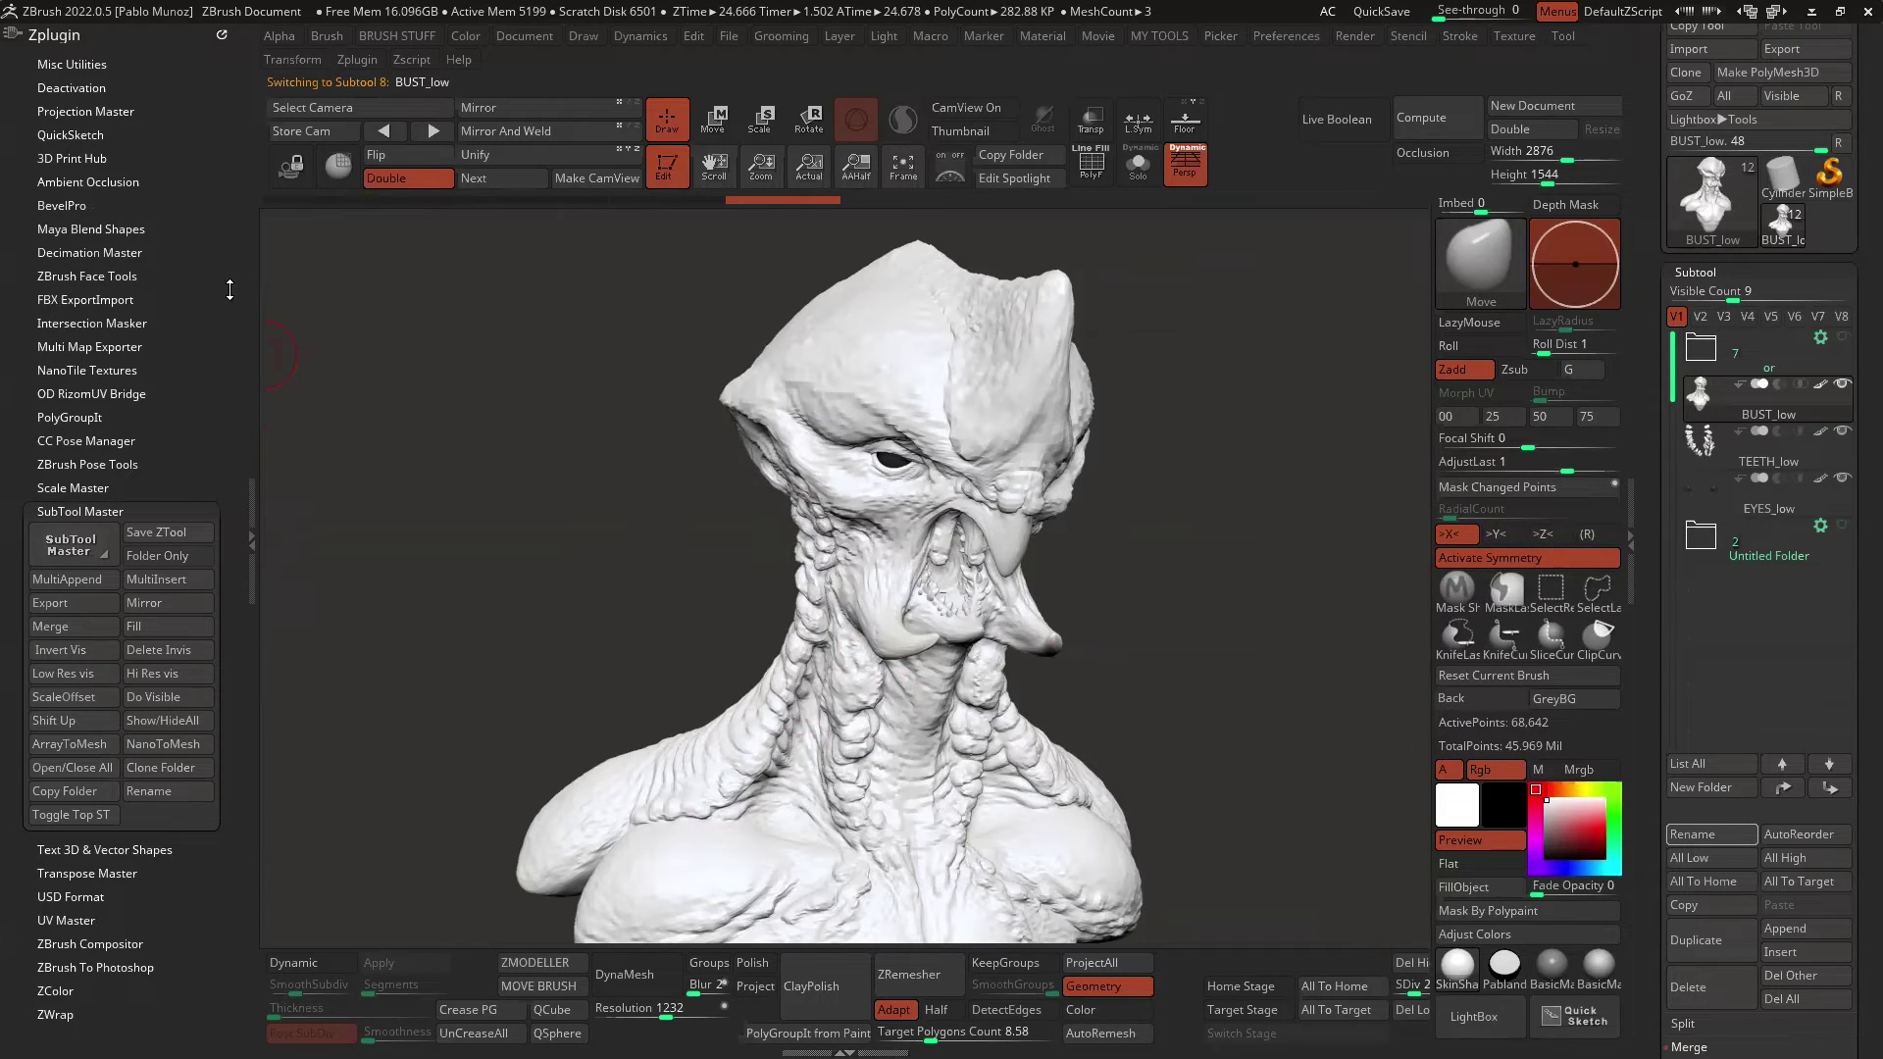
Step: Expand the FBX ExportImport settings, try the Selected and All scopes, and set the export scope to Visible
click(76, 299)
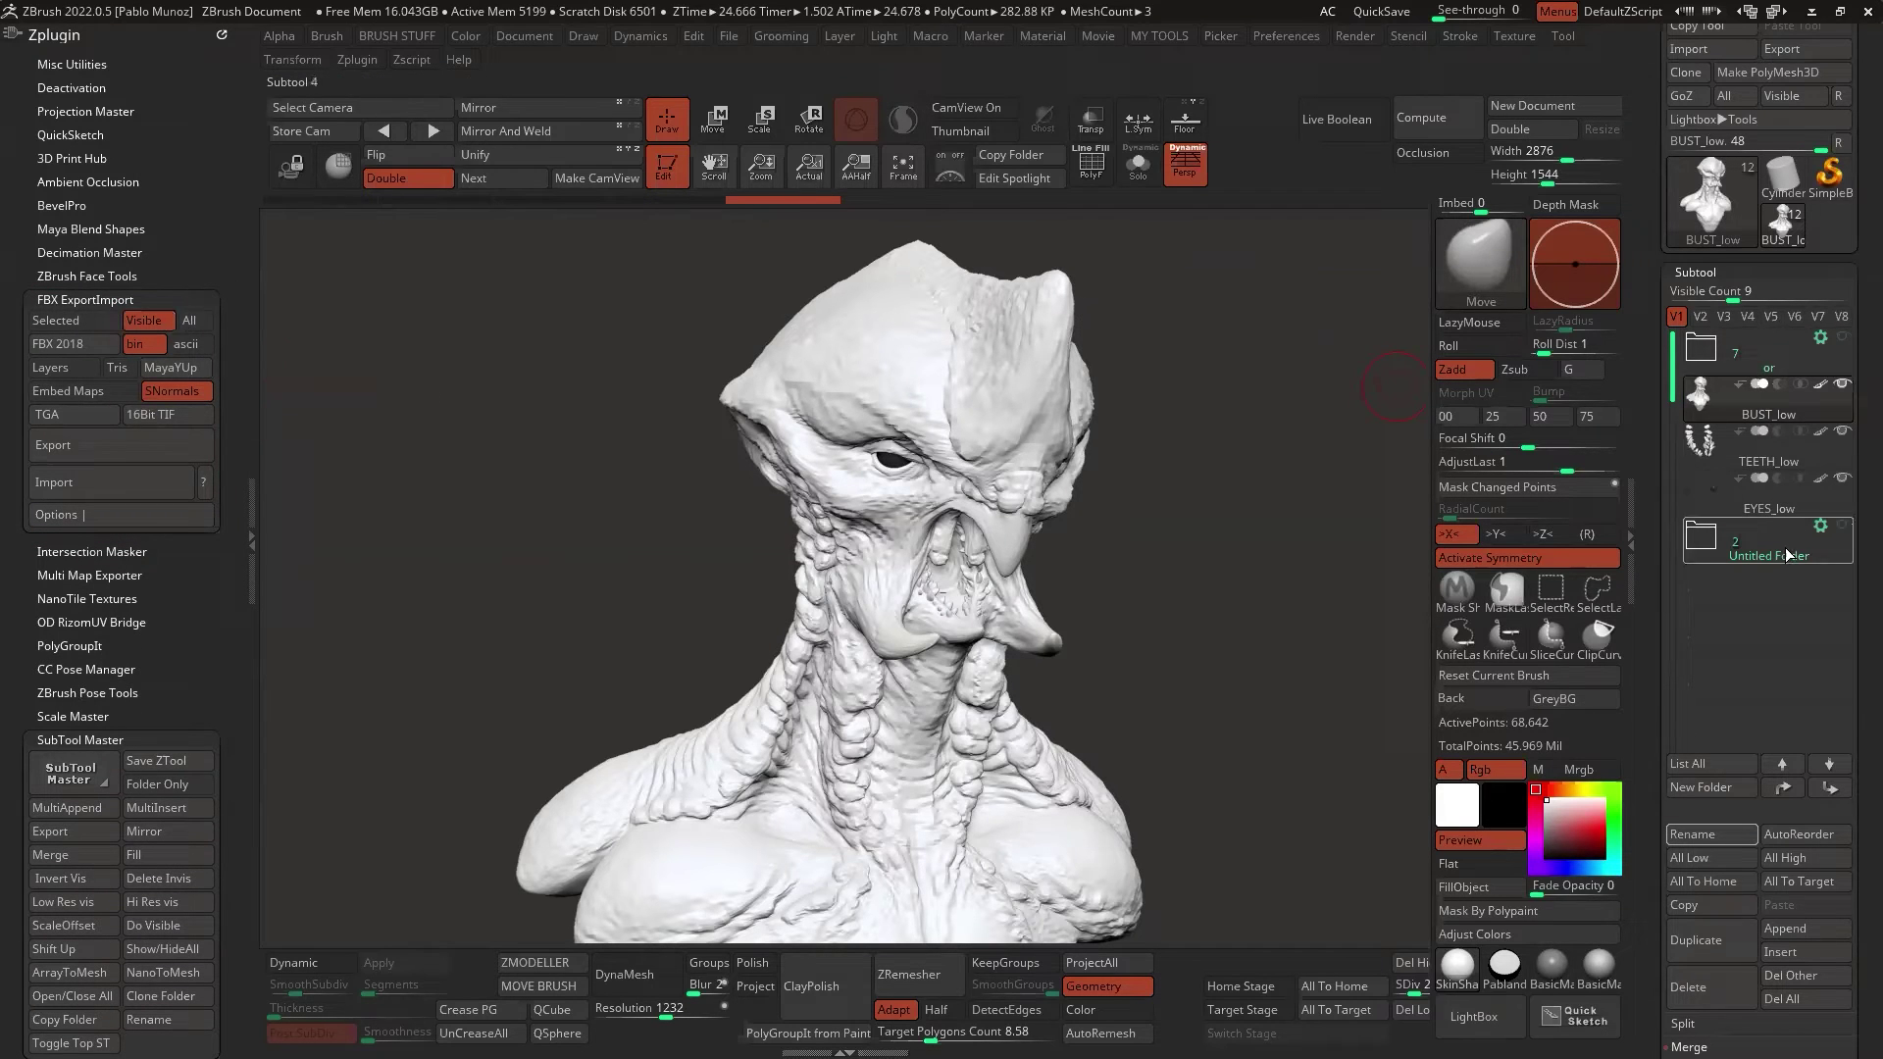
click(94, 318)
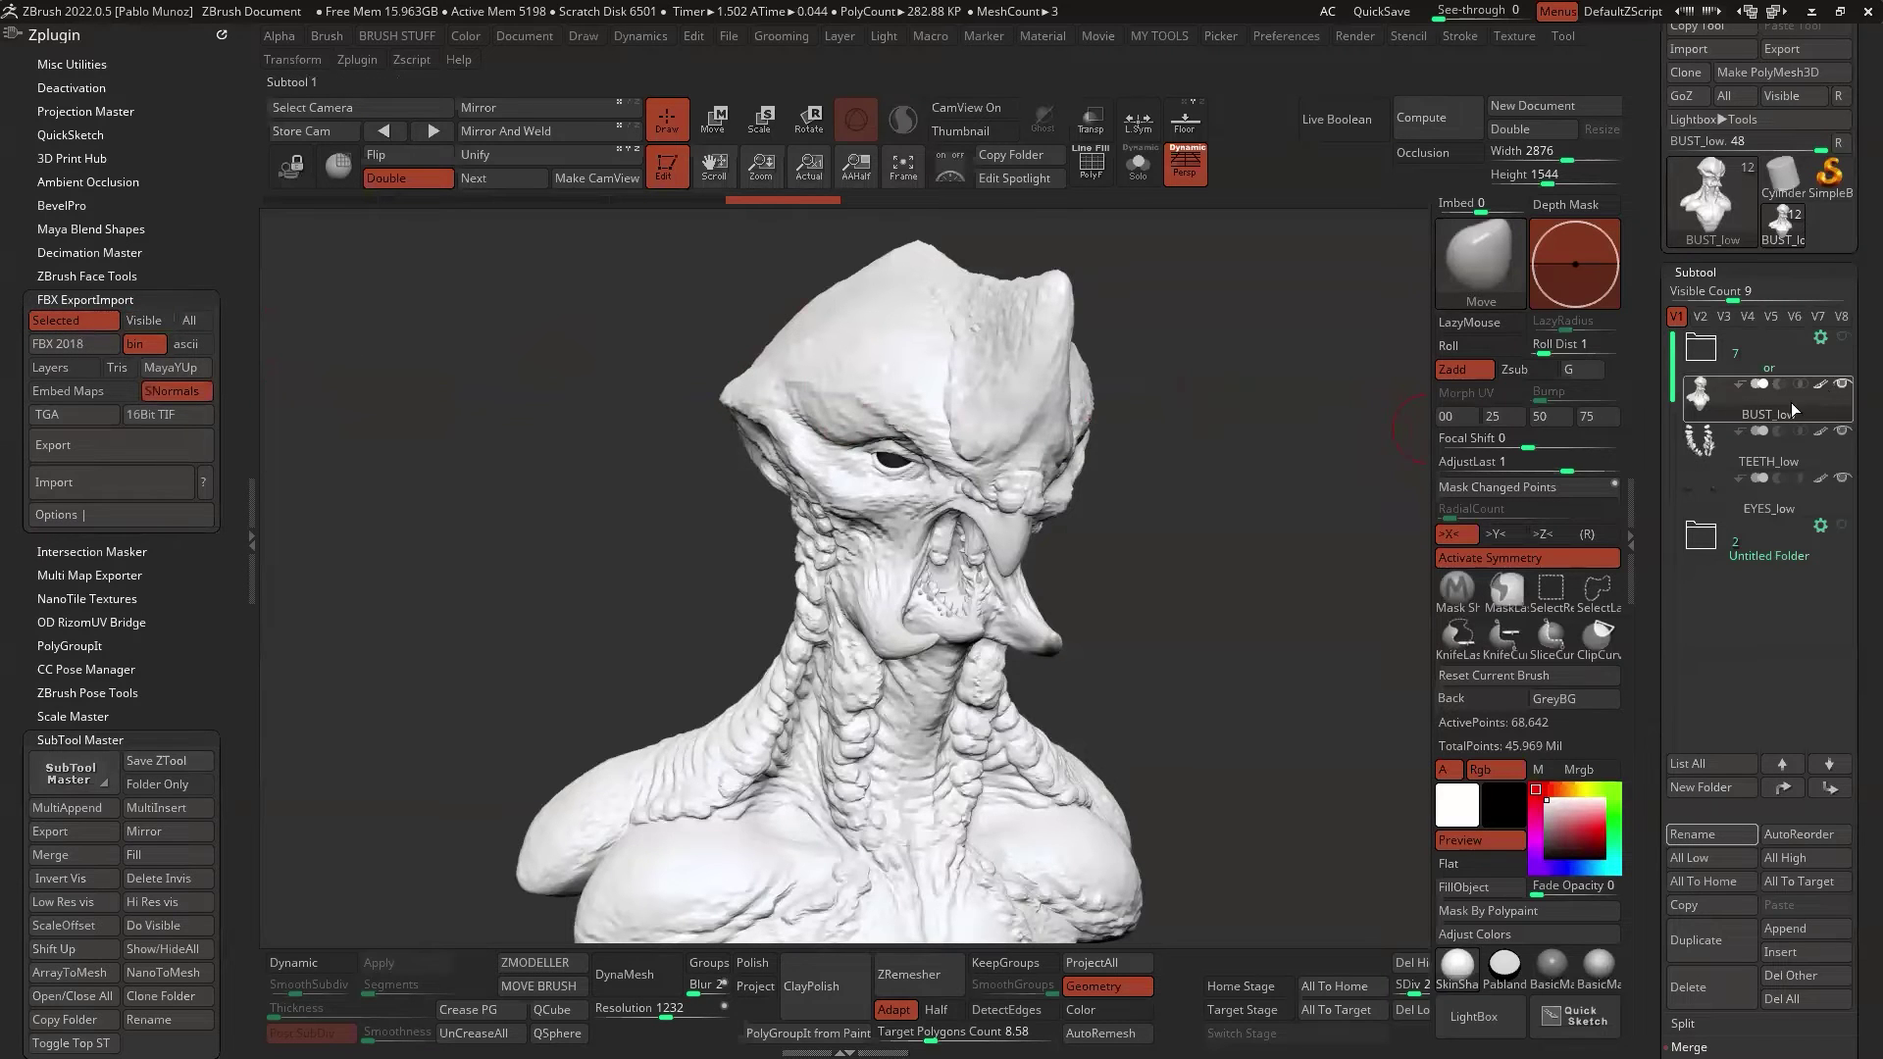
click(147, 321)
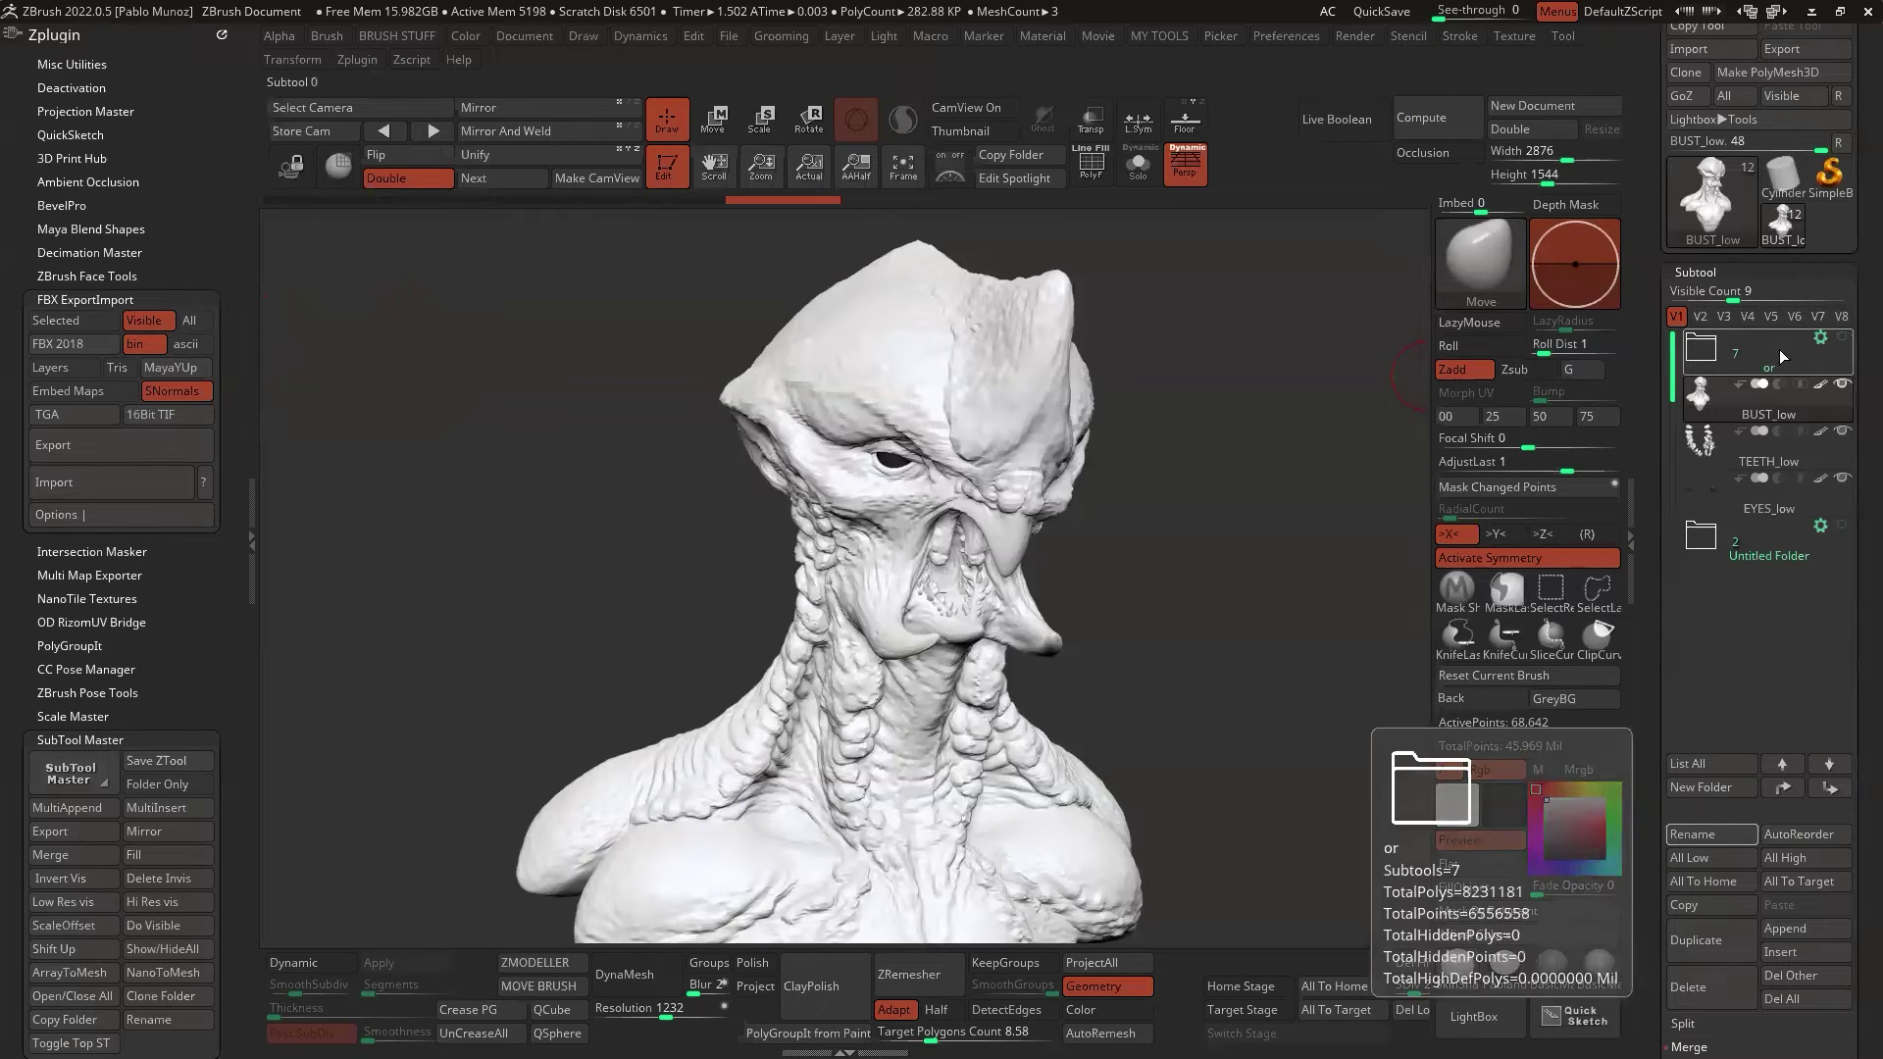
click(192, 321)
click(157, 320)
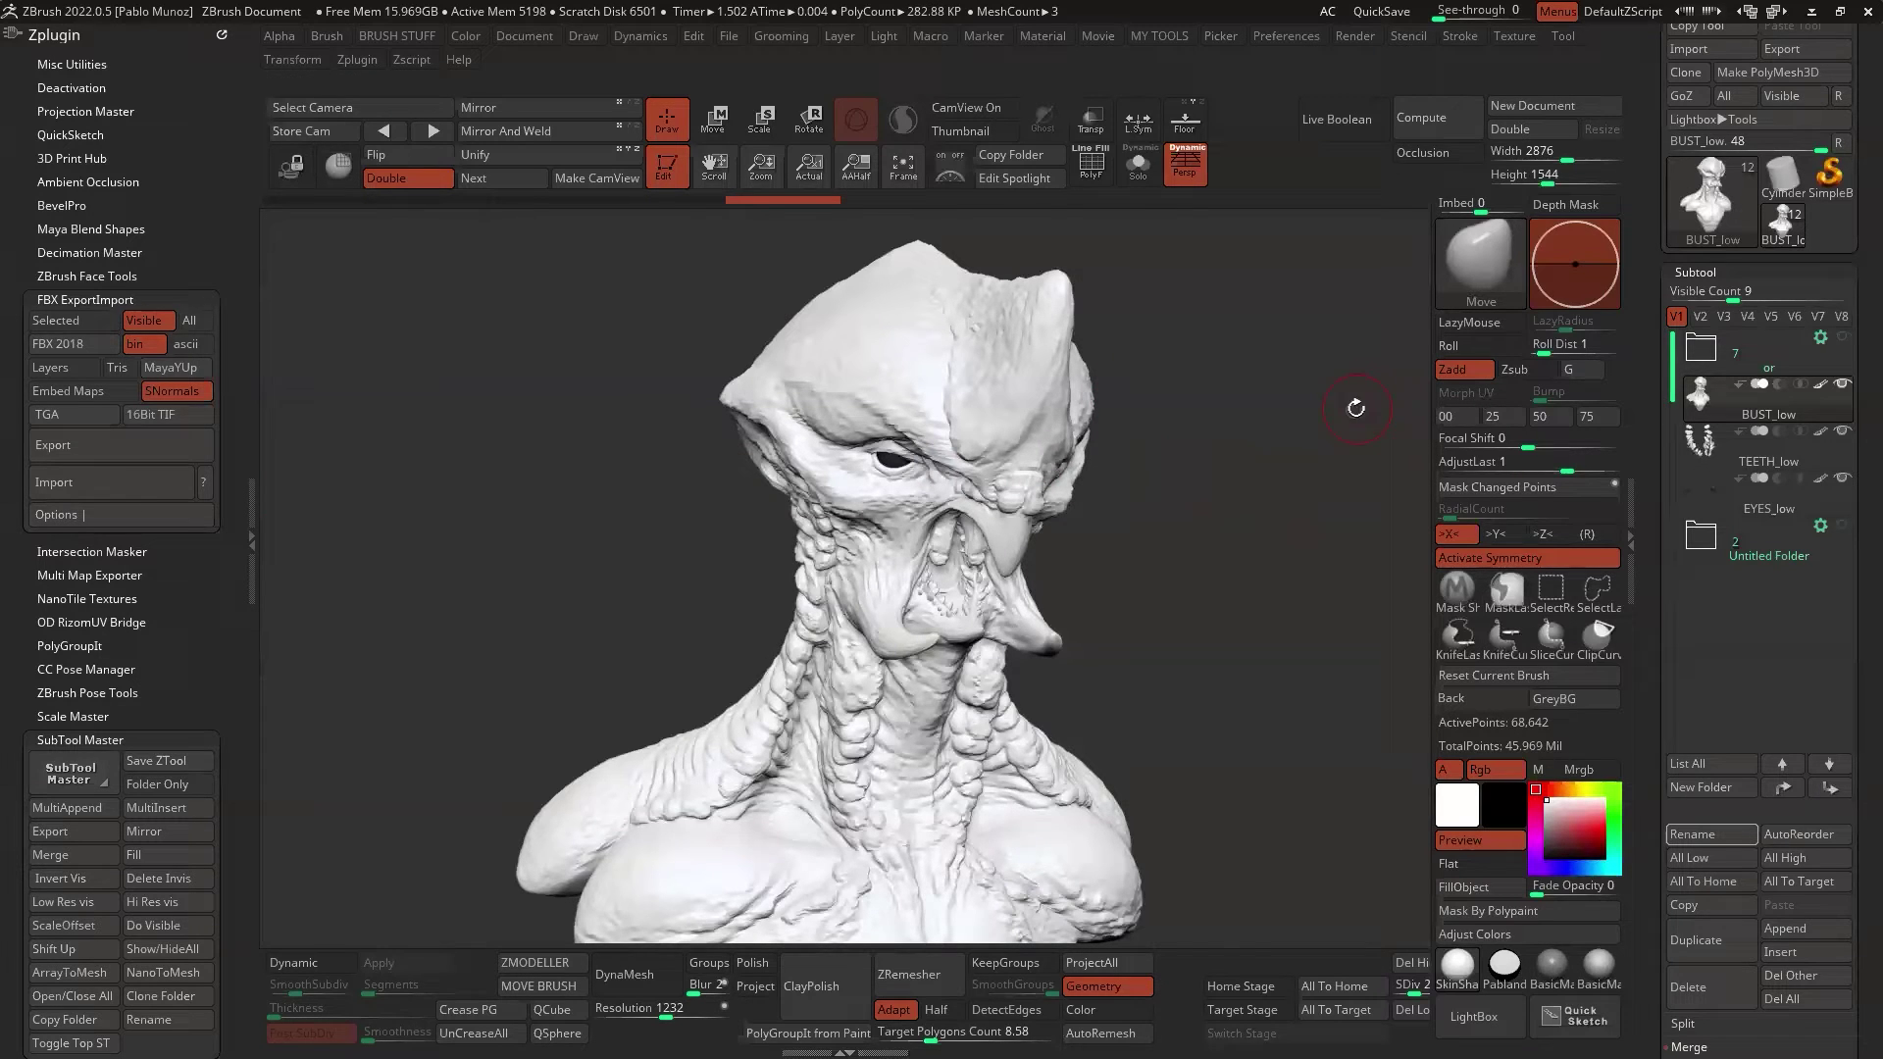
Step: Switch all subtools to their highest subdivision level and remove the suffix _low from their names with SubTool Master
click(1805, 858)
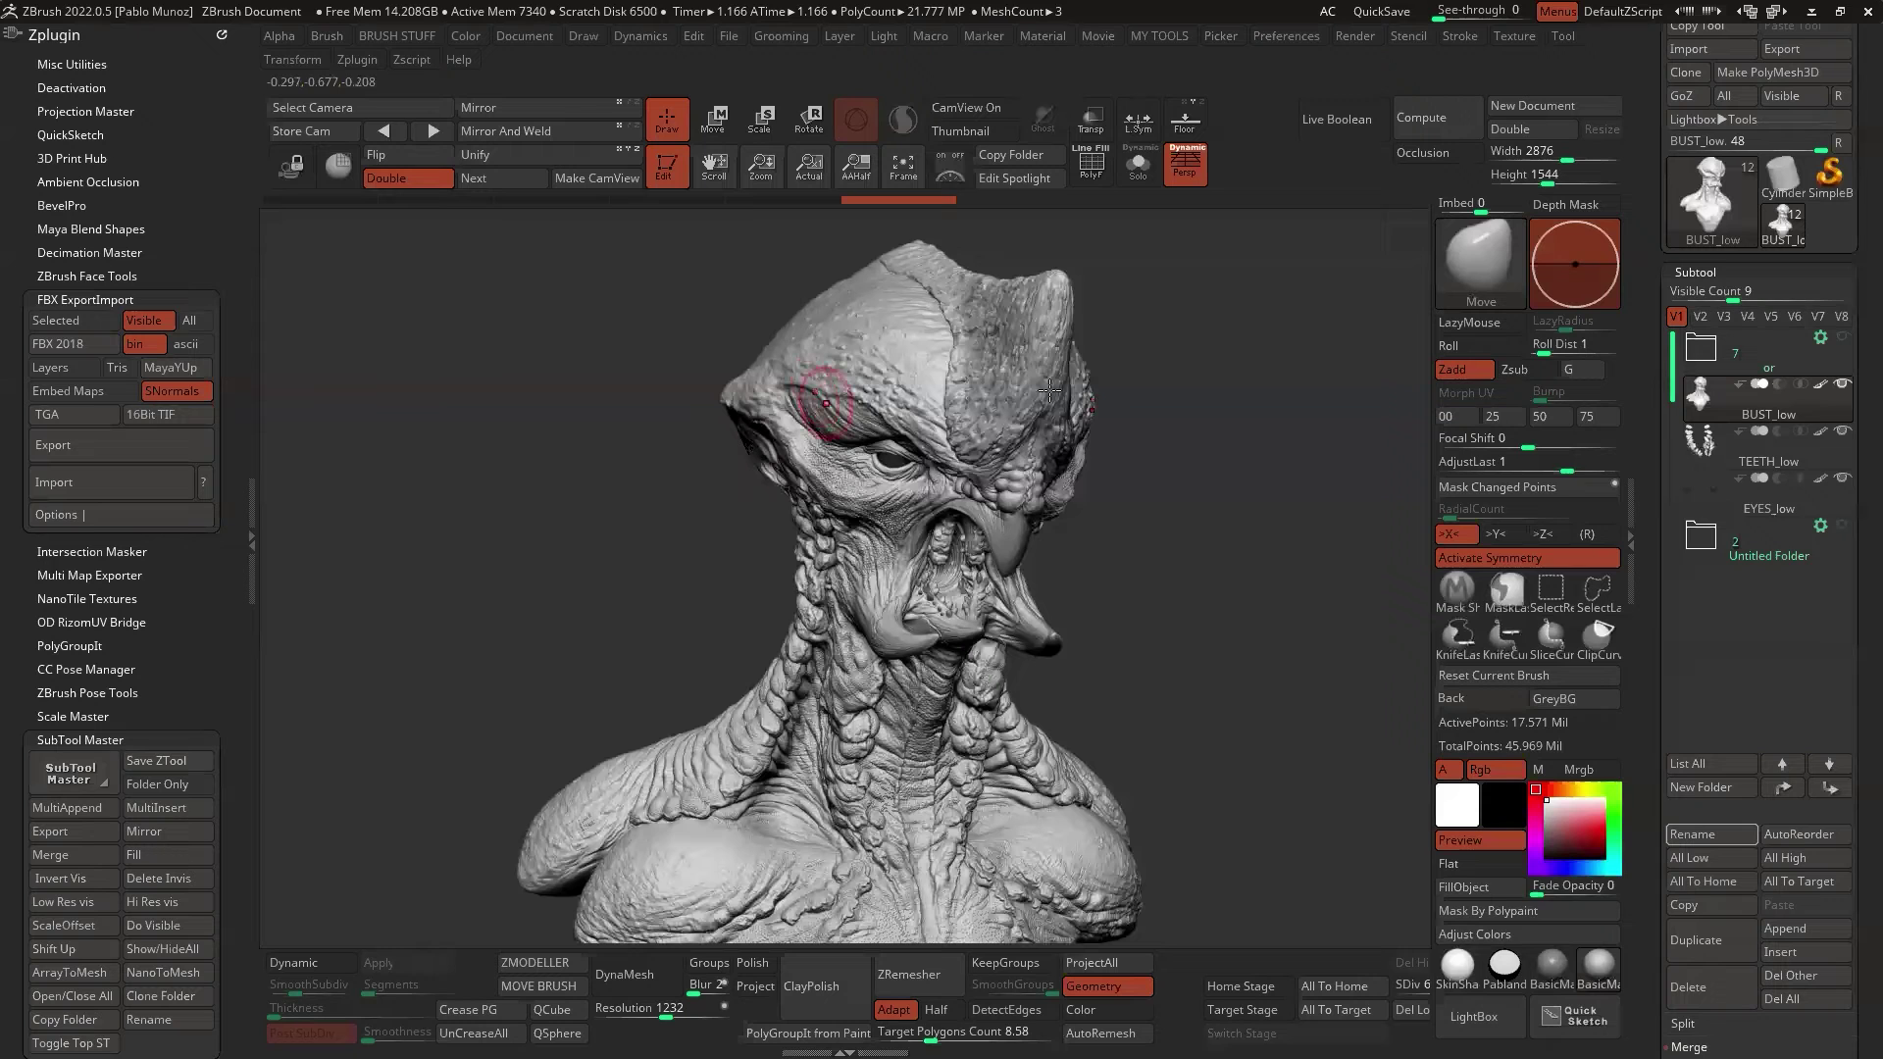
mouse_move(1763, 470)
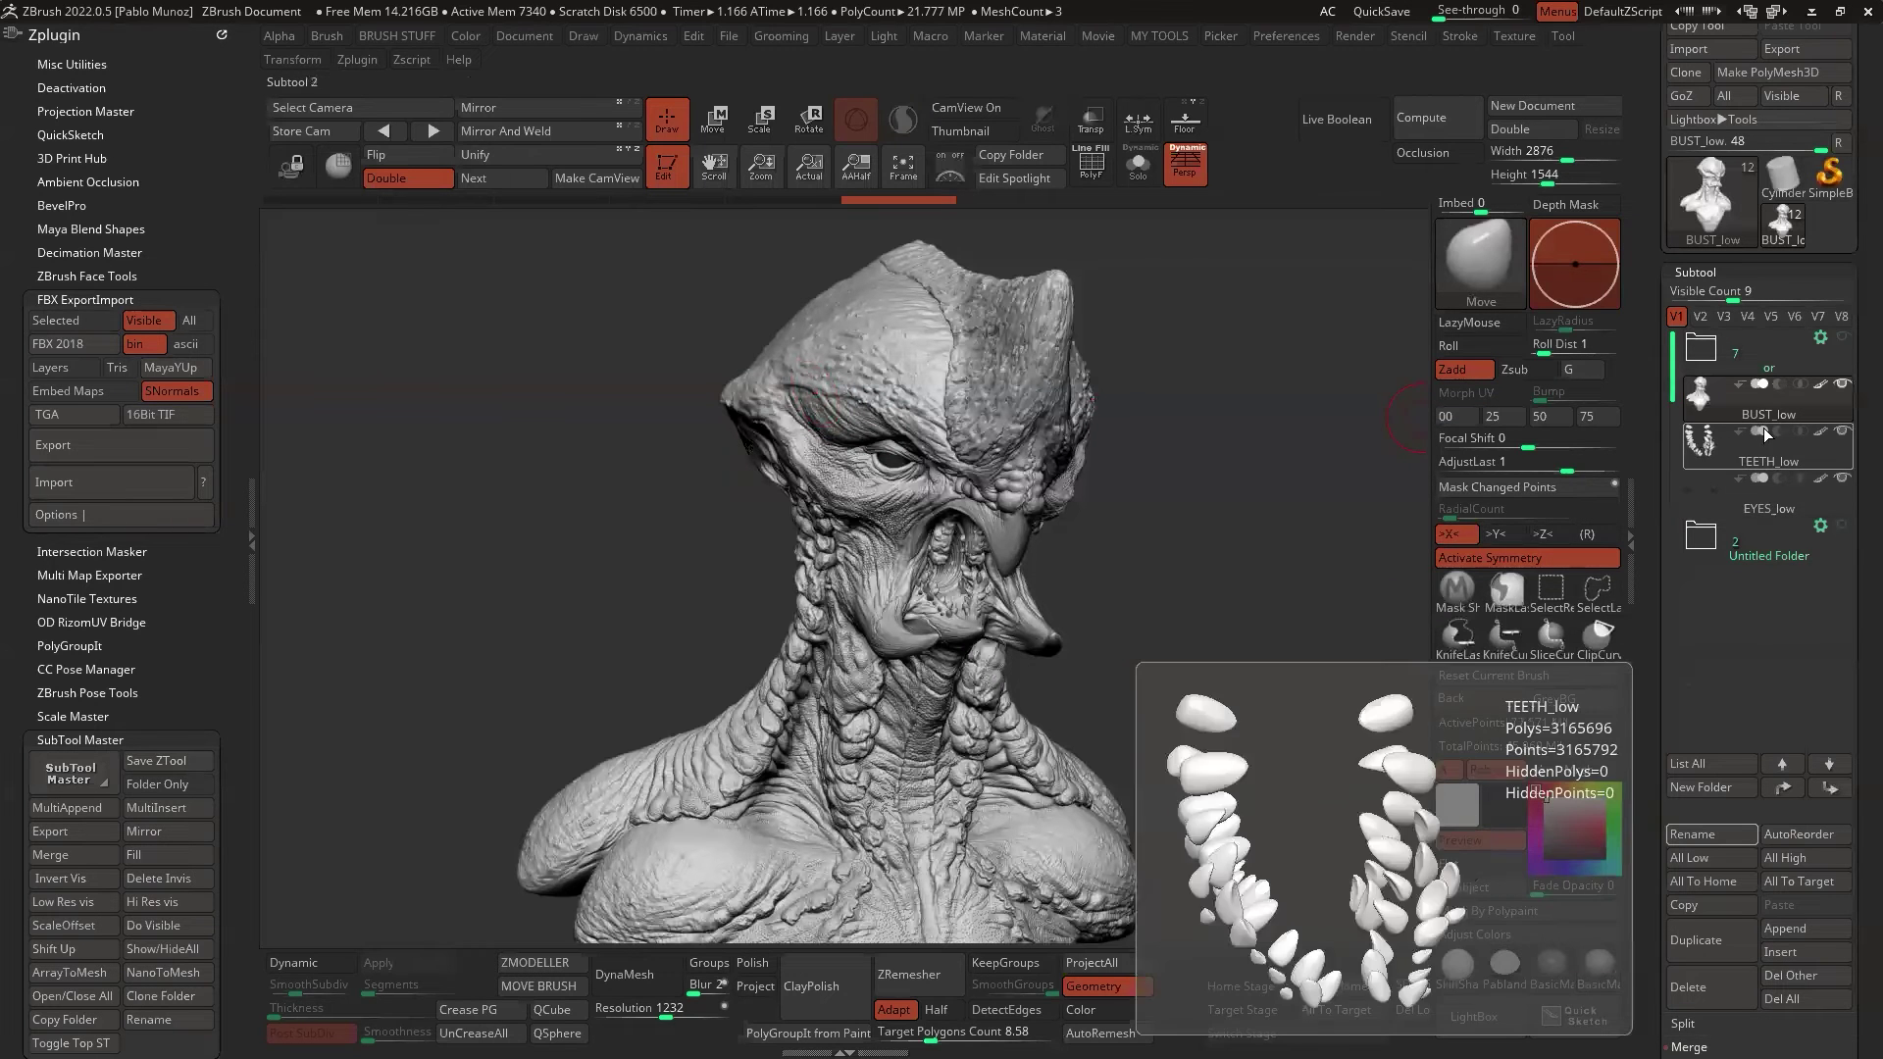
scroll(165, 981, down, 2)
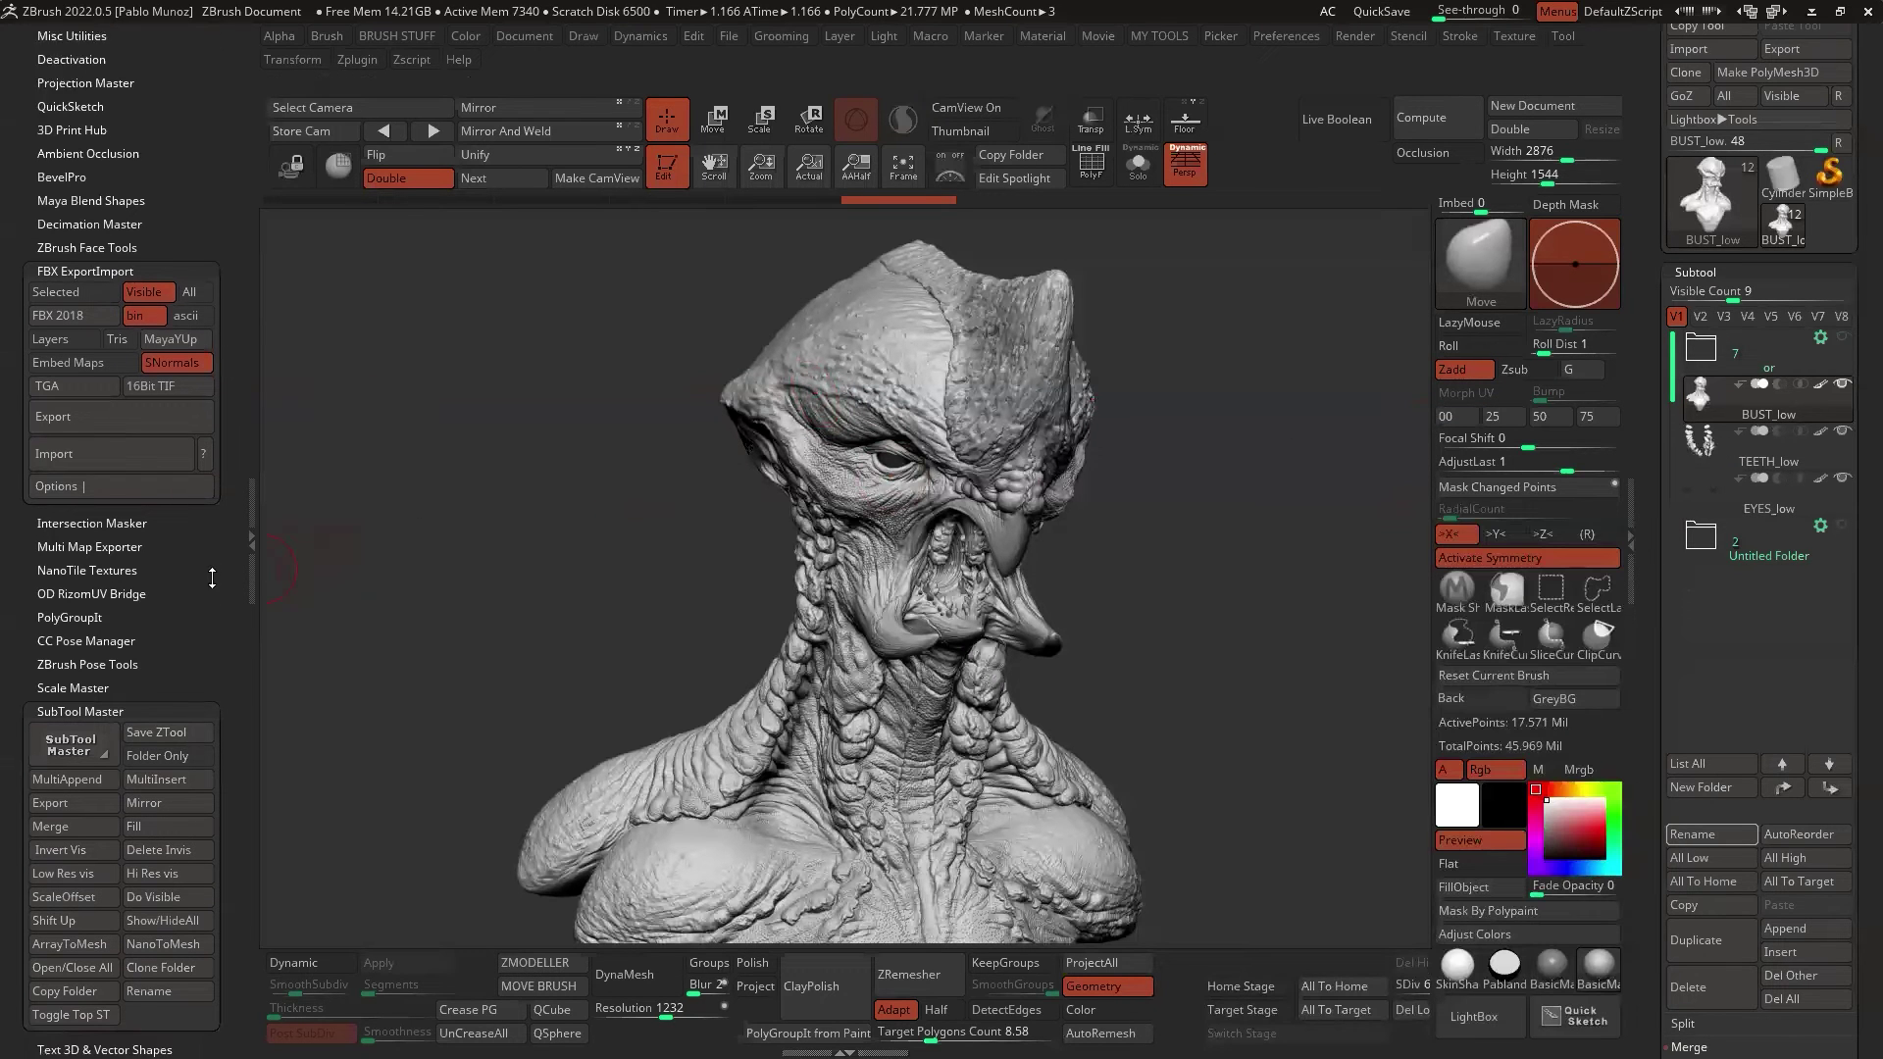
click(165, 980)
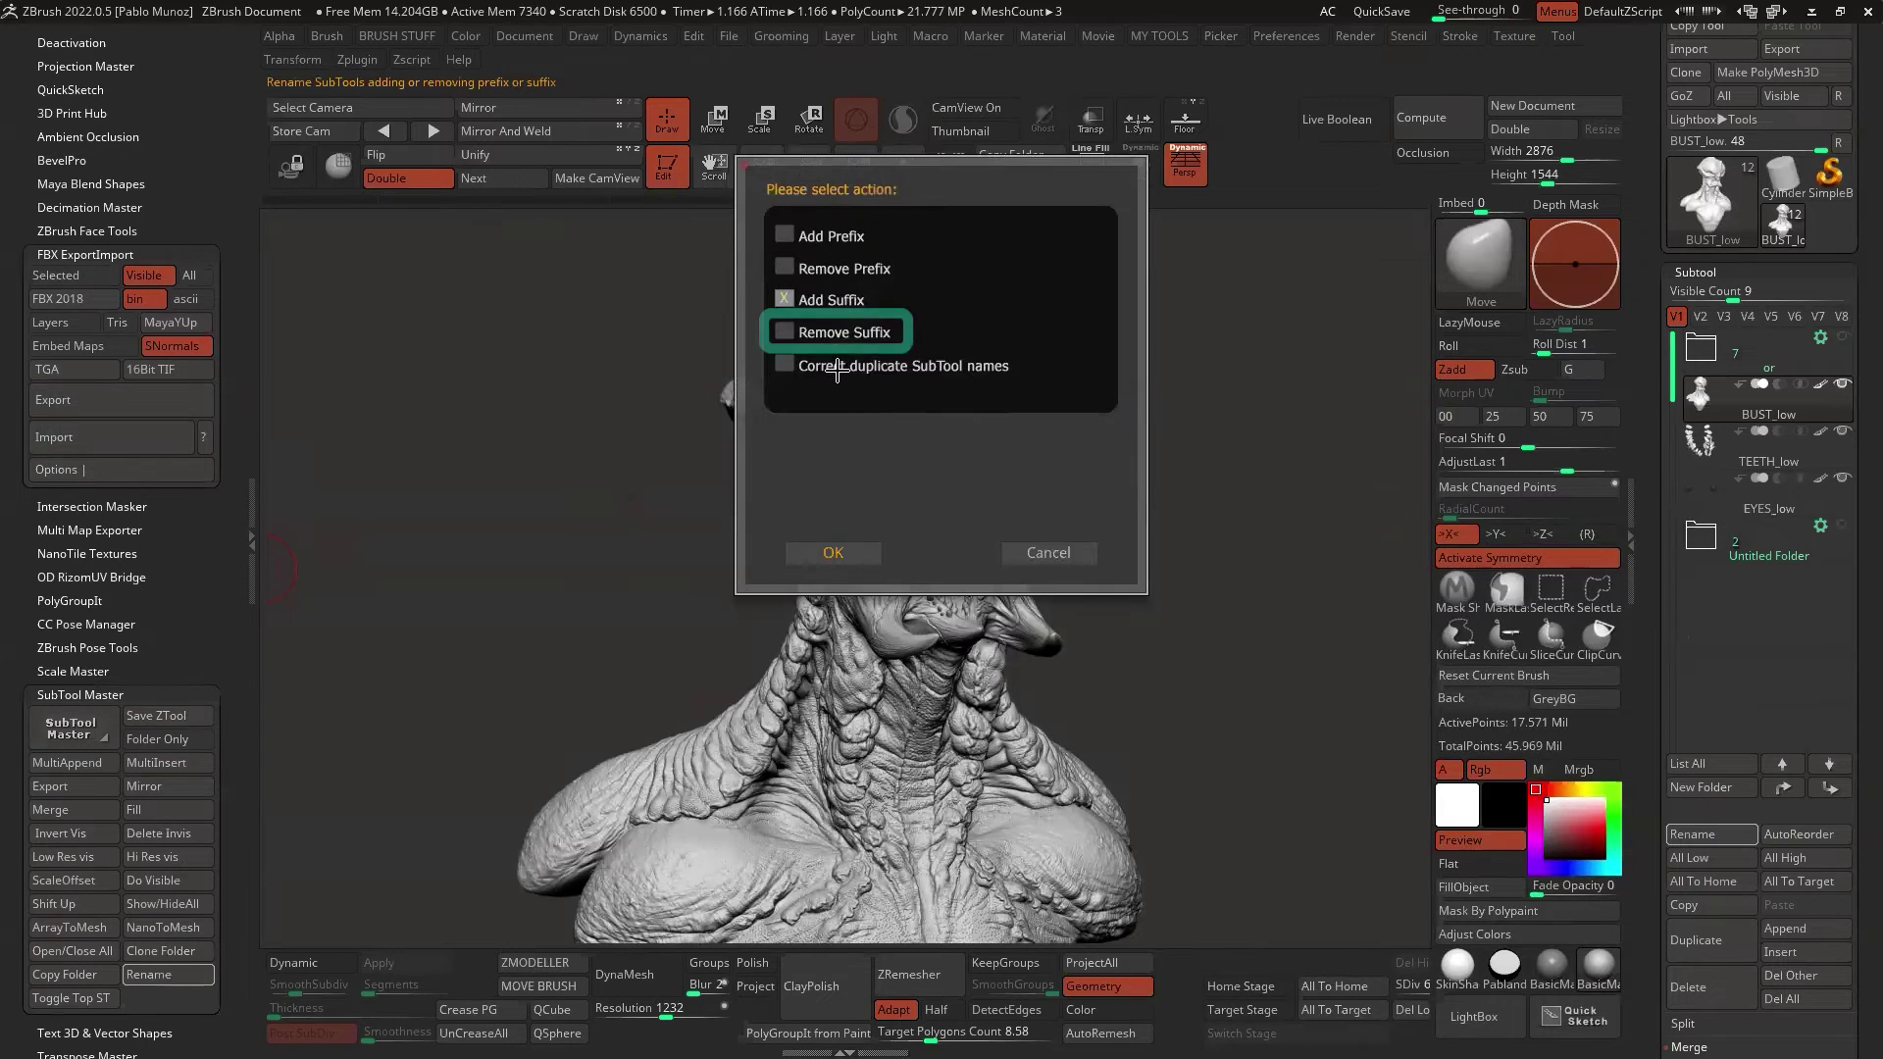
click(793, 331)
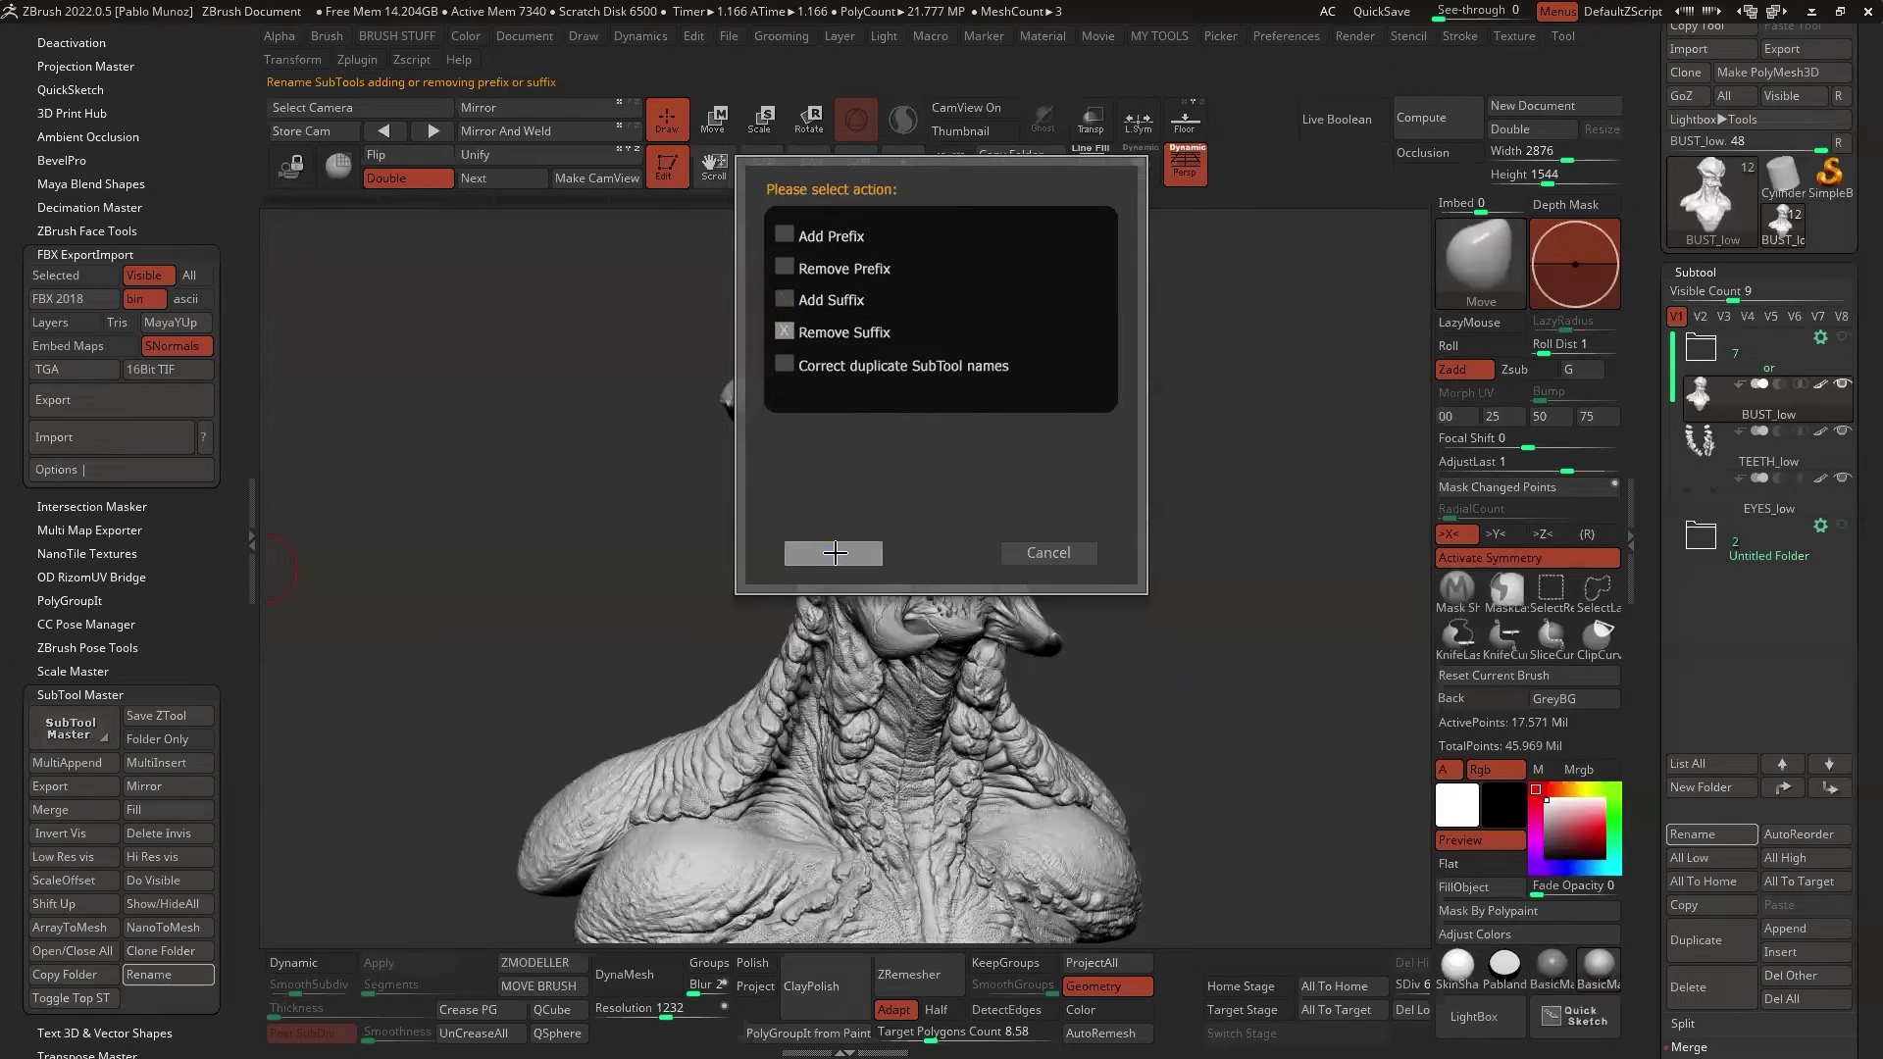
click(833, 552)
text(_low)
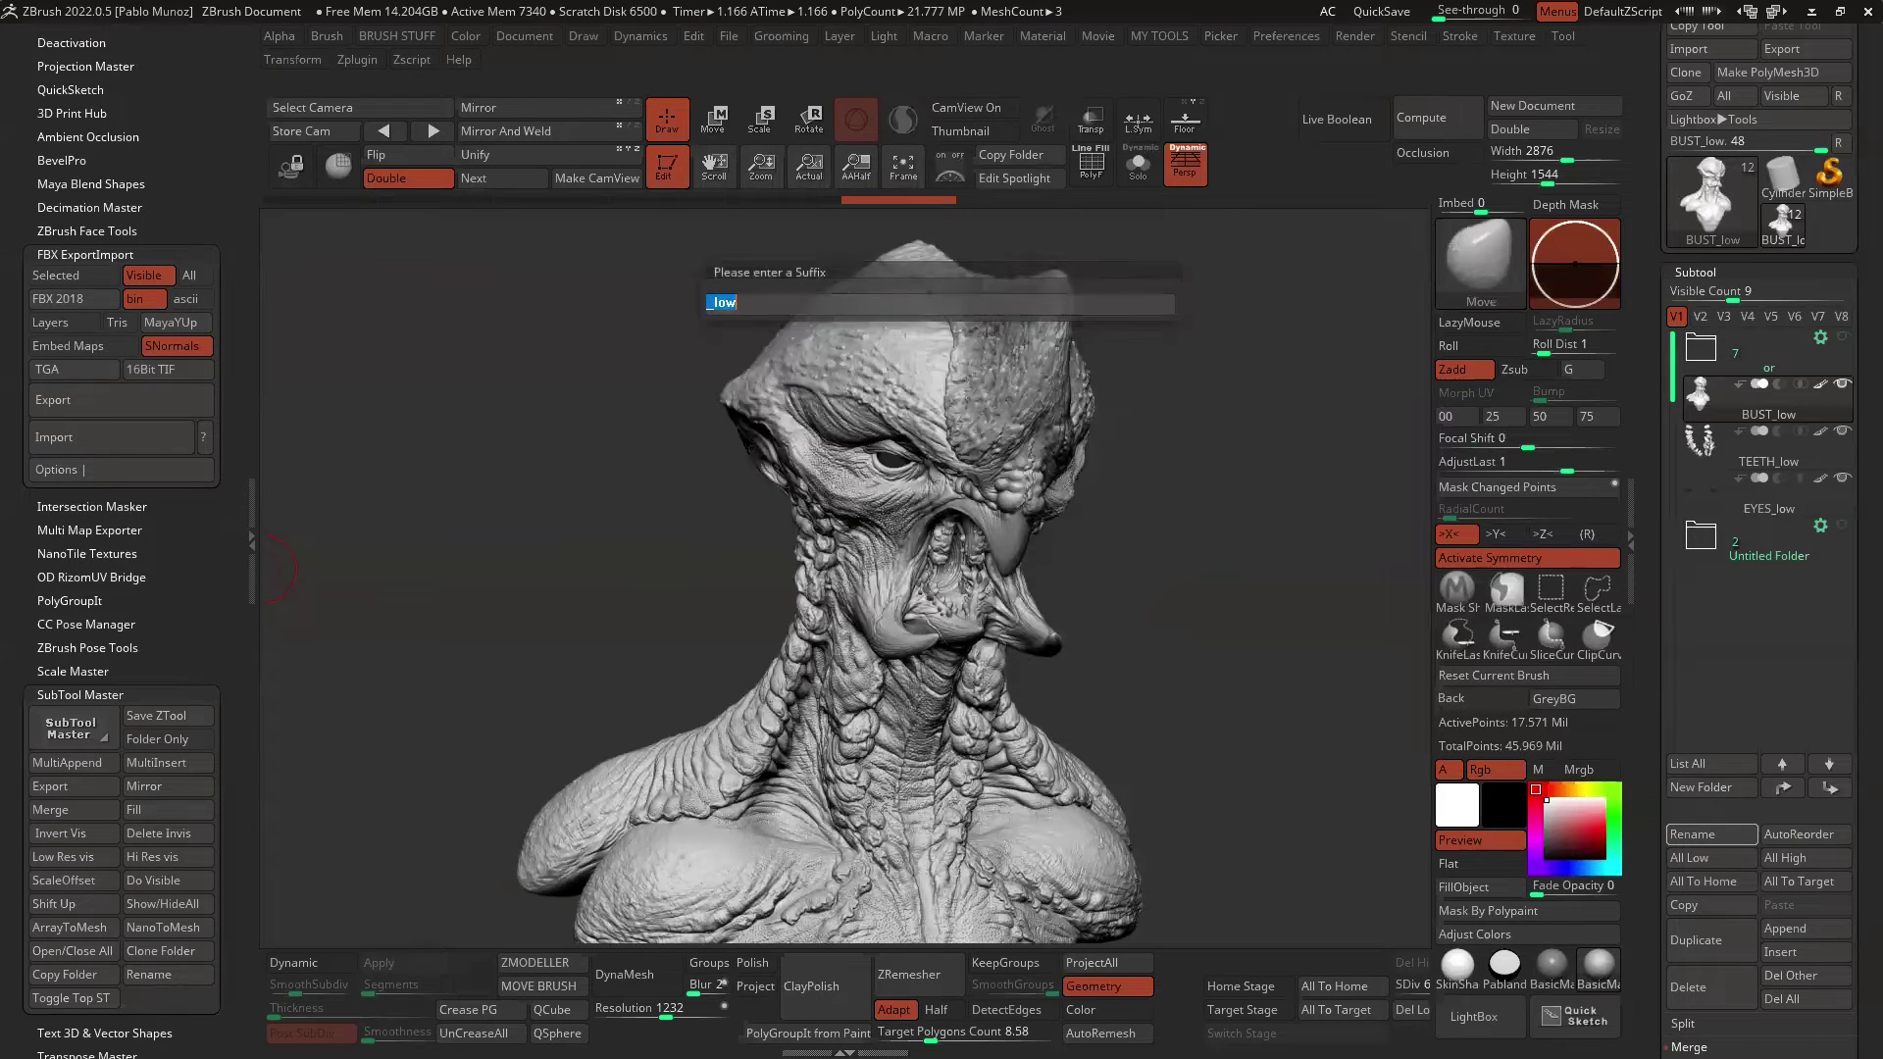
key(Return)
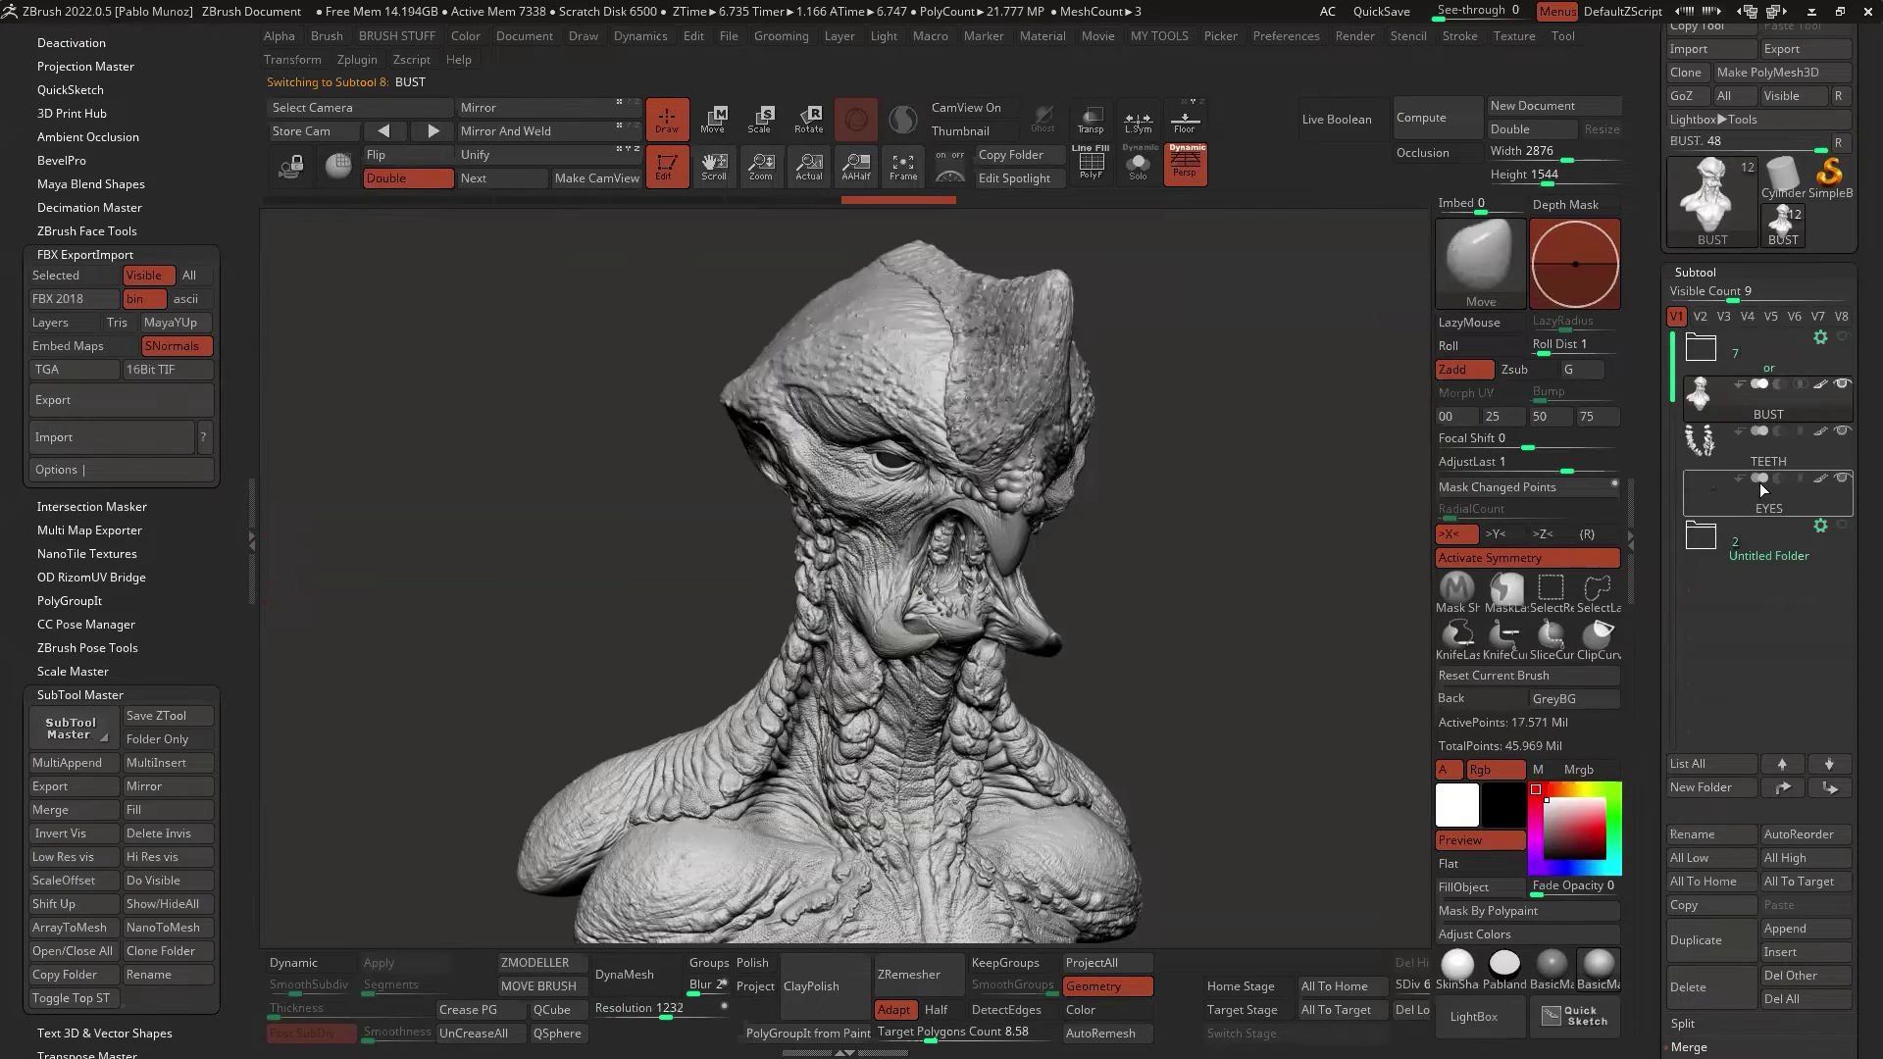
Step: Add the suffix _high to the BUST, TEETH and EYES subtool names with SubTool Master
click(158, 972)
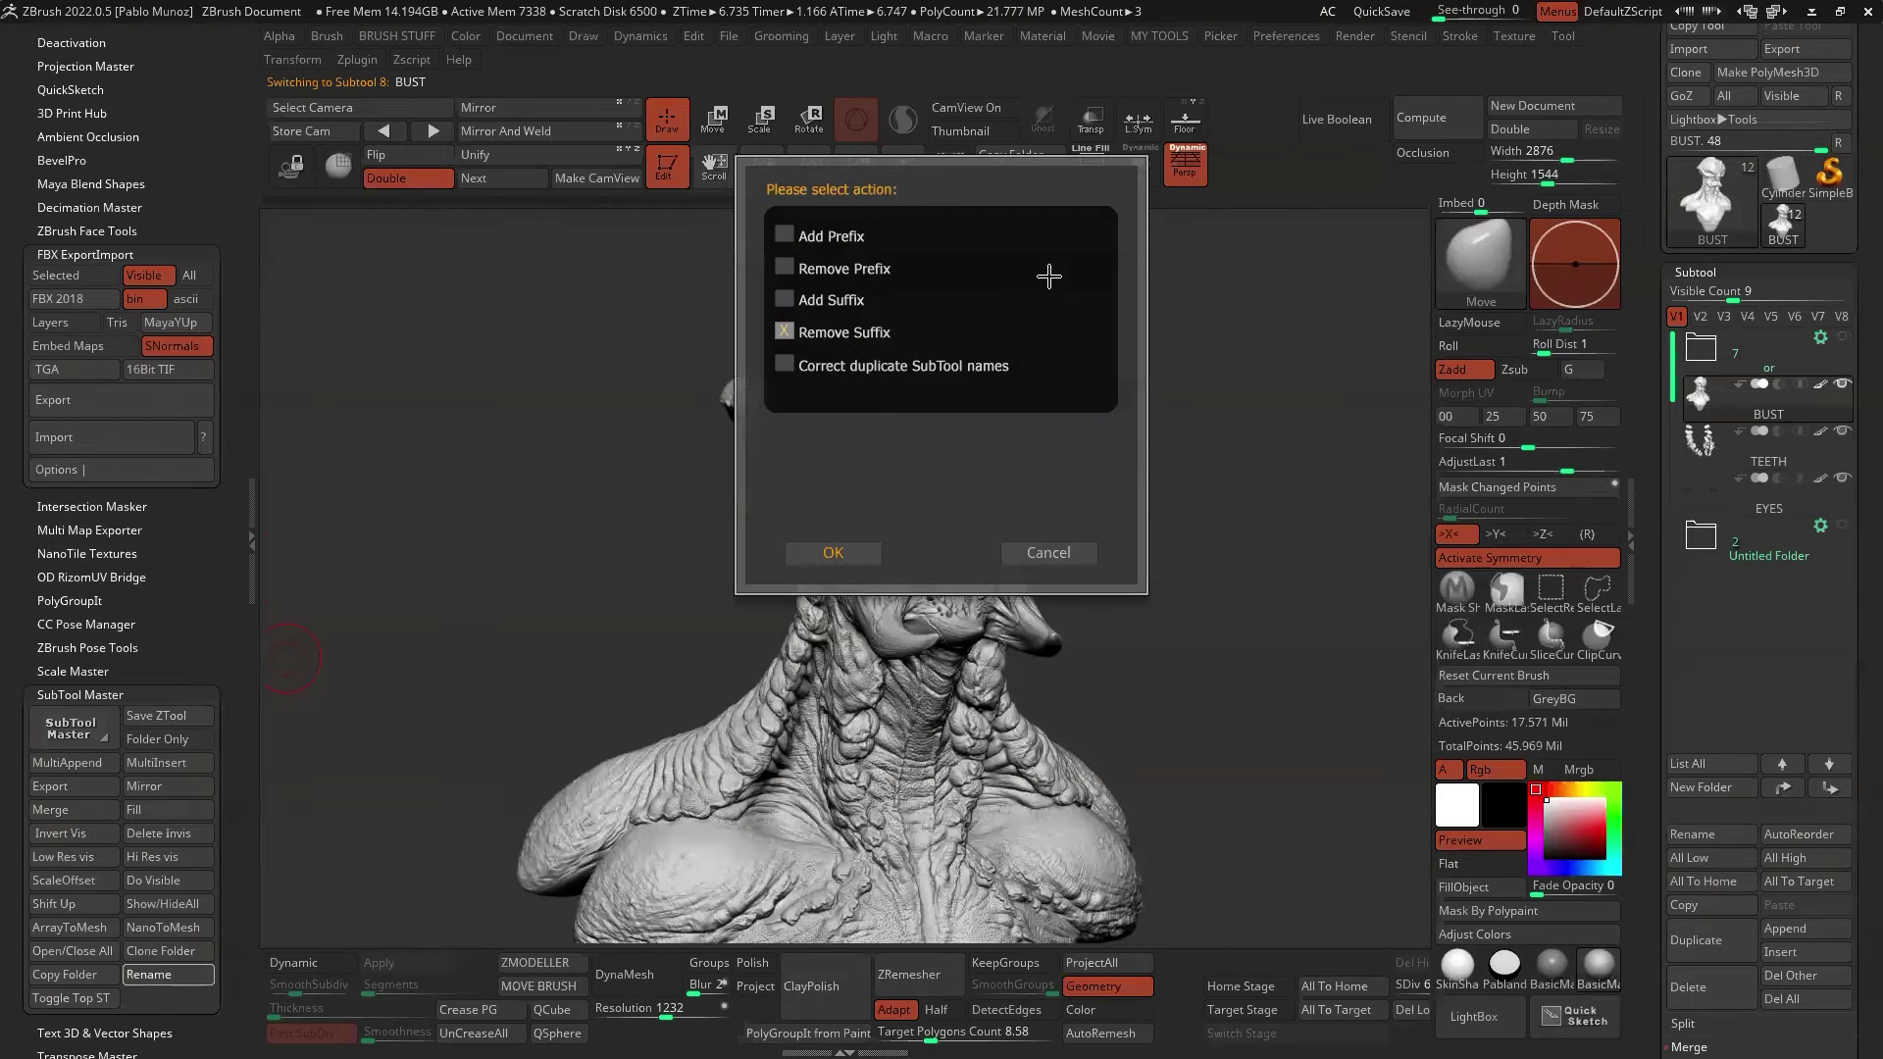
click(784, 299)
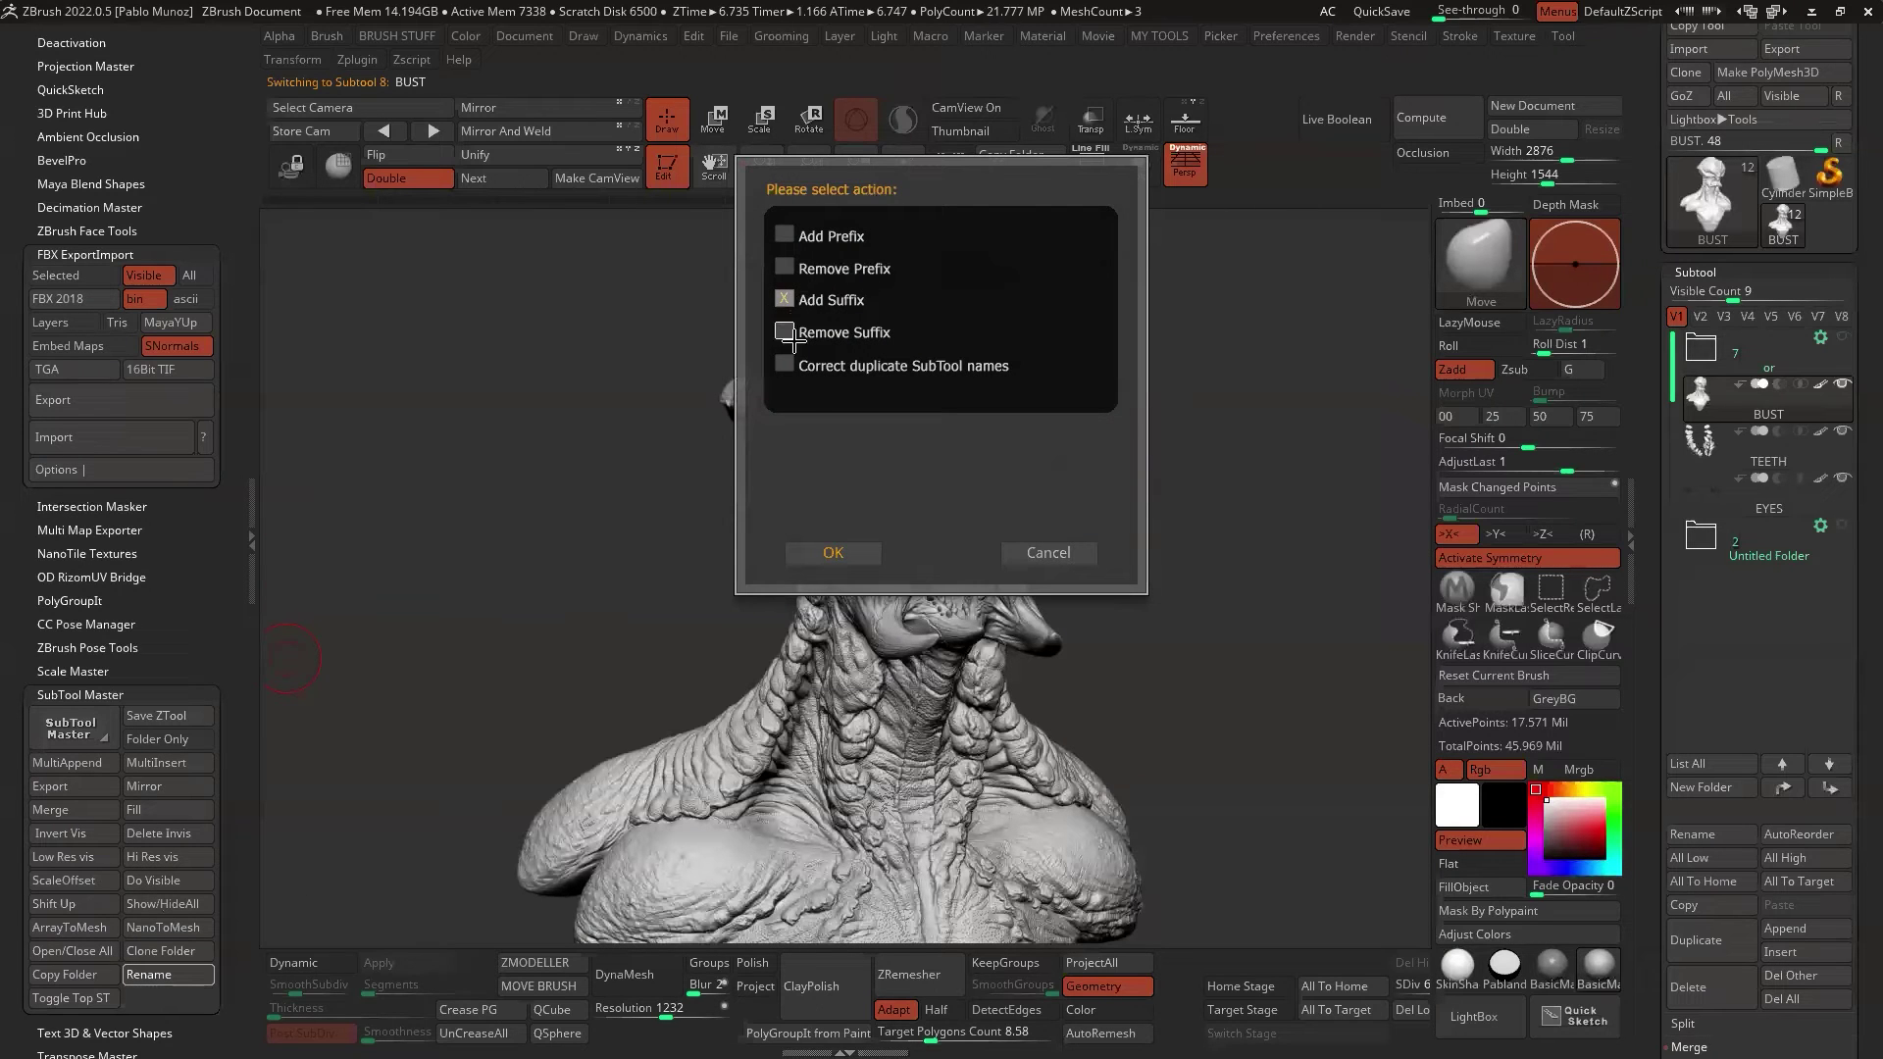
click(832, 552)
text(_hi)
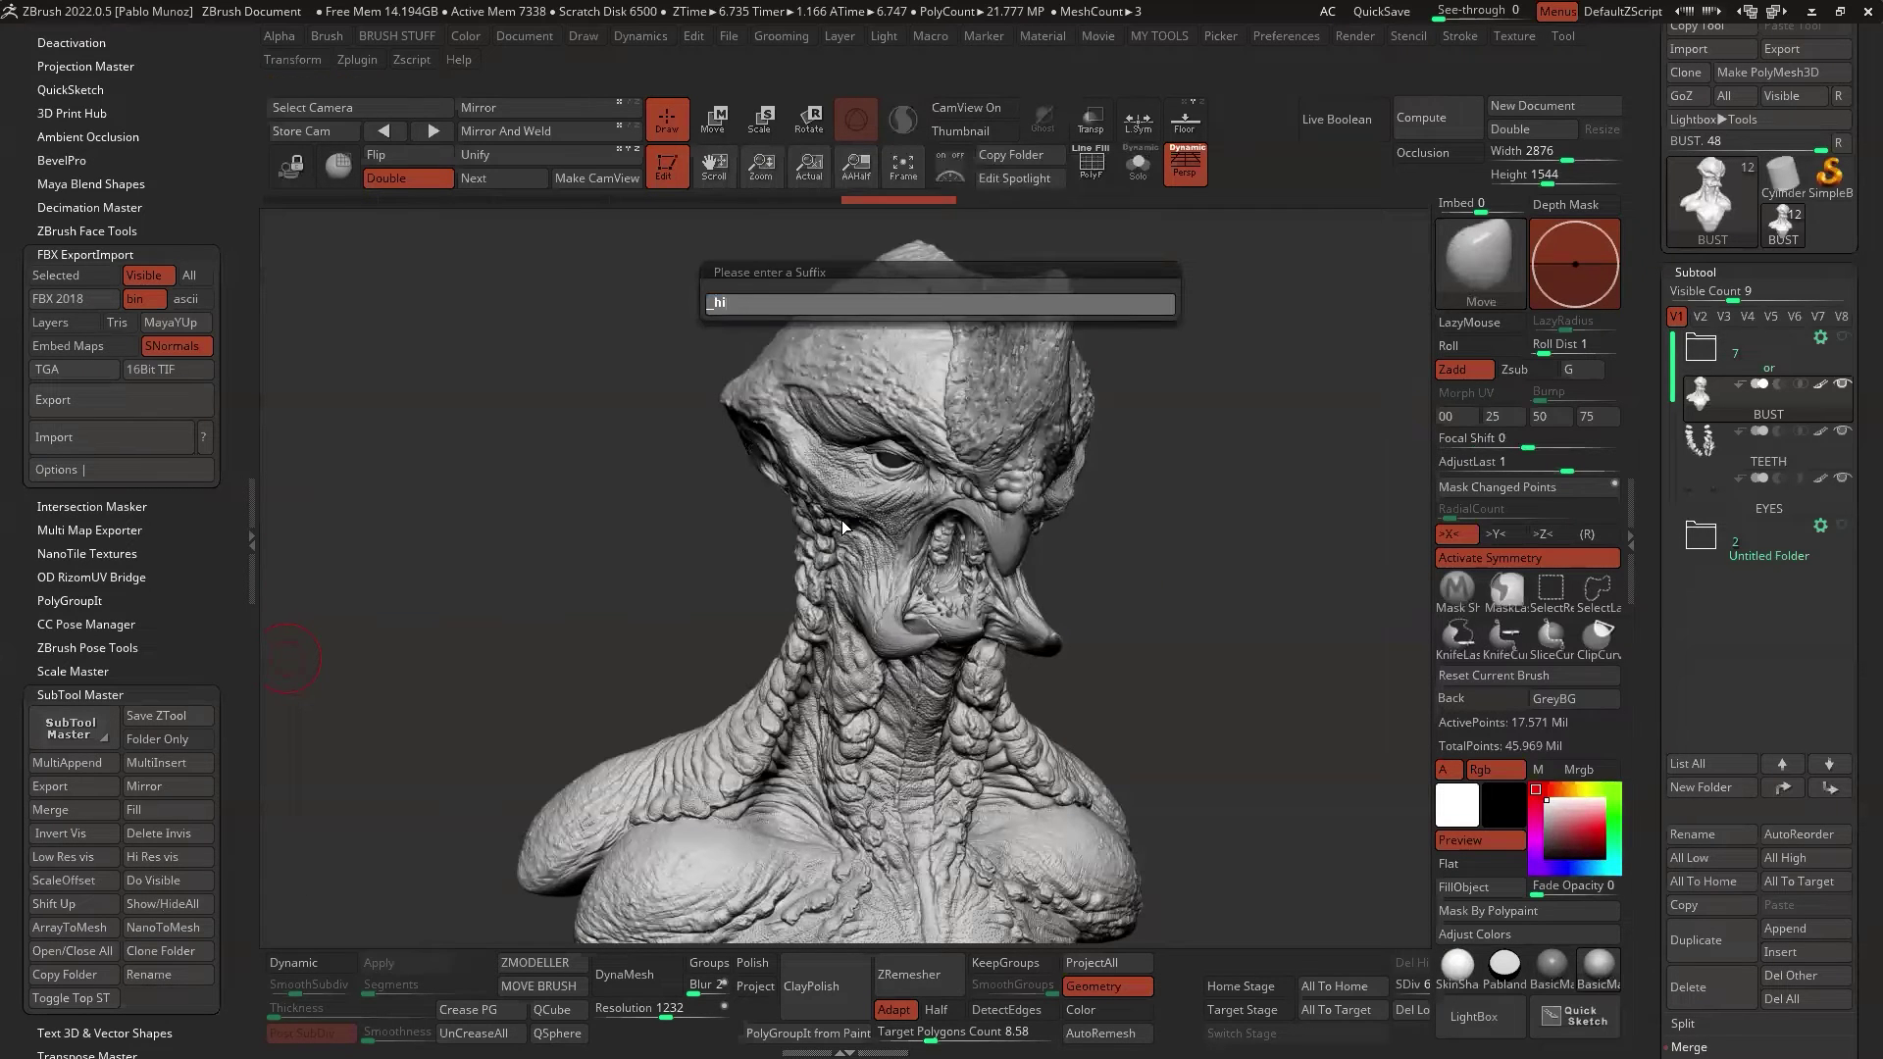
text(gh)
key(Return)
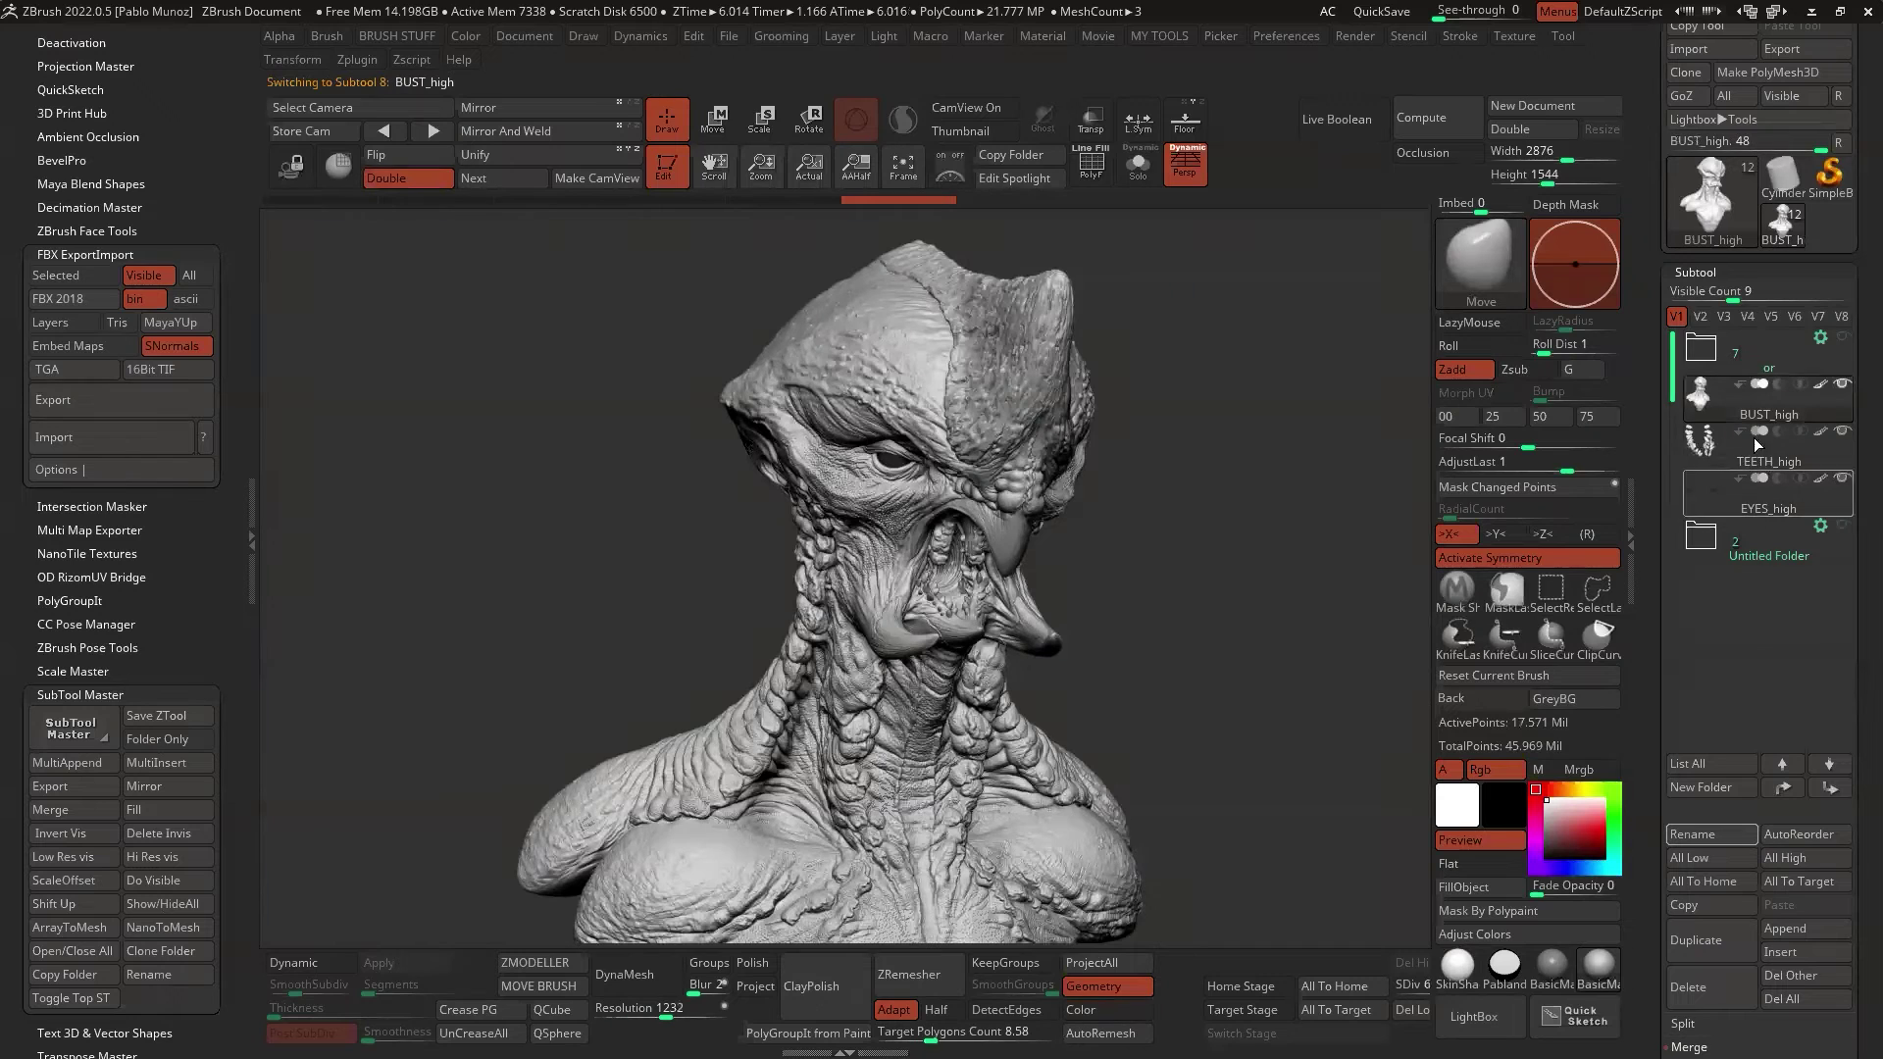
Step: Export the visible high-resolution subtools as FBX, and return all subtools to their lowest subdivision level
click(102, 398)
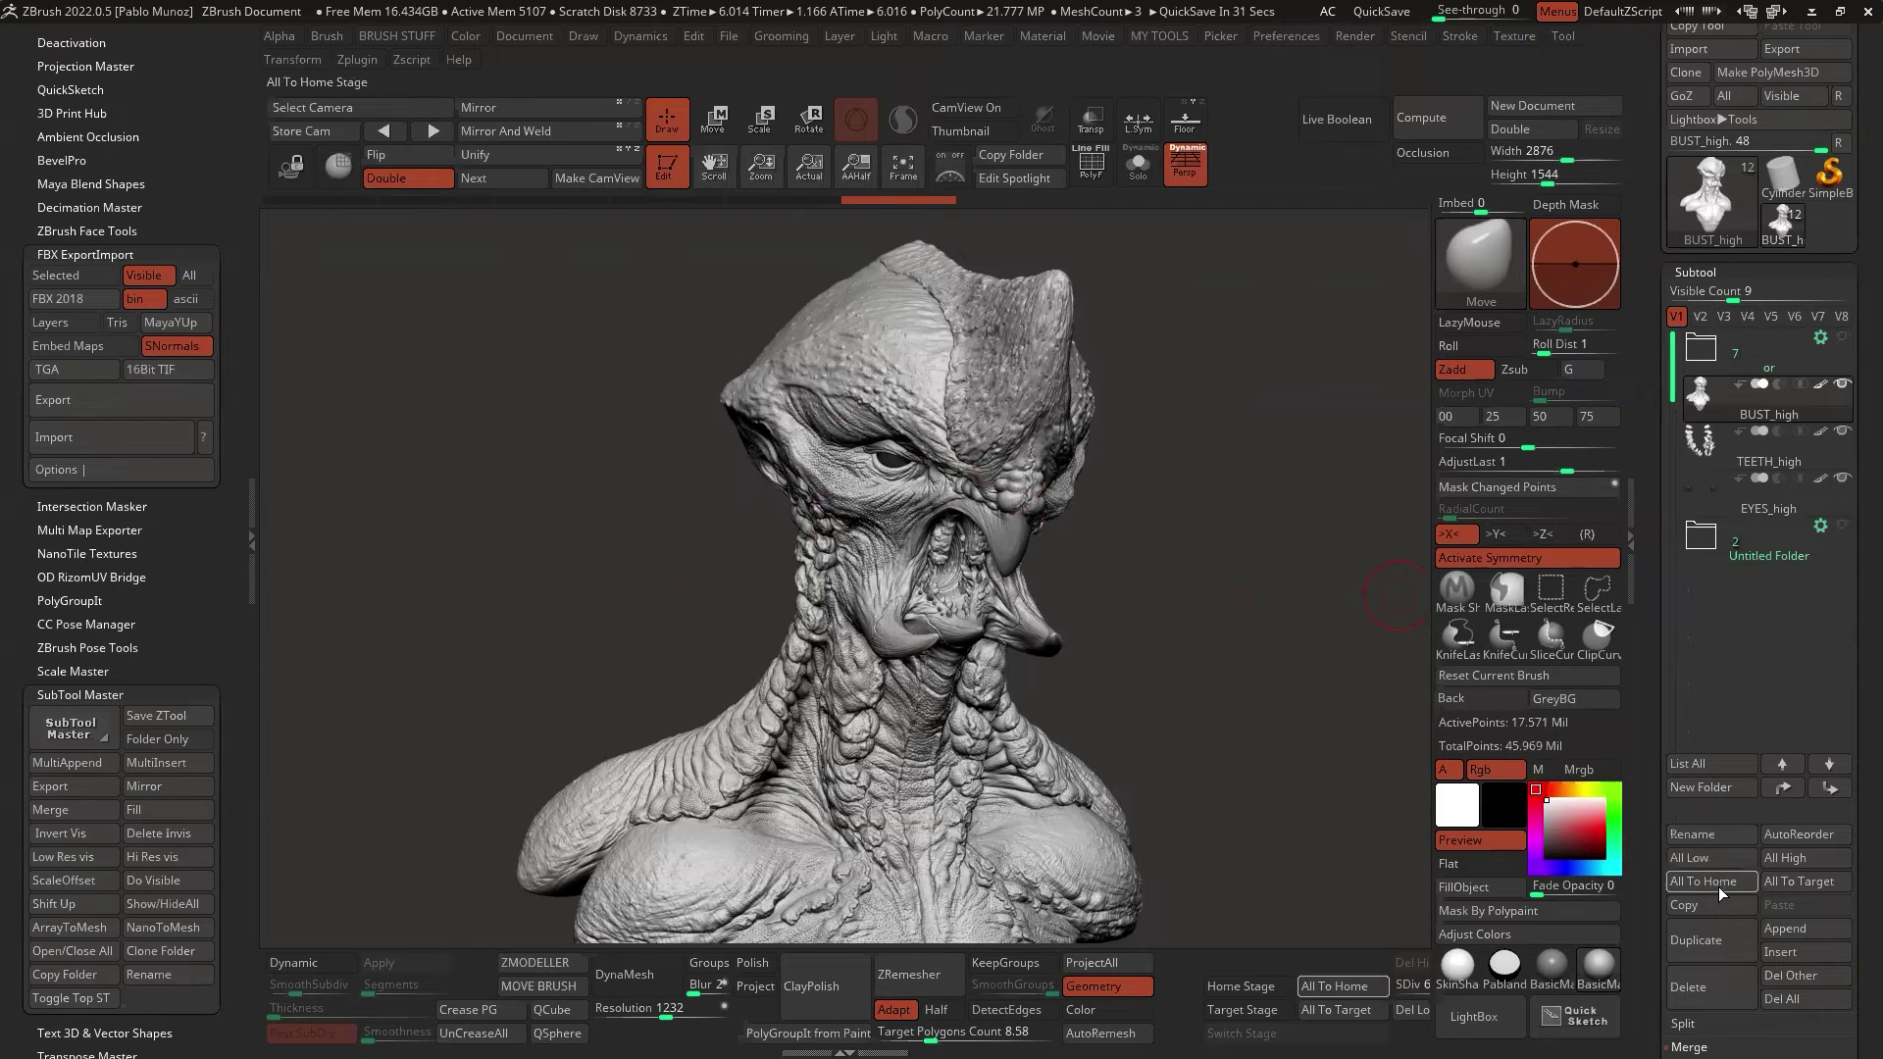
click(1711, 857)
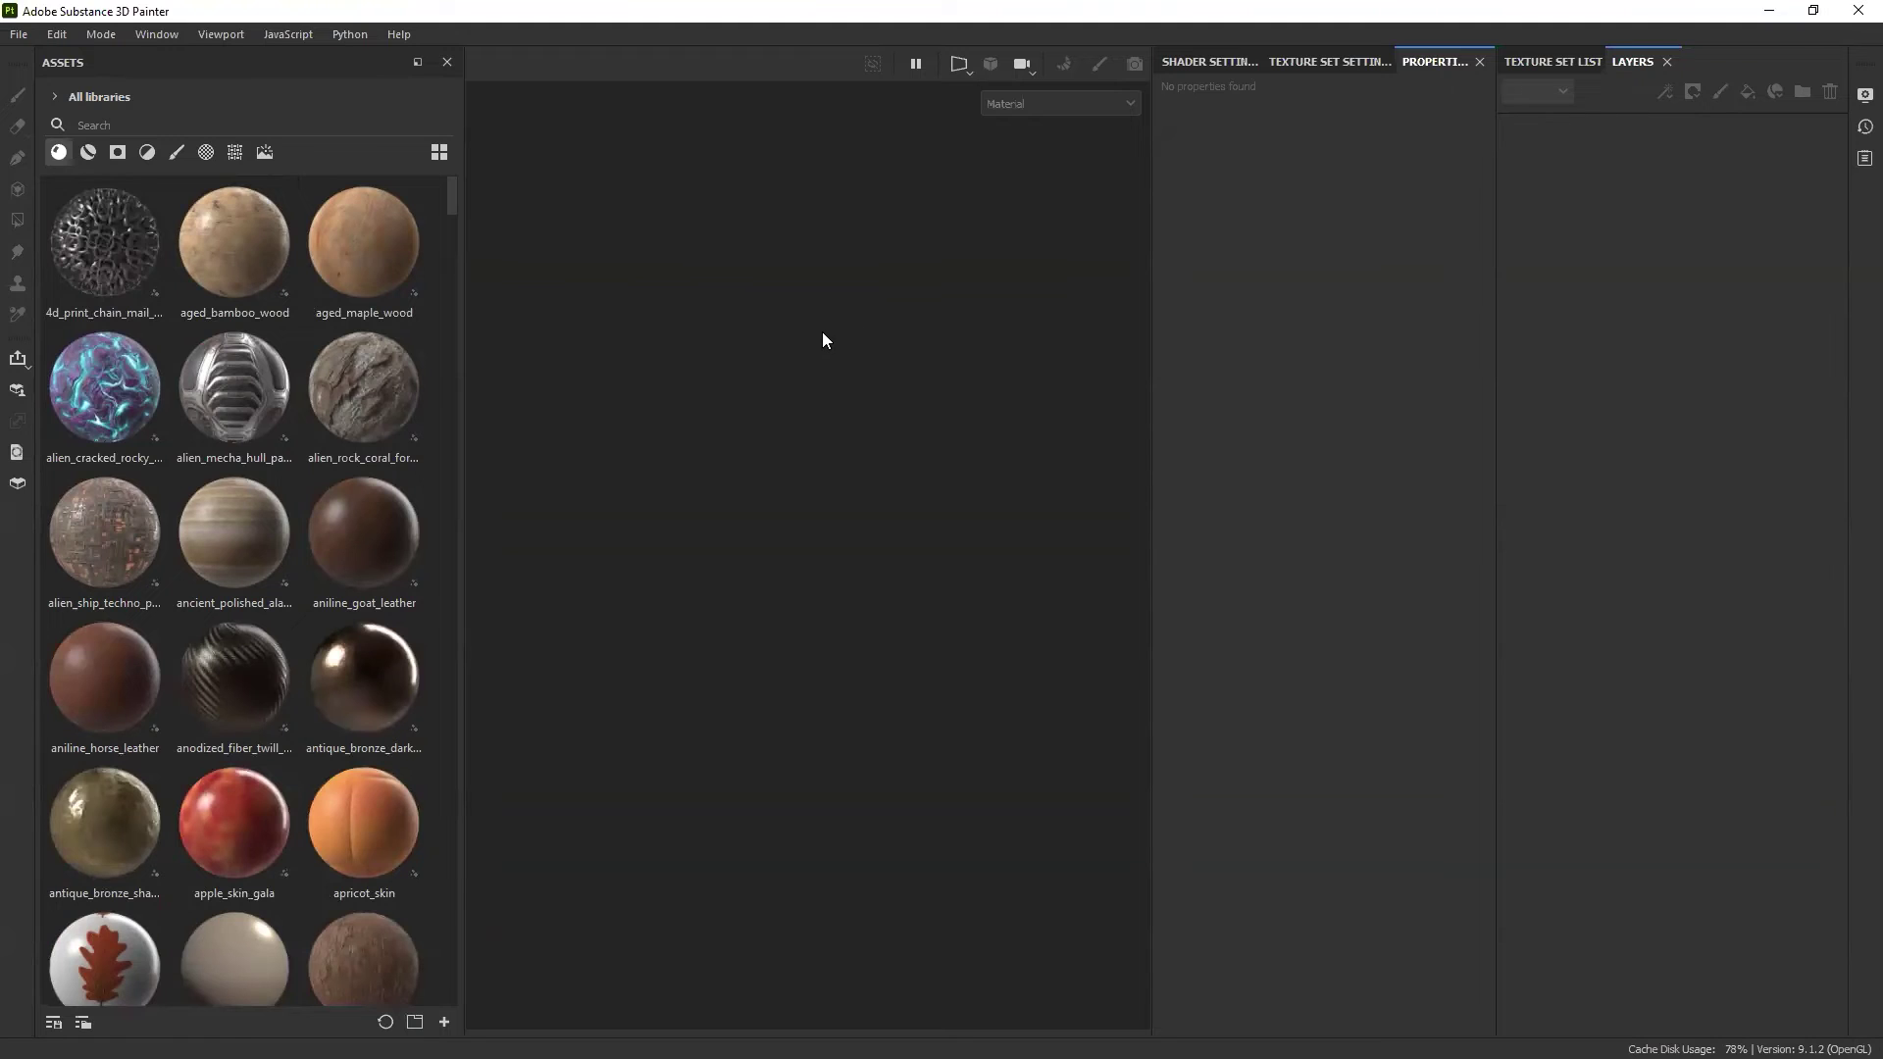
key(Tab)
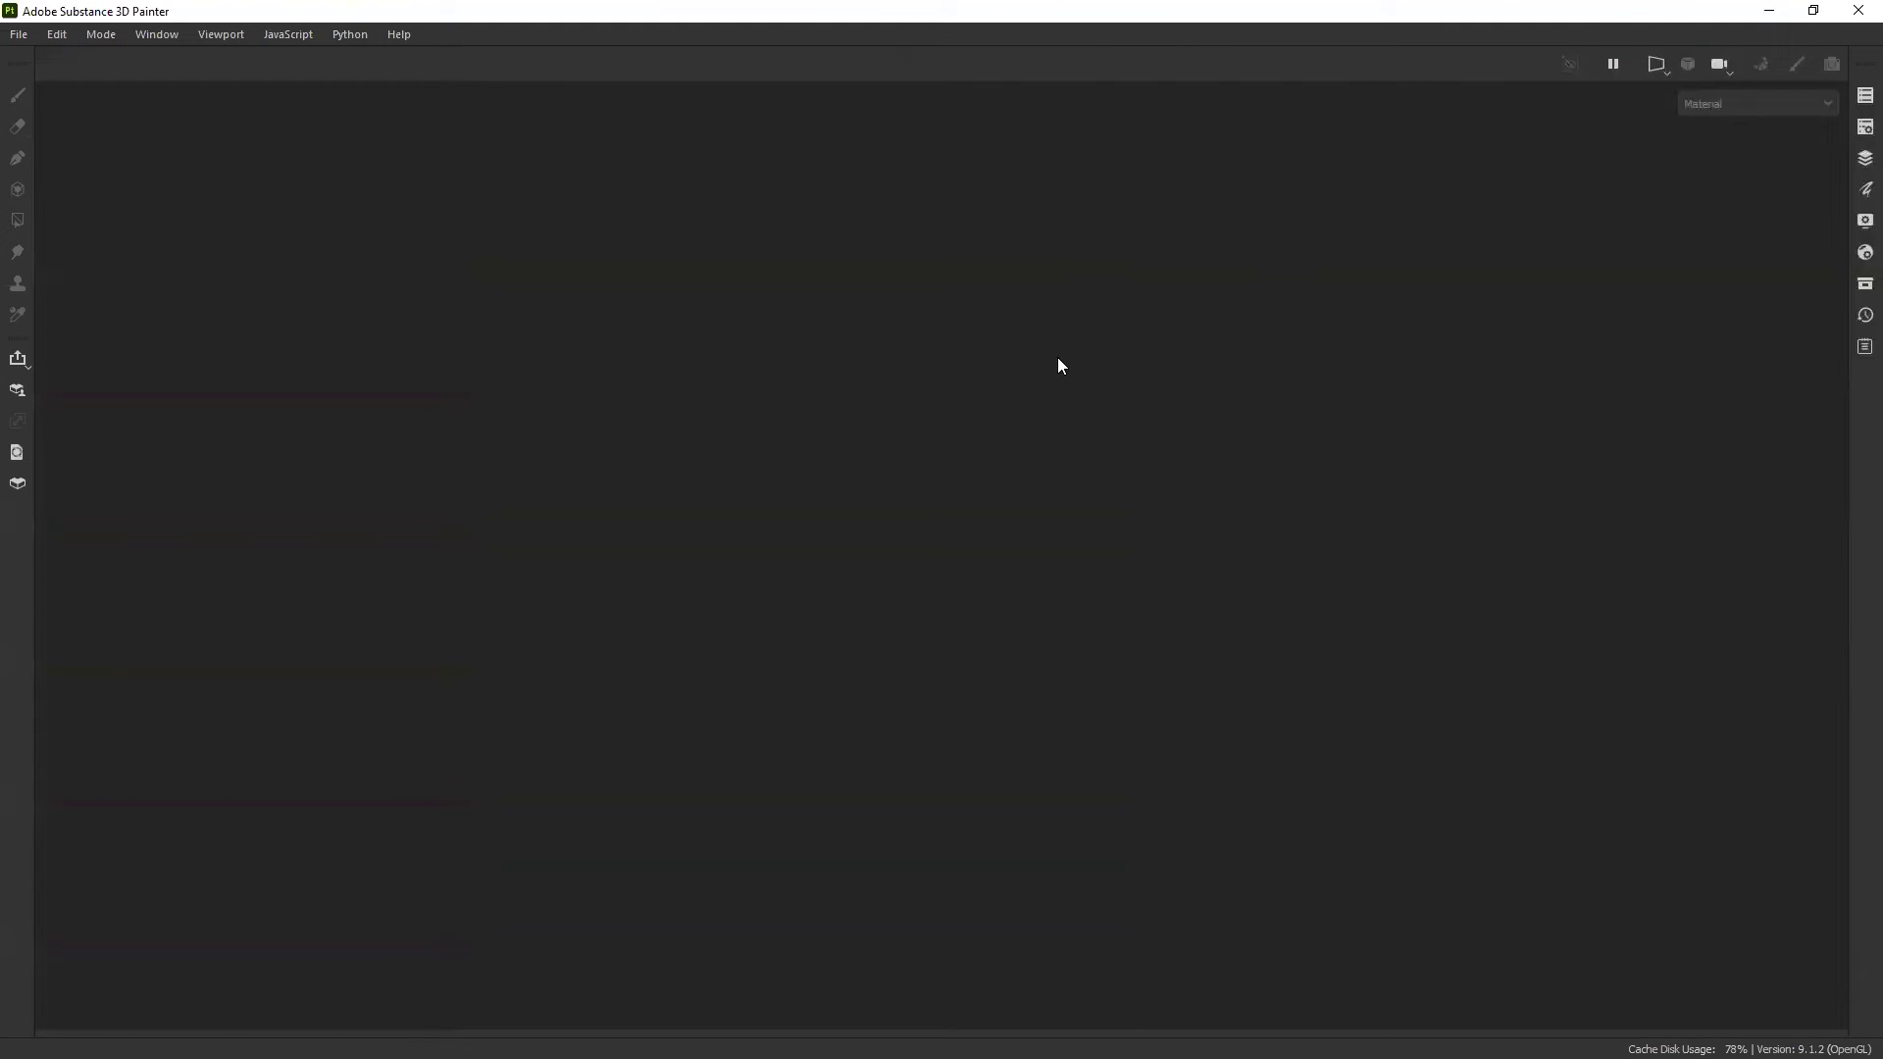
key(Tab)
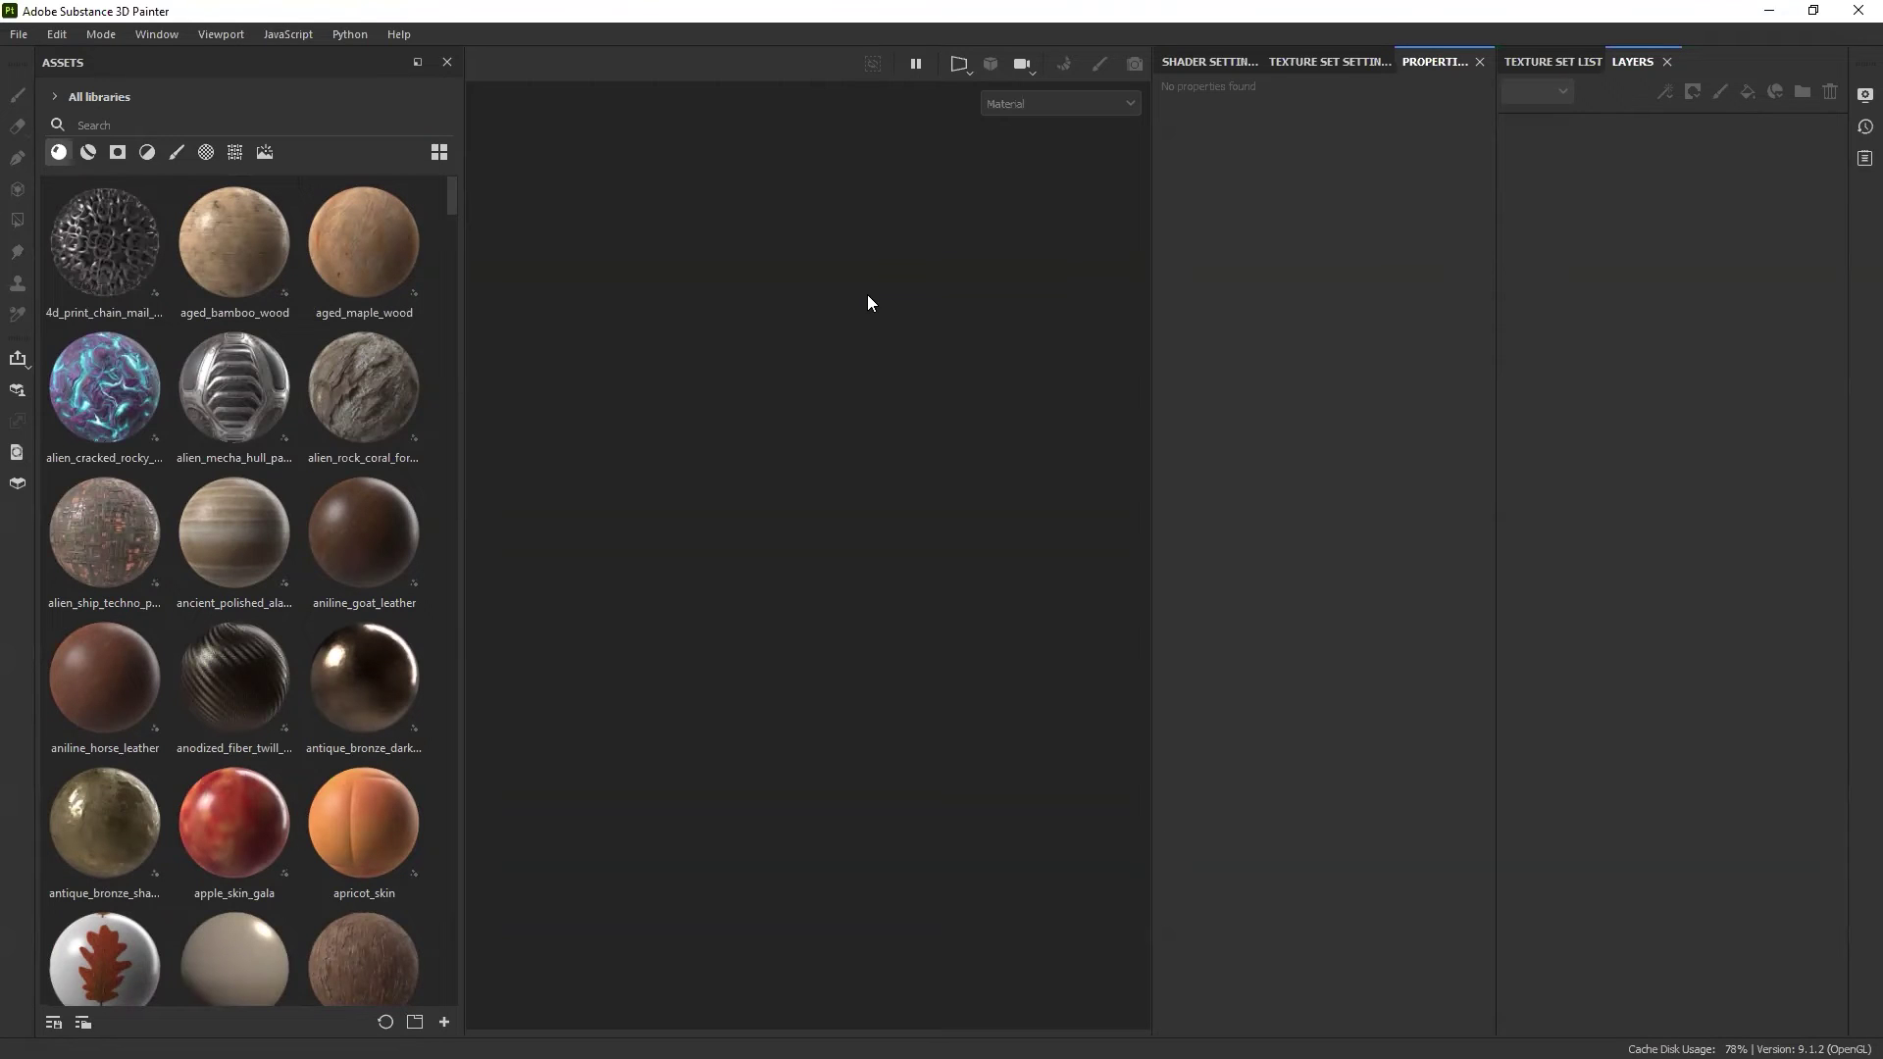
key(Tab)
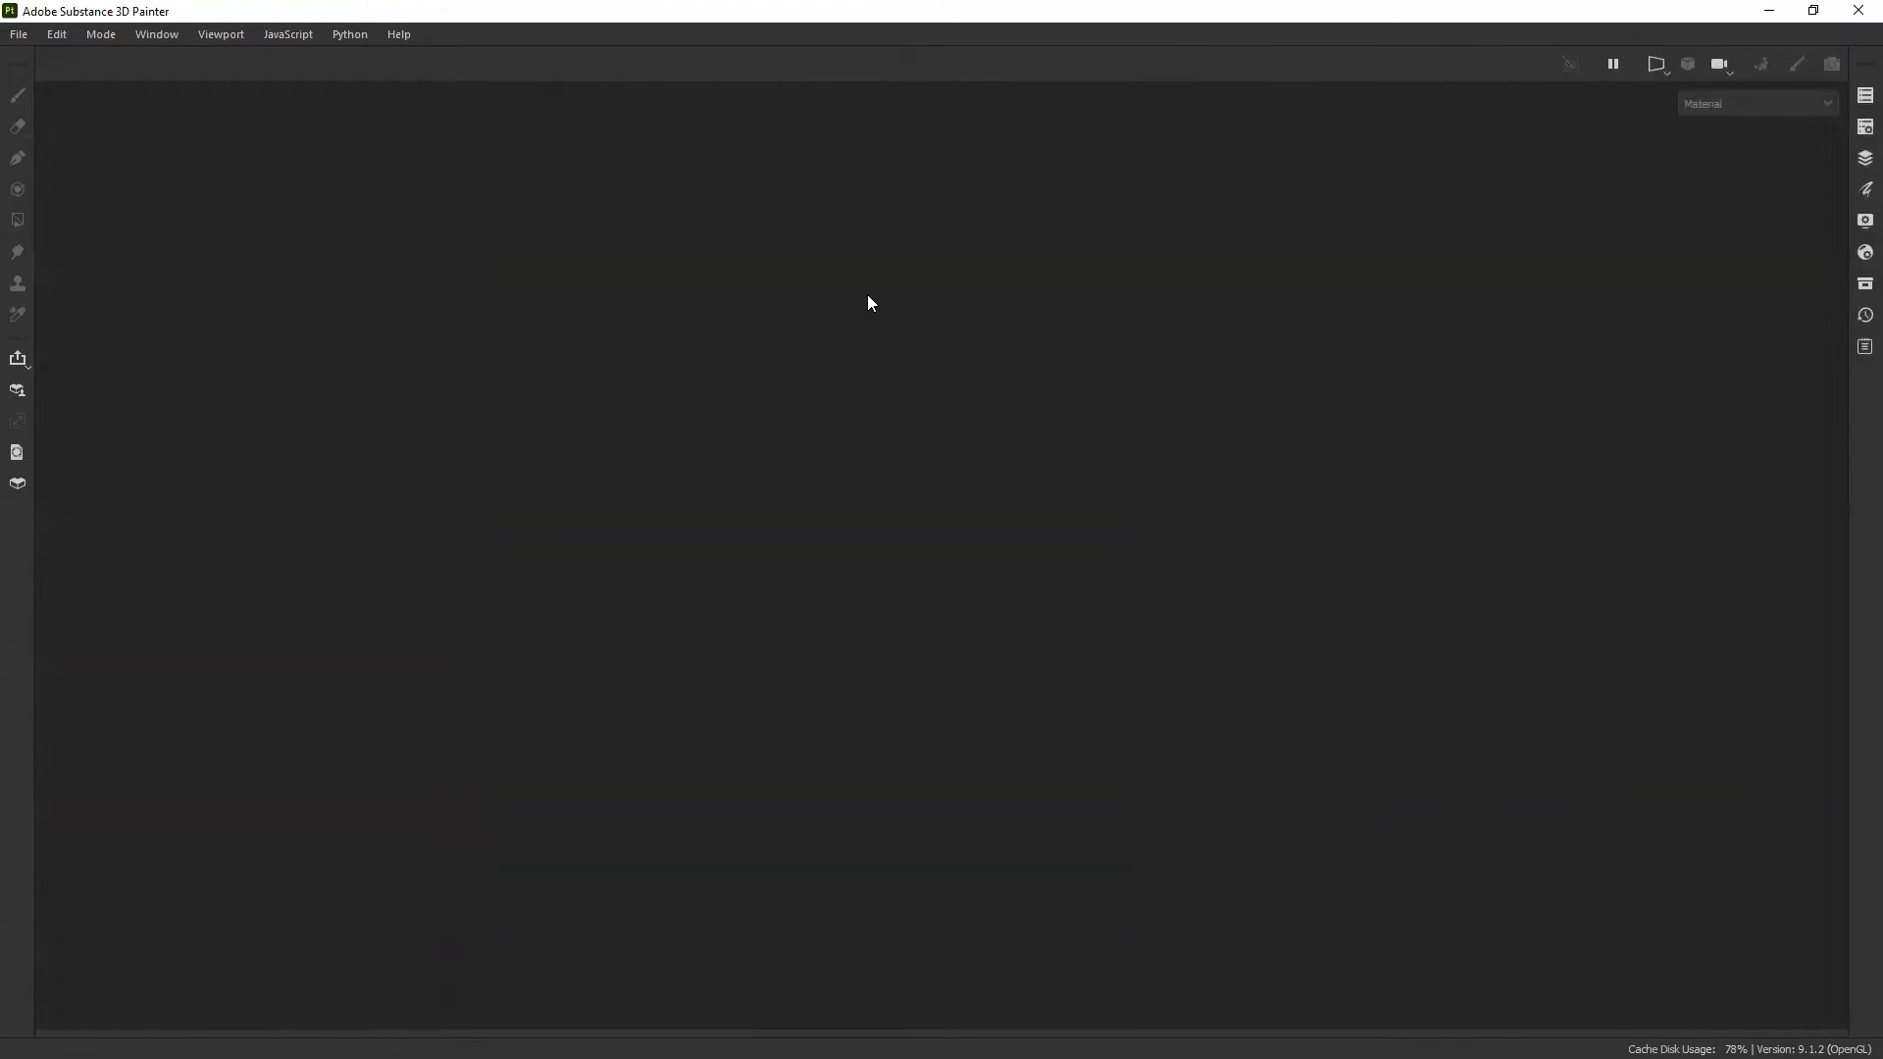
key(Tab)
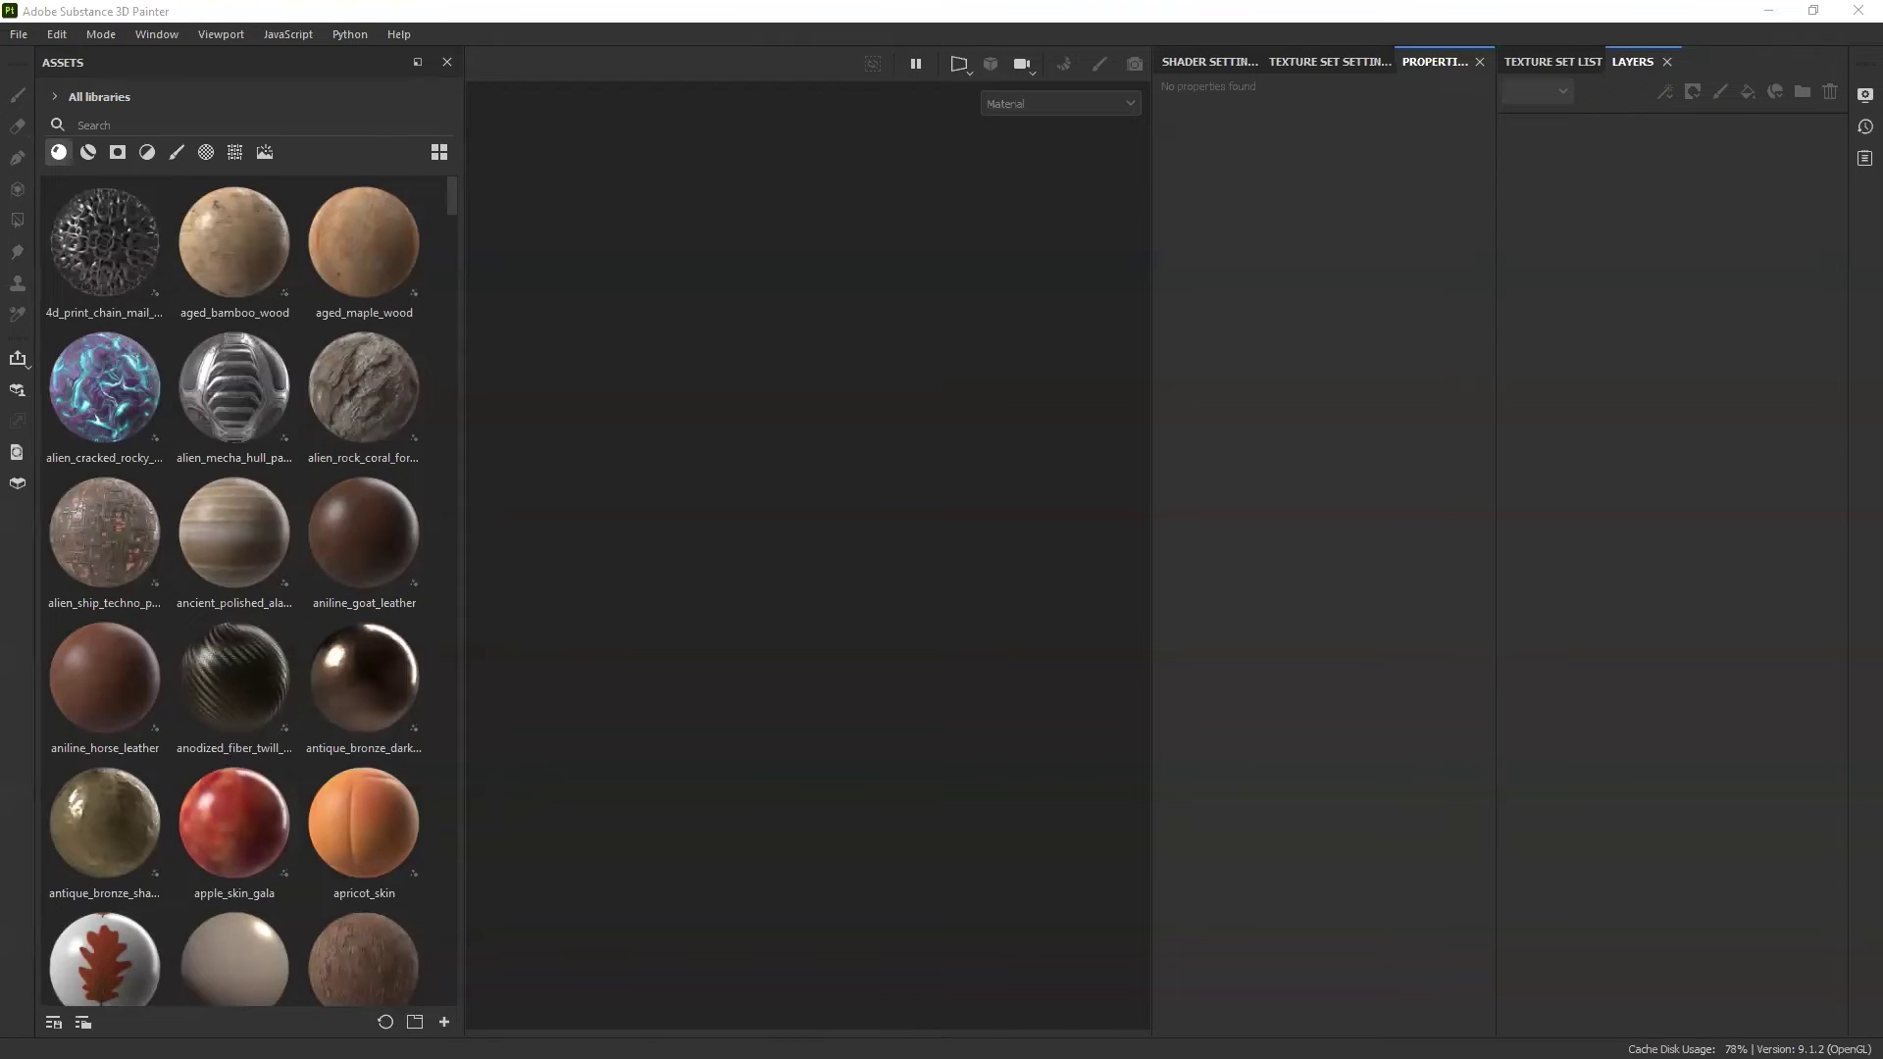
Step: Create a new project in Substance 3D Painter from Creature_low.fbx, keeping Auto-unwrap enabled
drag(1378, 326, 710, 417)
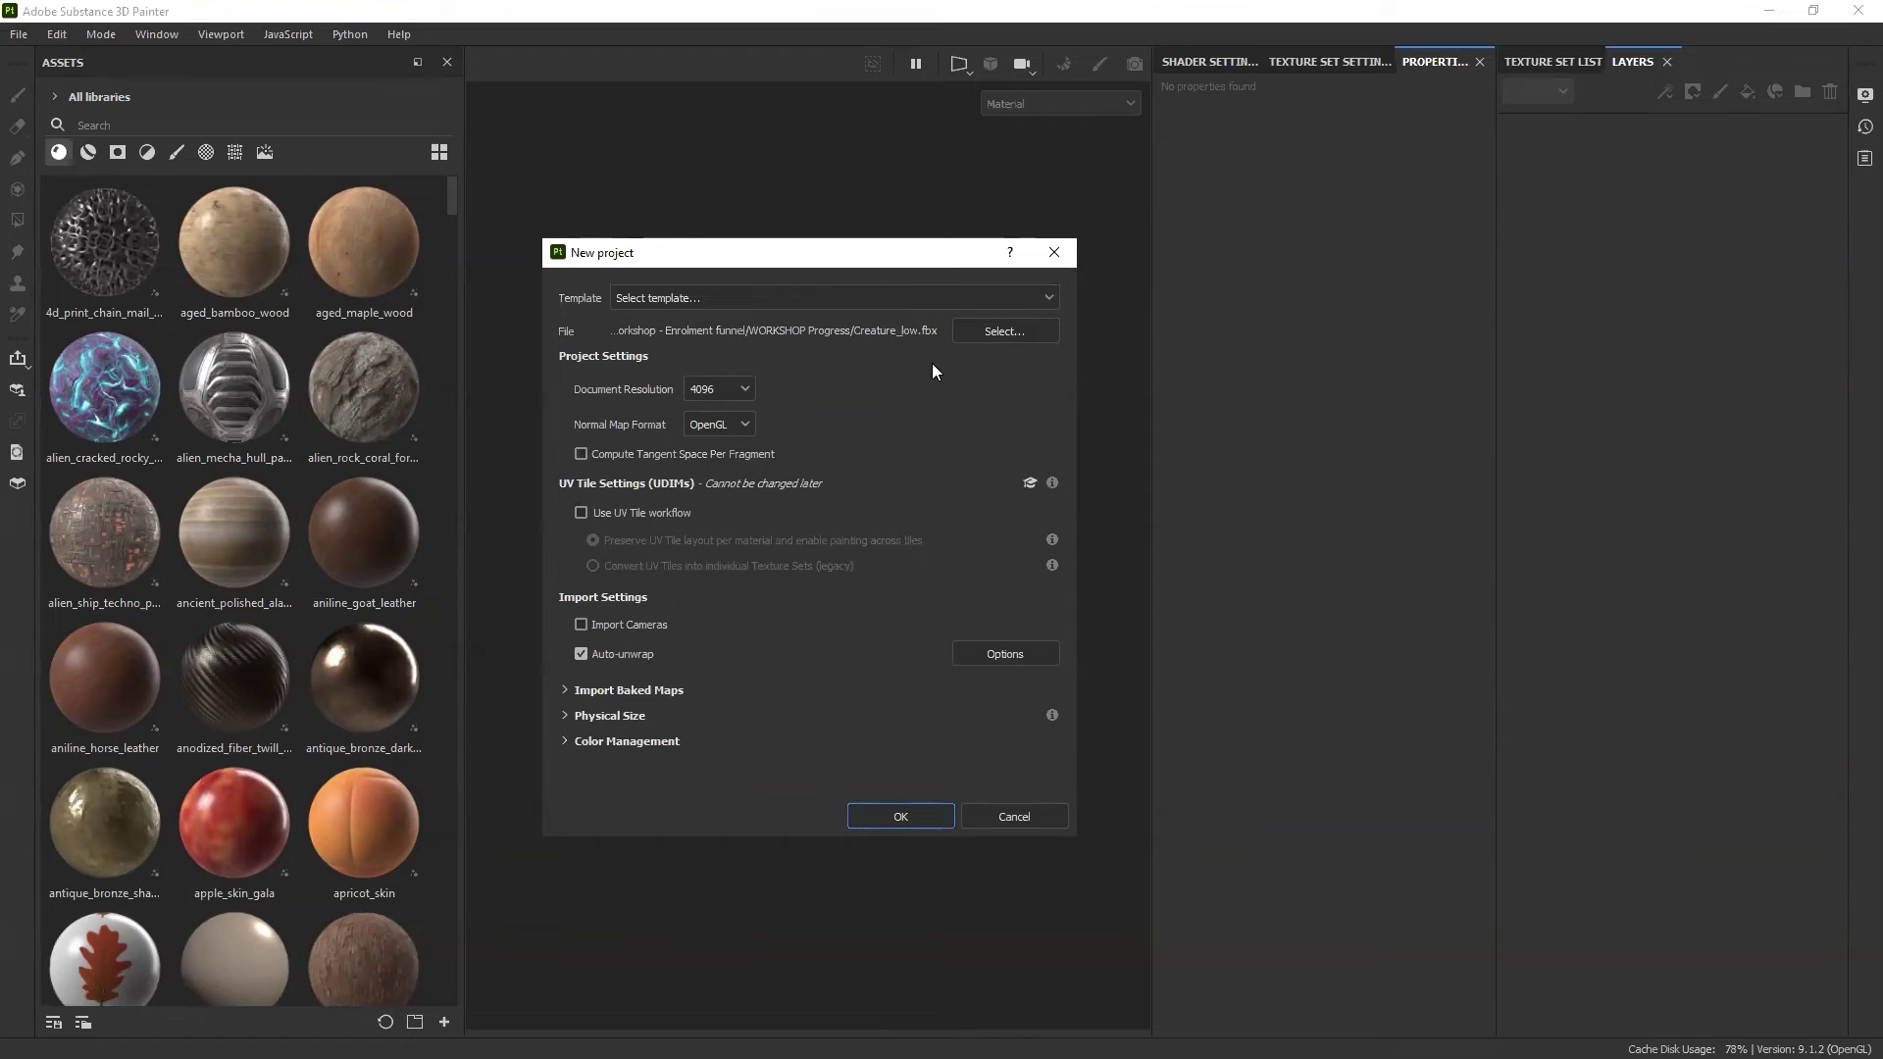
click(581, 655)
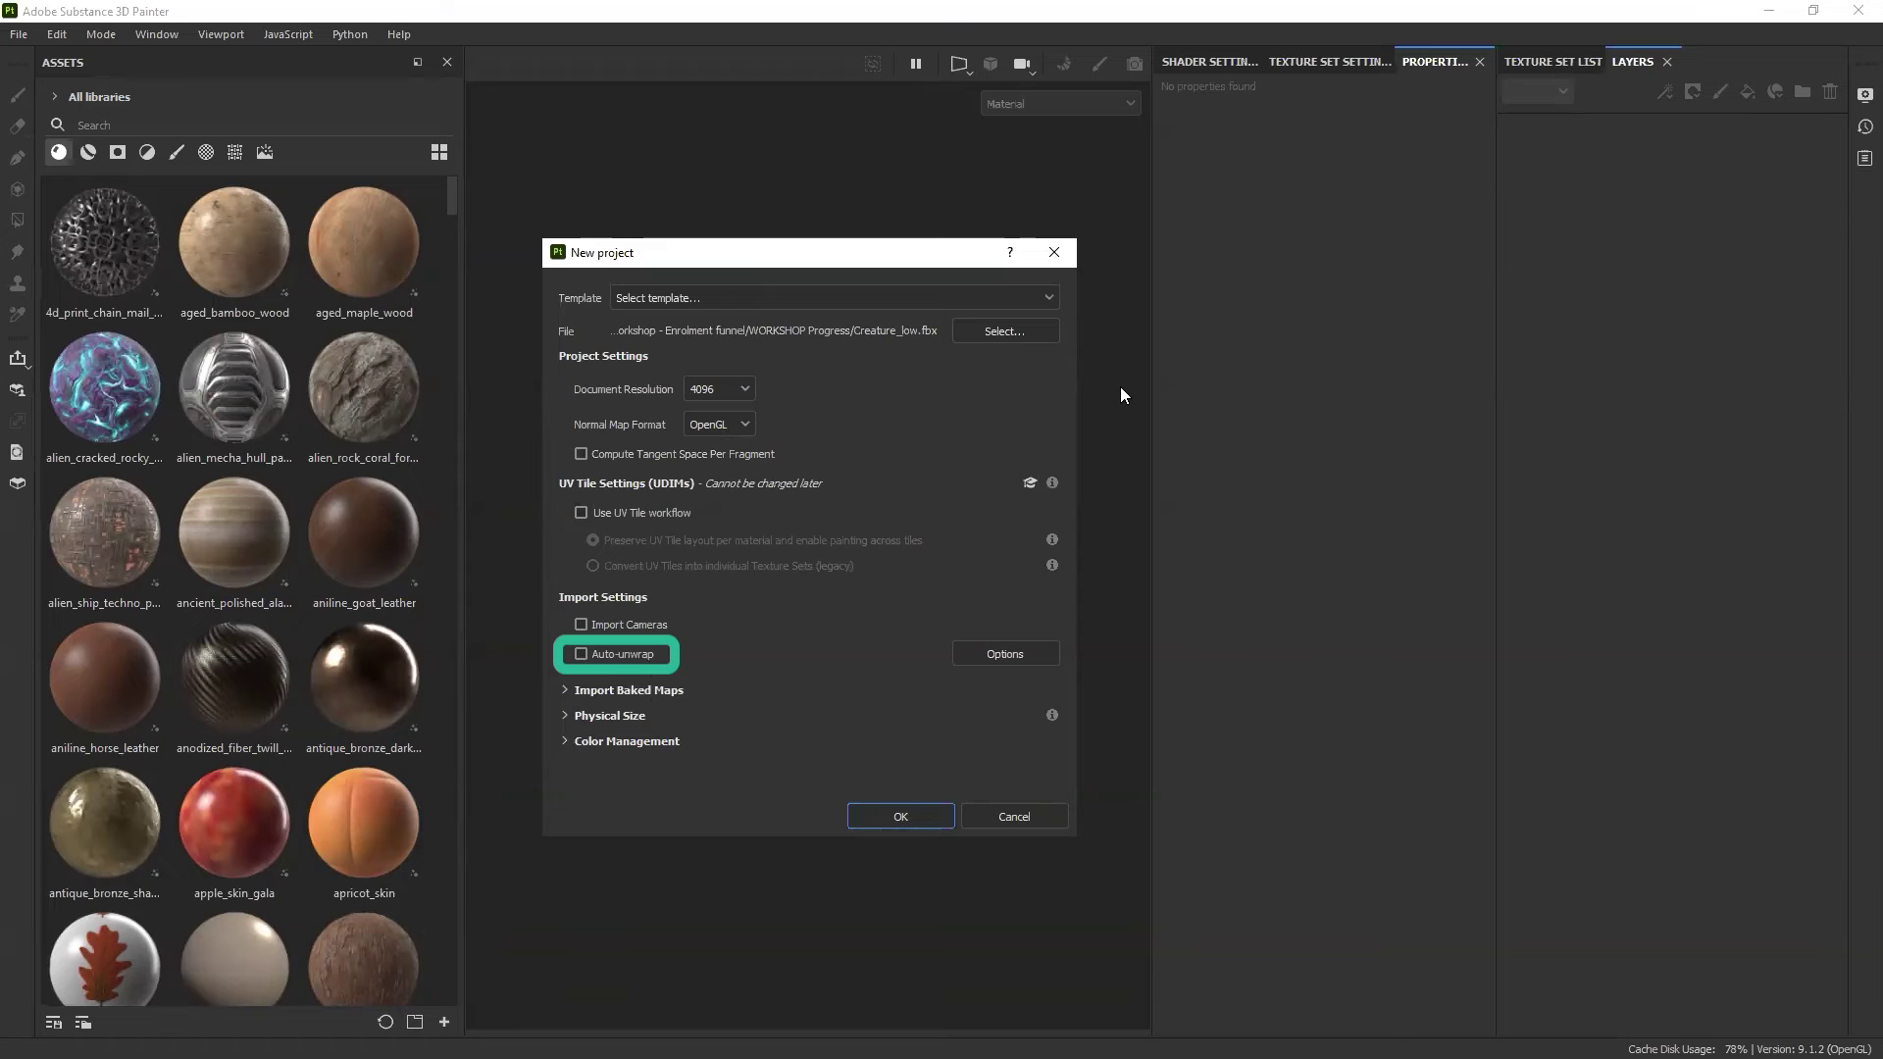
click(584, 654)
click(902, 816)
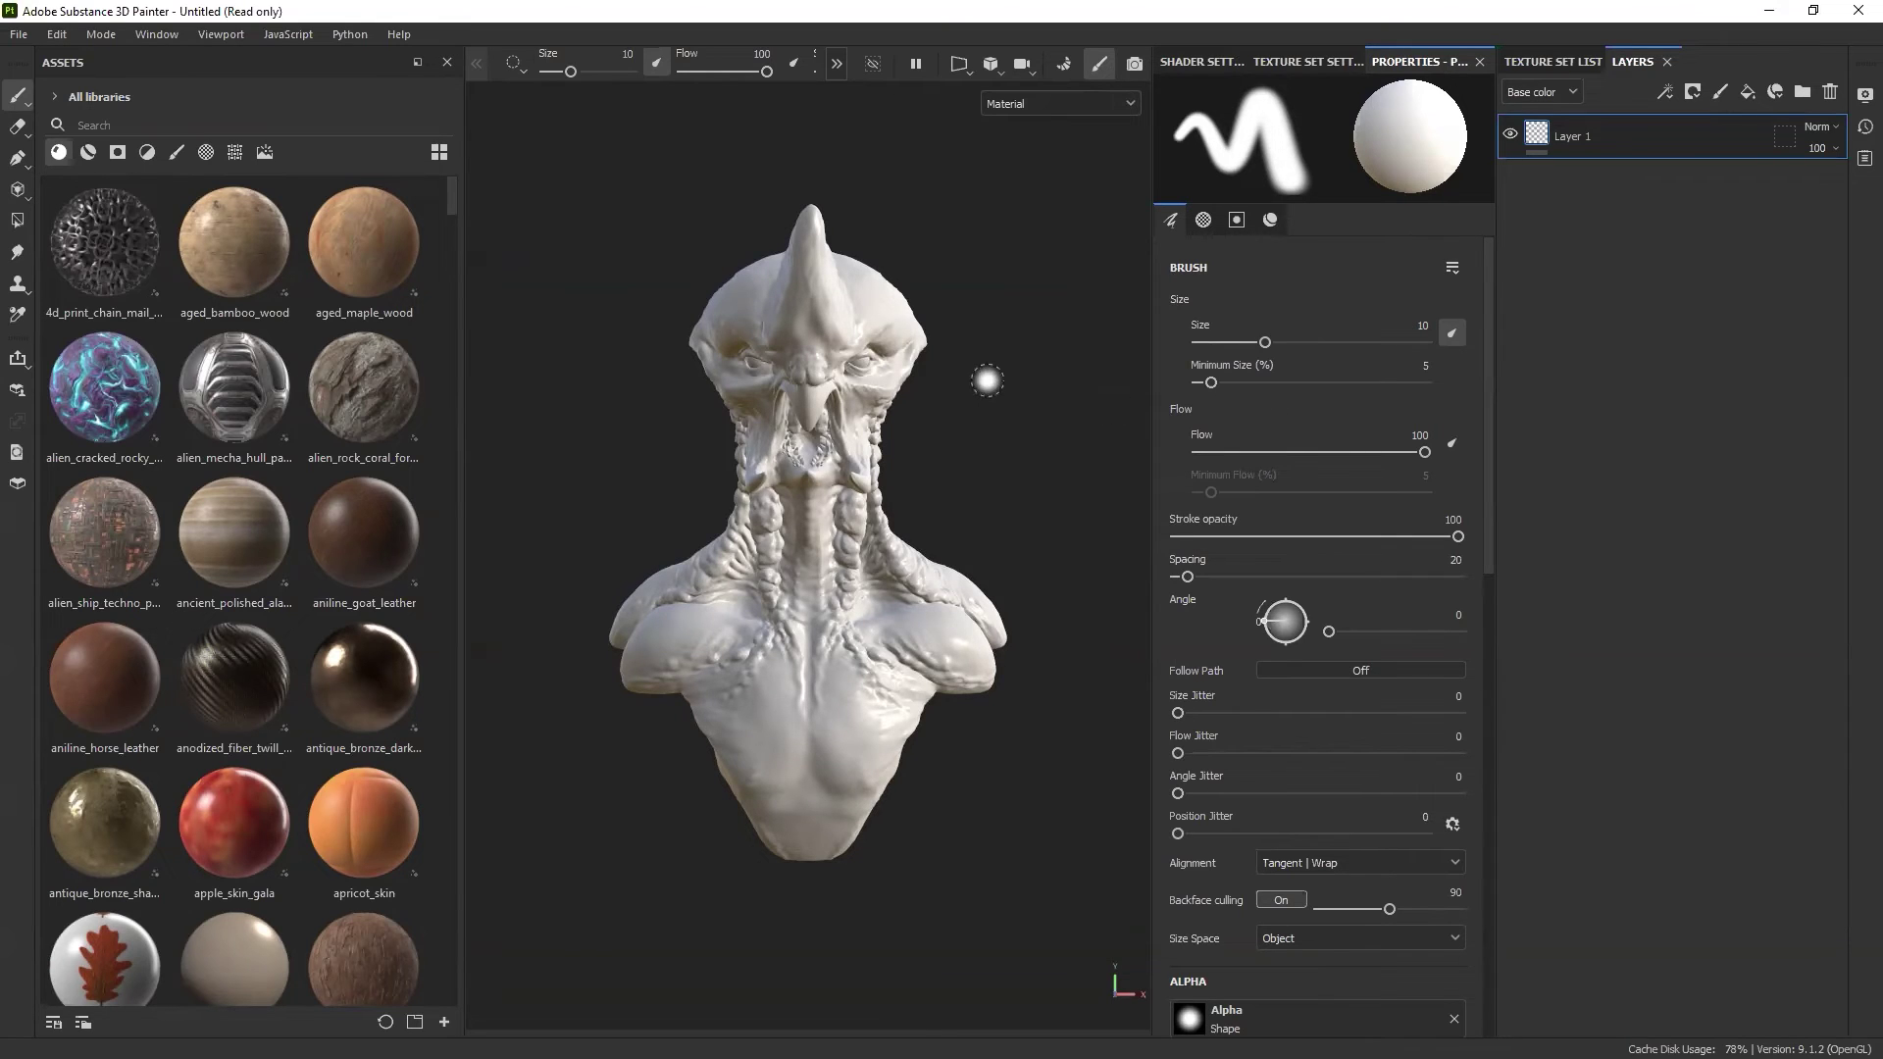
Step: Show the 3D and 2D views side by side and examine the bust's automatically unwrapped UV islands
mouse_move(1003, 359)
alt+mouse_down()
mouse_move(1540, 353)
mouse_move(996, 333)
mouse_move(1030, 365)
mouse_move(1072, 353)
mouse_move(1025, 350)
alt+mouse_up()
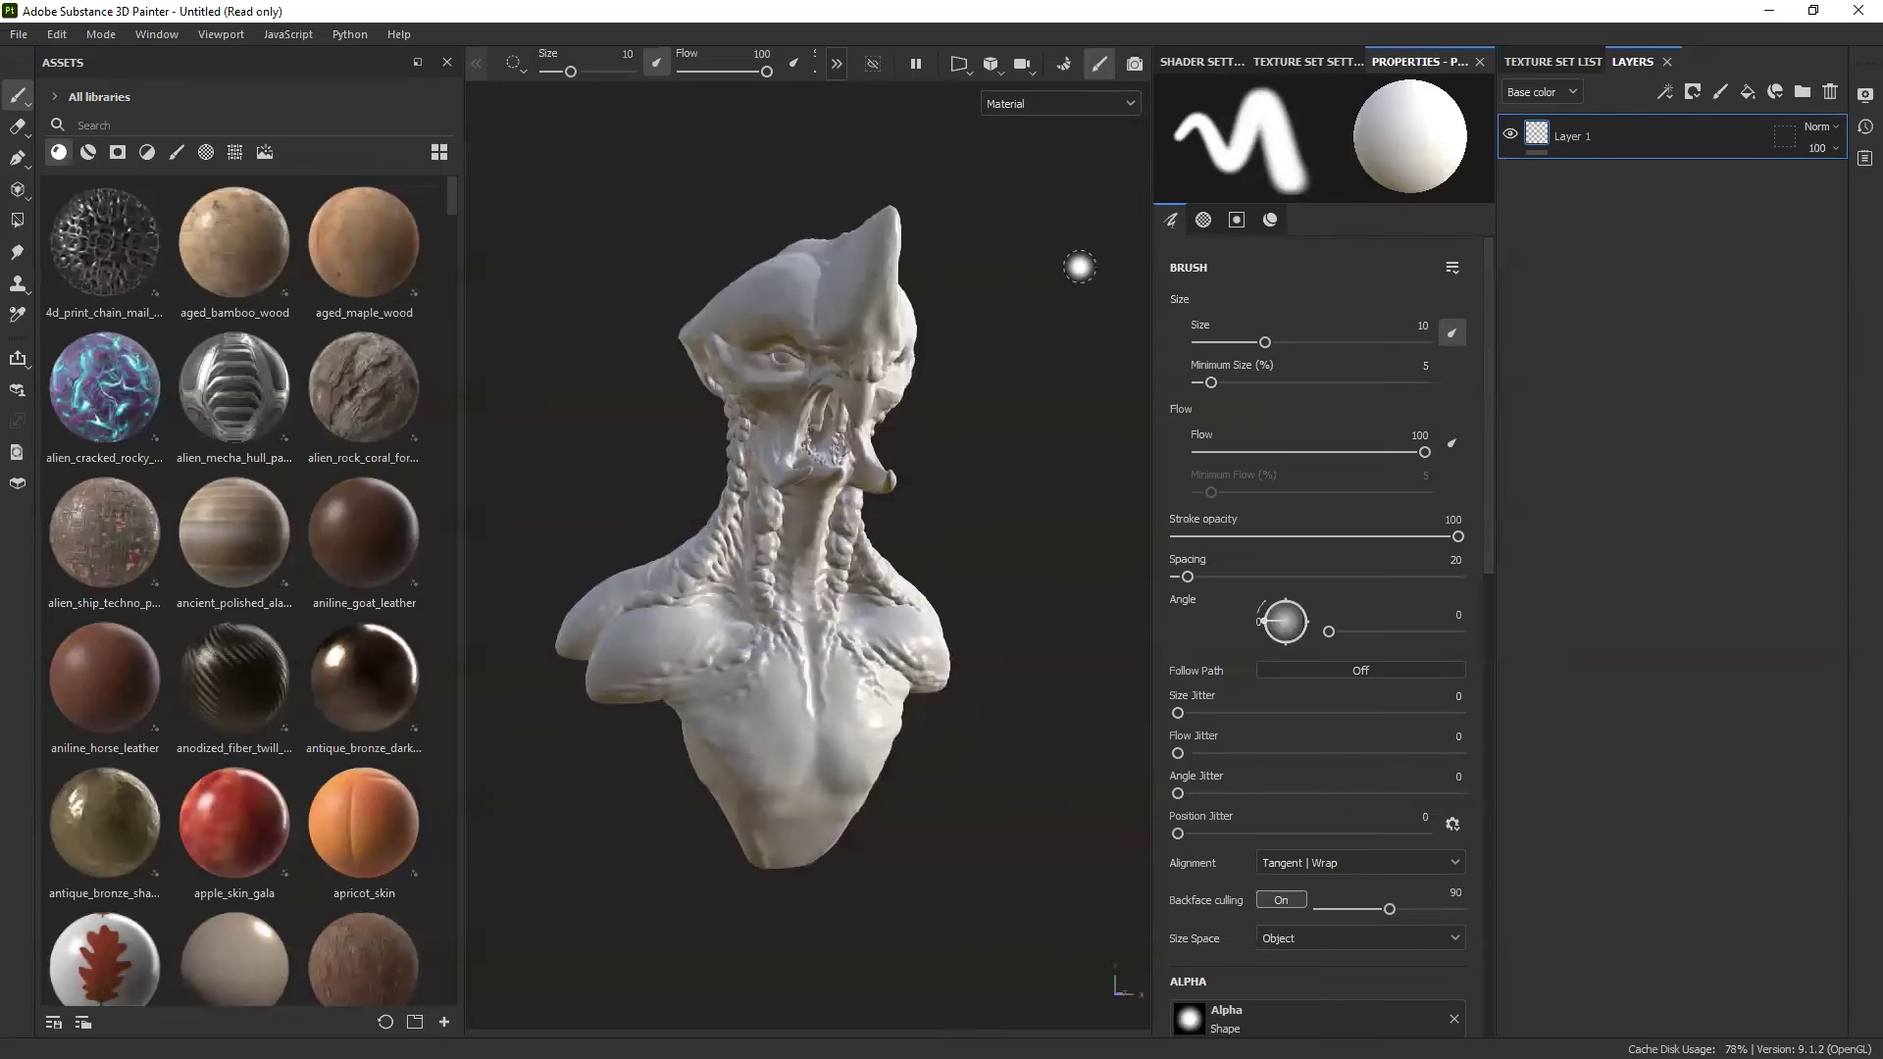
click(963, 66)
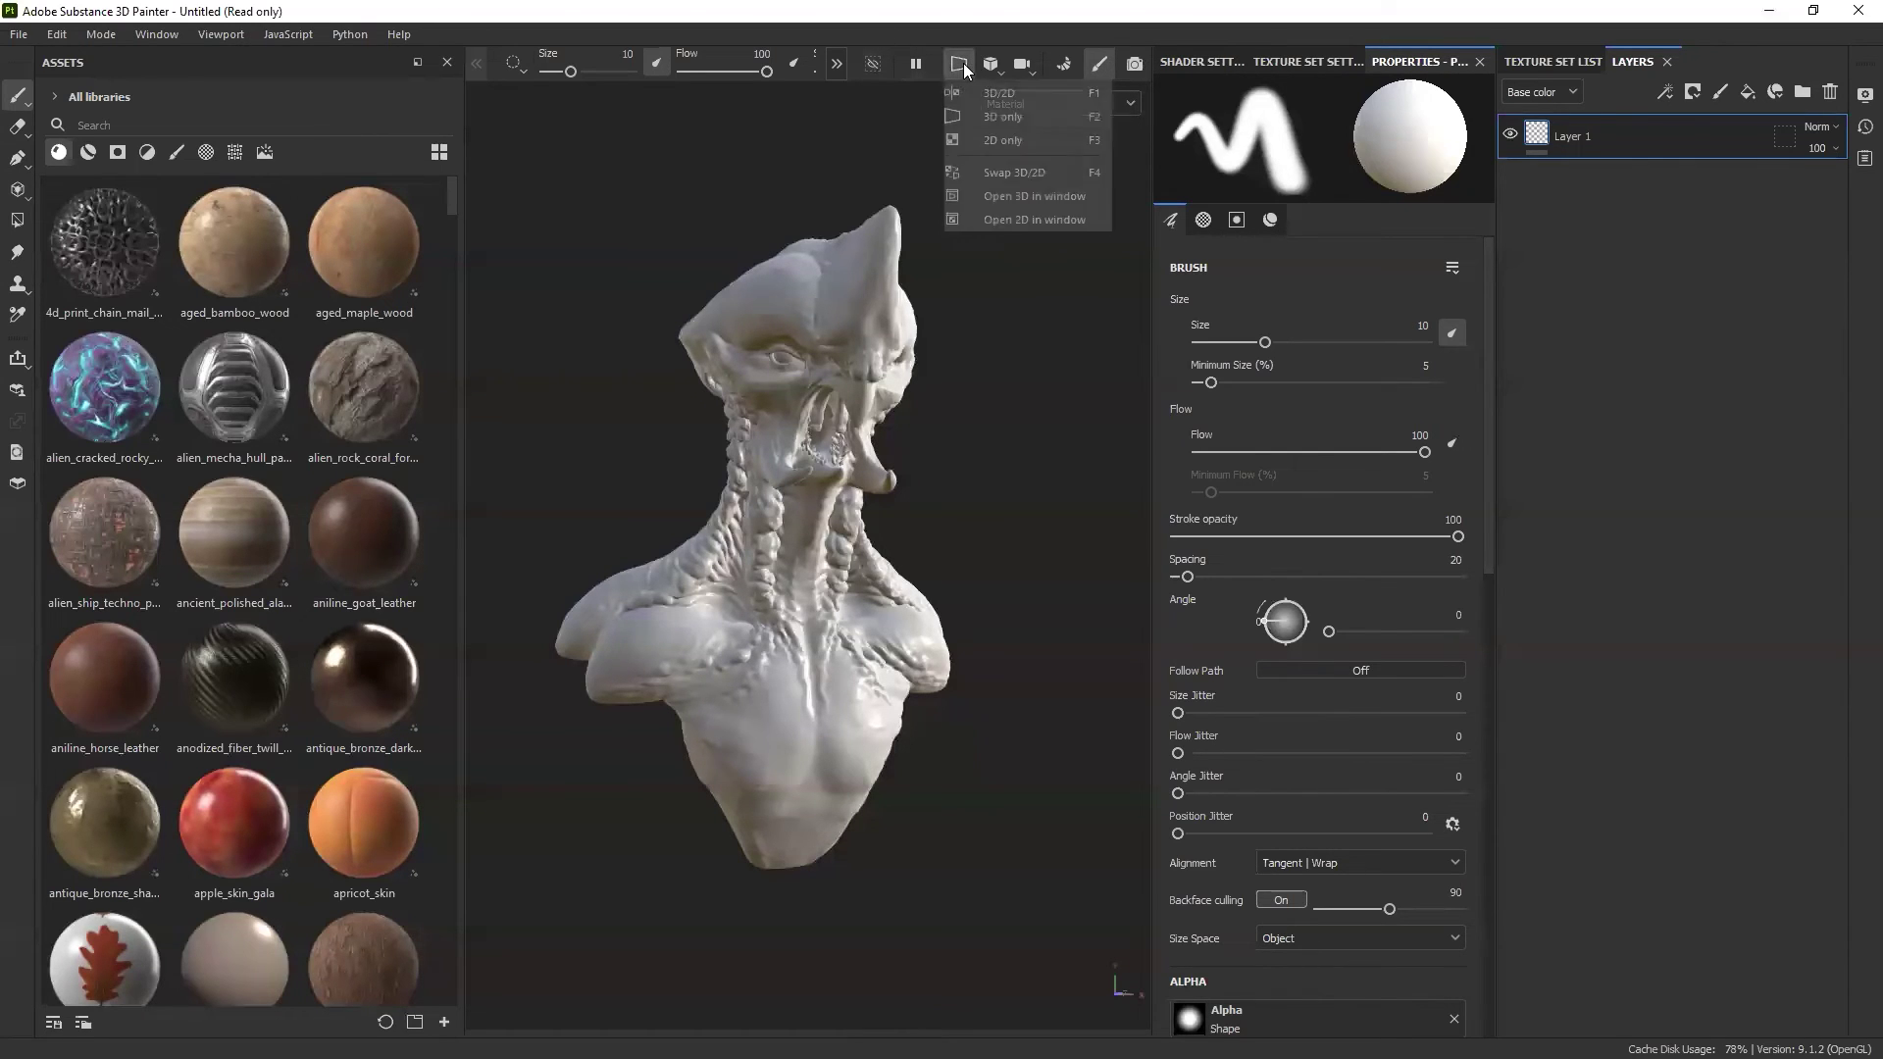
click(1016, 94)
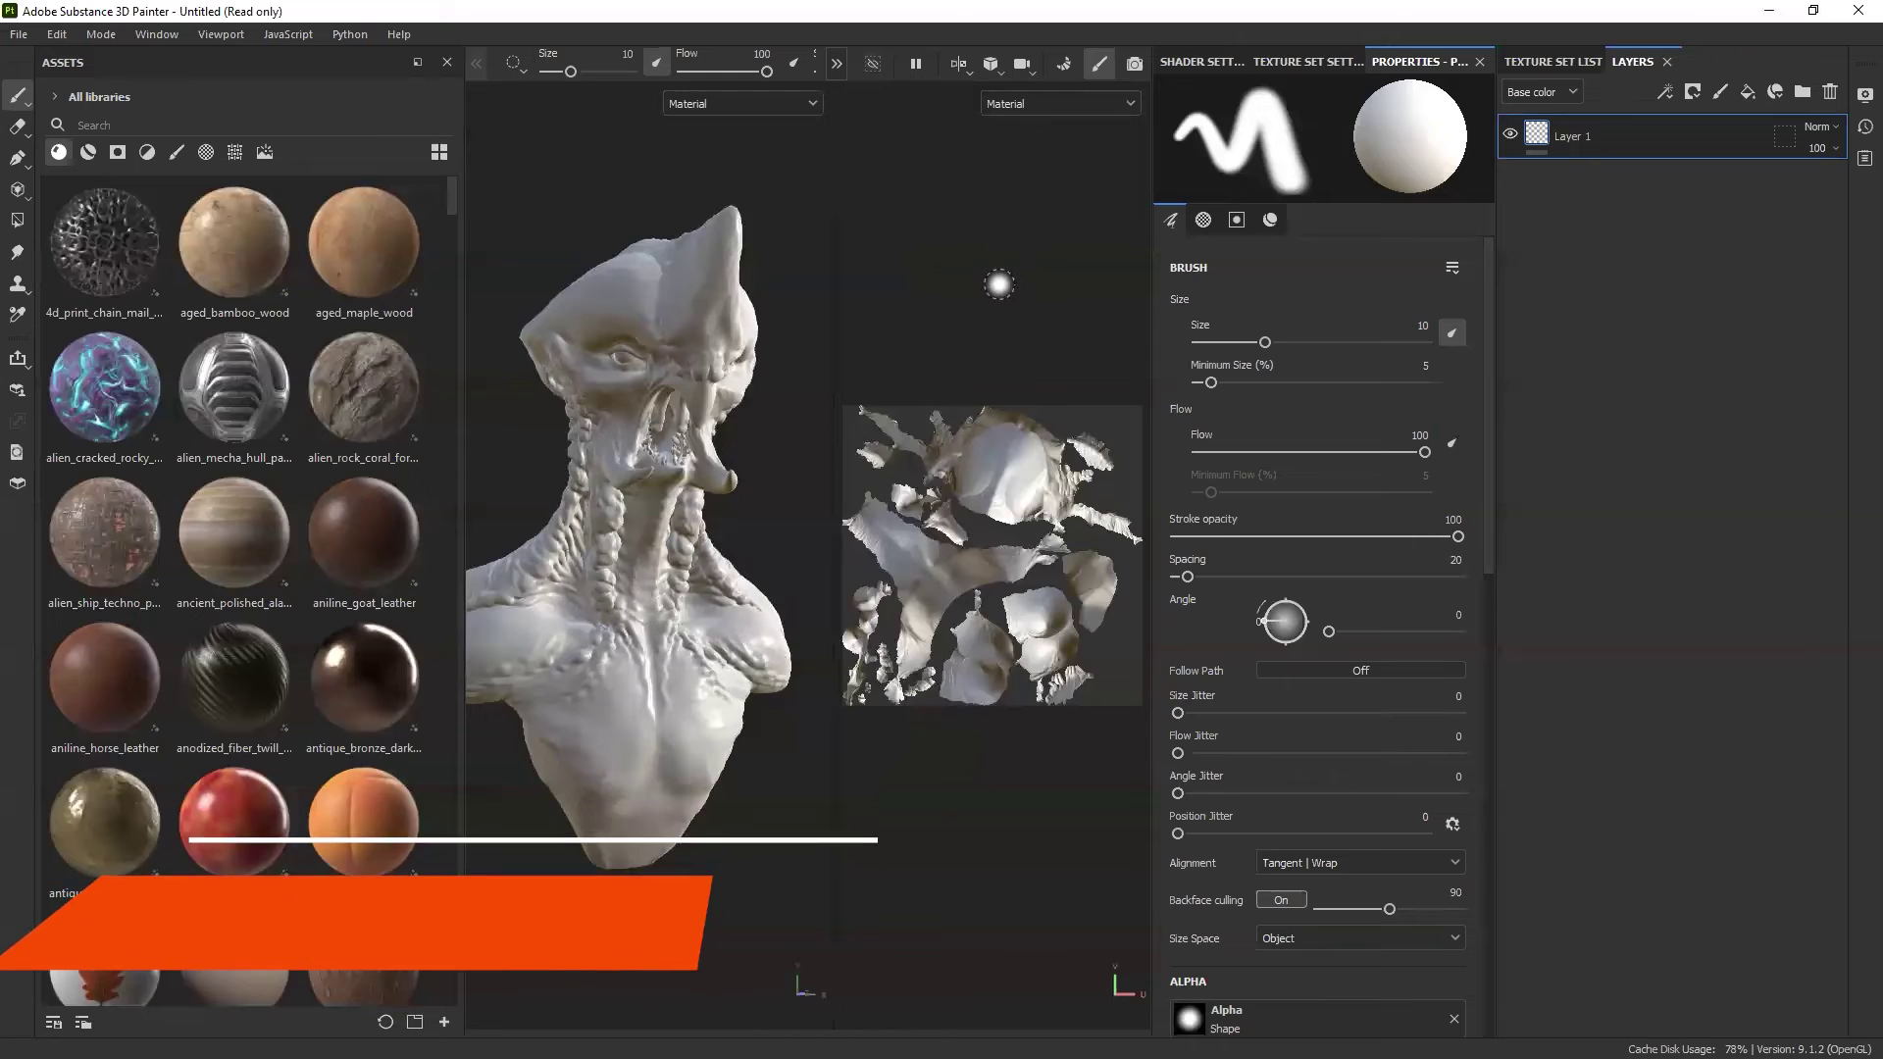
key(Tab)
scroll(762, 409, up, 3)
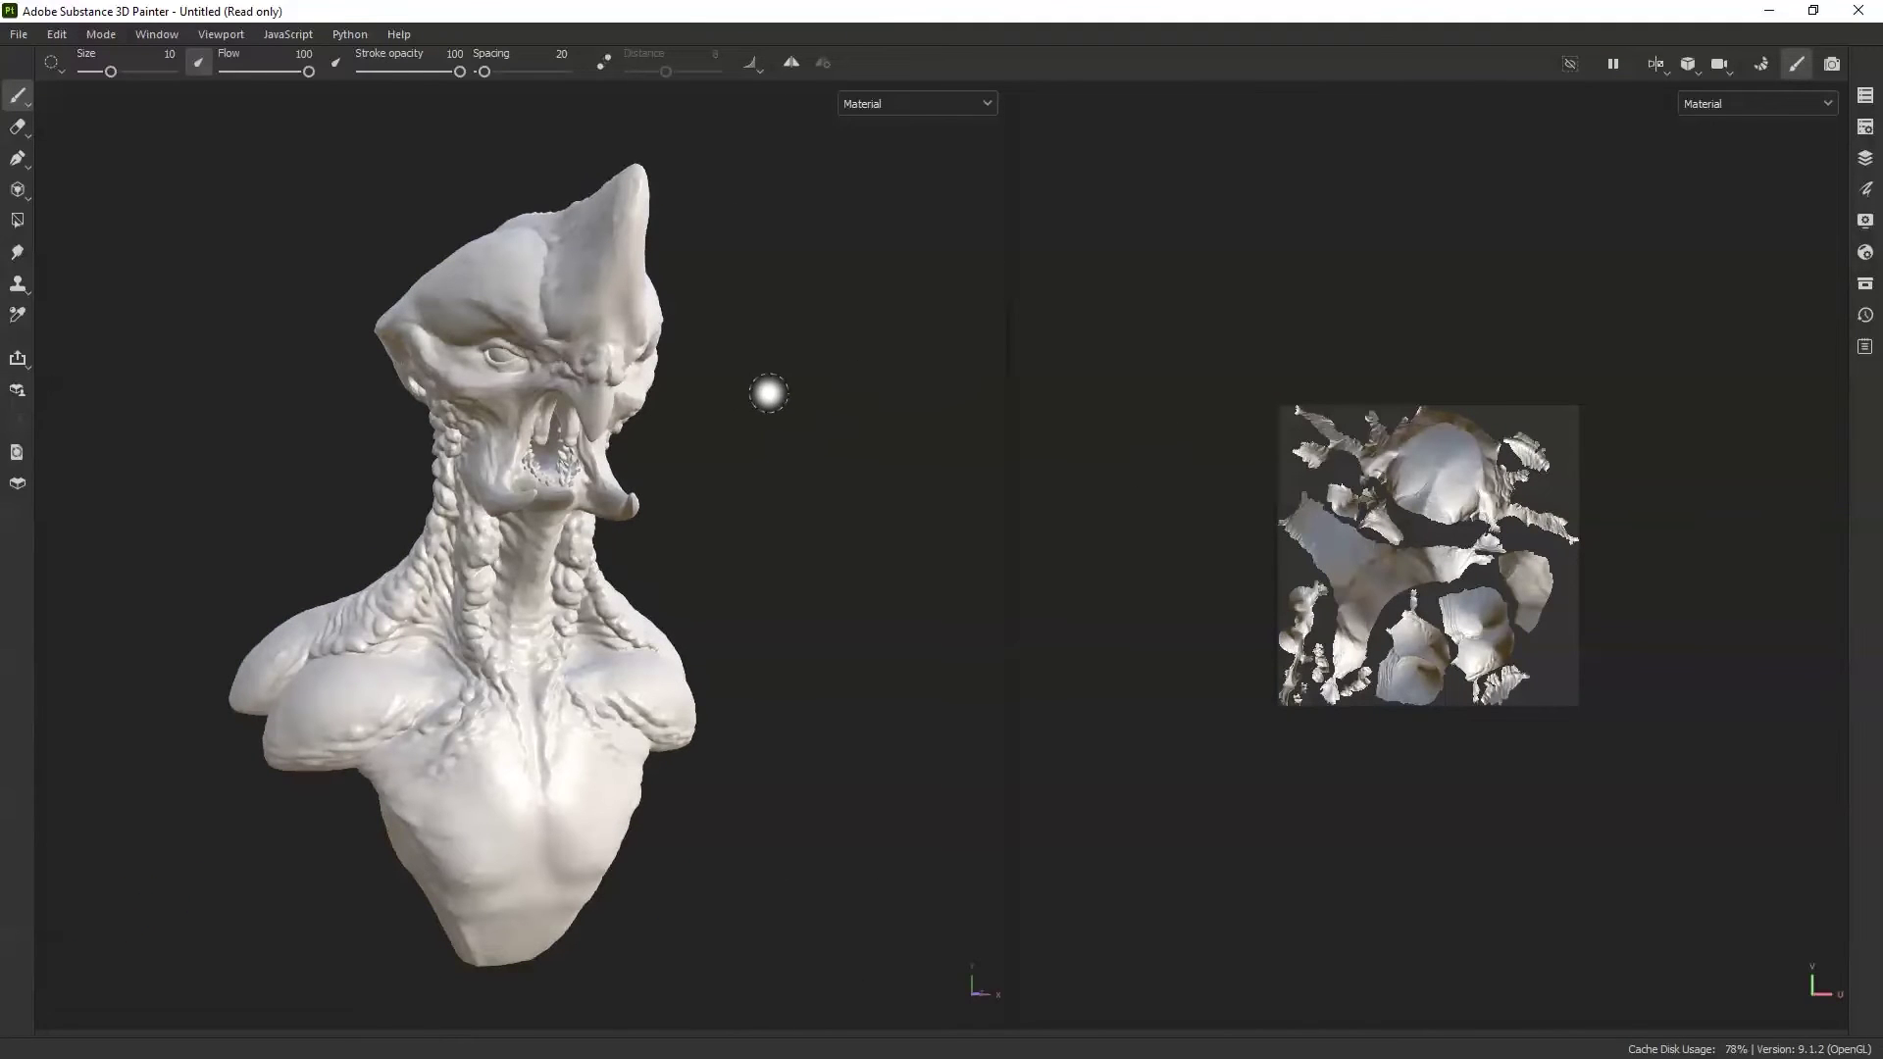
shift+right_drag(769, 396, 735, 399)
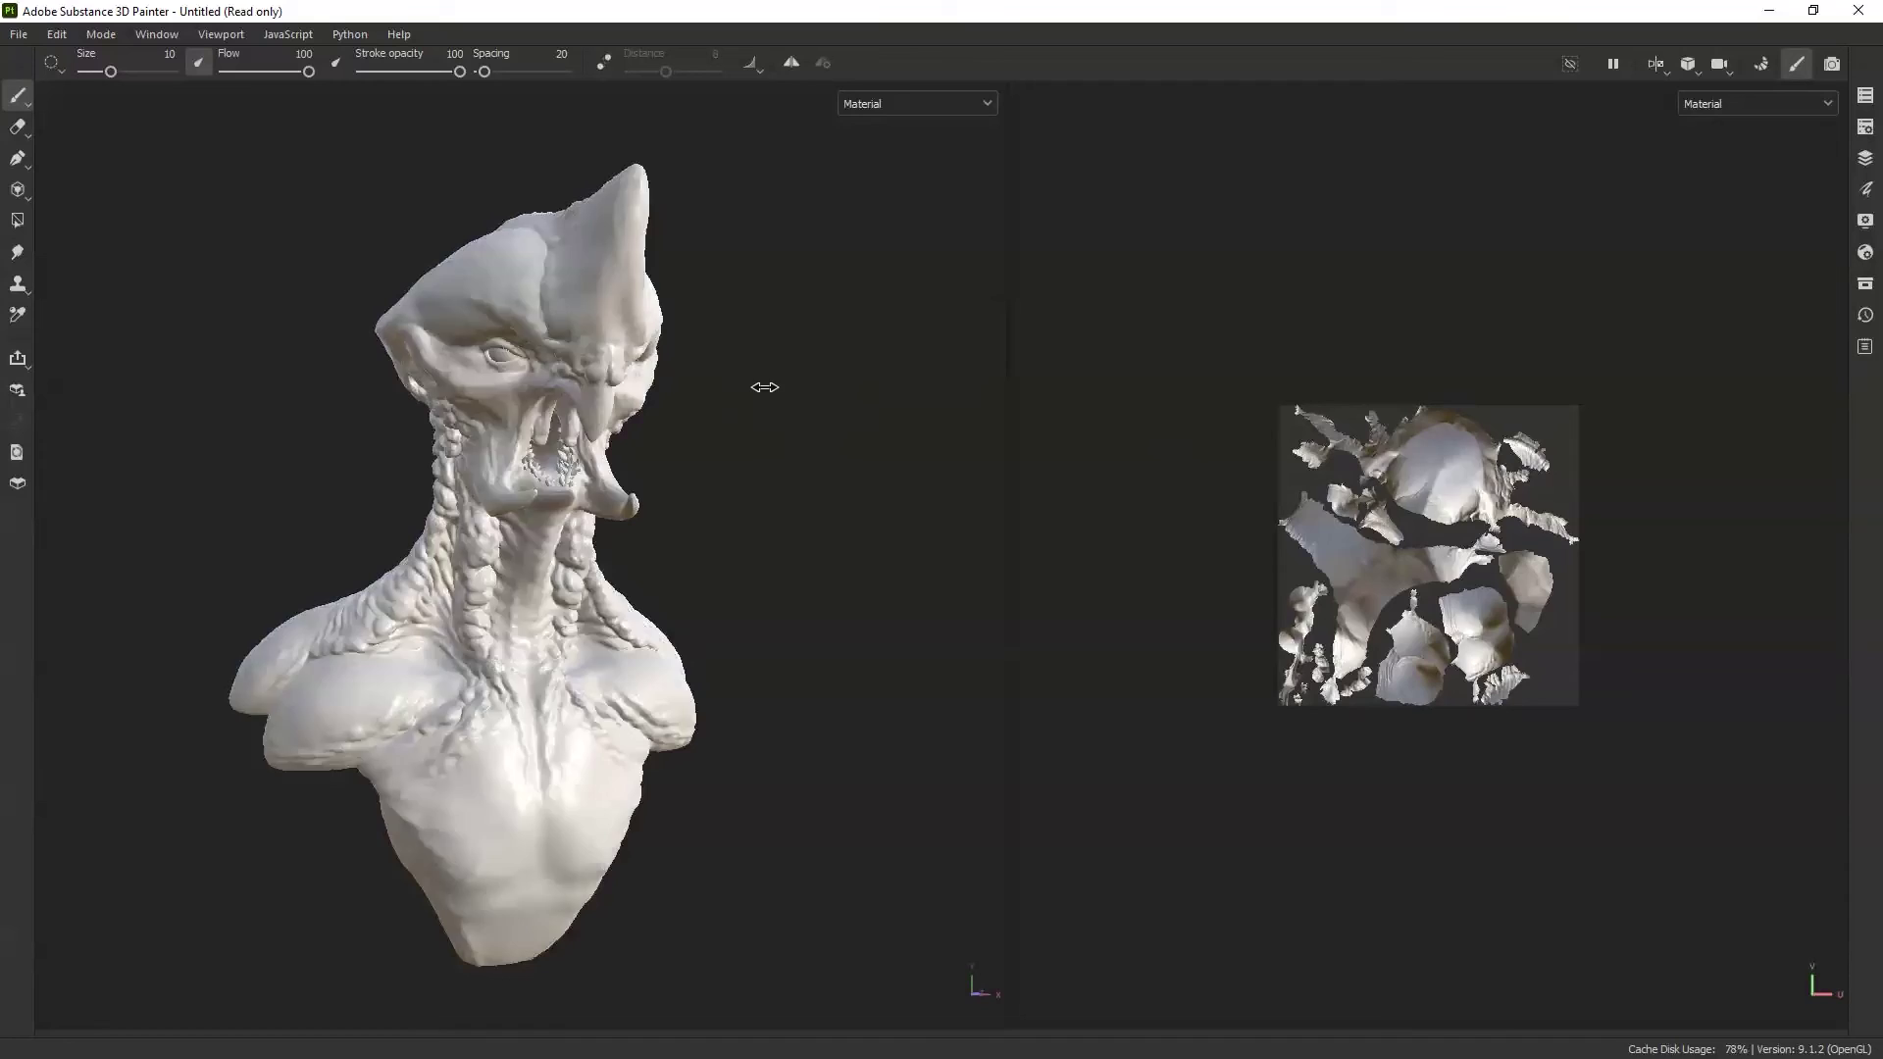
shift+right_drag(765, 388, 756, 383)
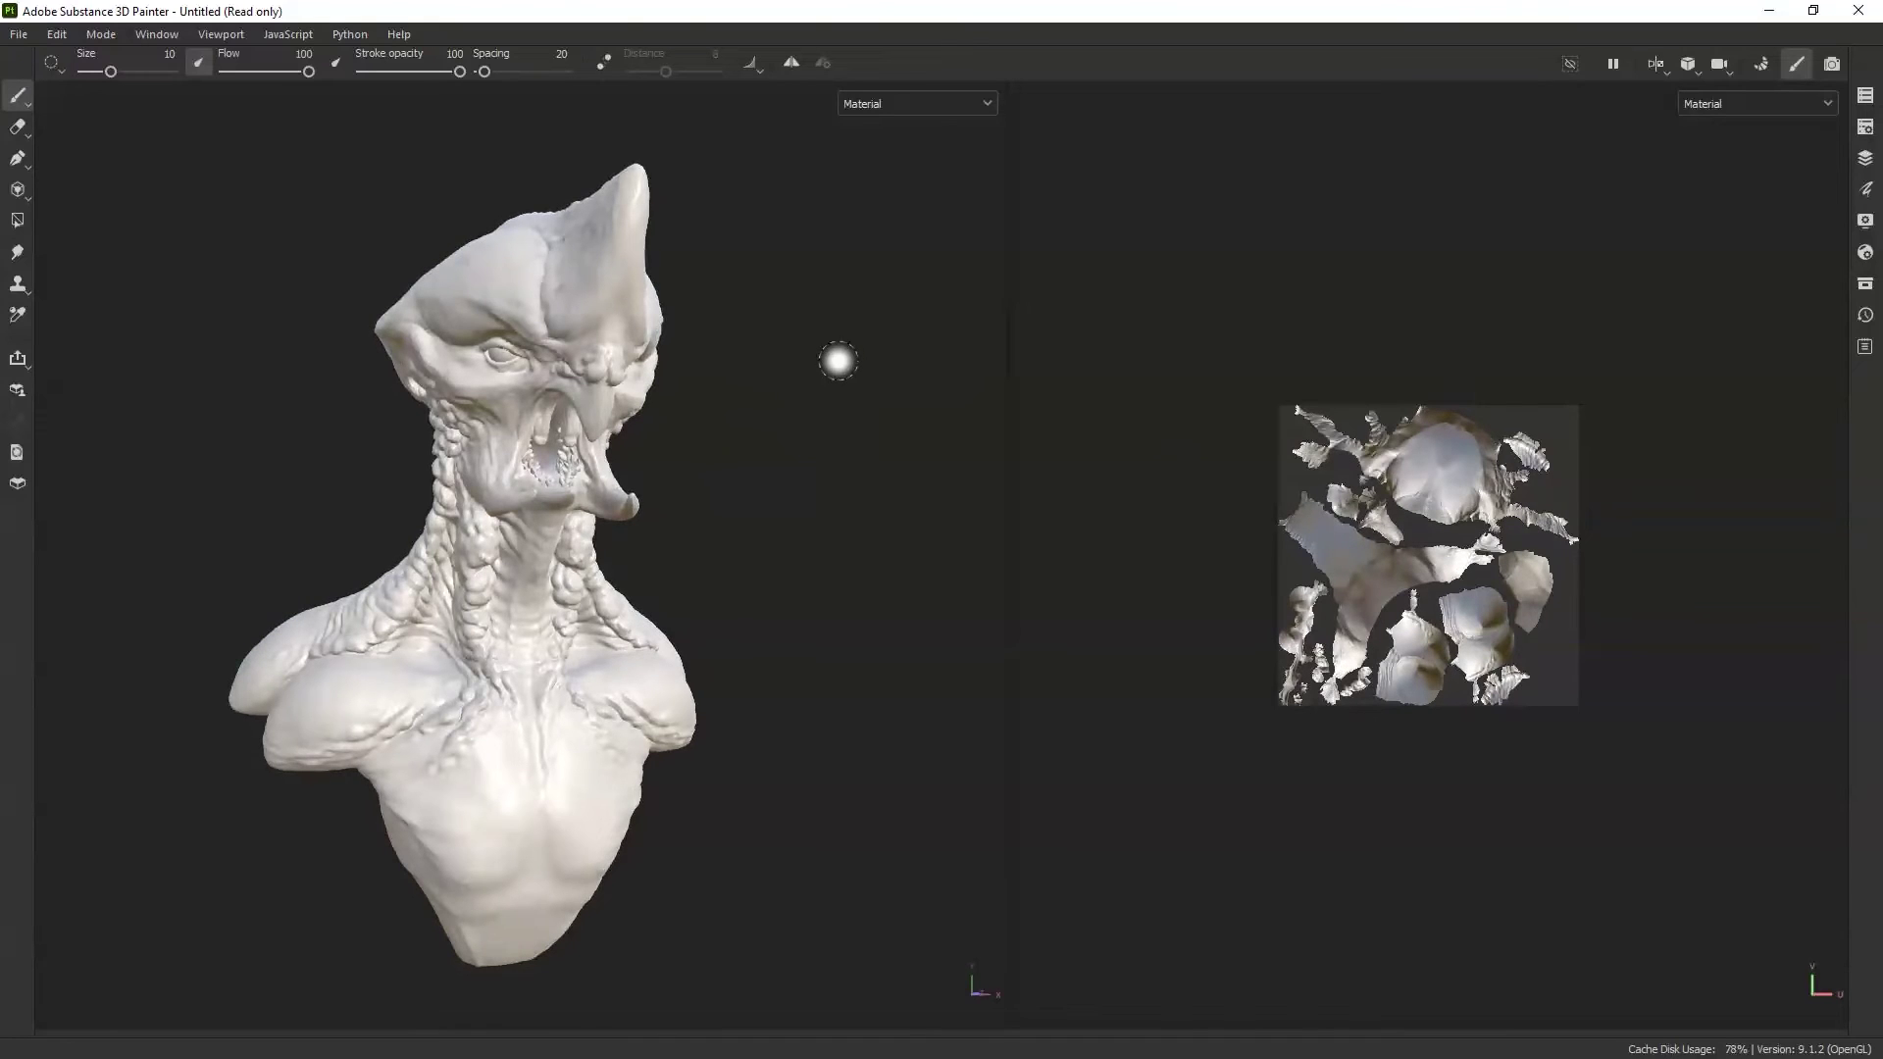
scroll(544, 378, up, 2)
scroll(1612, 609, up, 2)
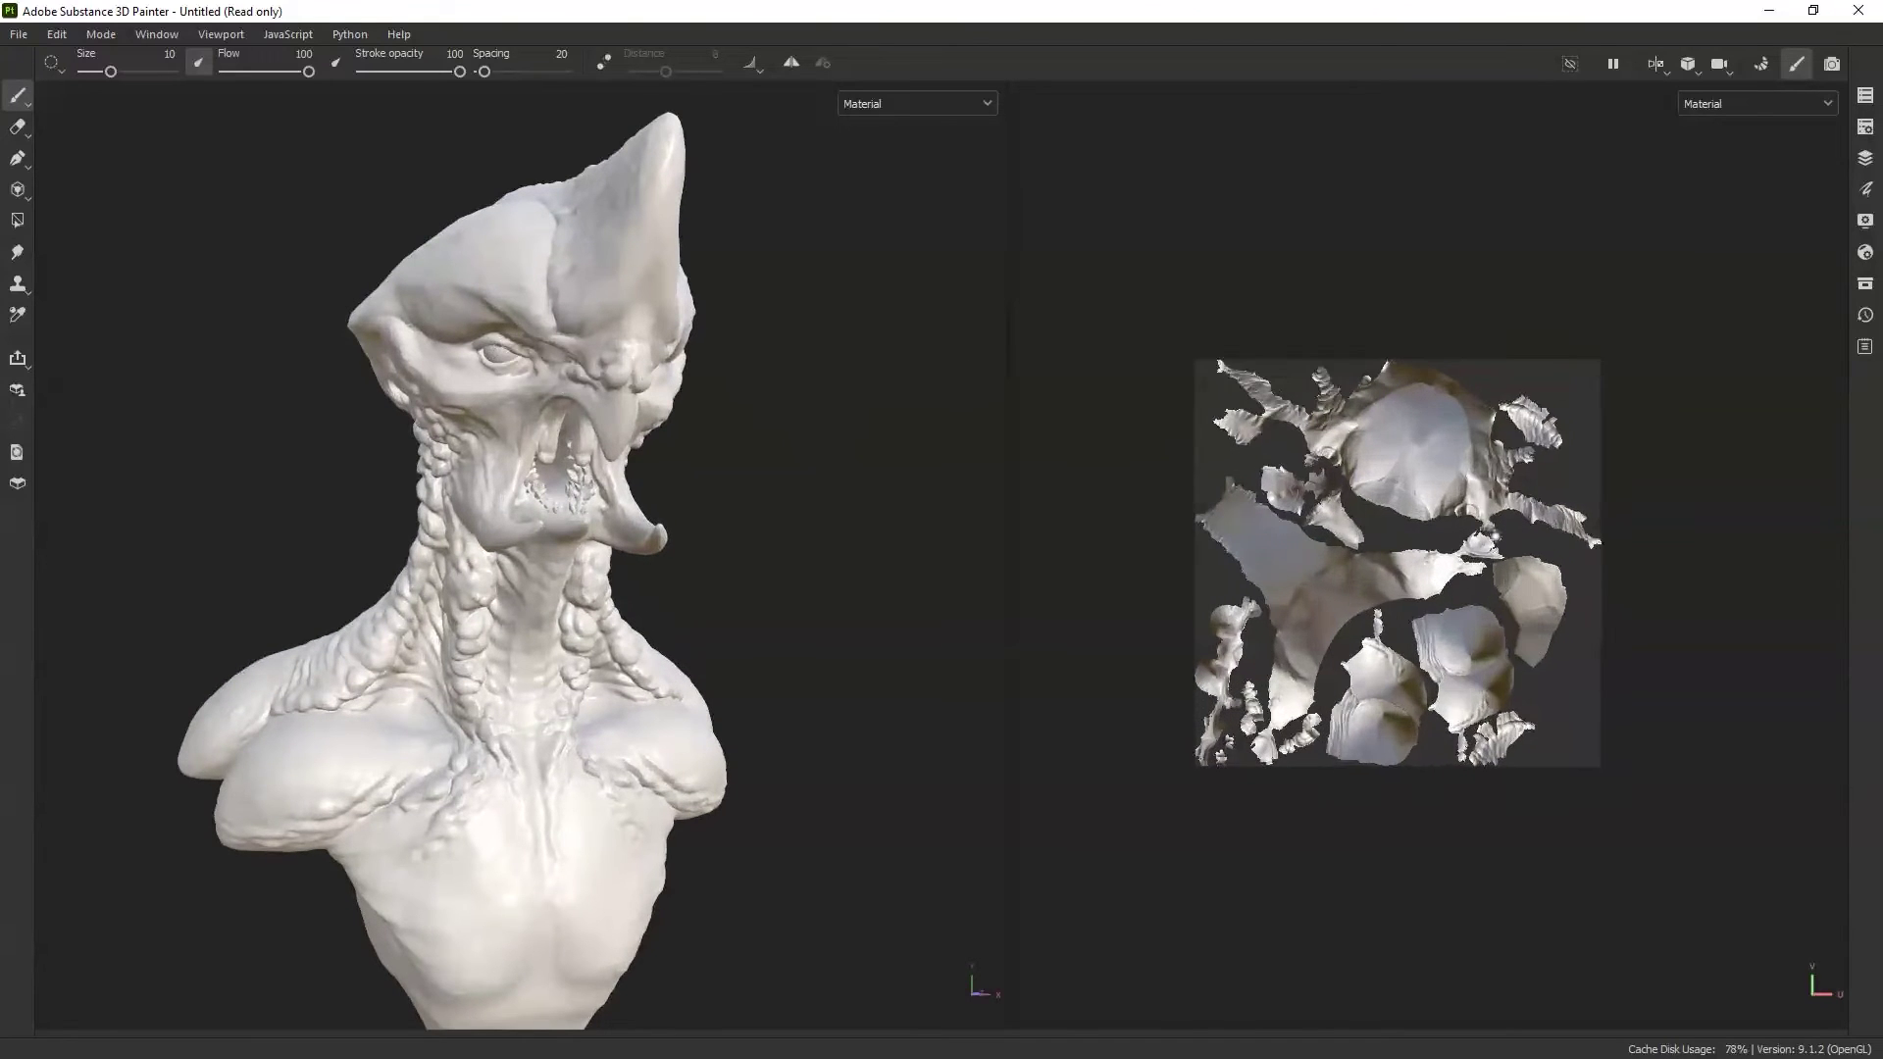
scroll(1275, 544, up, 3)
scroll(1373, 589, up, 2)
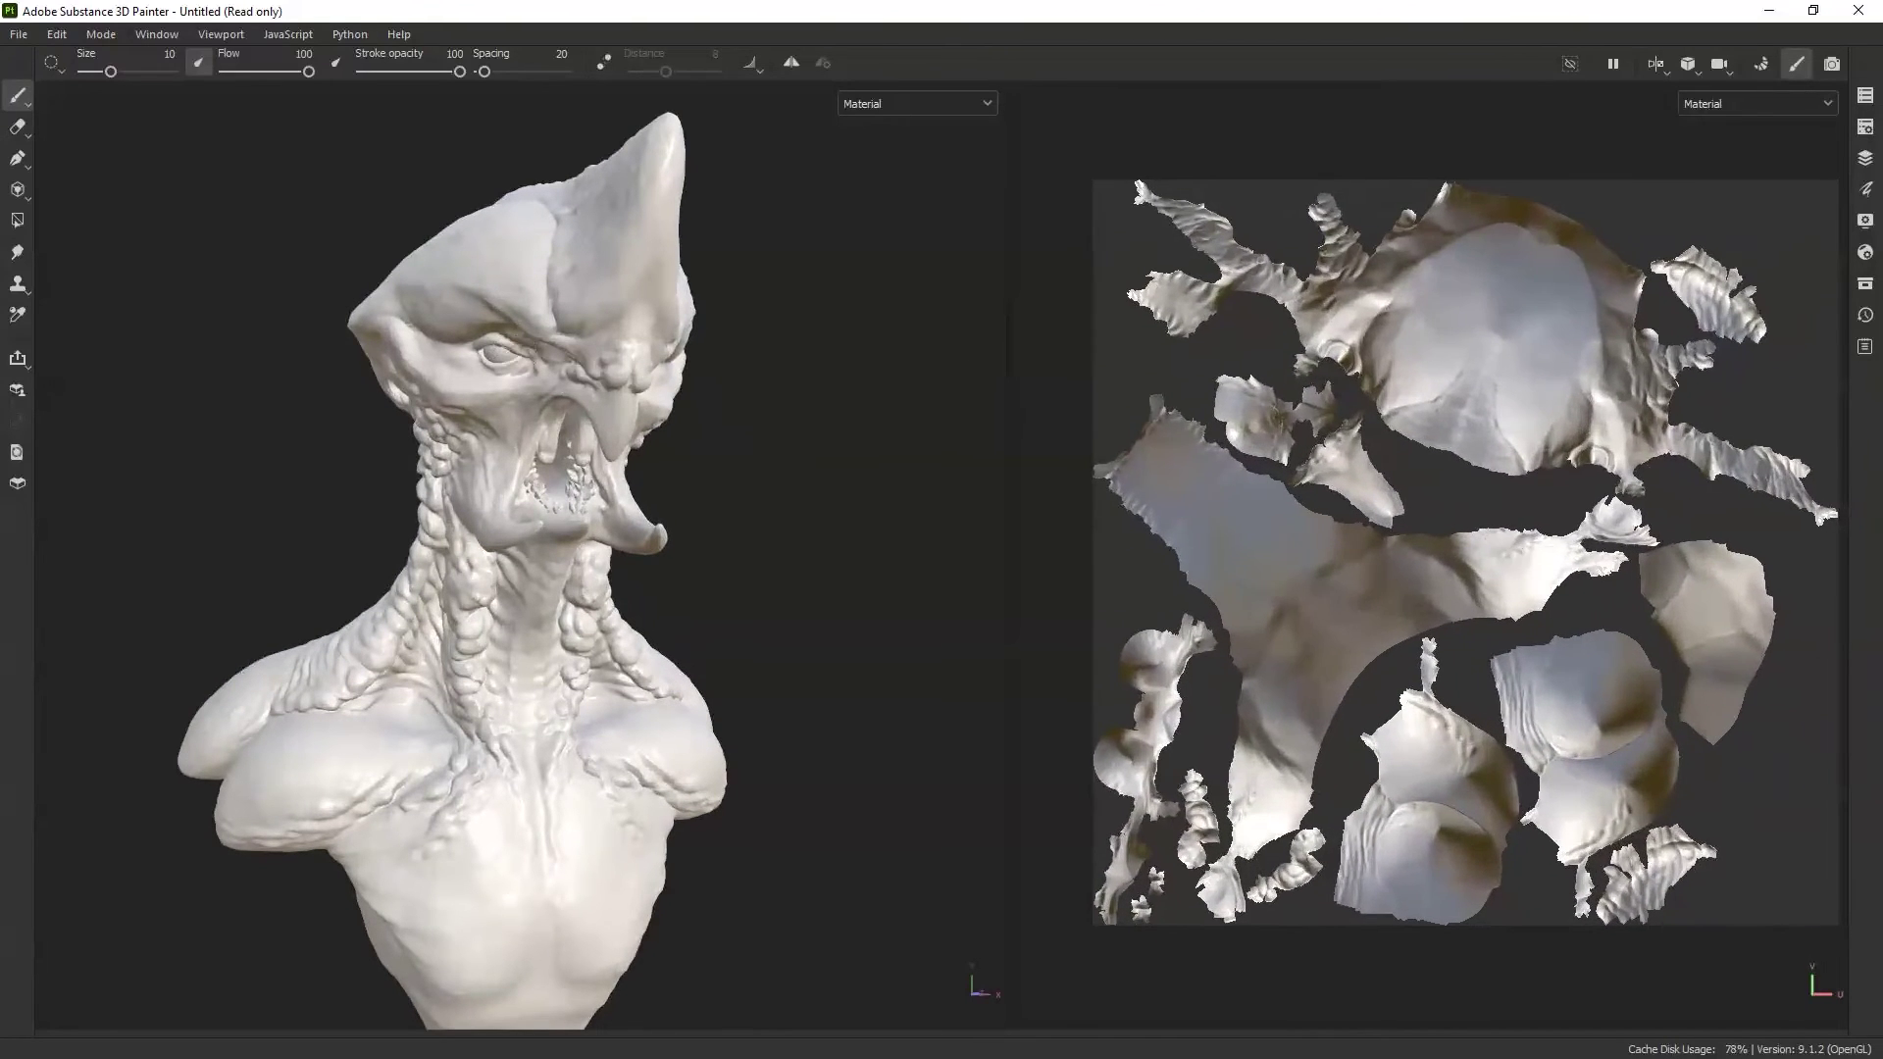
middle_drag(1542, 569, 1518, 574)
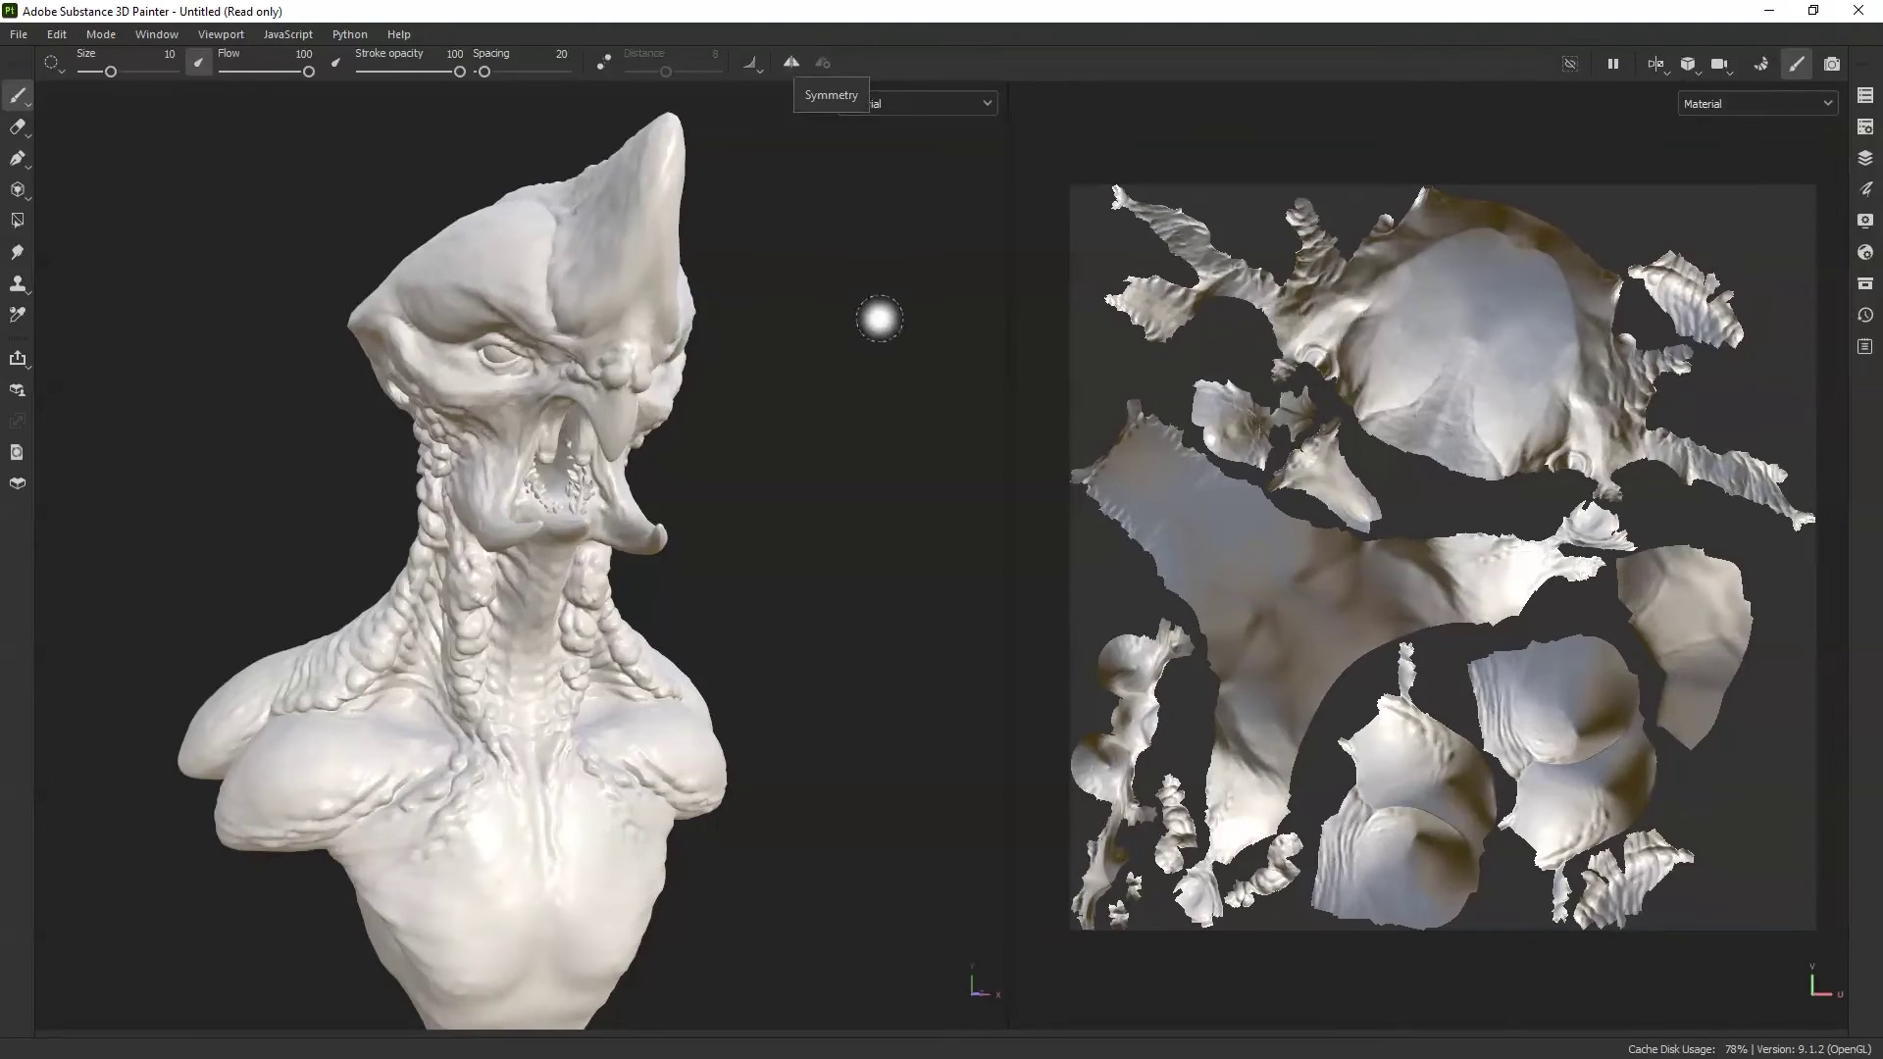
Step: Switch the viewport to 3D only within the full workspace layout, viewing the bust at a three-quarter angle
click(1659, 67)
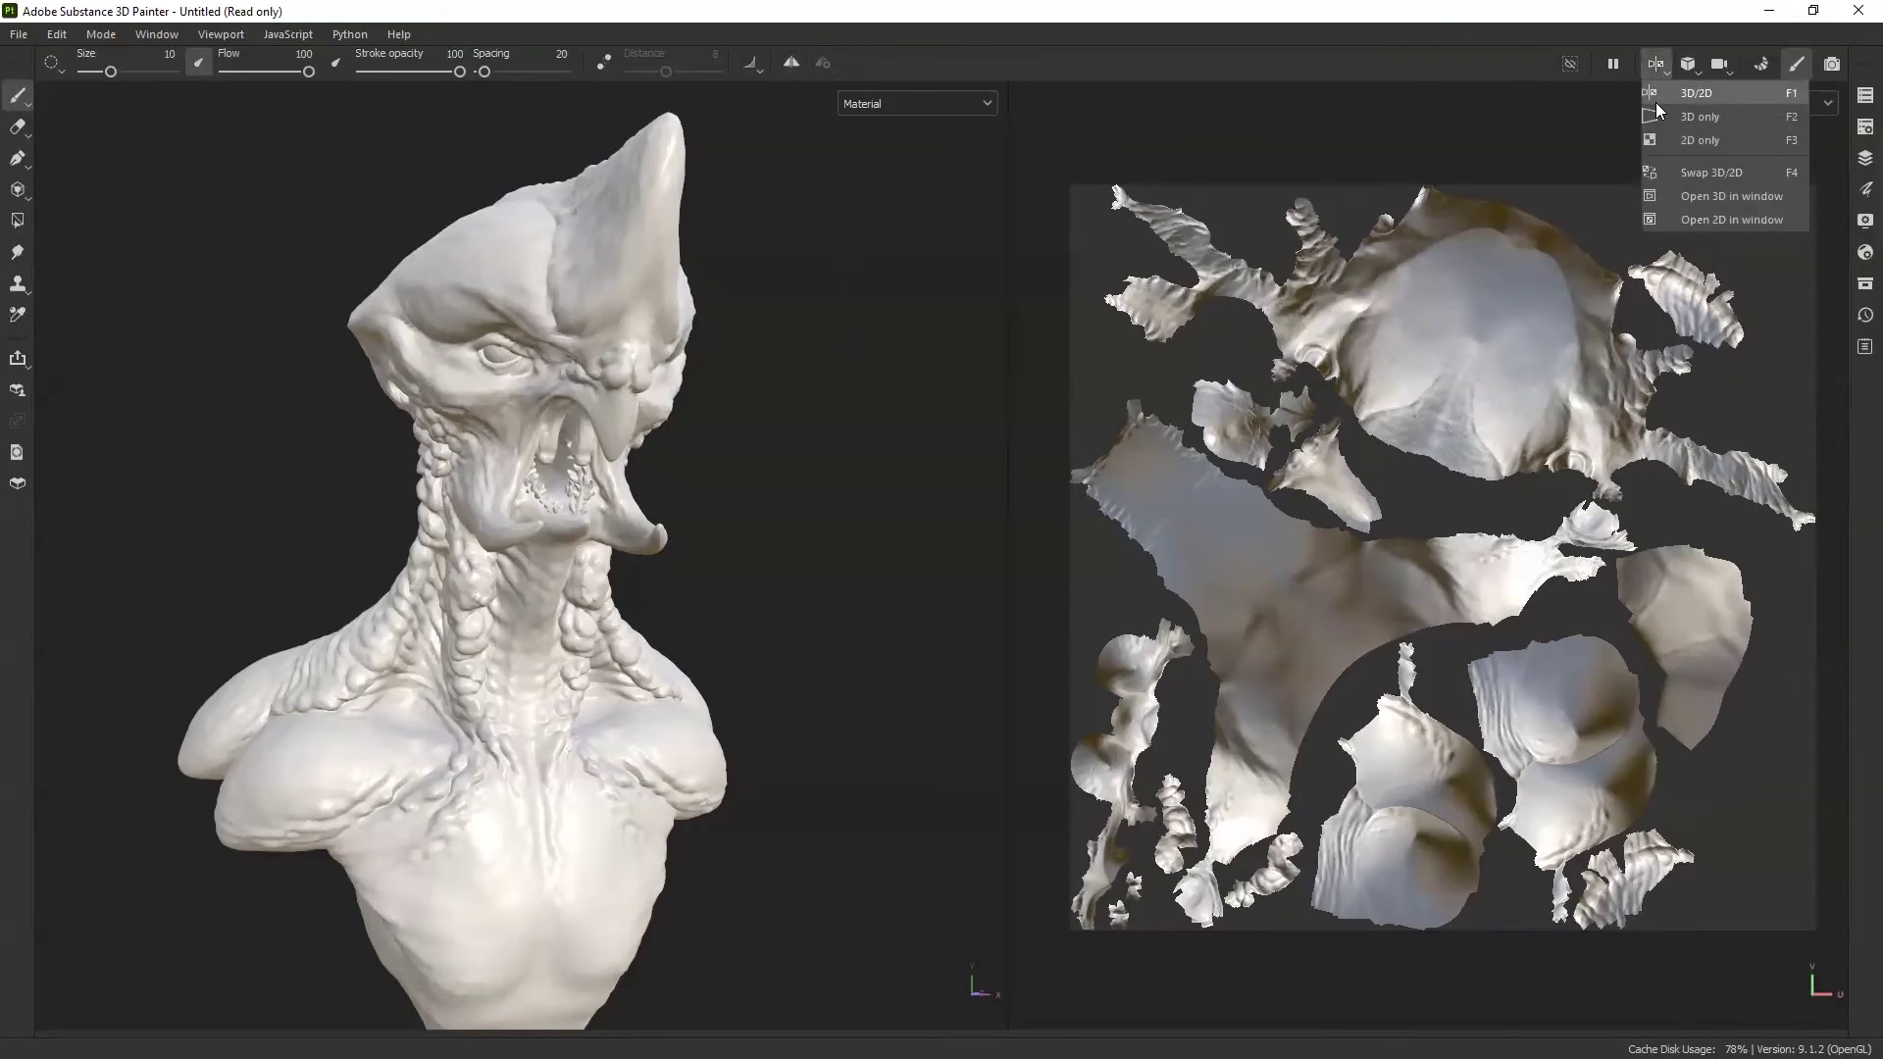
click(1699, 117)
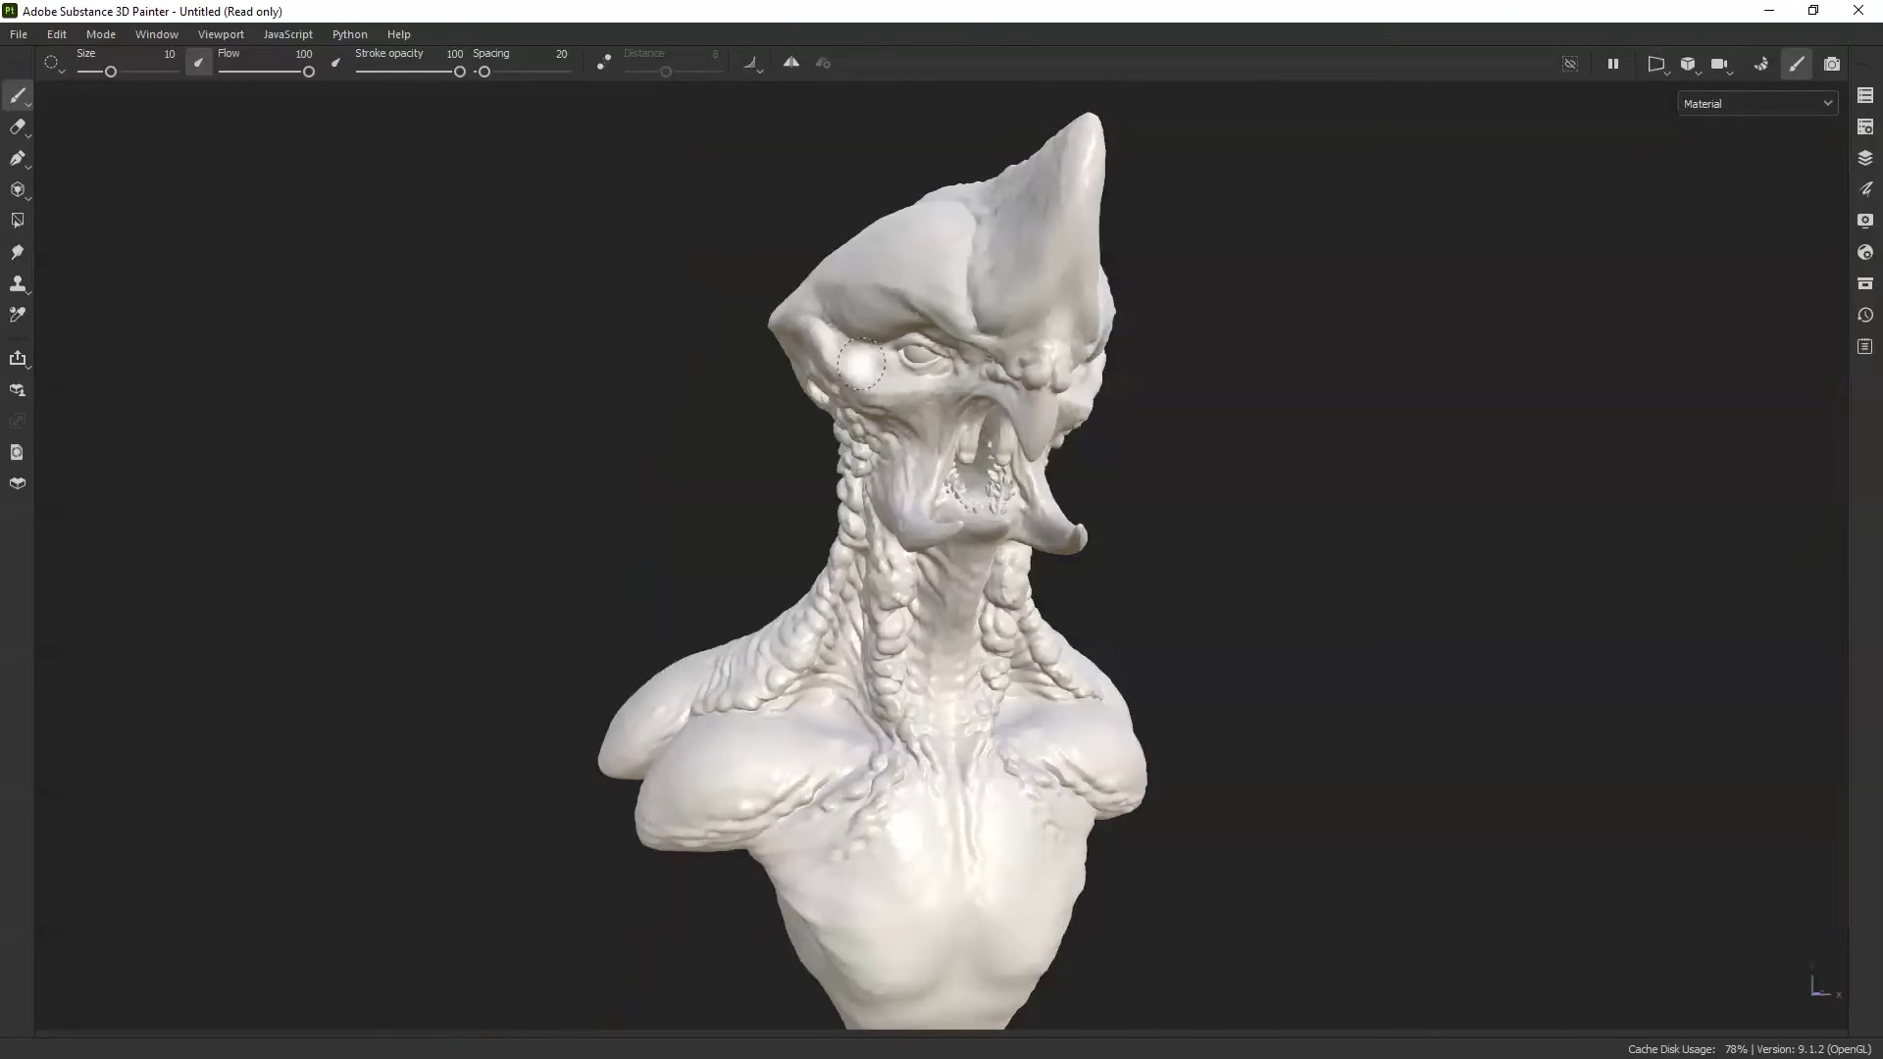
alt+drag(1232, 383, 1185, 379)
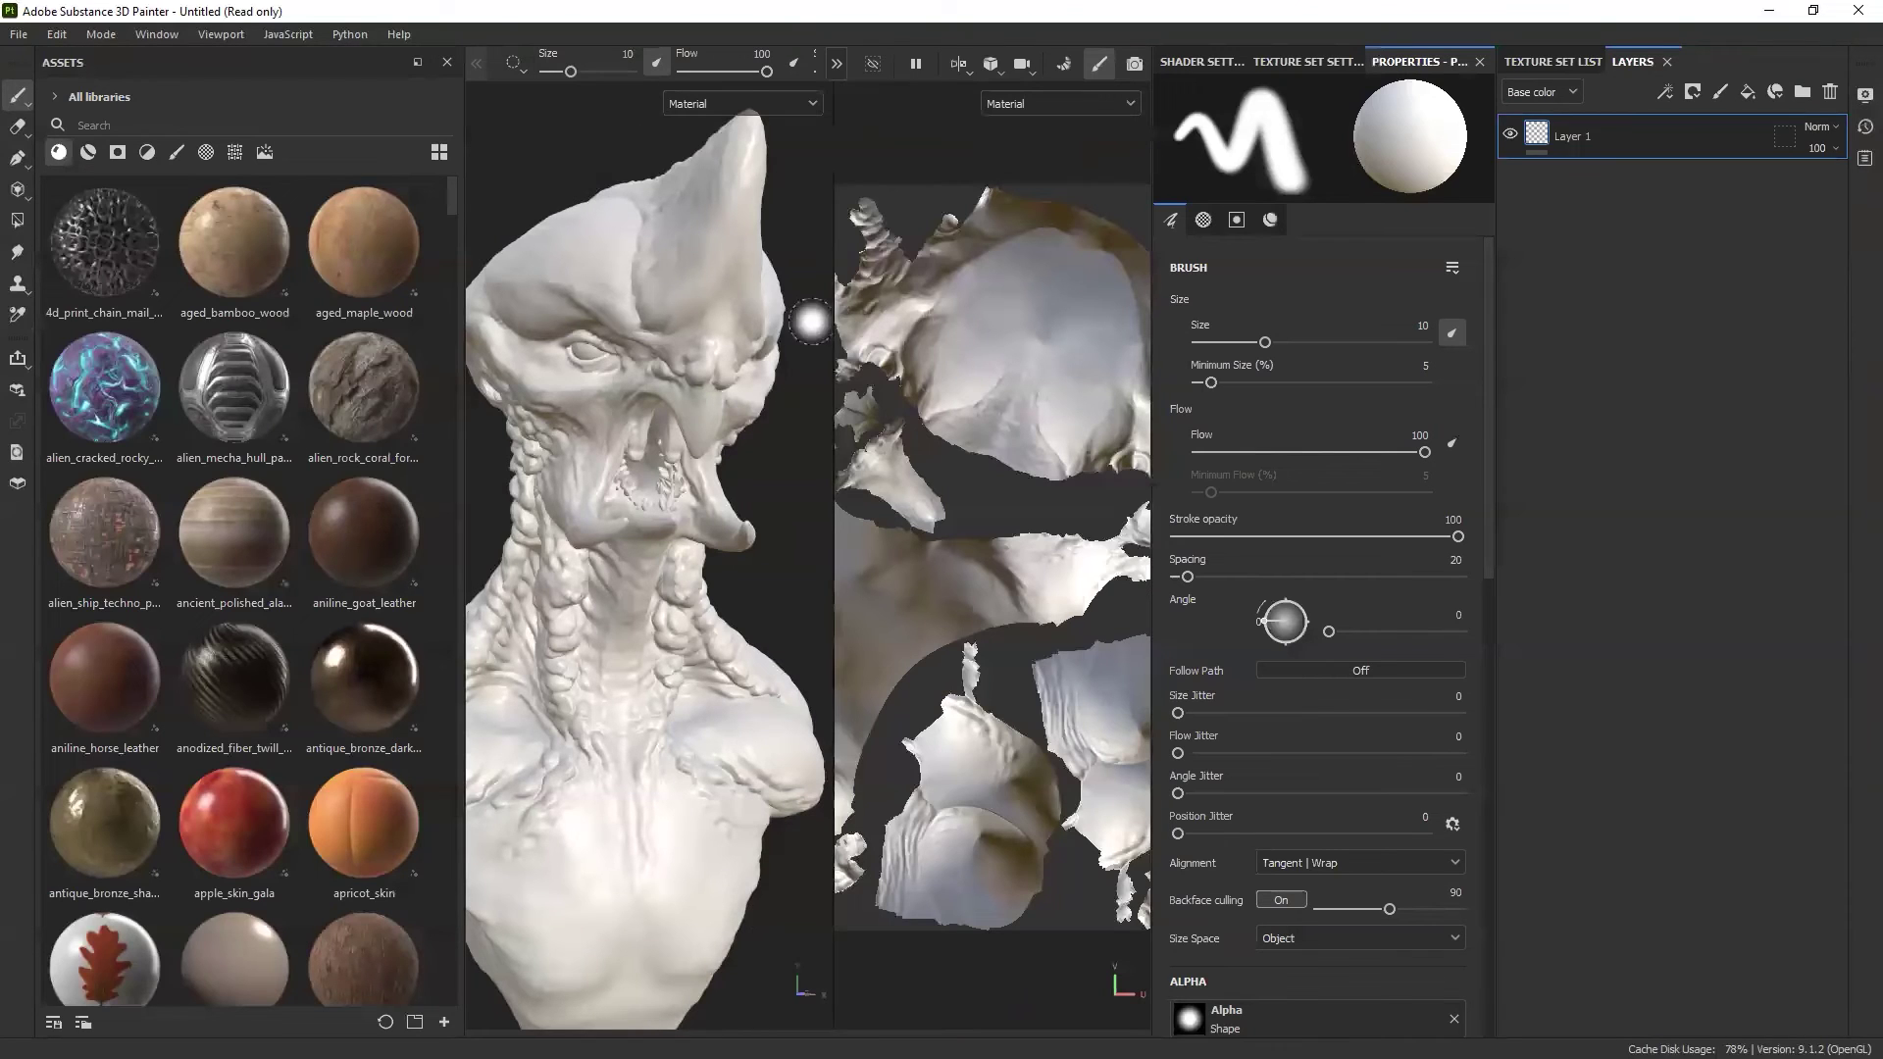
click(838, 67)
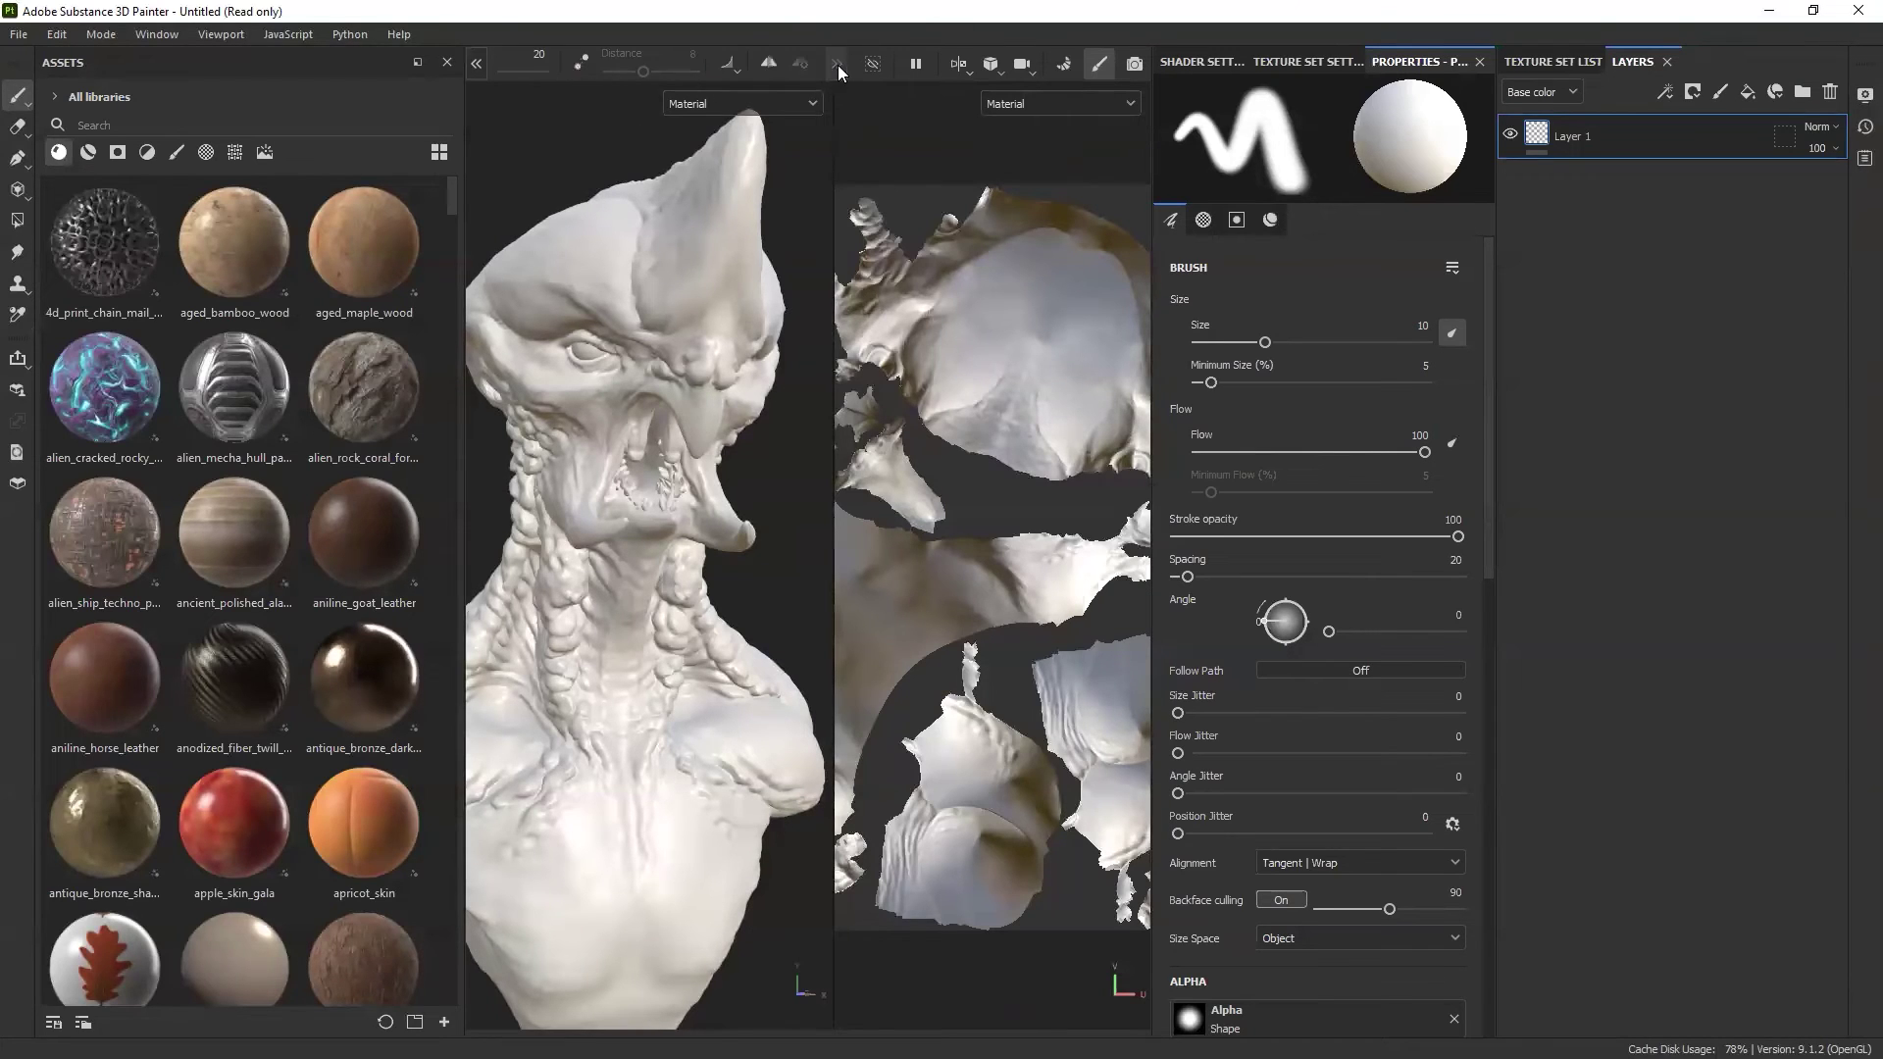
click(958, 64)
click(992, 117)
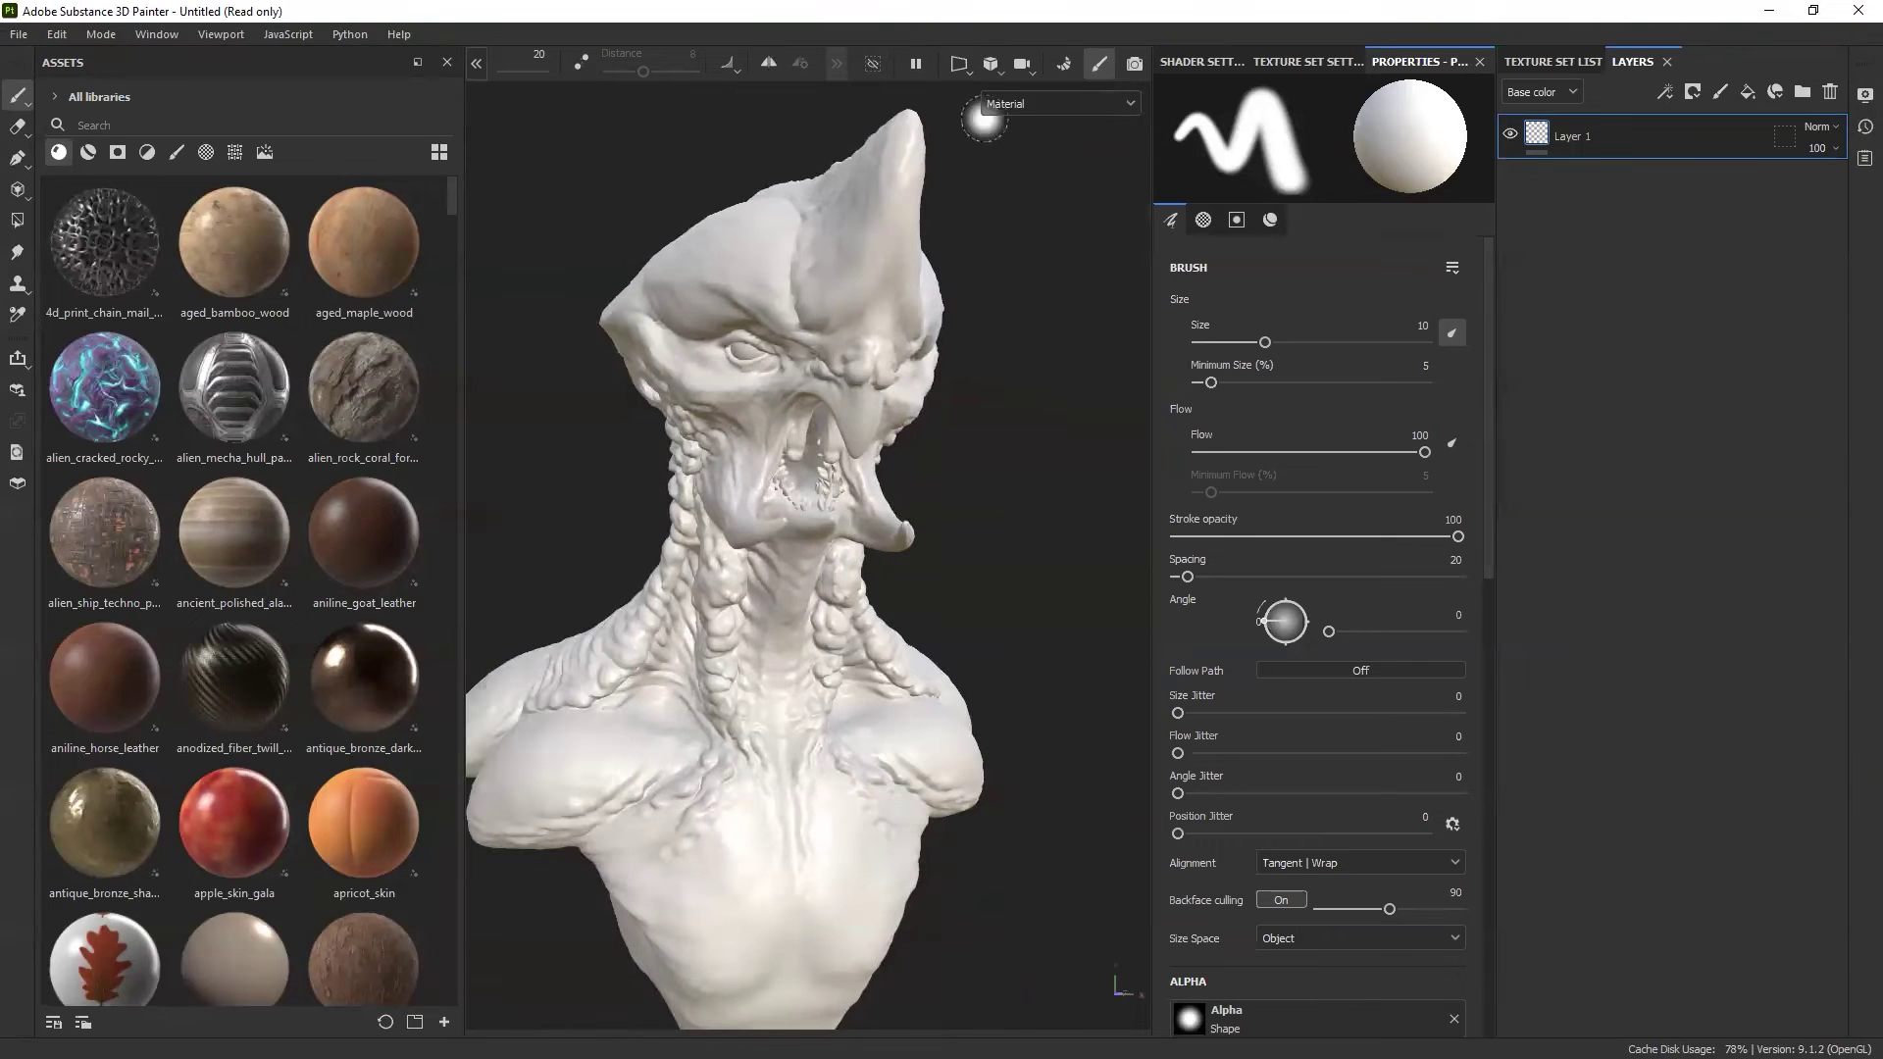
alt+drag(958, 399, 975, 509)
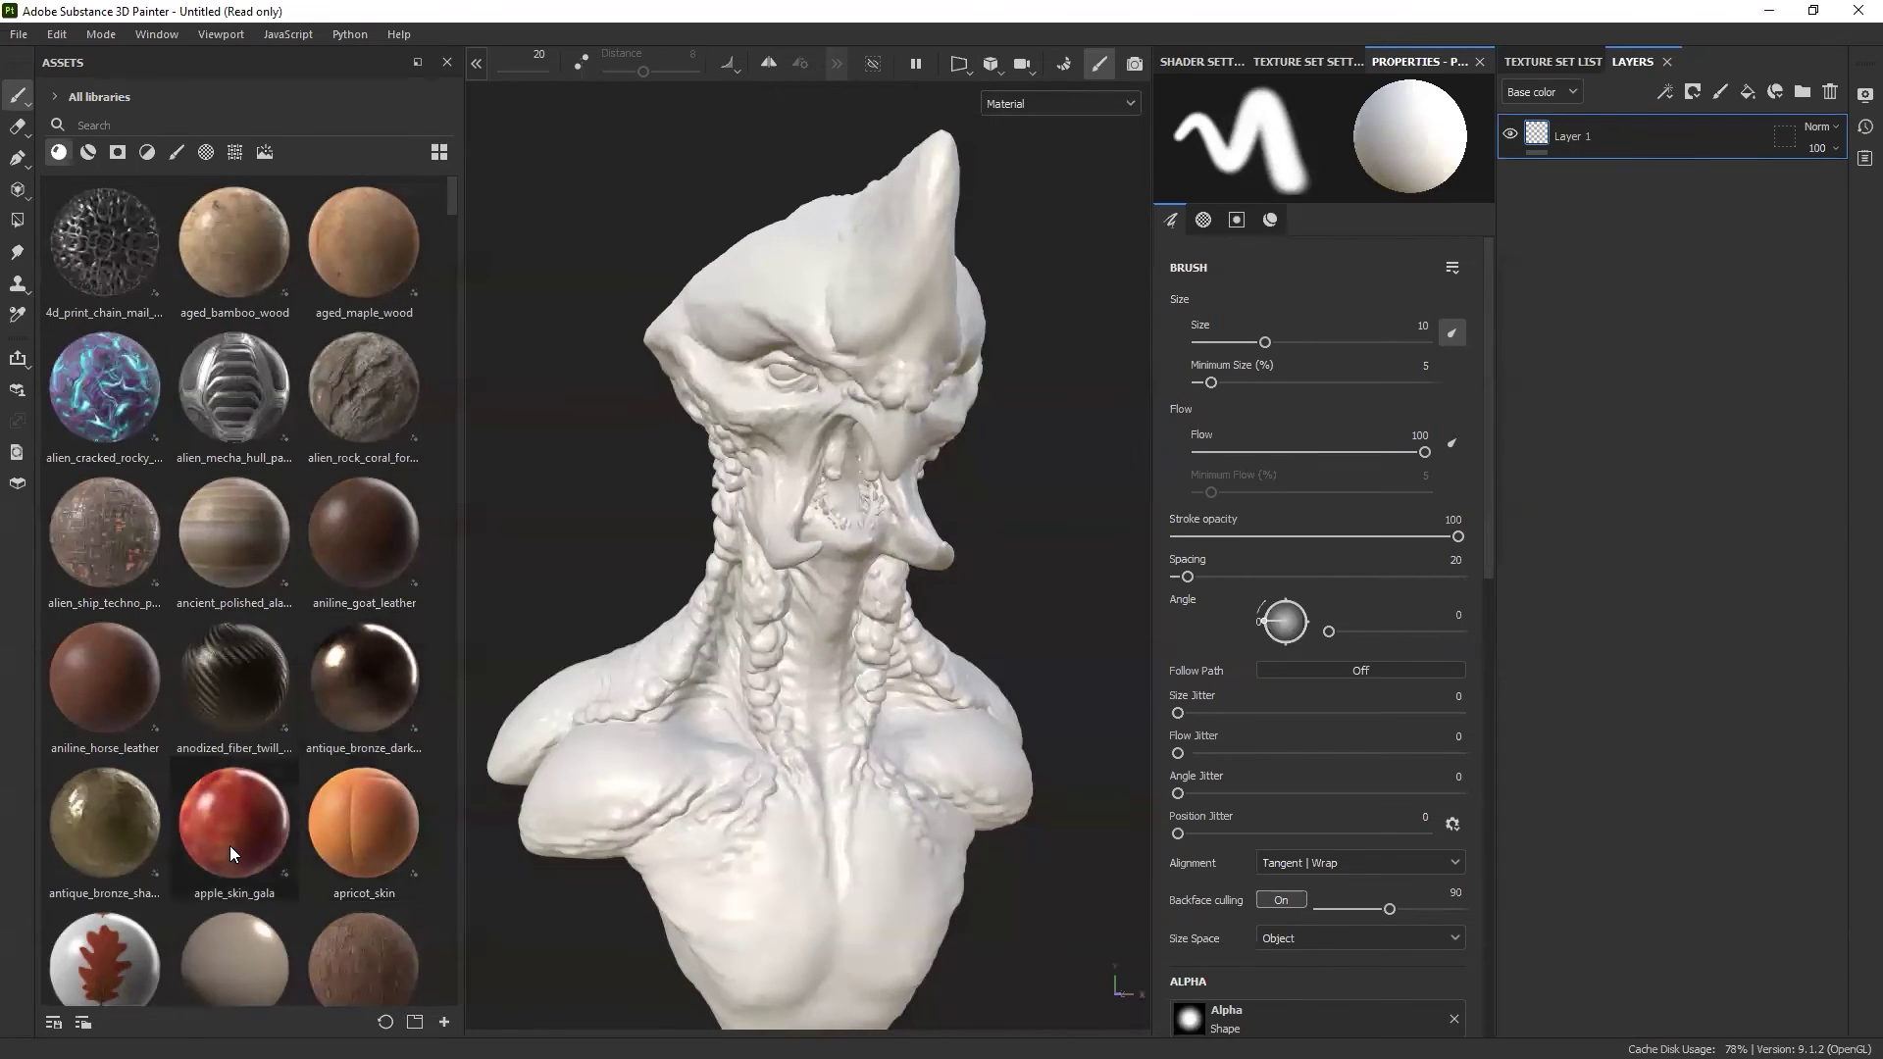
Step: Apply the apple_skin_gala material to the creature's body and inspect the seams around the shoulder and neck
drag(235, 847, 786, 814)
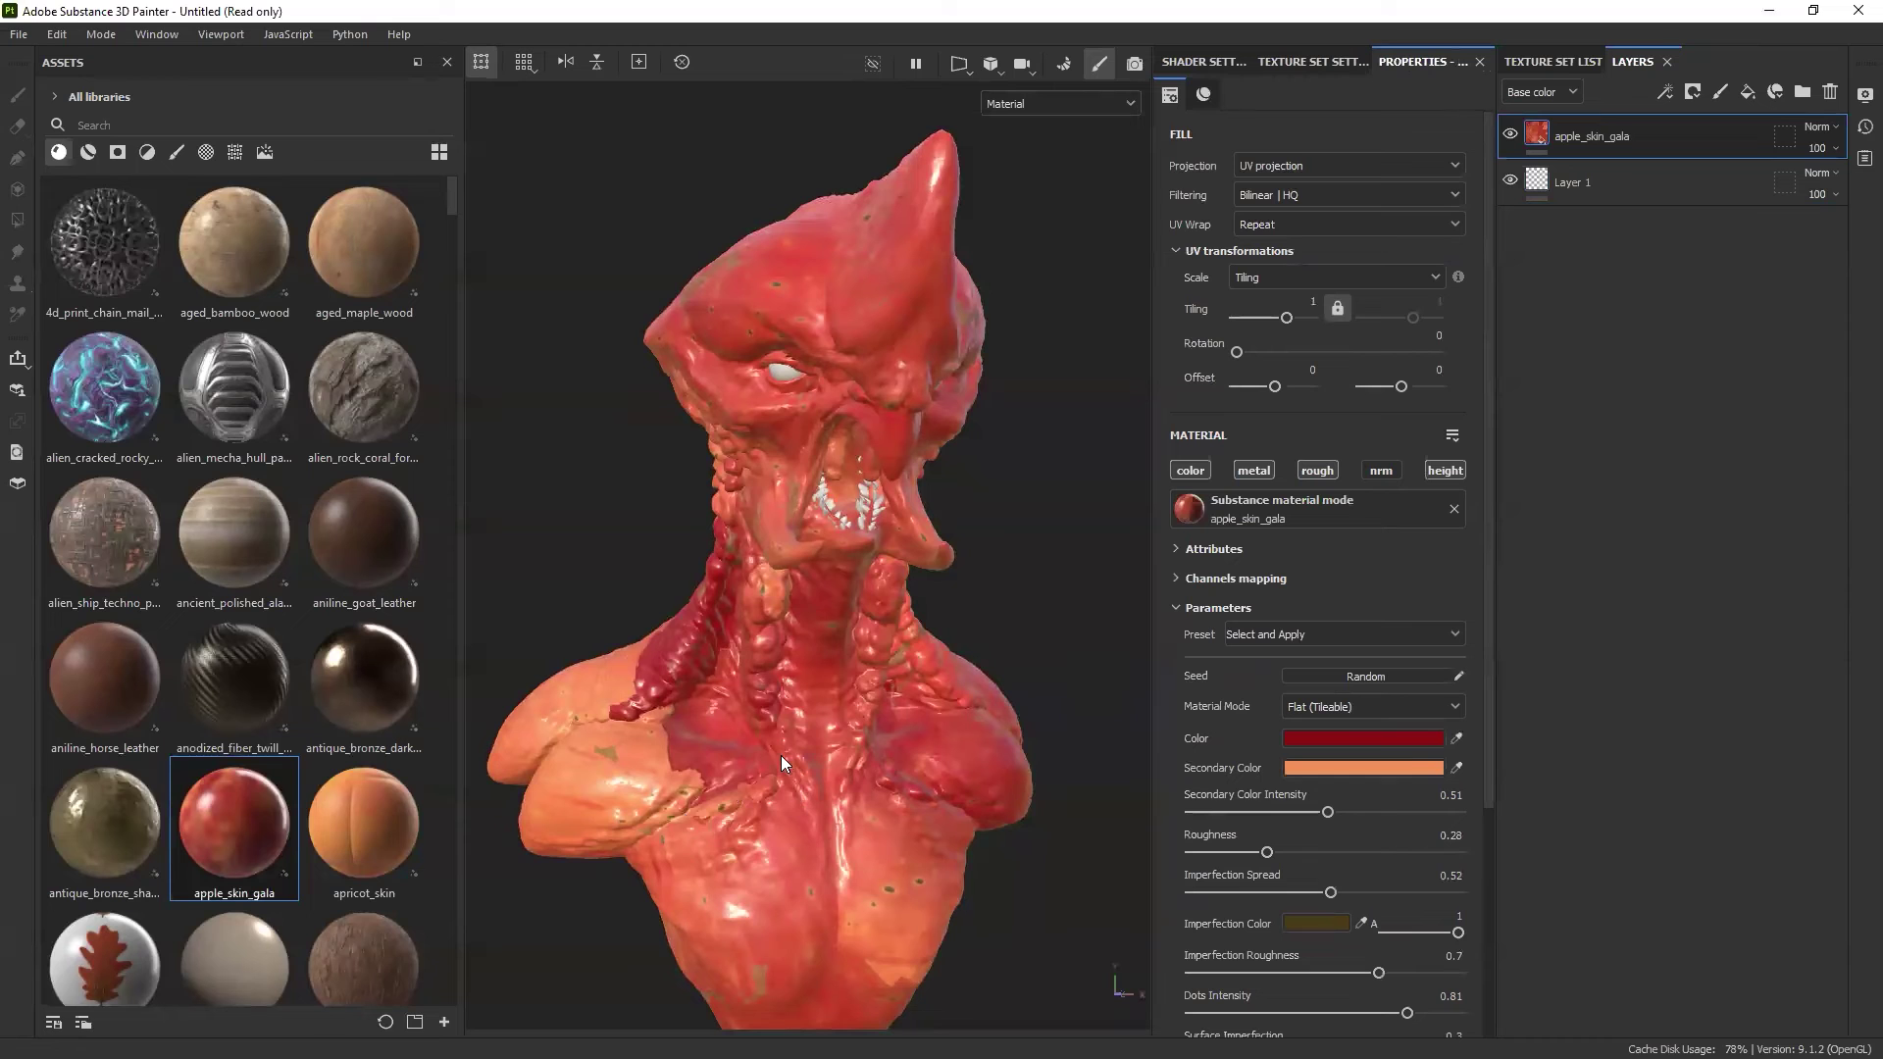
mouse_move(780, 706)
alt+mouse_down()
mouse_move(782, 660)
mouse_move(813, 683)
mouse_move(755, 677)
mouse_move(908, 664)
mouse_move(824, 715)
mouse_move(755, 681)
alt+mouse_up()
scroll(739, 674, up, 5)
scroll(928, 674, up, 5)
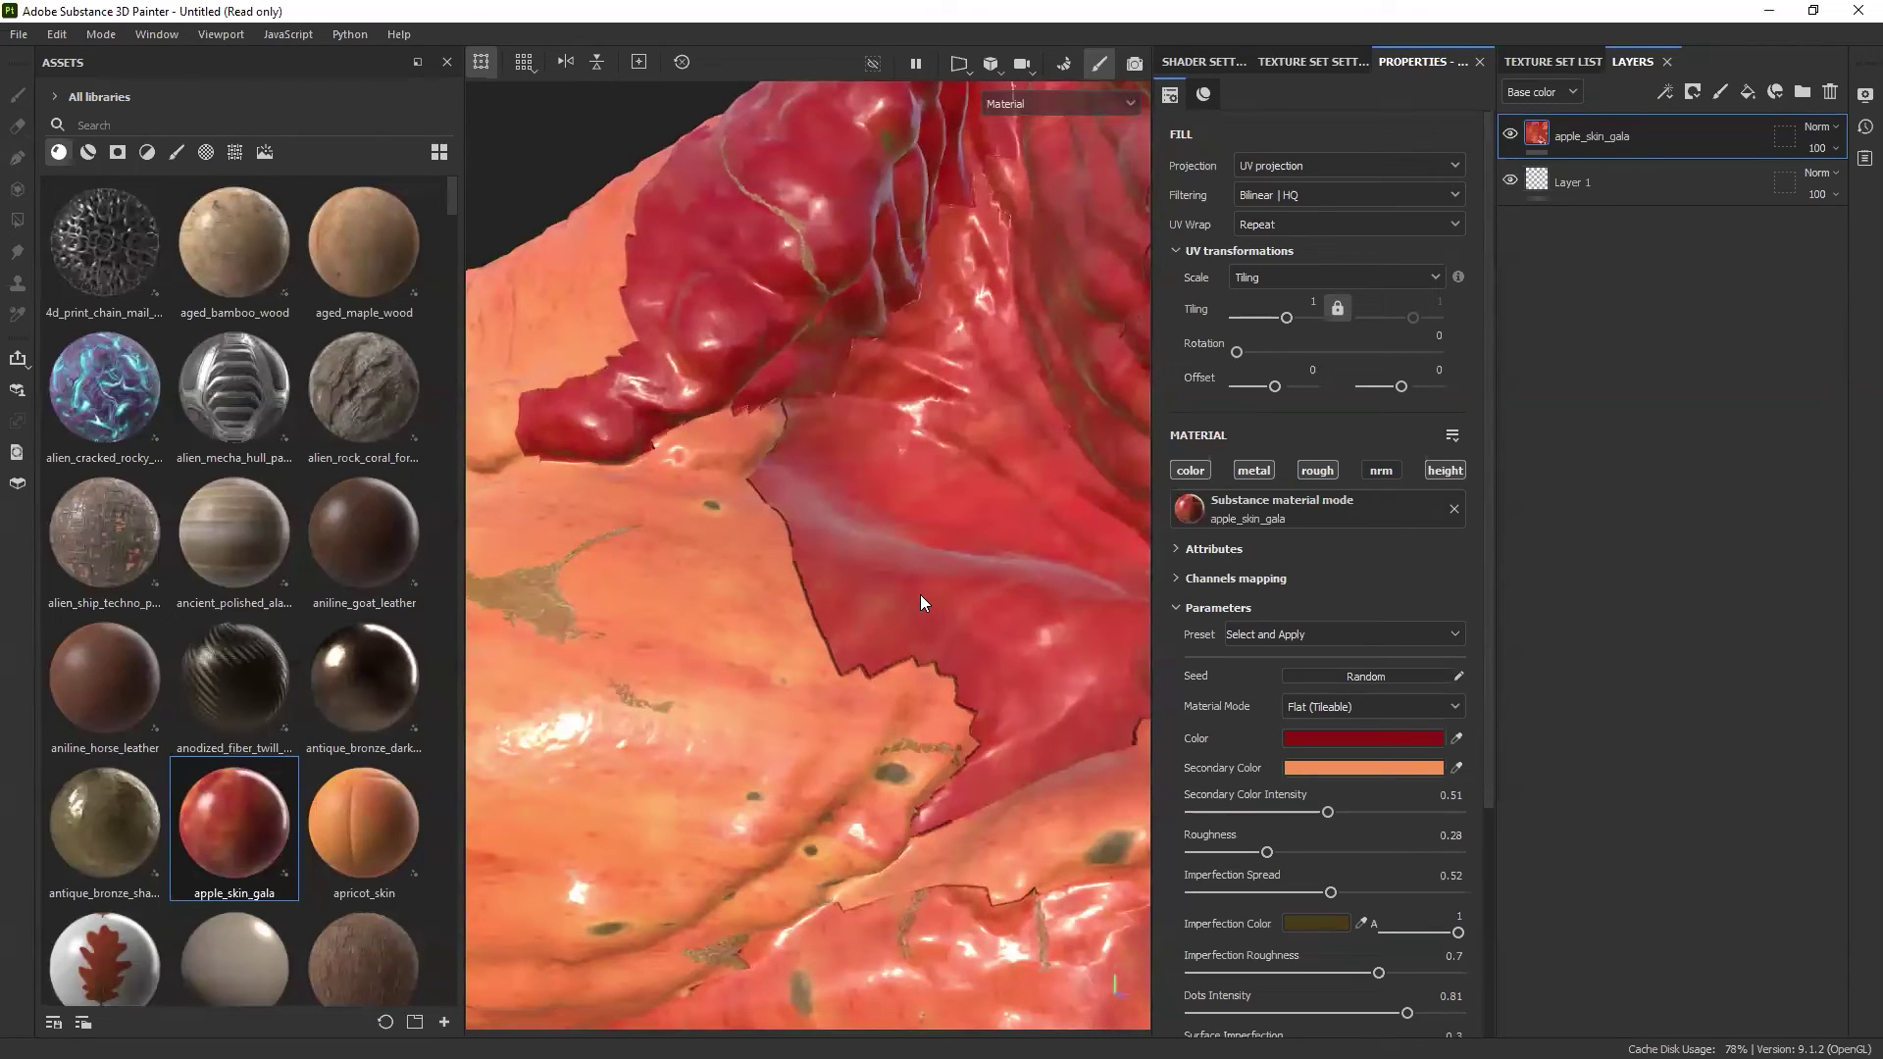
scroll(808, 659, down, 5)
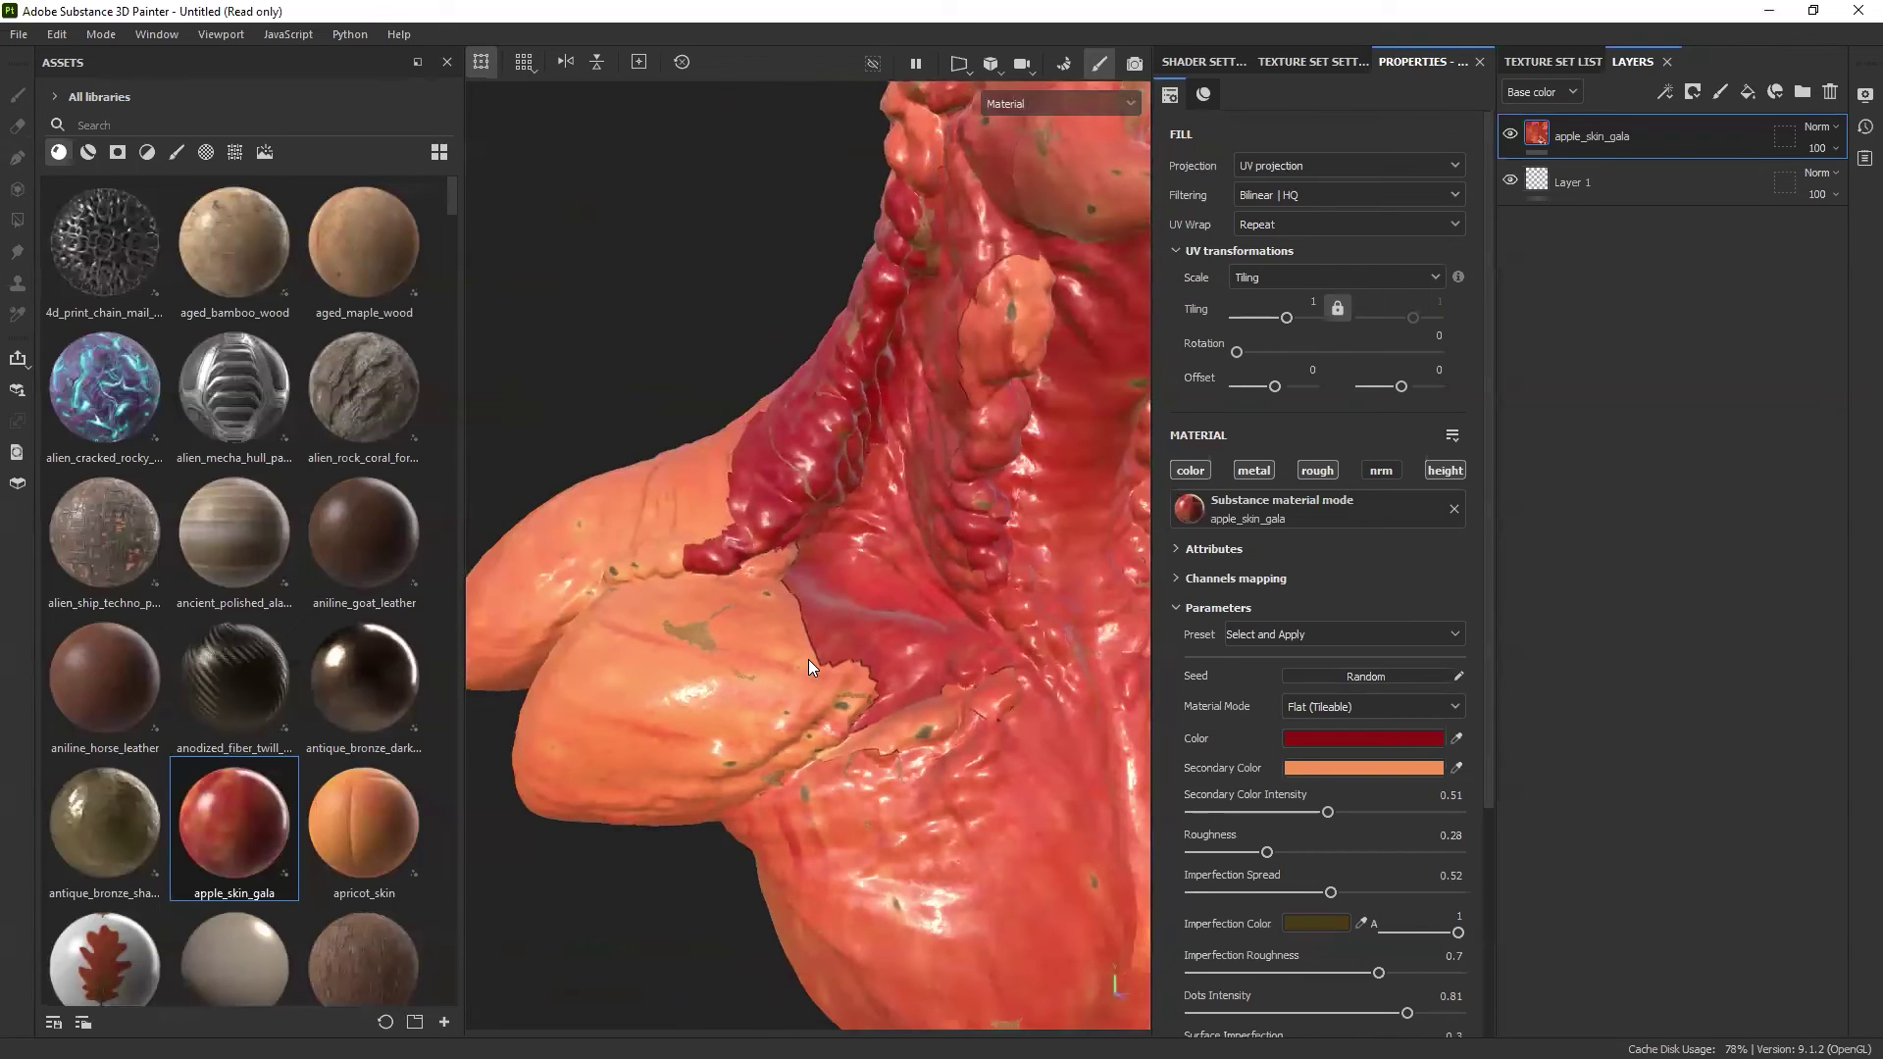
alt+drag(808, 659, 694, 675)
scroll(806, 676, down, 5)
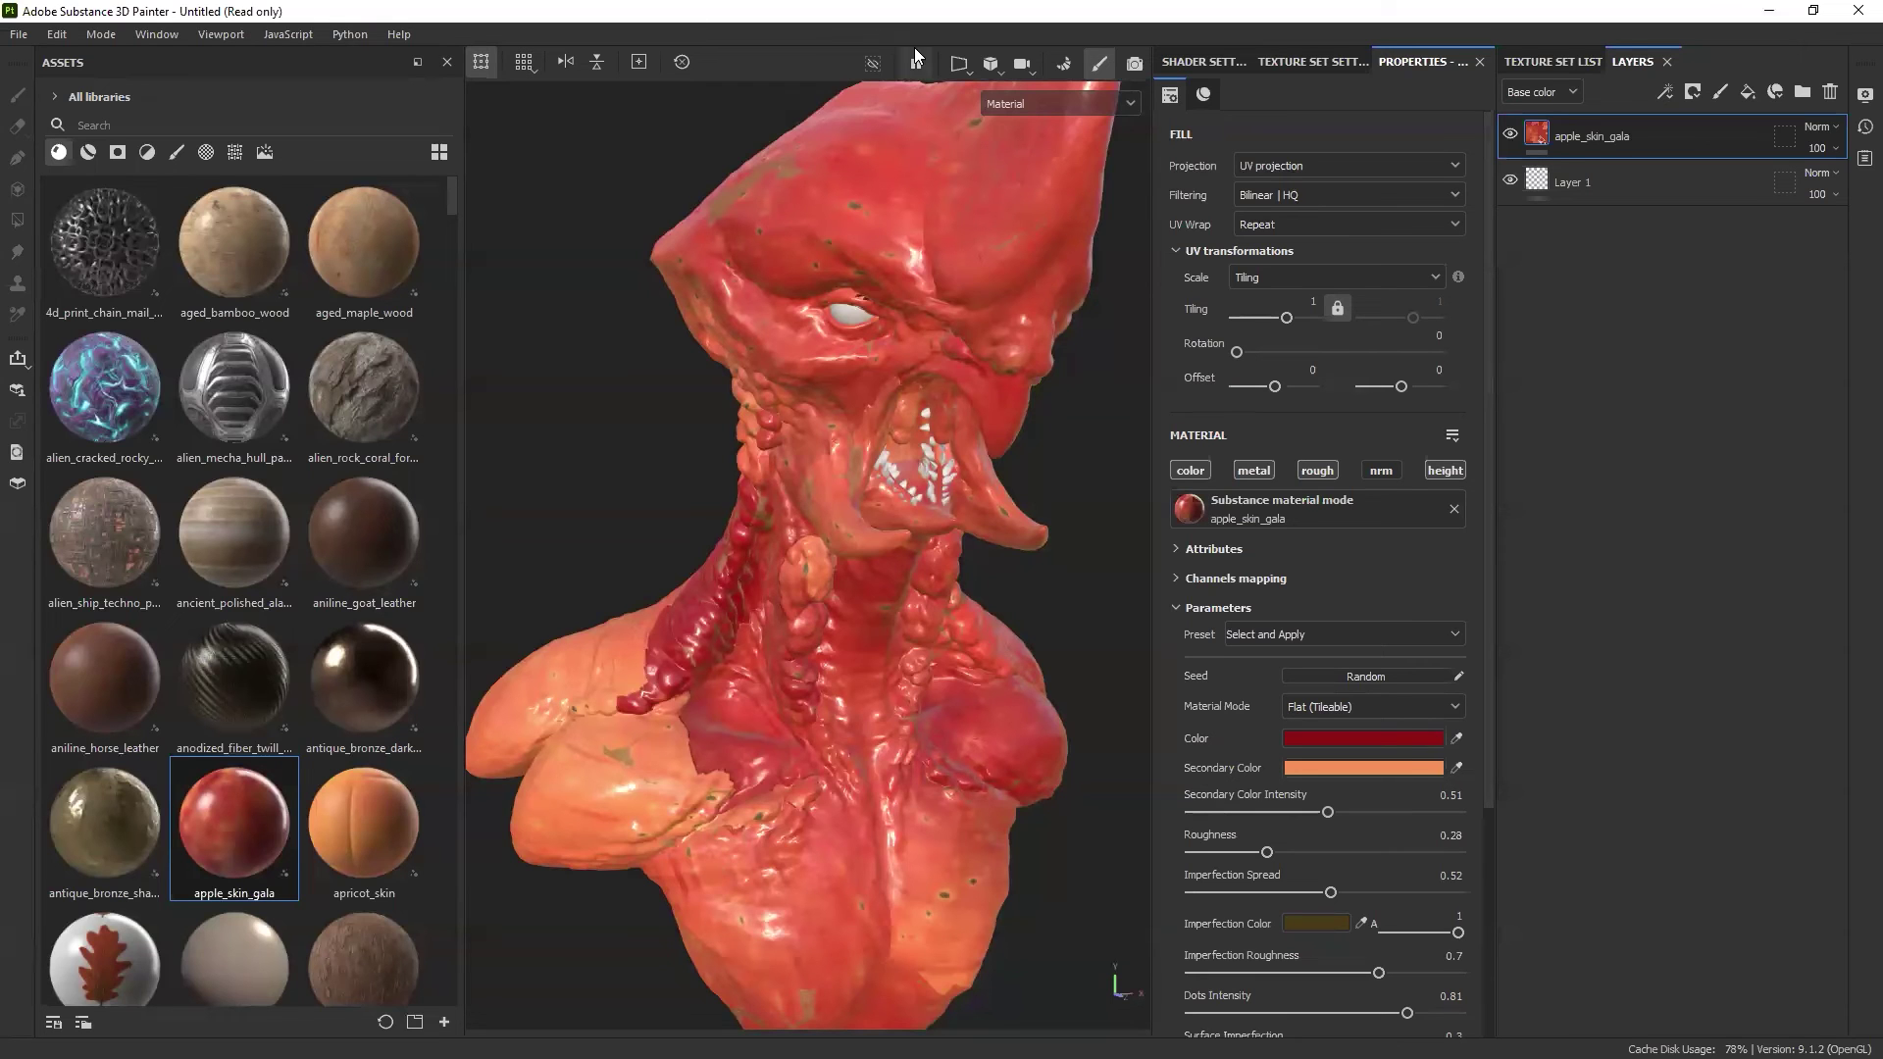
Step: Compare the material on the bust with its UV islands in a split 3D/2D view, and return to 3D only
click(961, 65)
click(1002, 94)
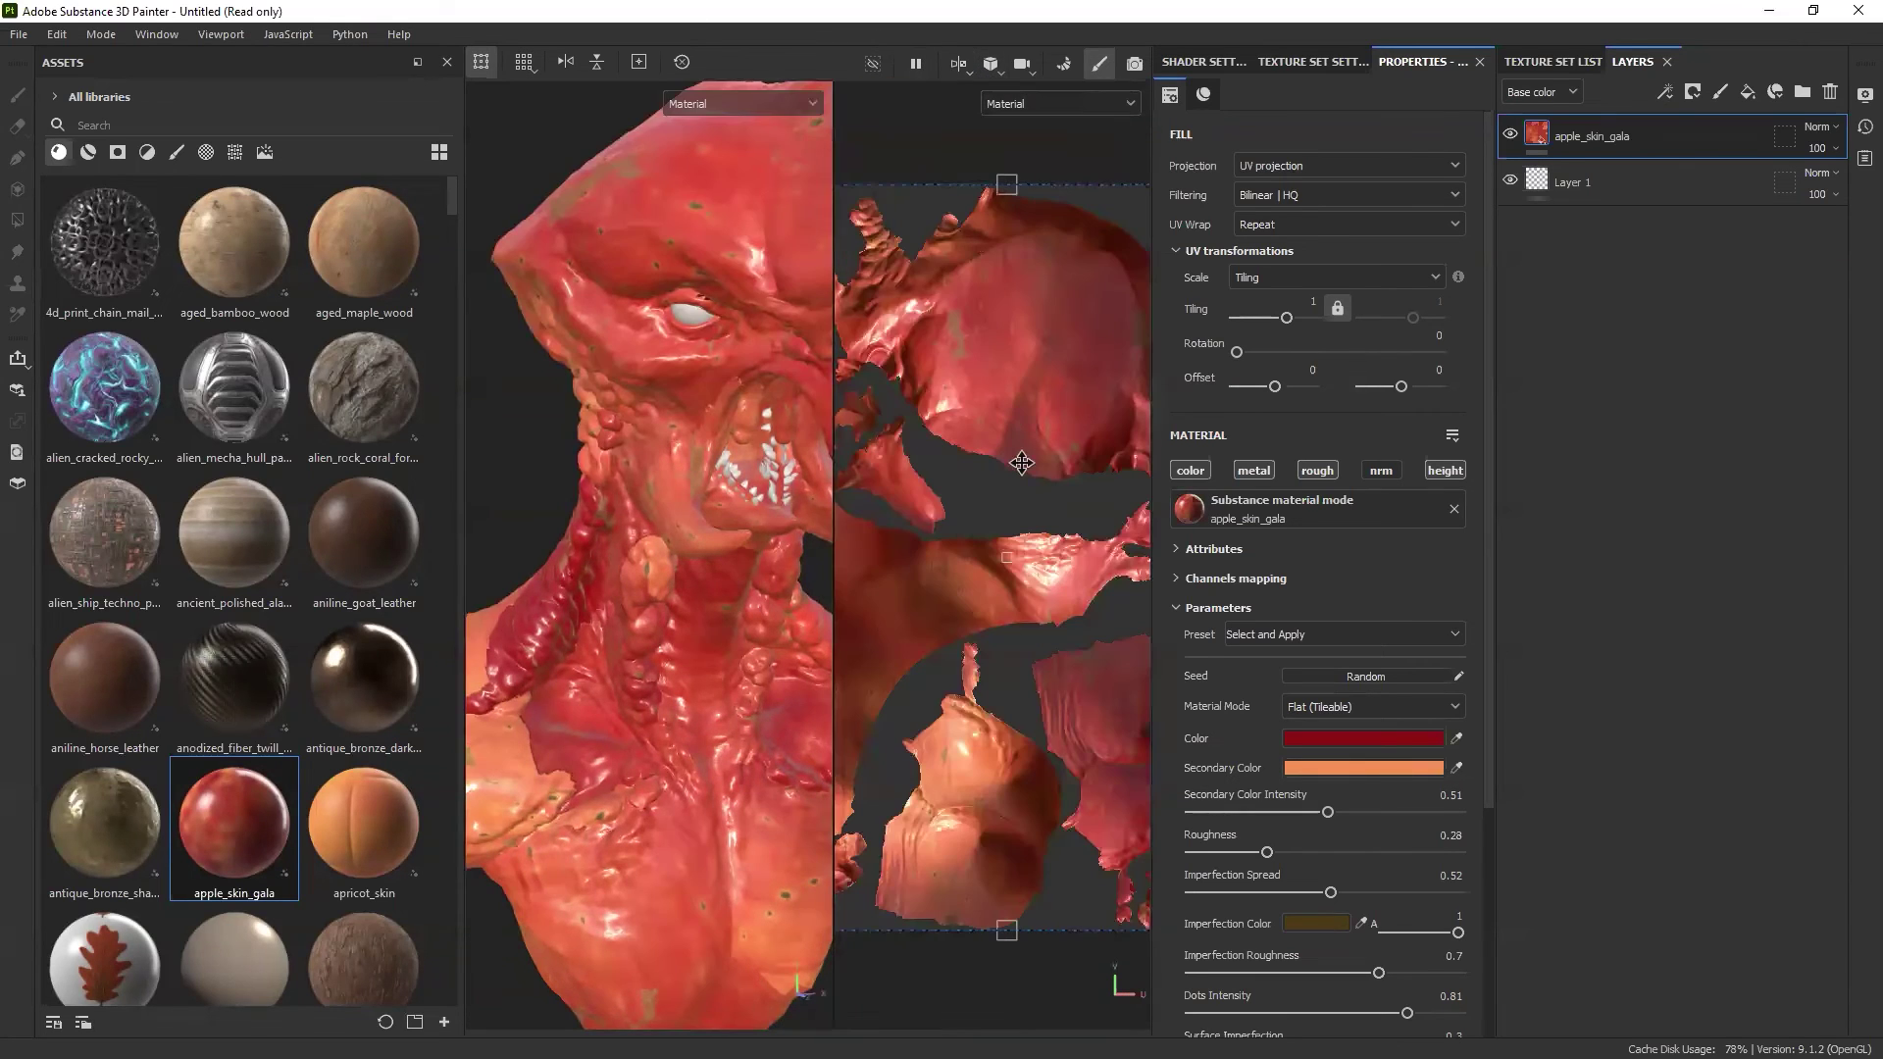
key(Tab)
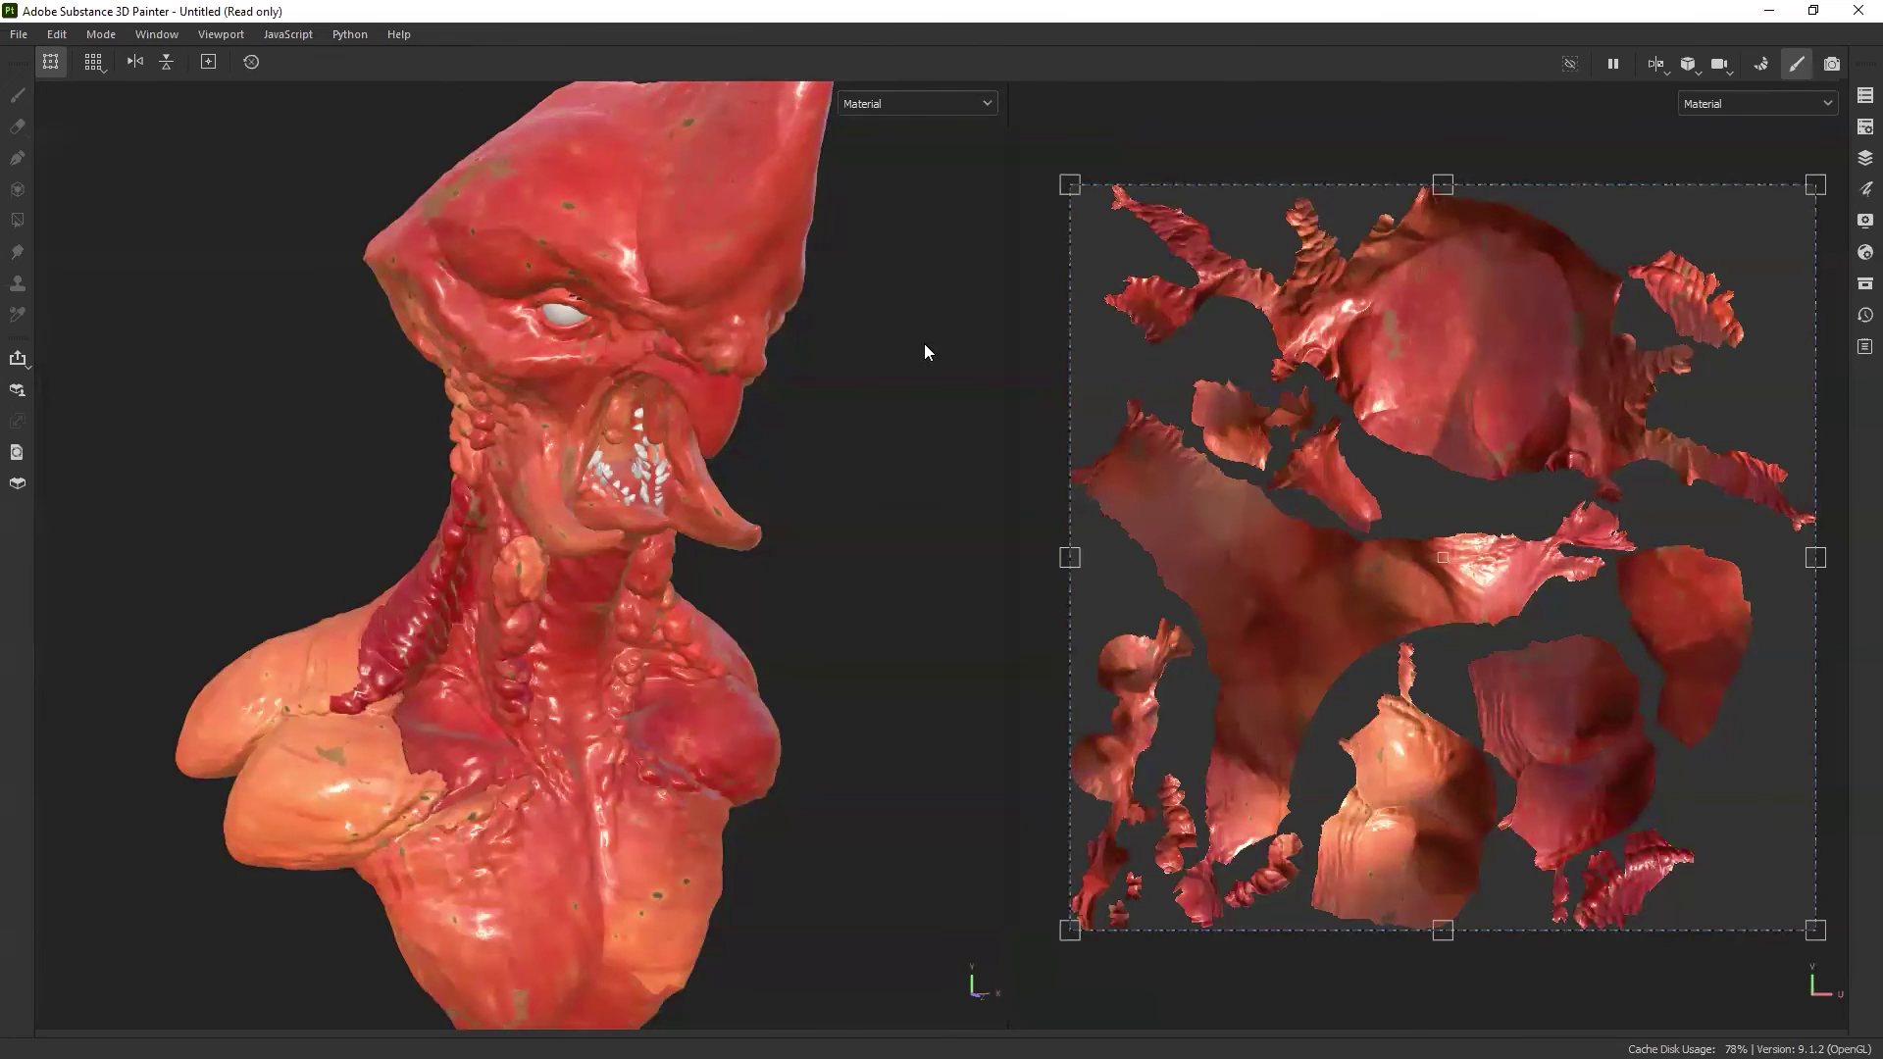
key(Tab)
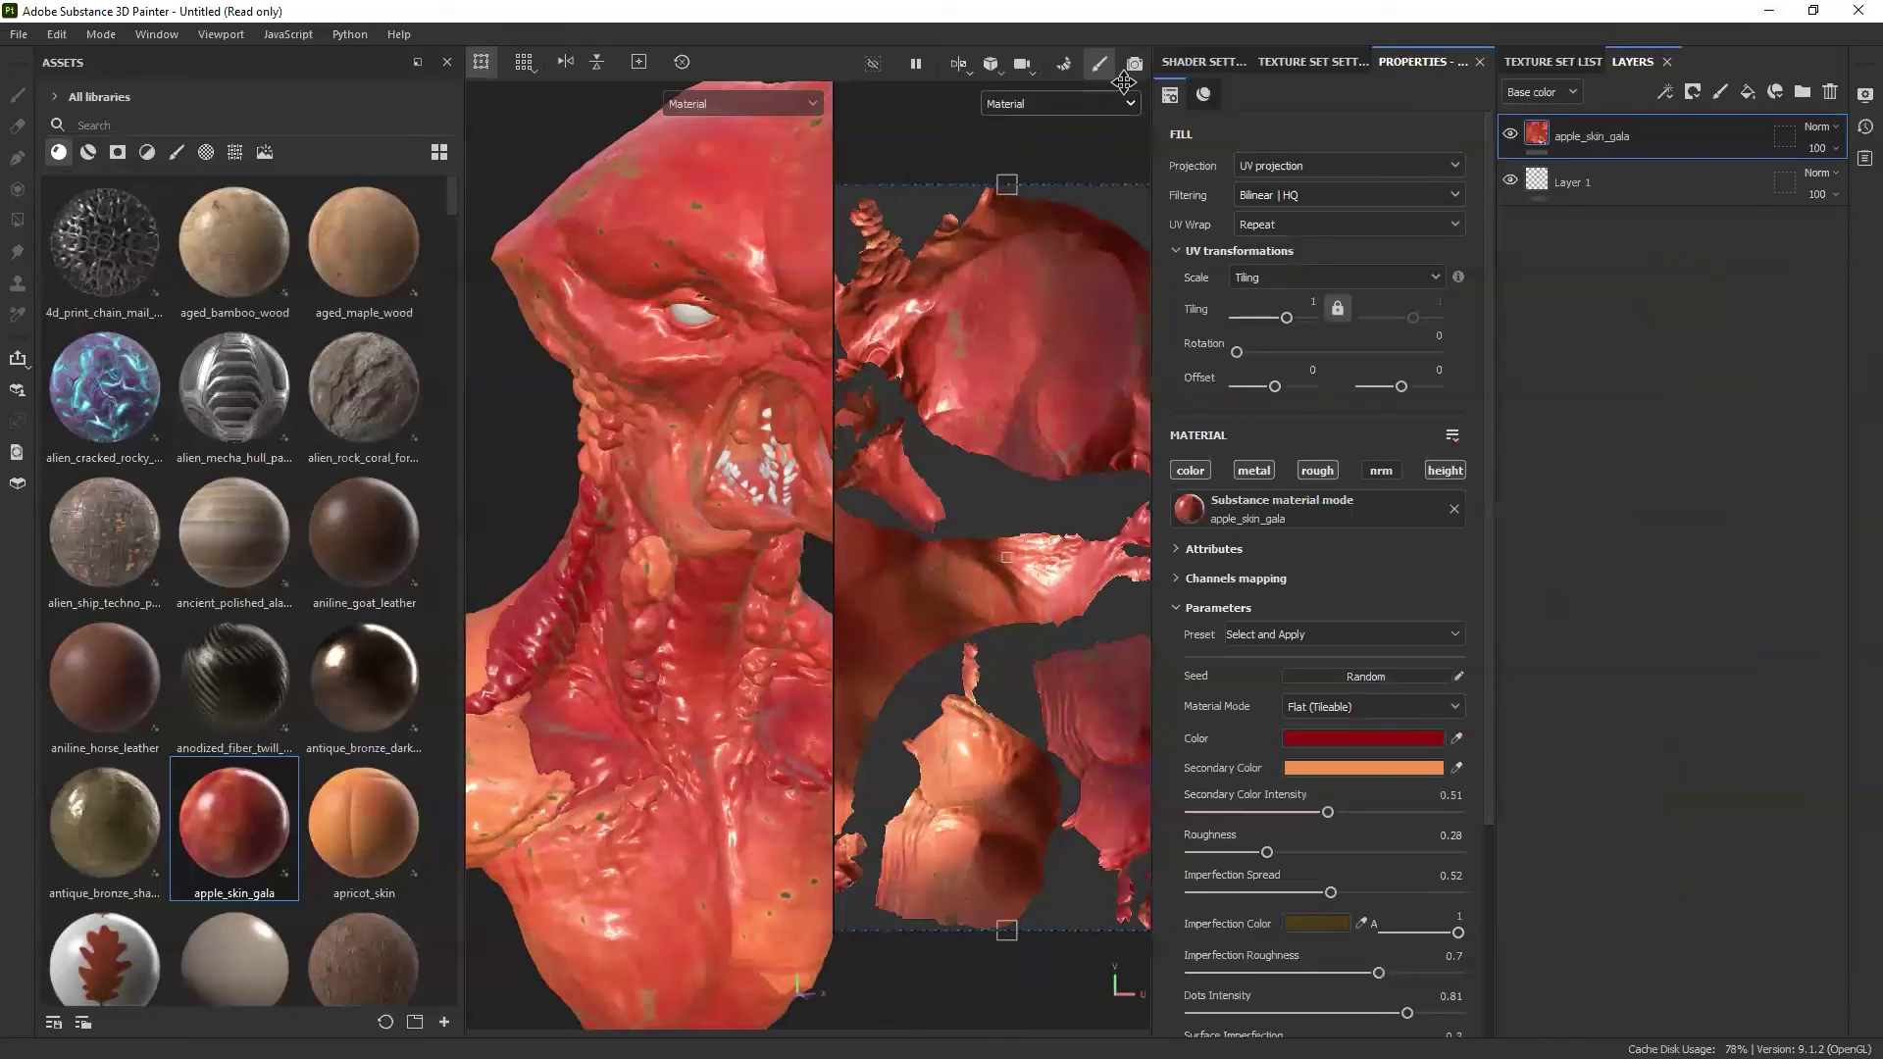
click(959, 64)
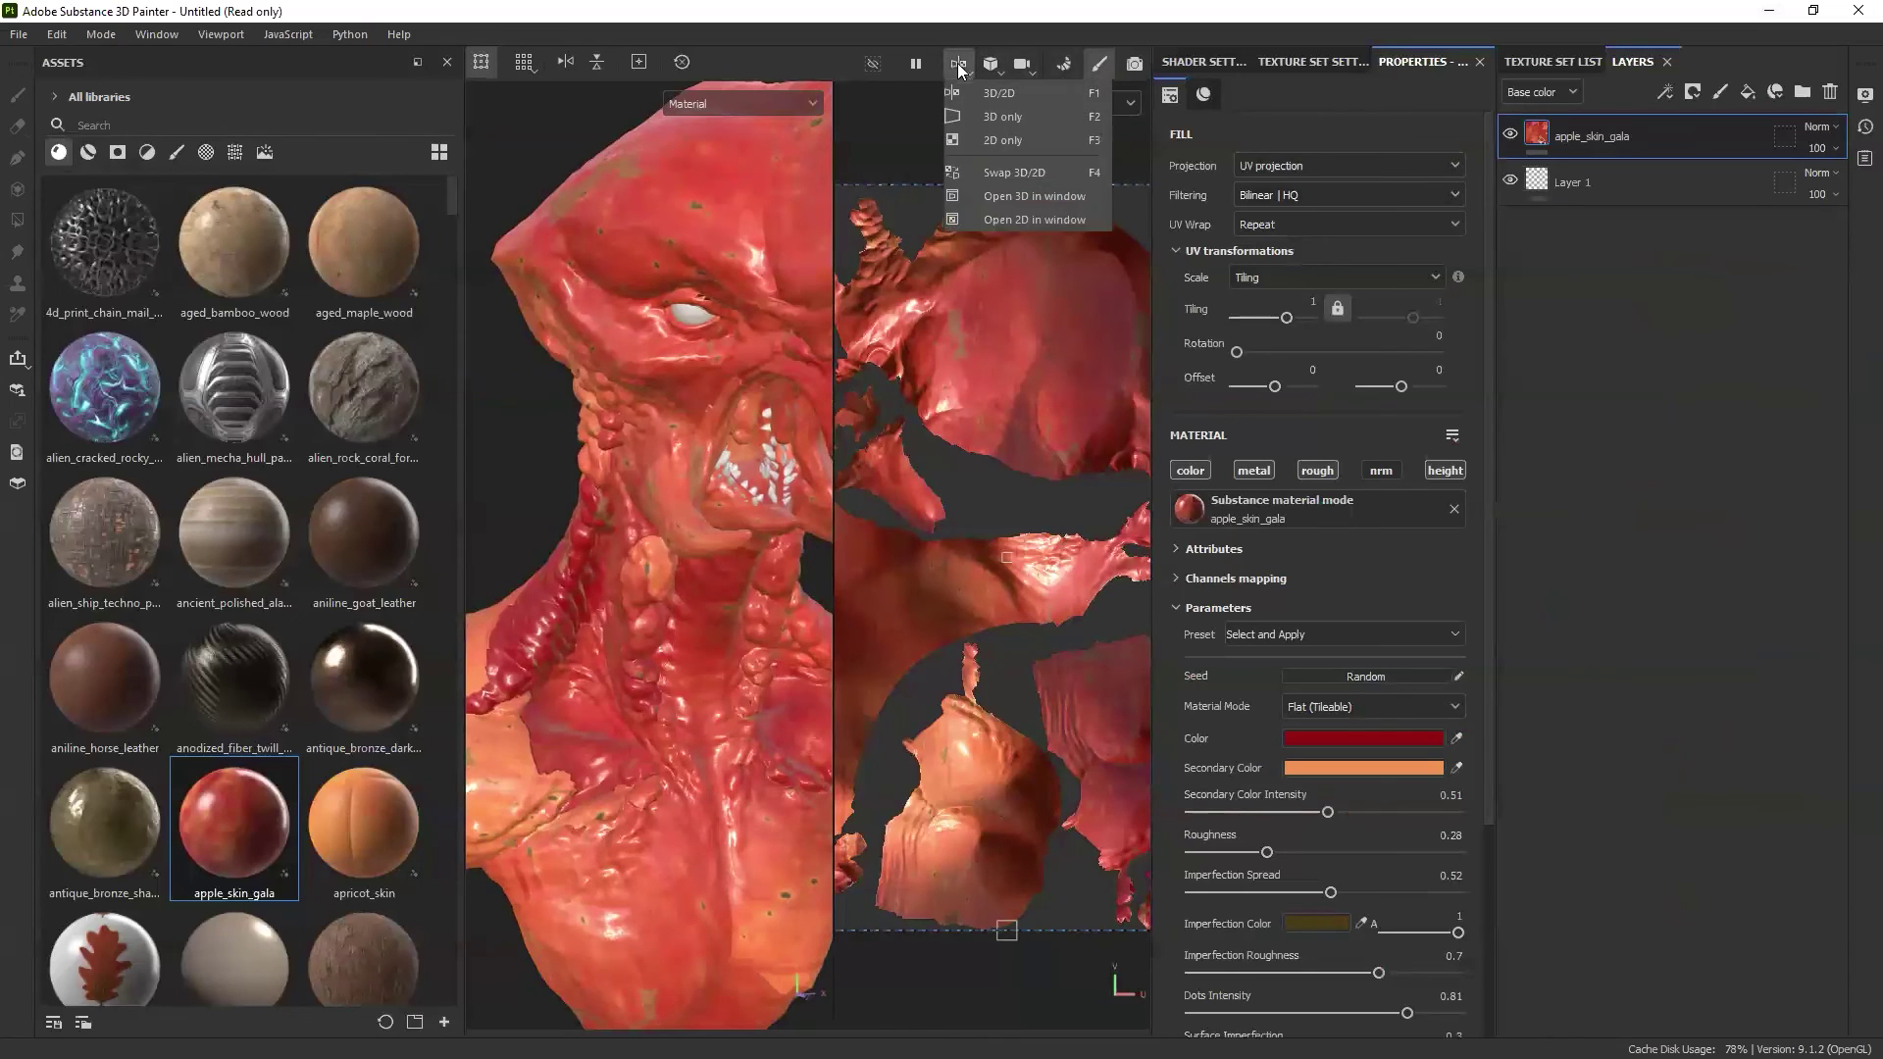
click(999, 124)
alt+drag(943, 229, 852, 359)
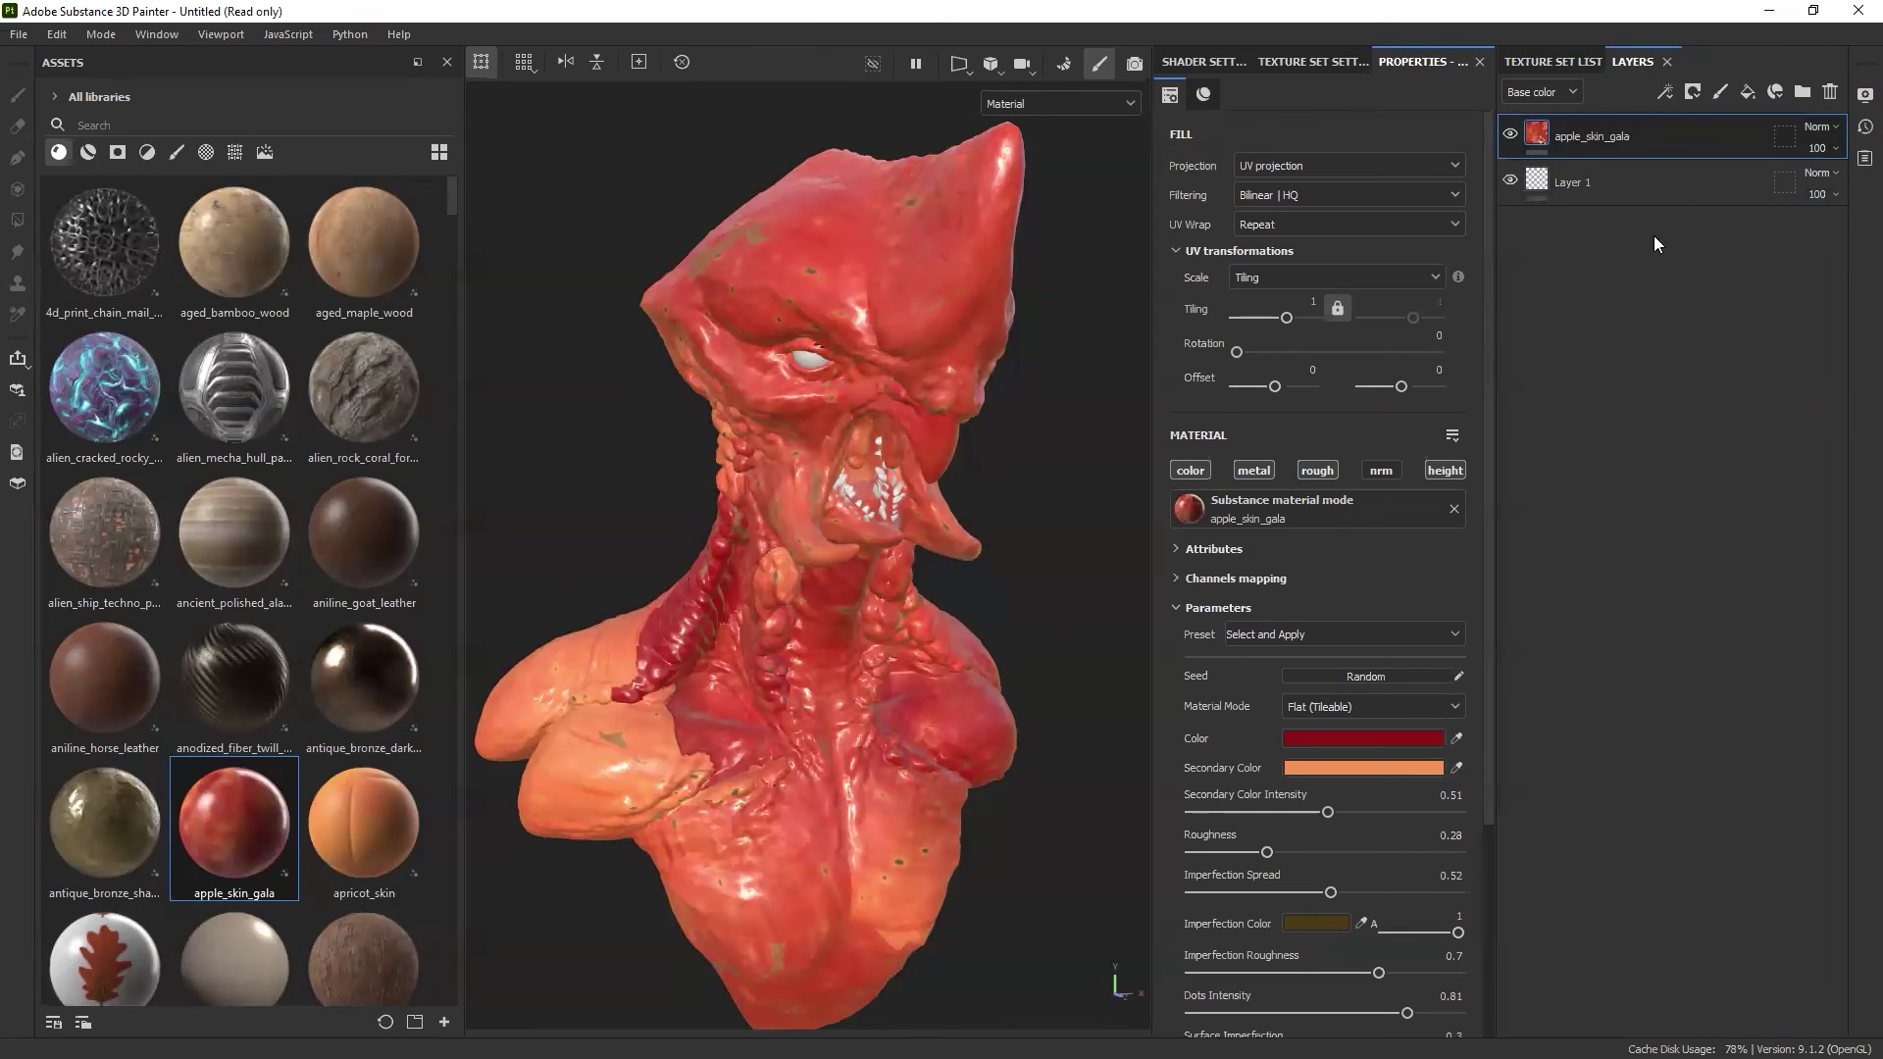
Step: Review the texture set list, shader settings and texture set settings, and return to the apple_skin_gala layer's properties
click(1553, 61)
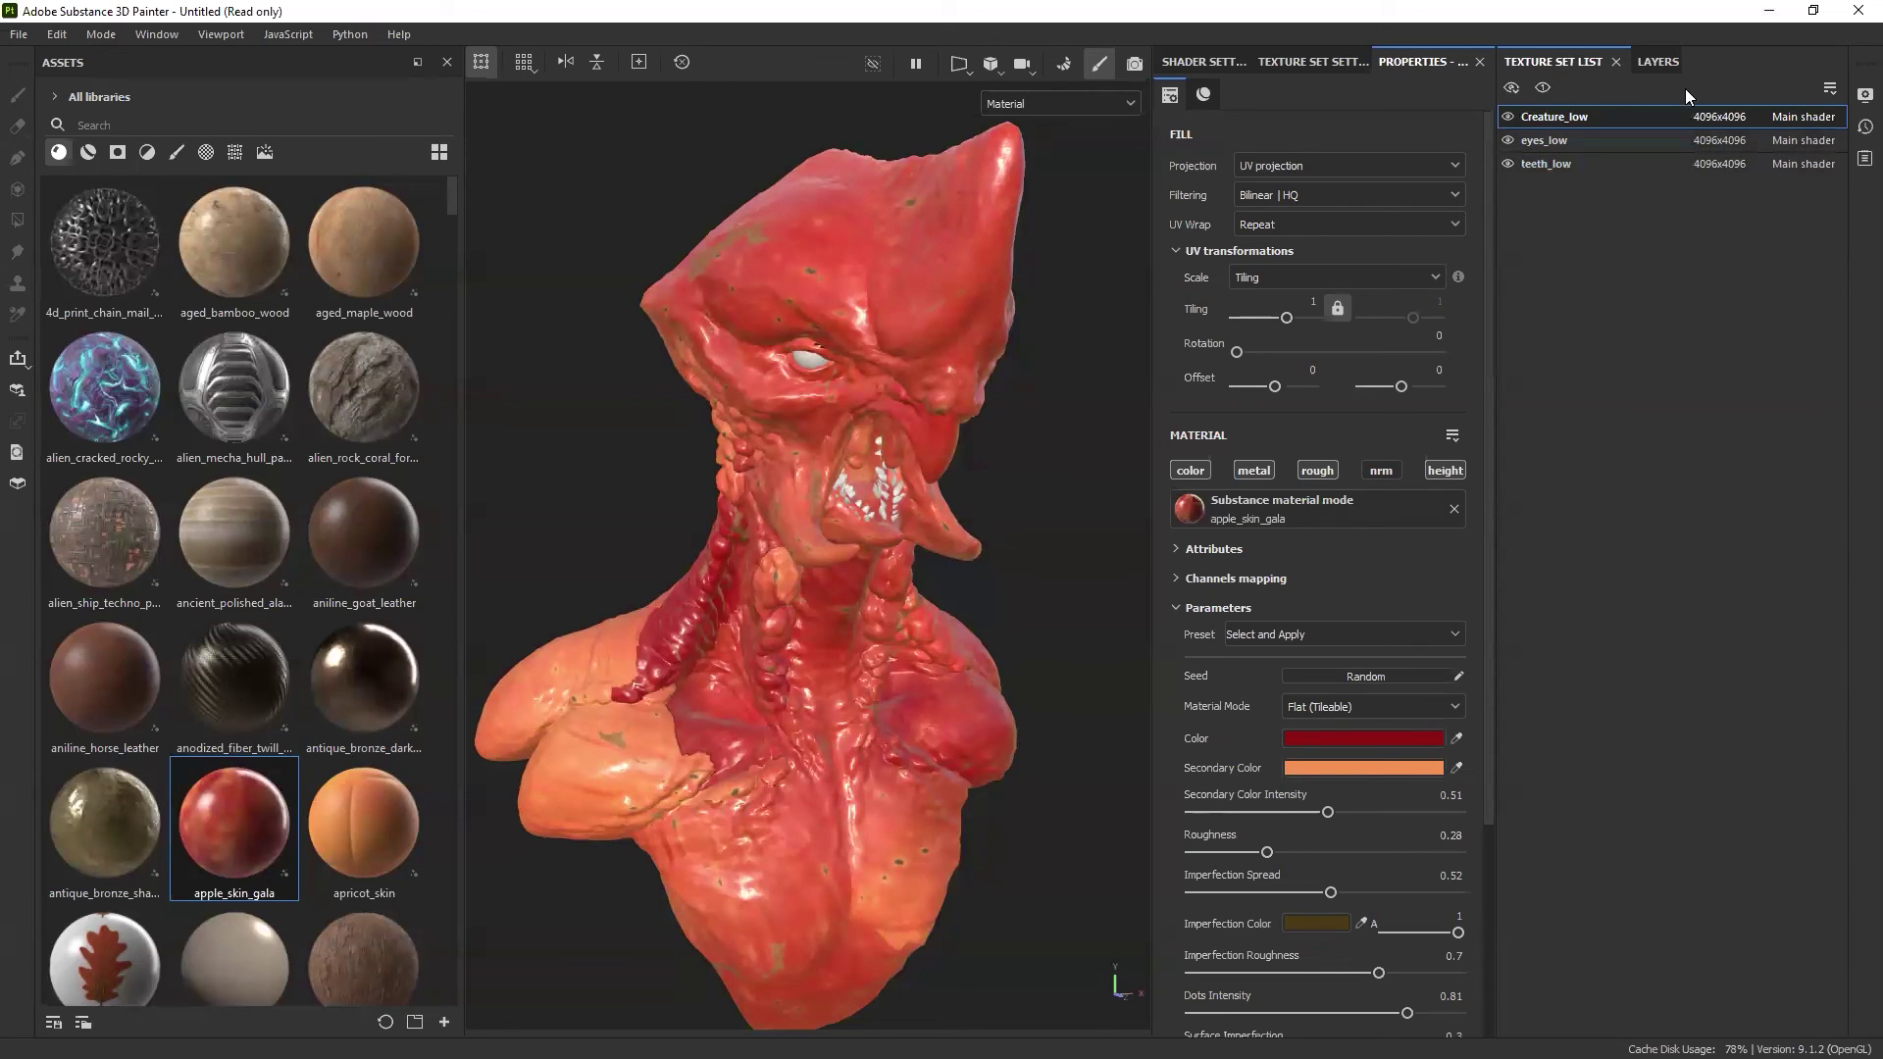
click(1657, 61)
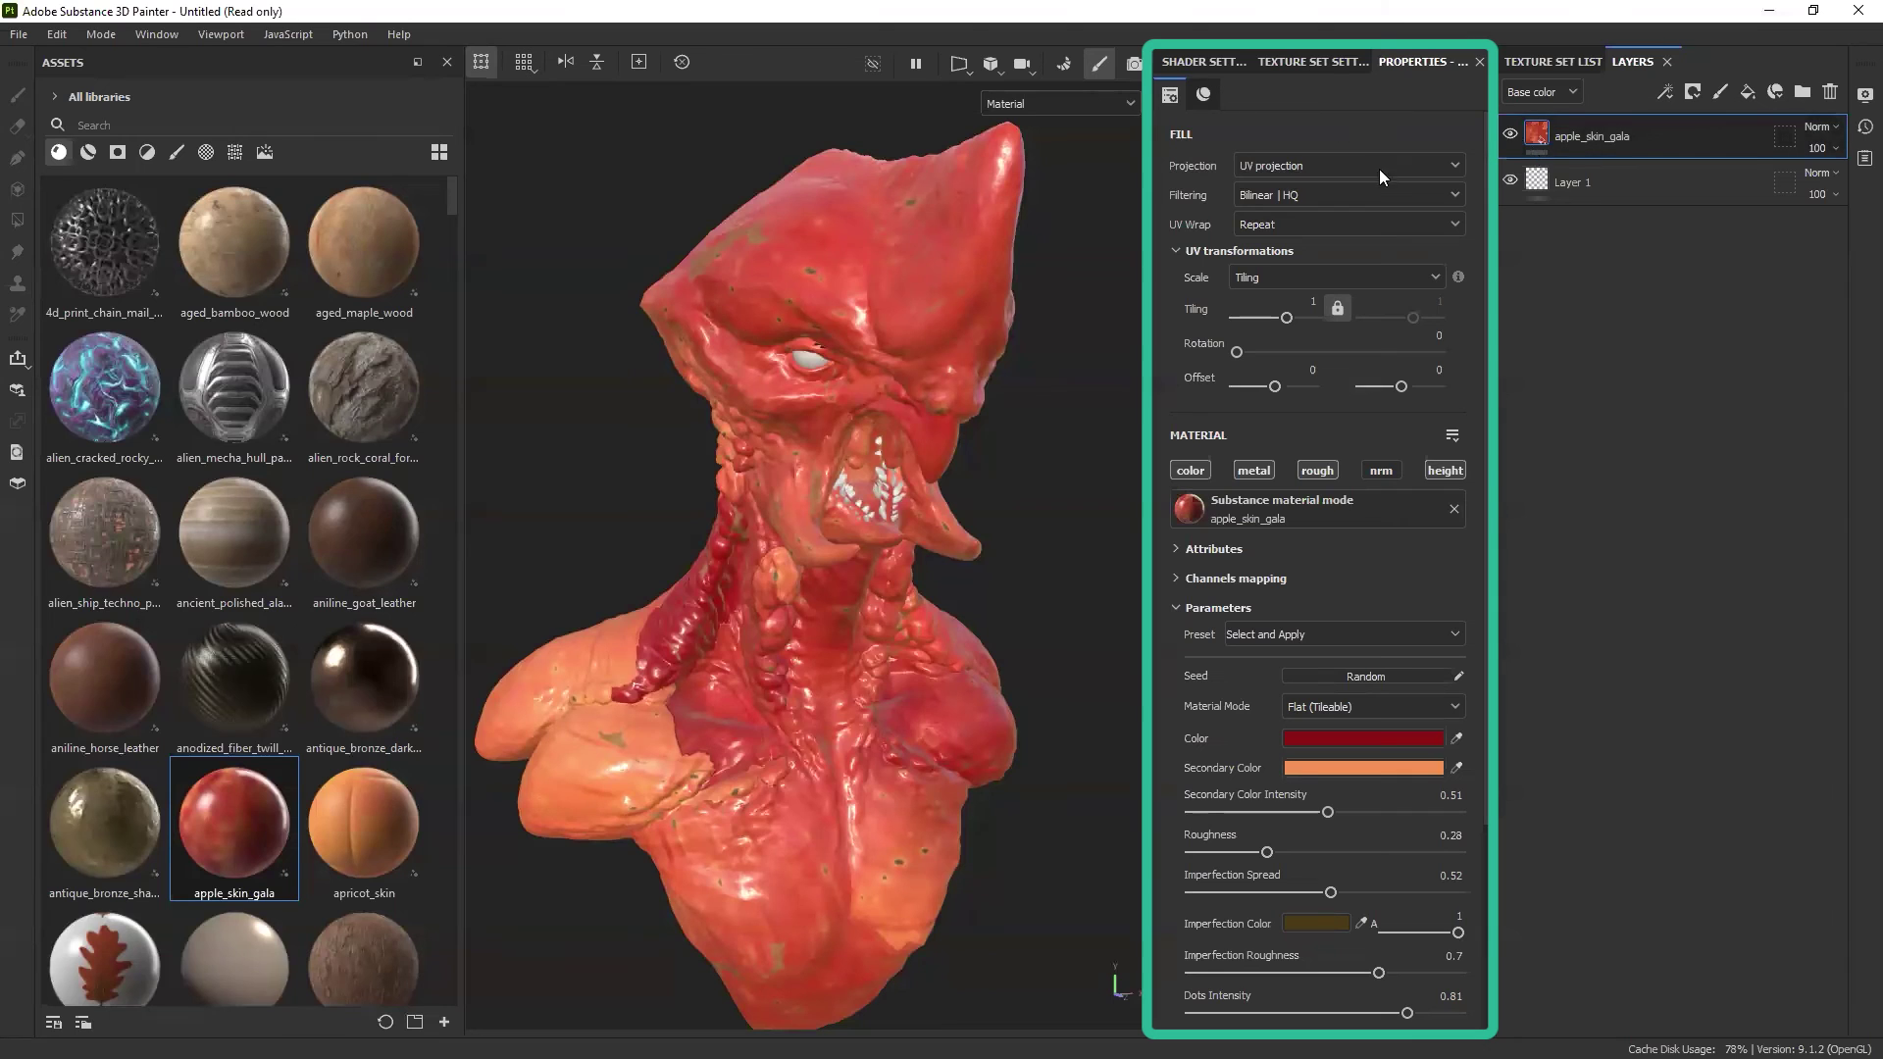
click(1313, 61)
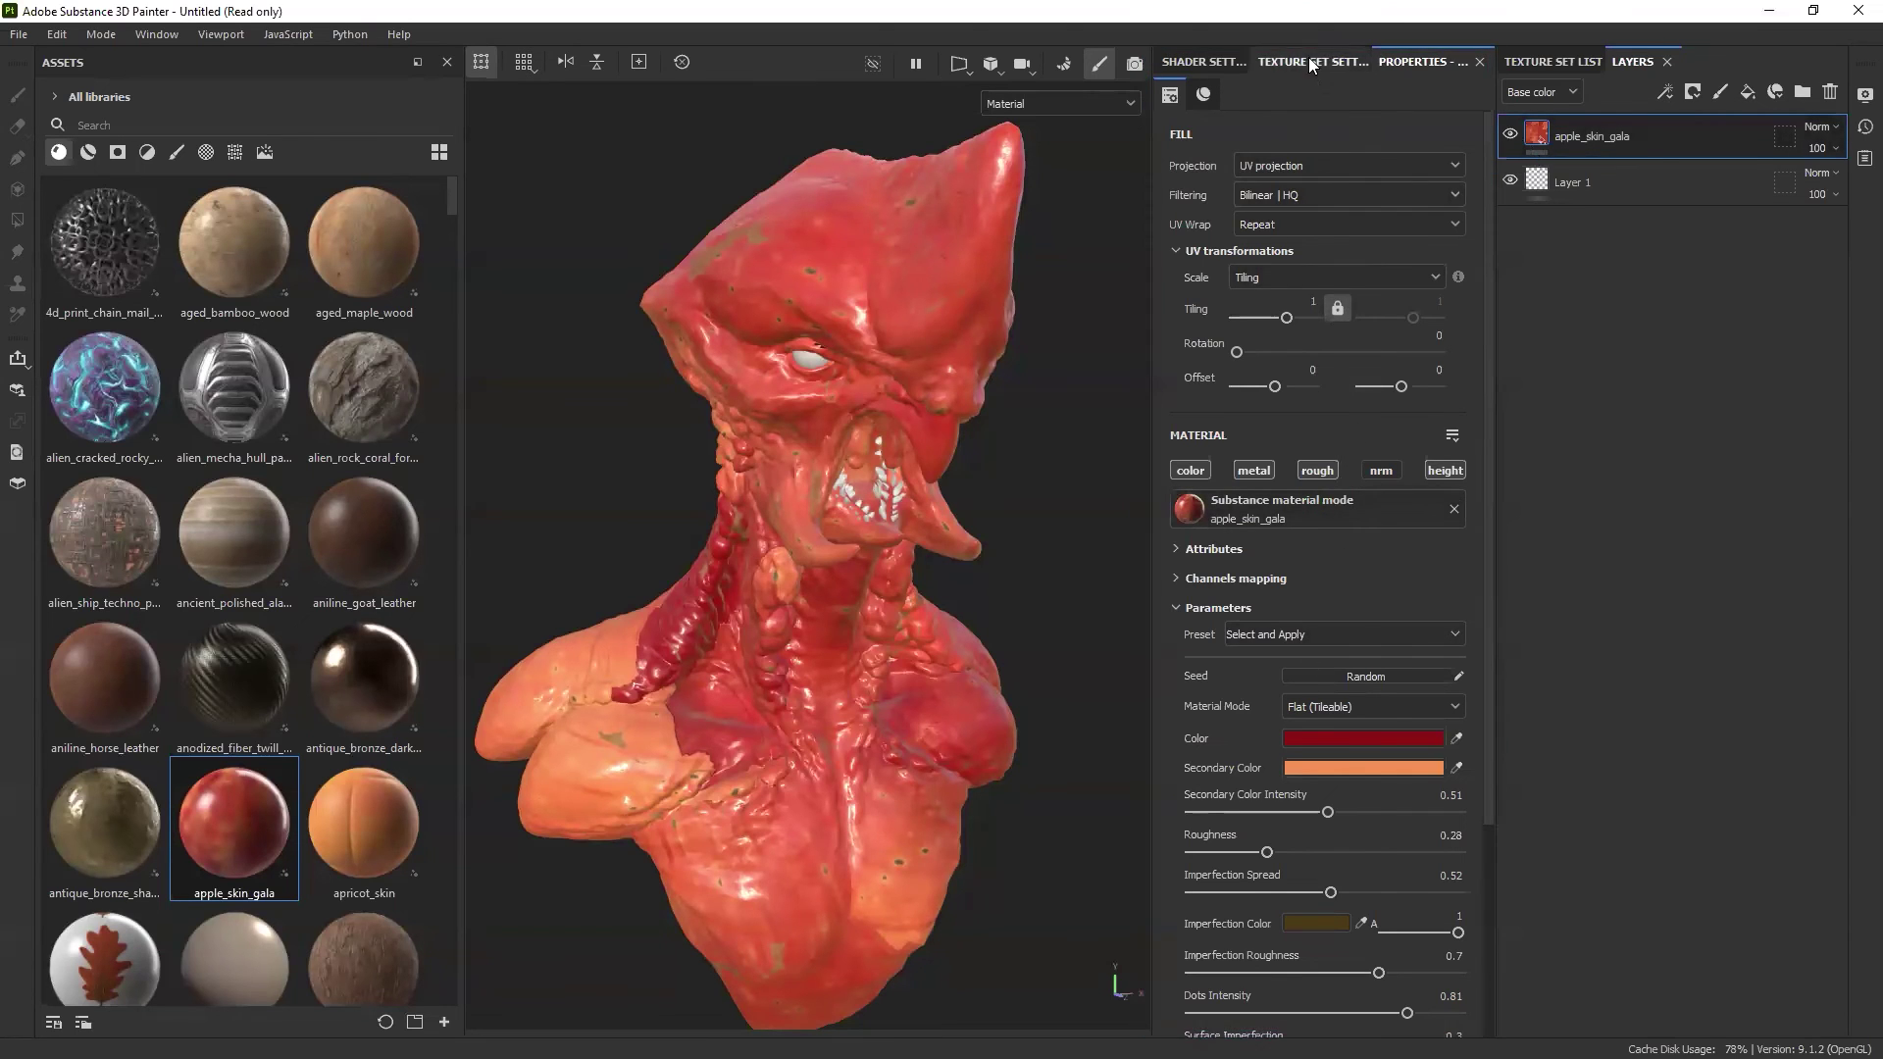
click(1201, 61)
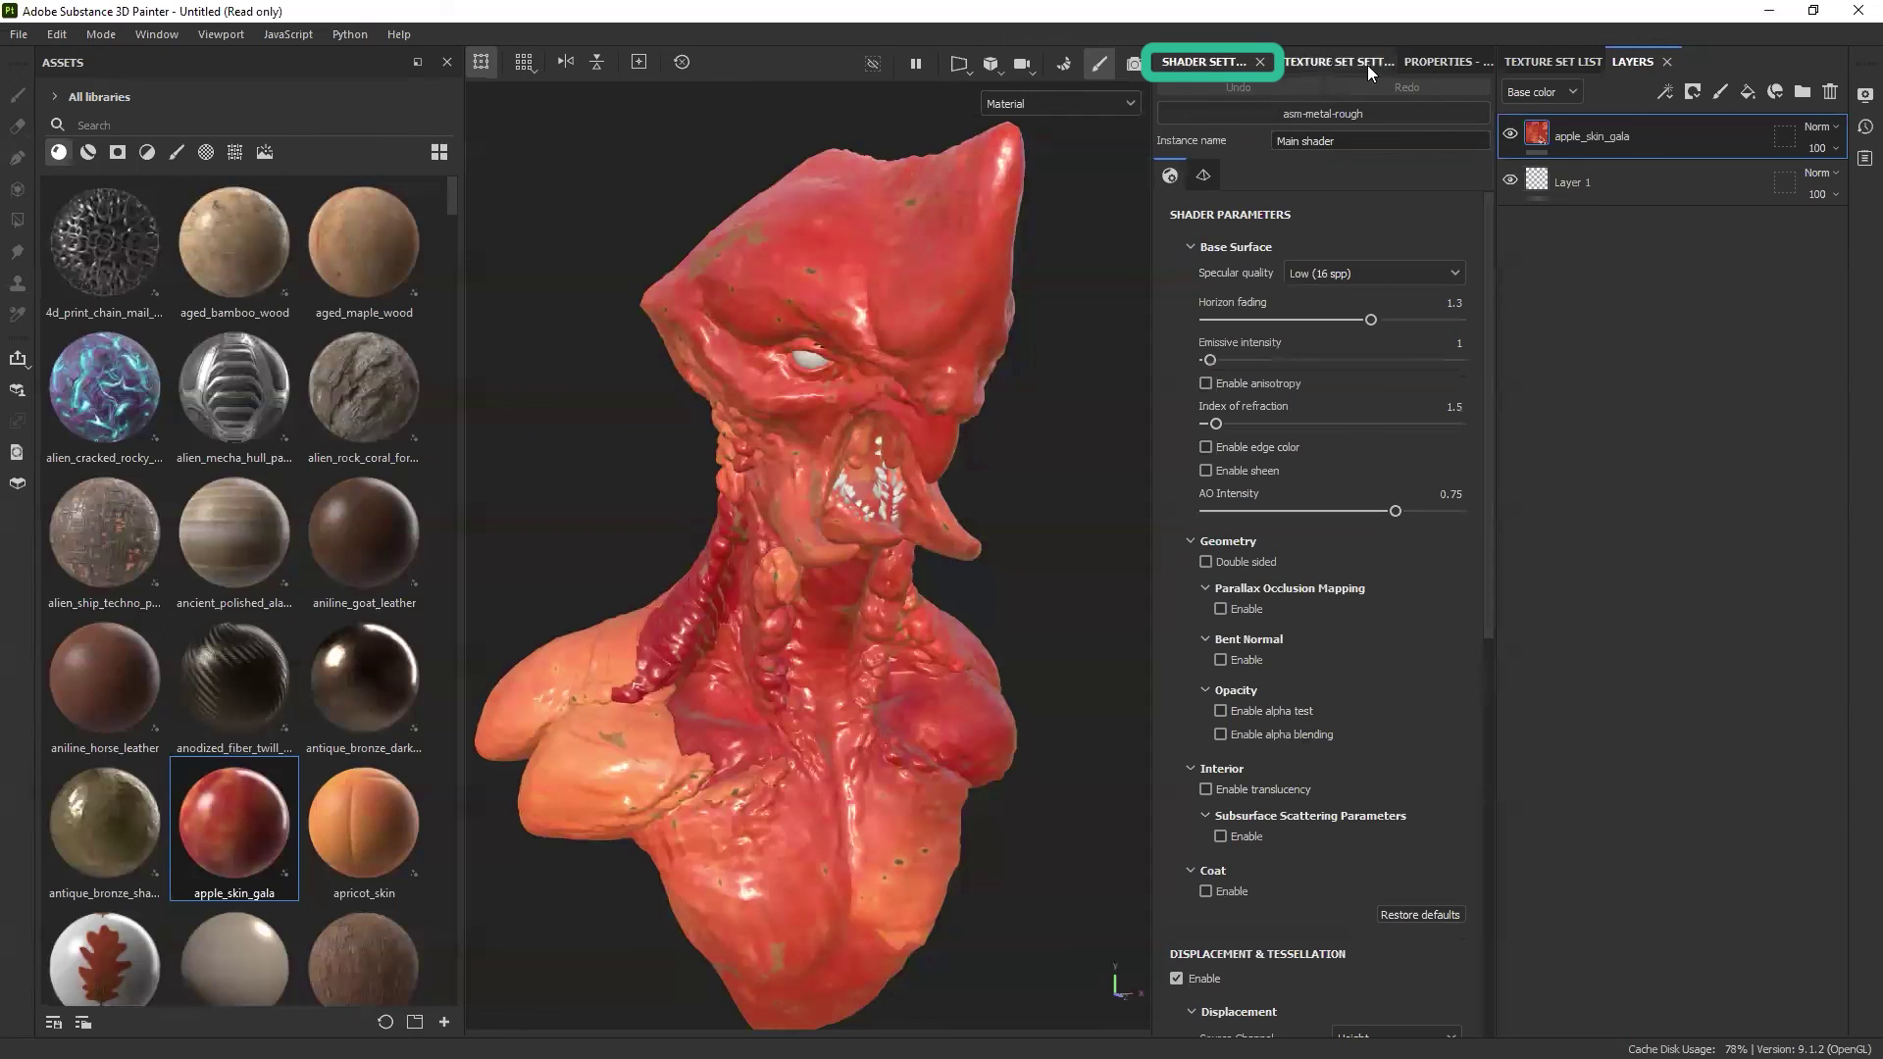
click(1330, 63)
click(1439, 62)
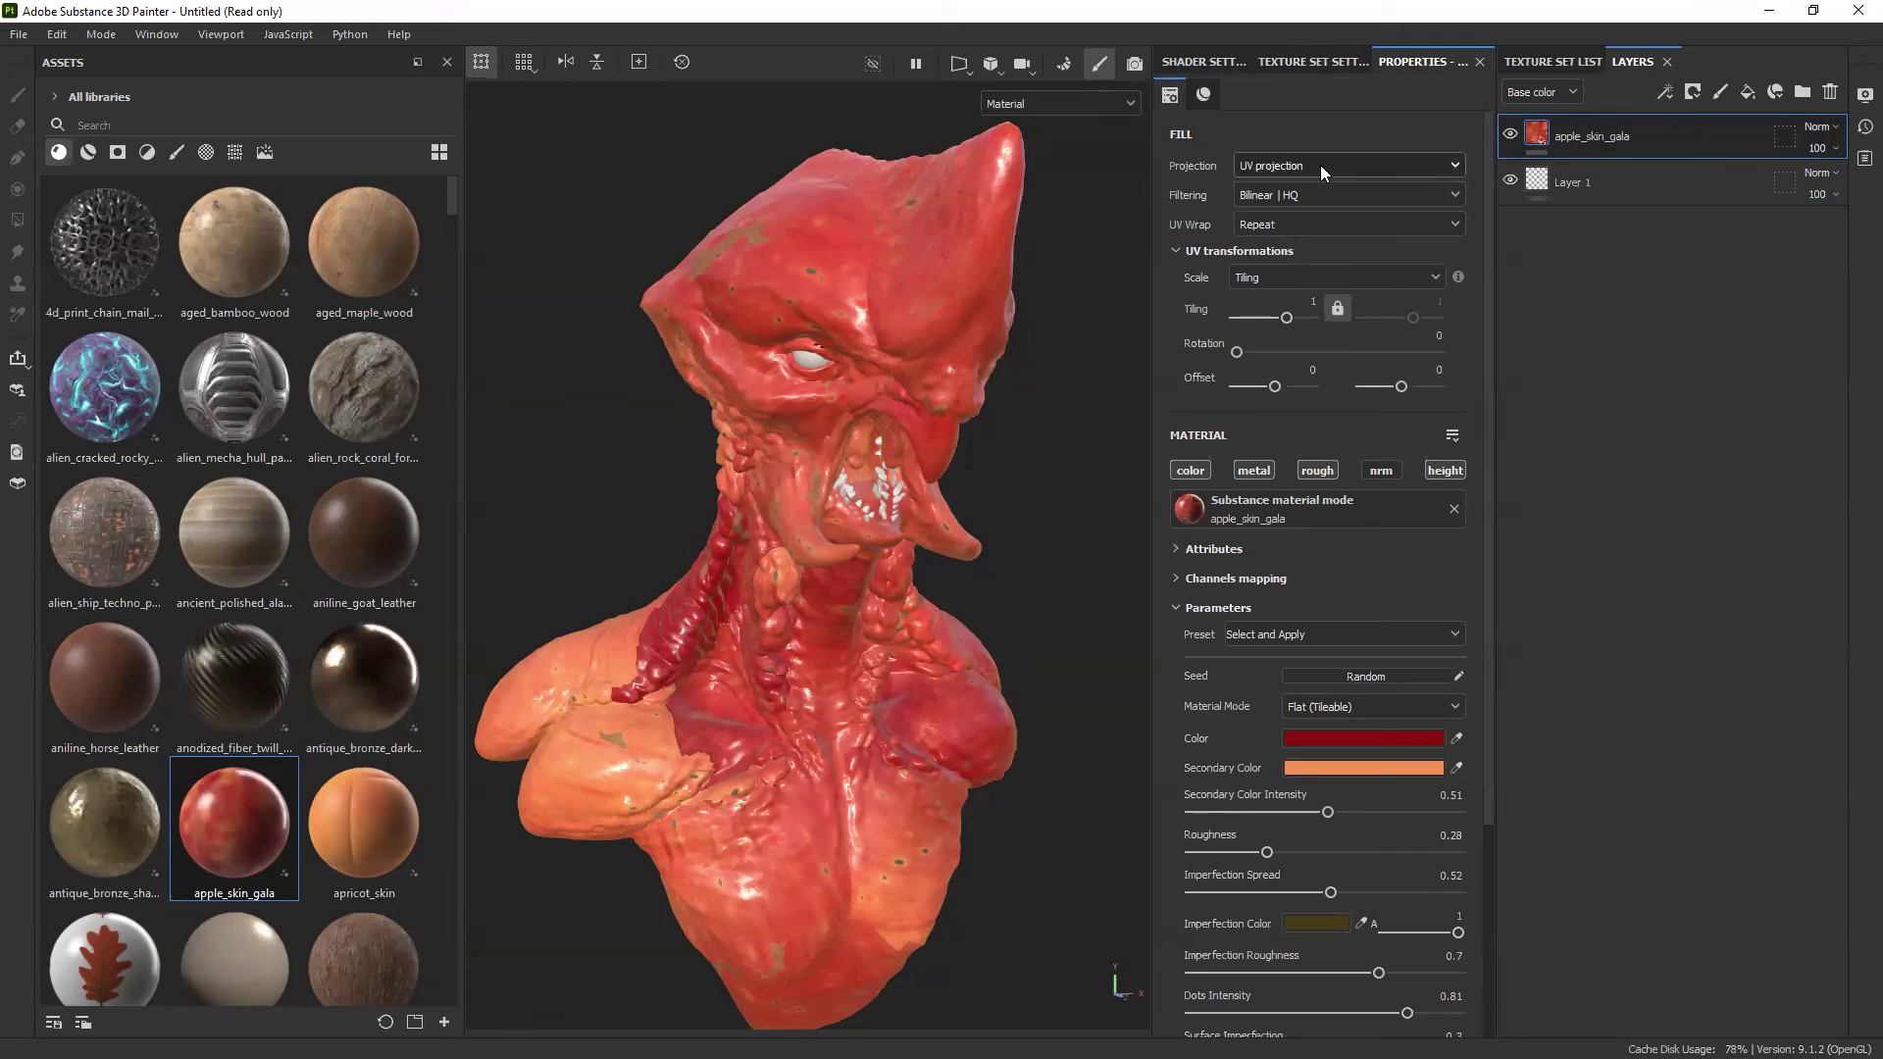
Step: Switch the apple_skin_gala fill layer's projection to Tri-planar projection and view the whole bust inside the projection box
click(1321, 166)
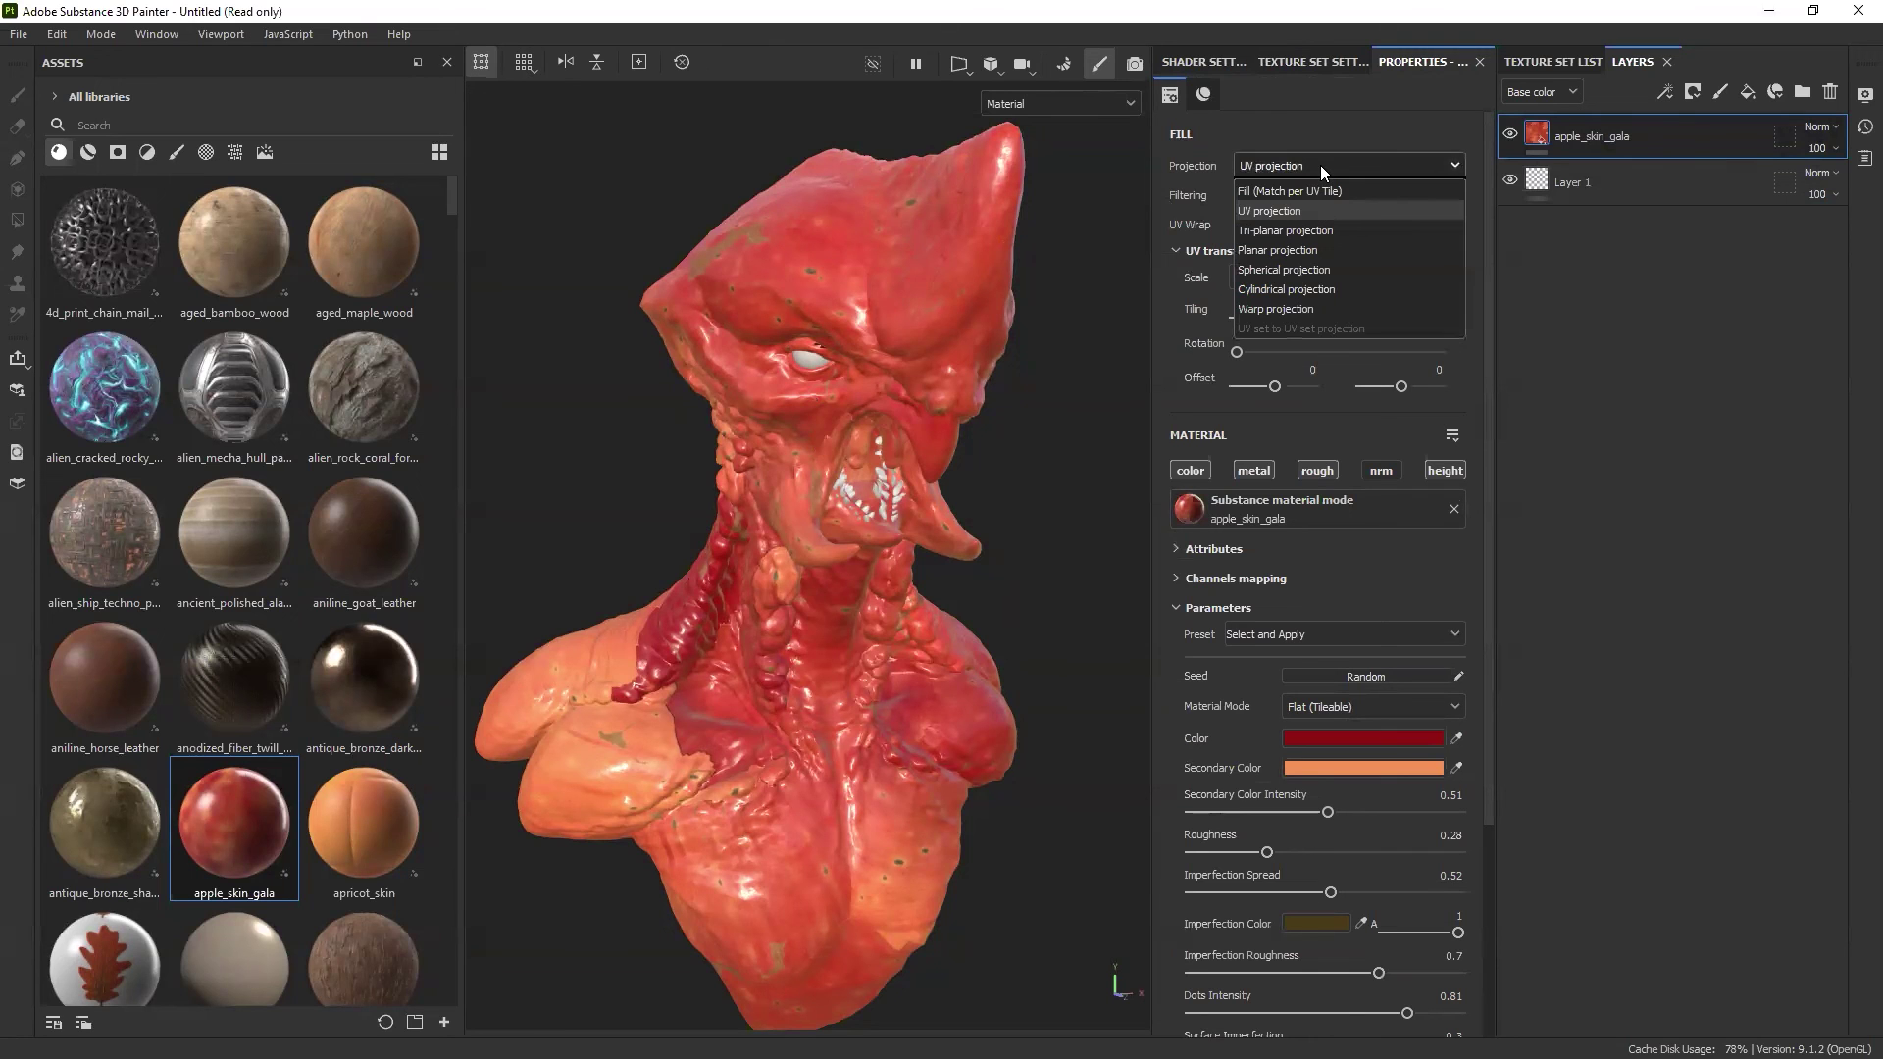
click(1304, 231)
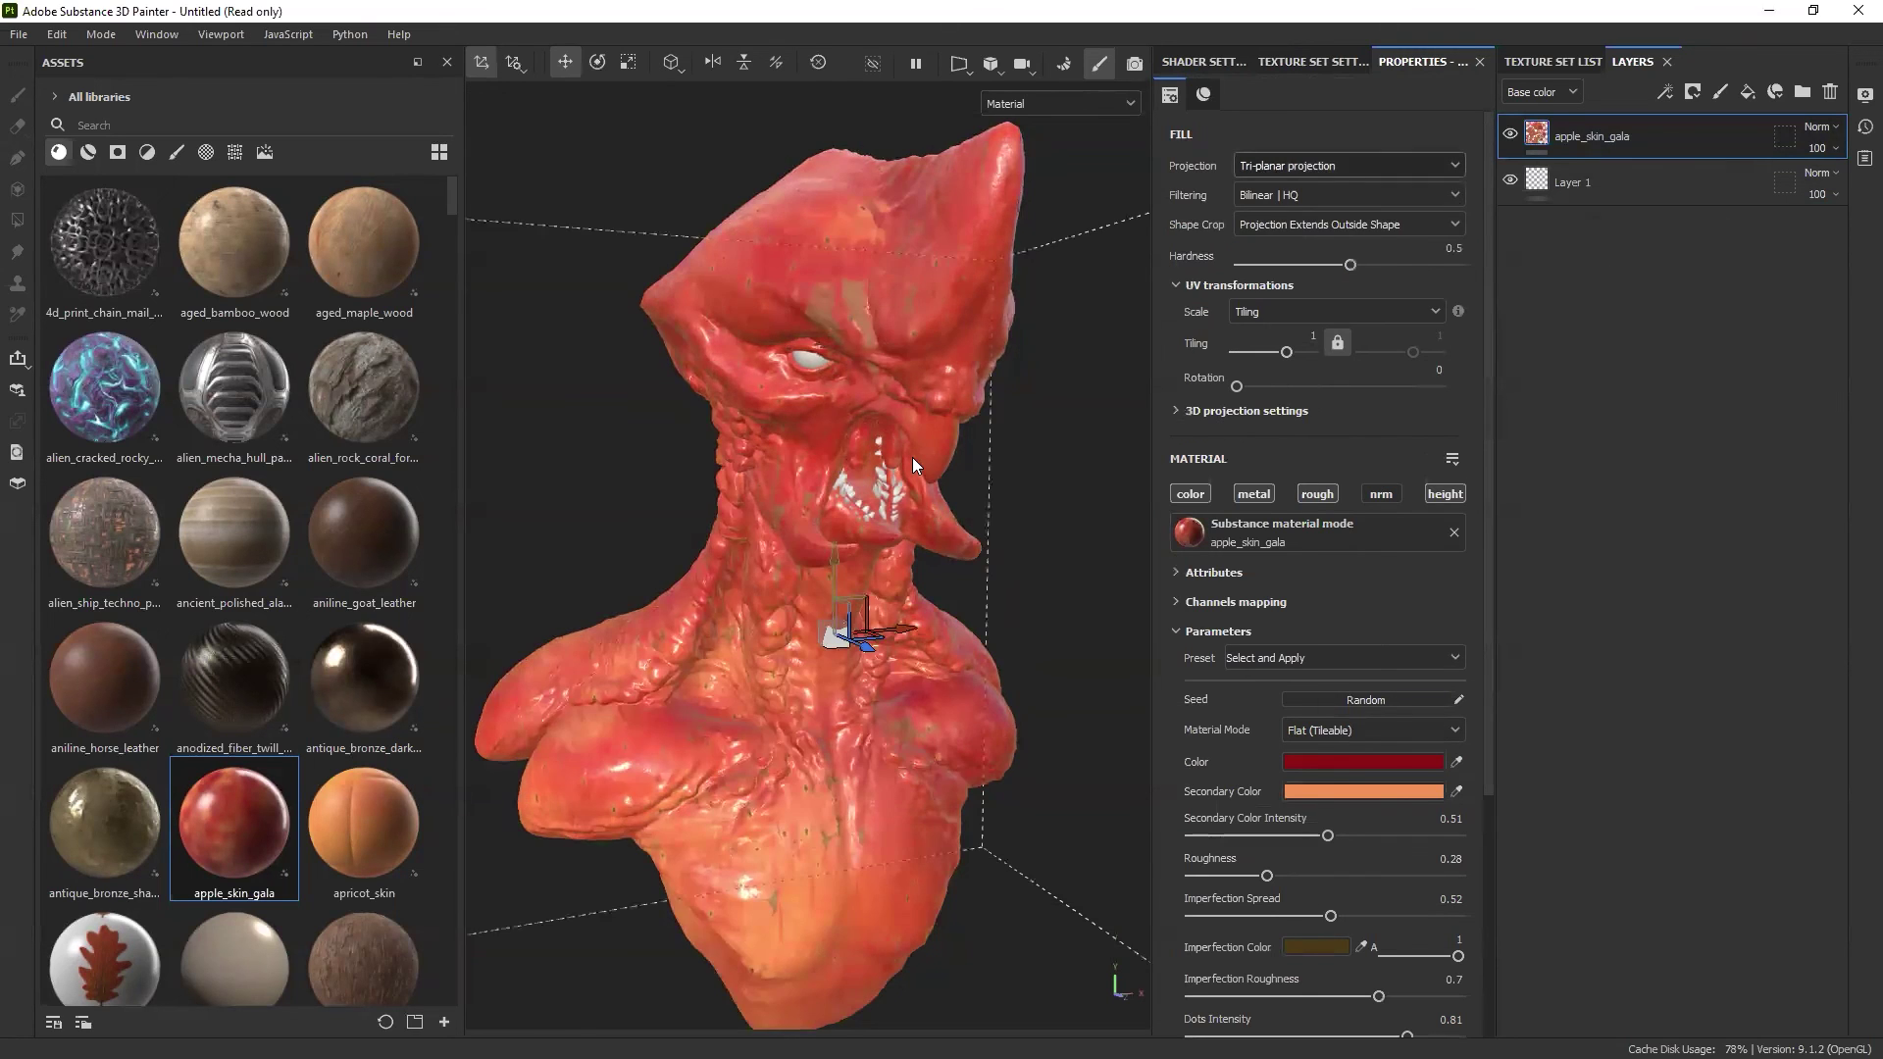
scroll(901, 514, down, 4)
alt+drag(901, 514, 886, 534)
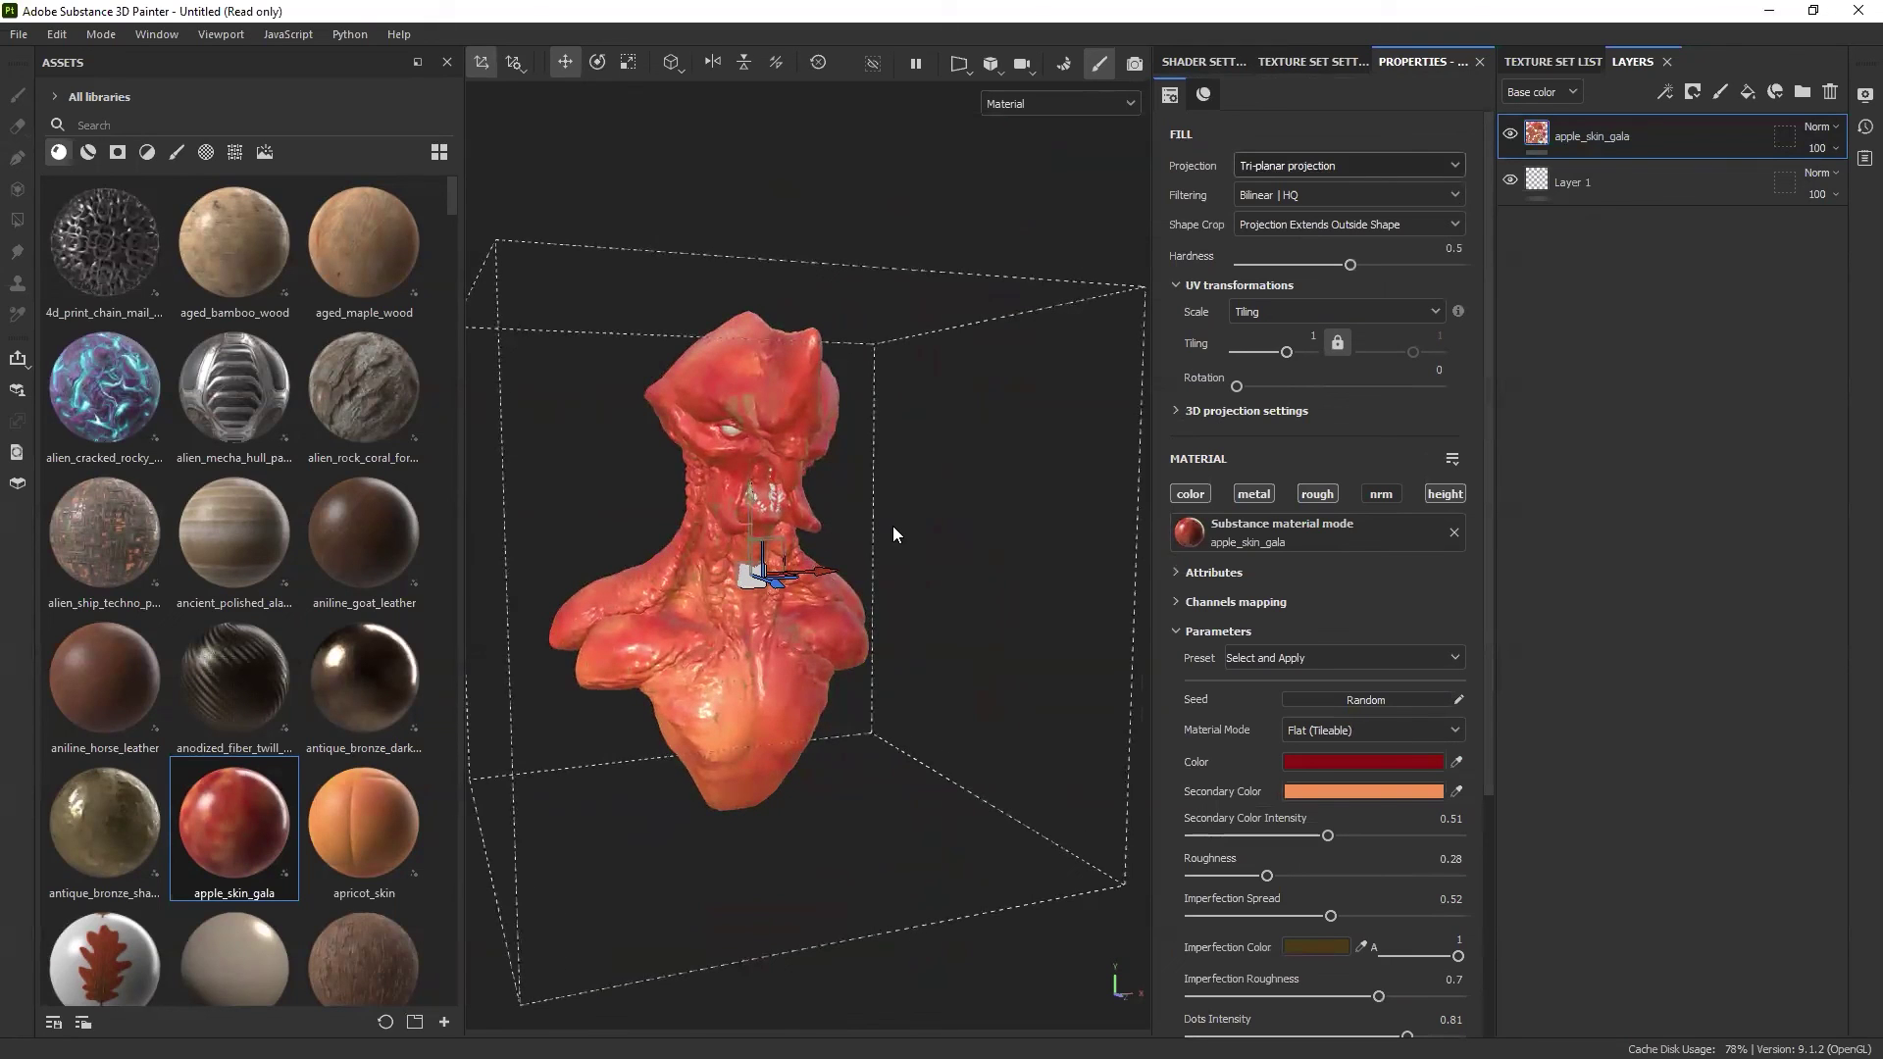
Step: Try Spherical projection on the apple_skin_gala layer, and set it back to Tri-planar projection
click(1344, 164)
click(1270, 269)
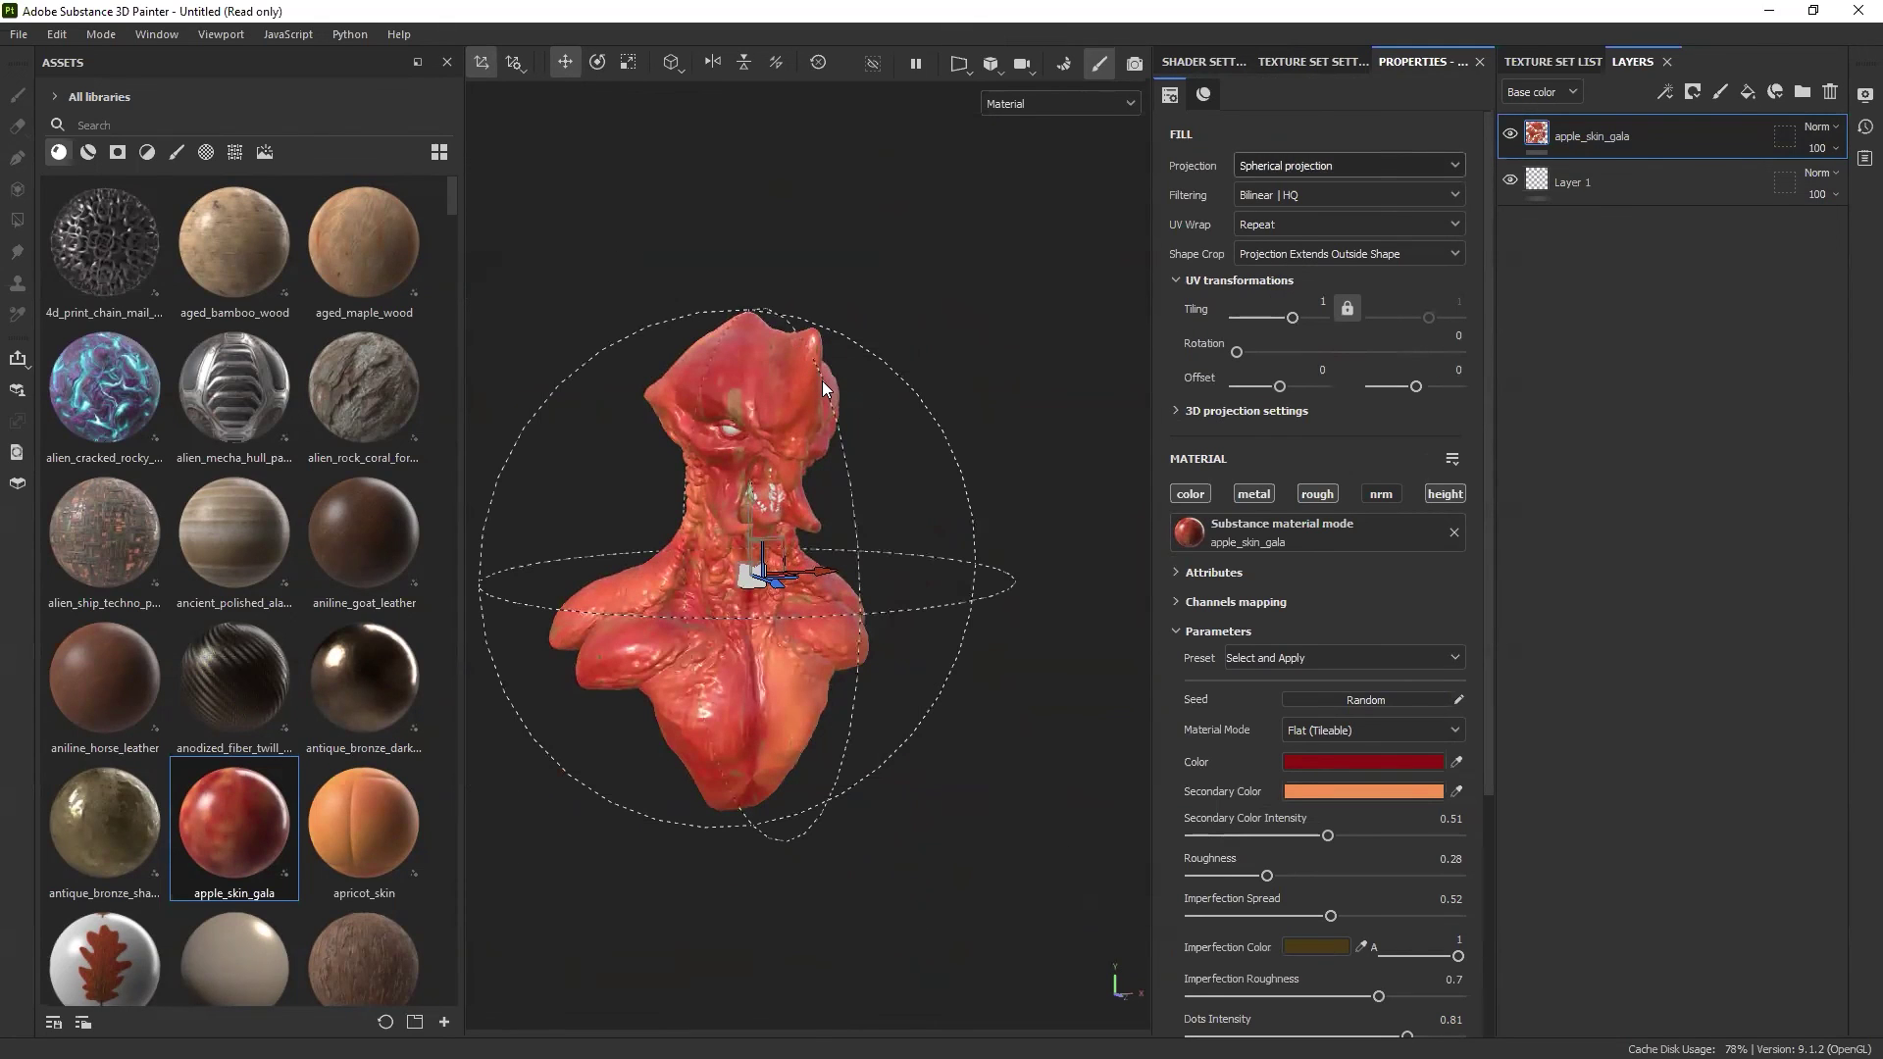
click(1315, 167)
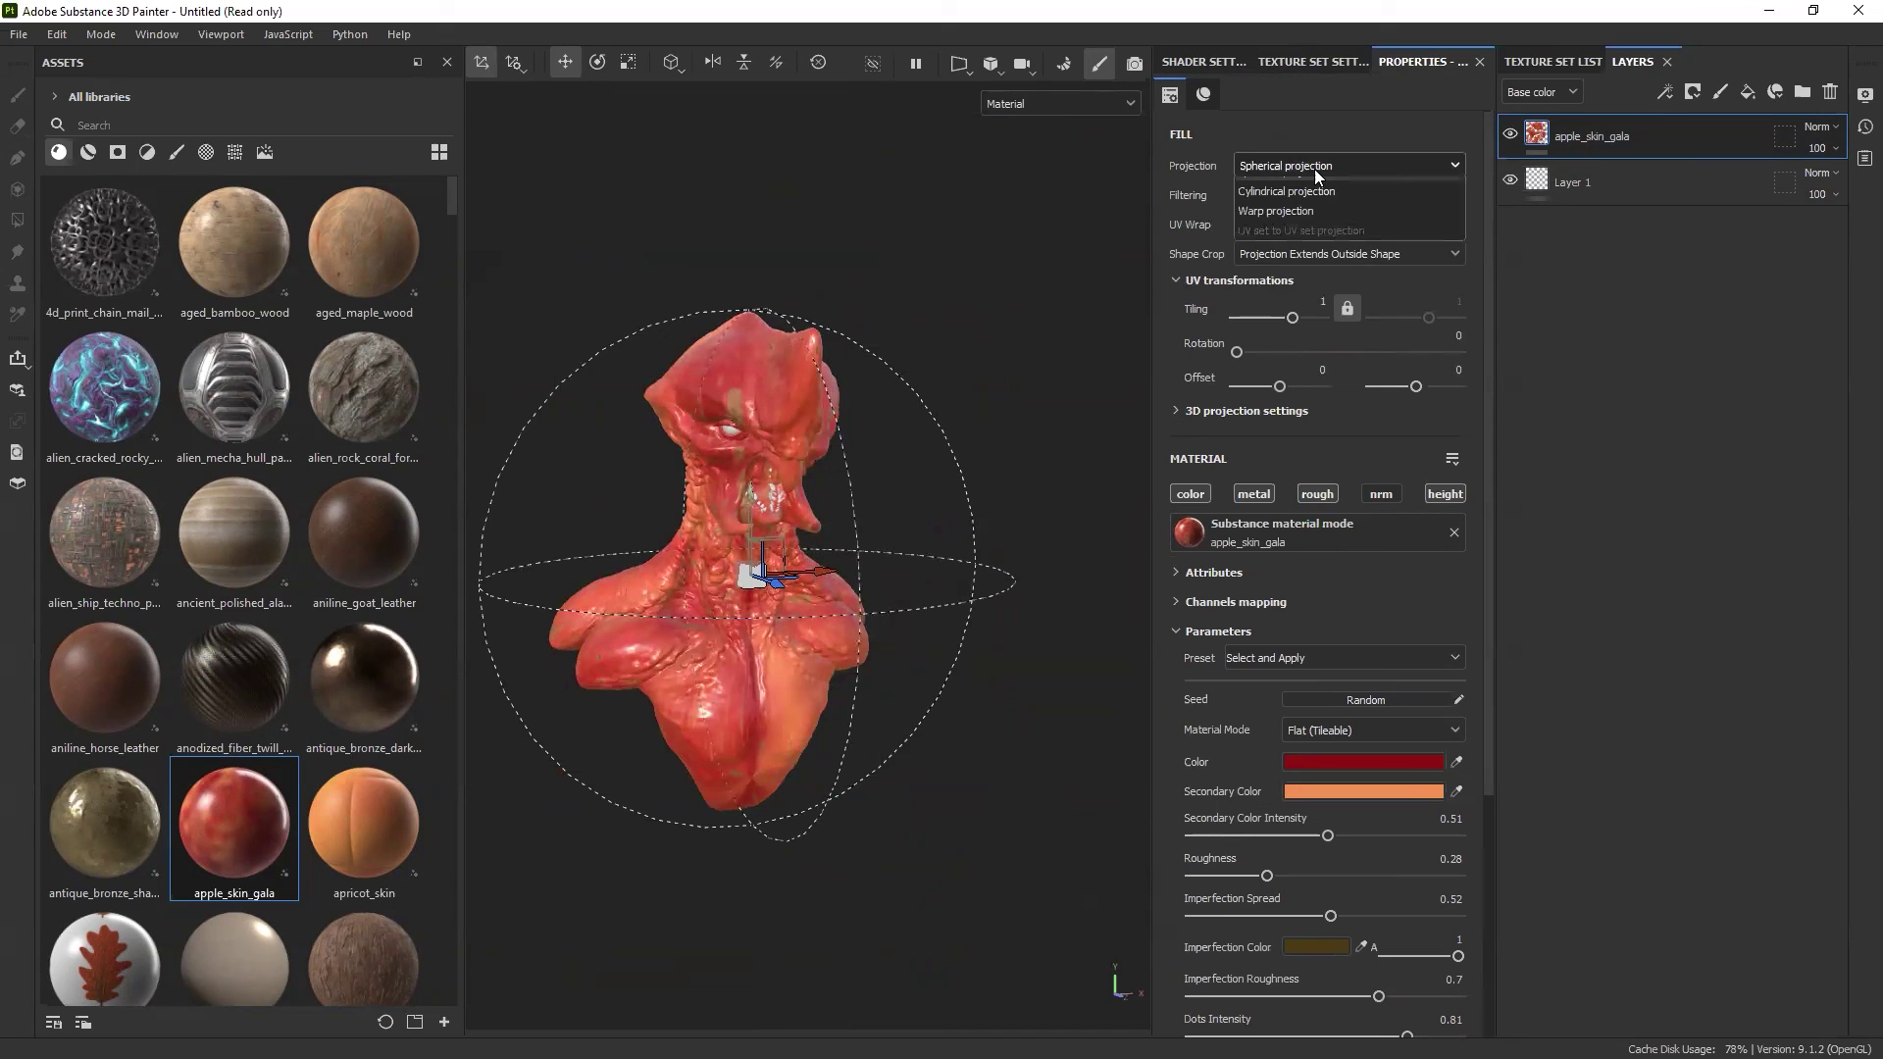
click(1307, 233)
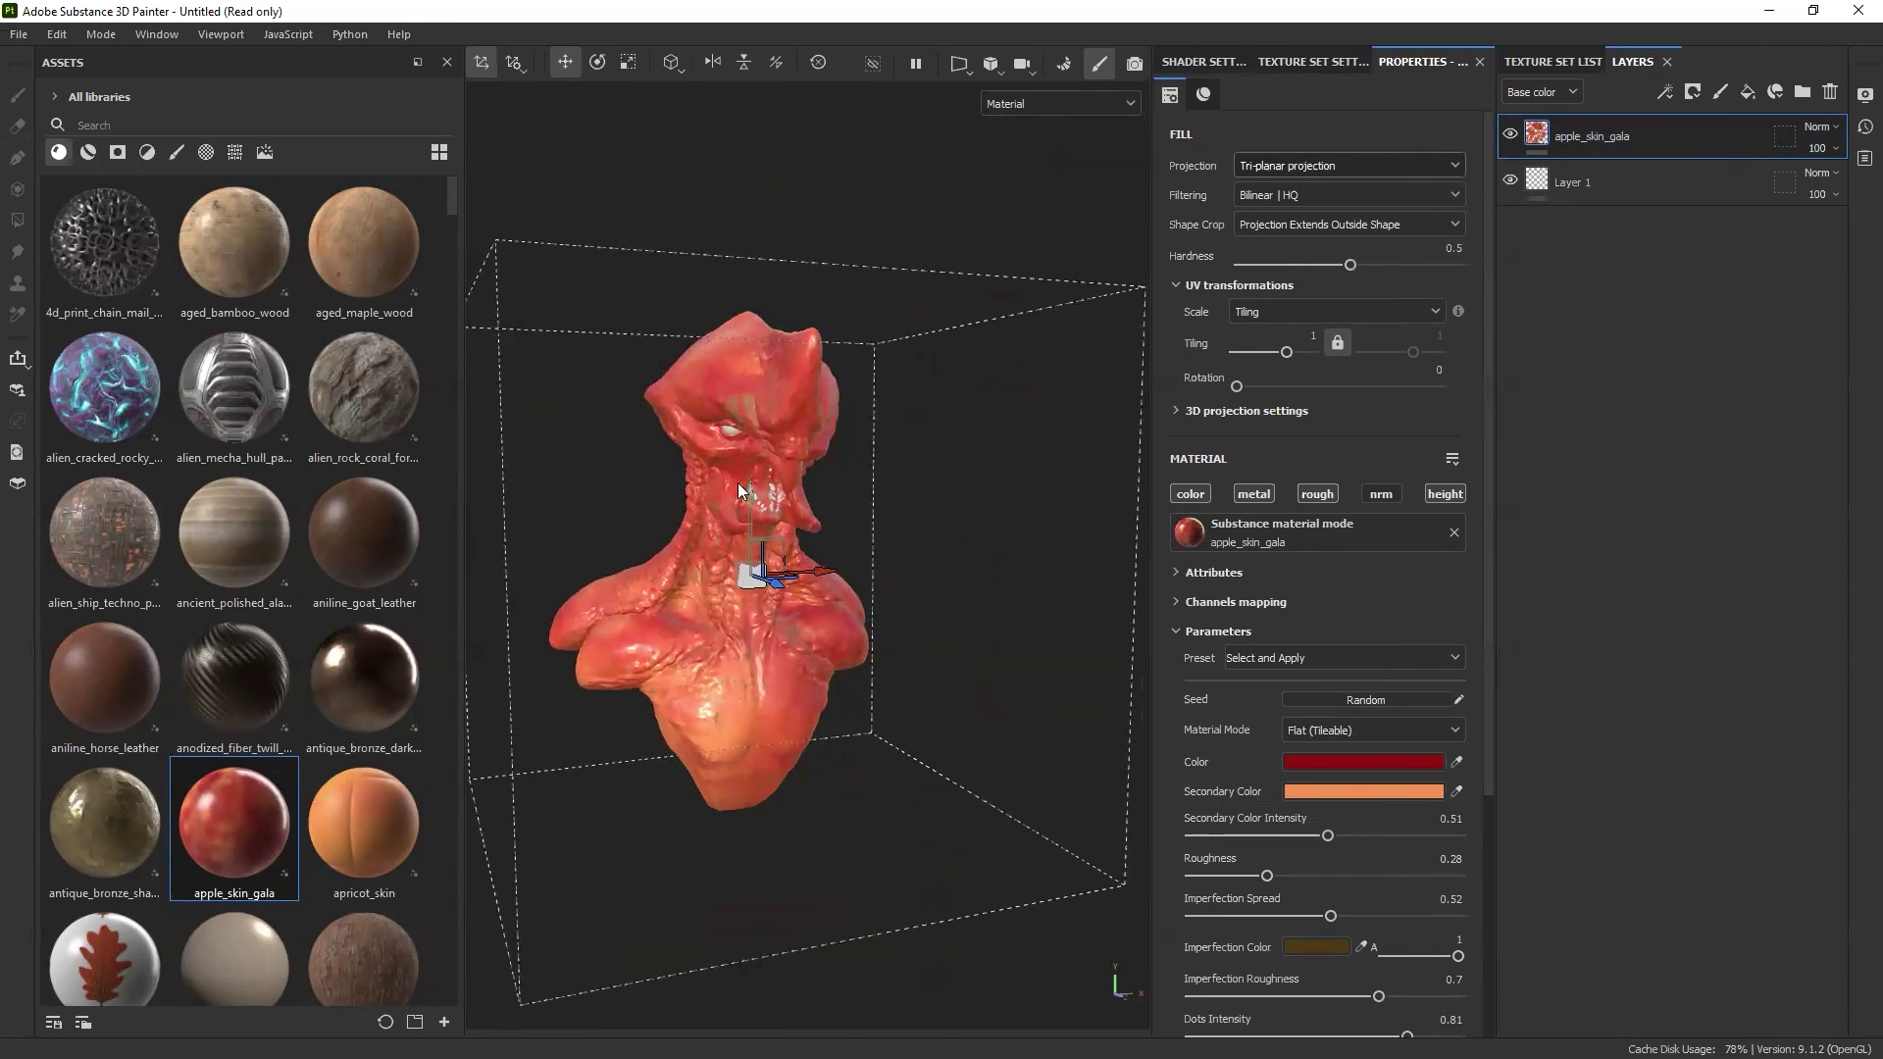
Step: Lower the tri-planar projection's hardness to 0.35 and inspect the blending across the shoulder and chest
scroll(670, 451, up, 2)
alt+drag(673, 435, 768, 644)
scroll(768, 644, up, 3)
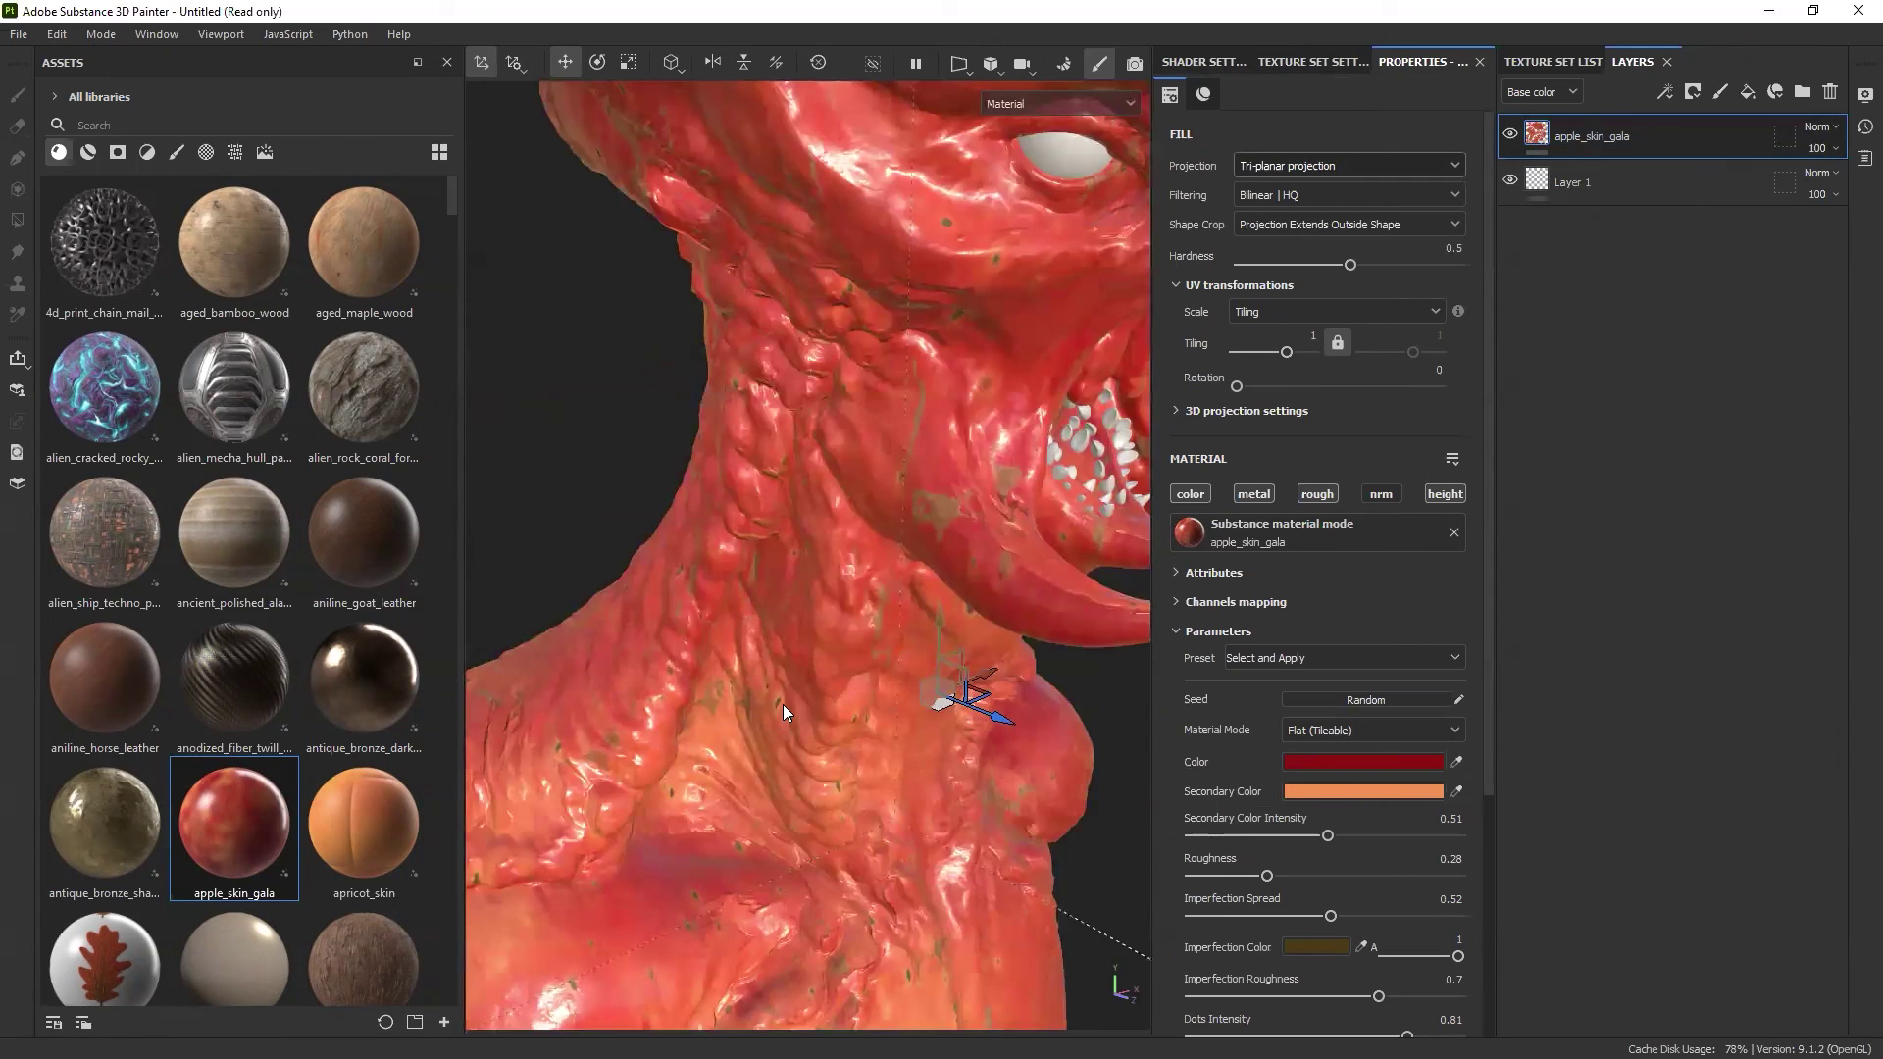
alt+drag(782, 704, 839, 579)
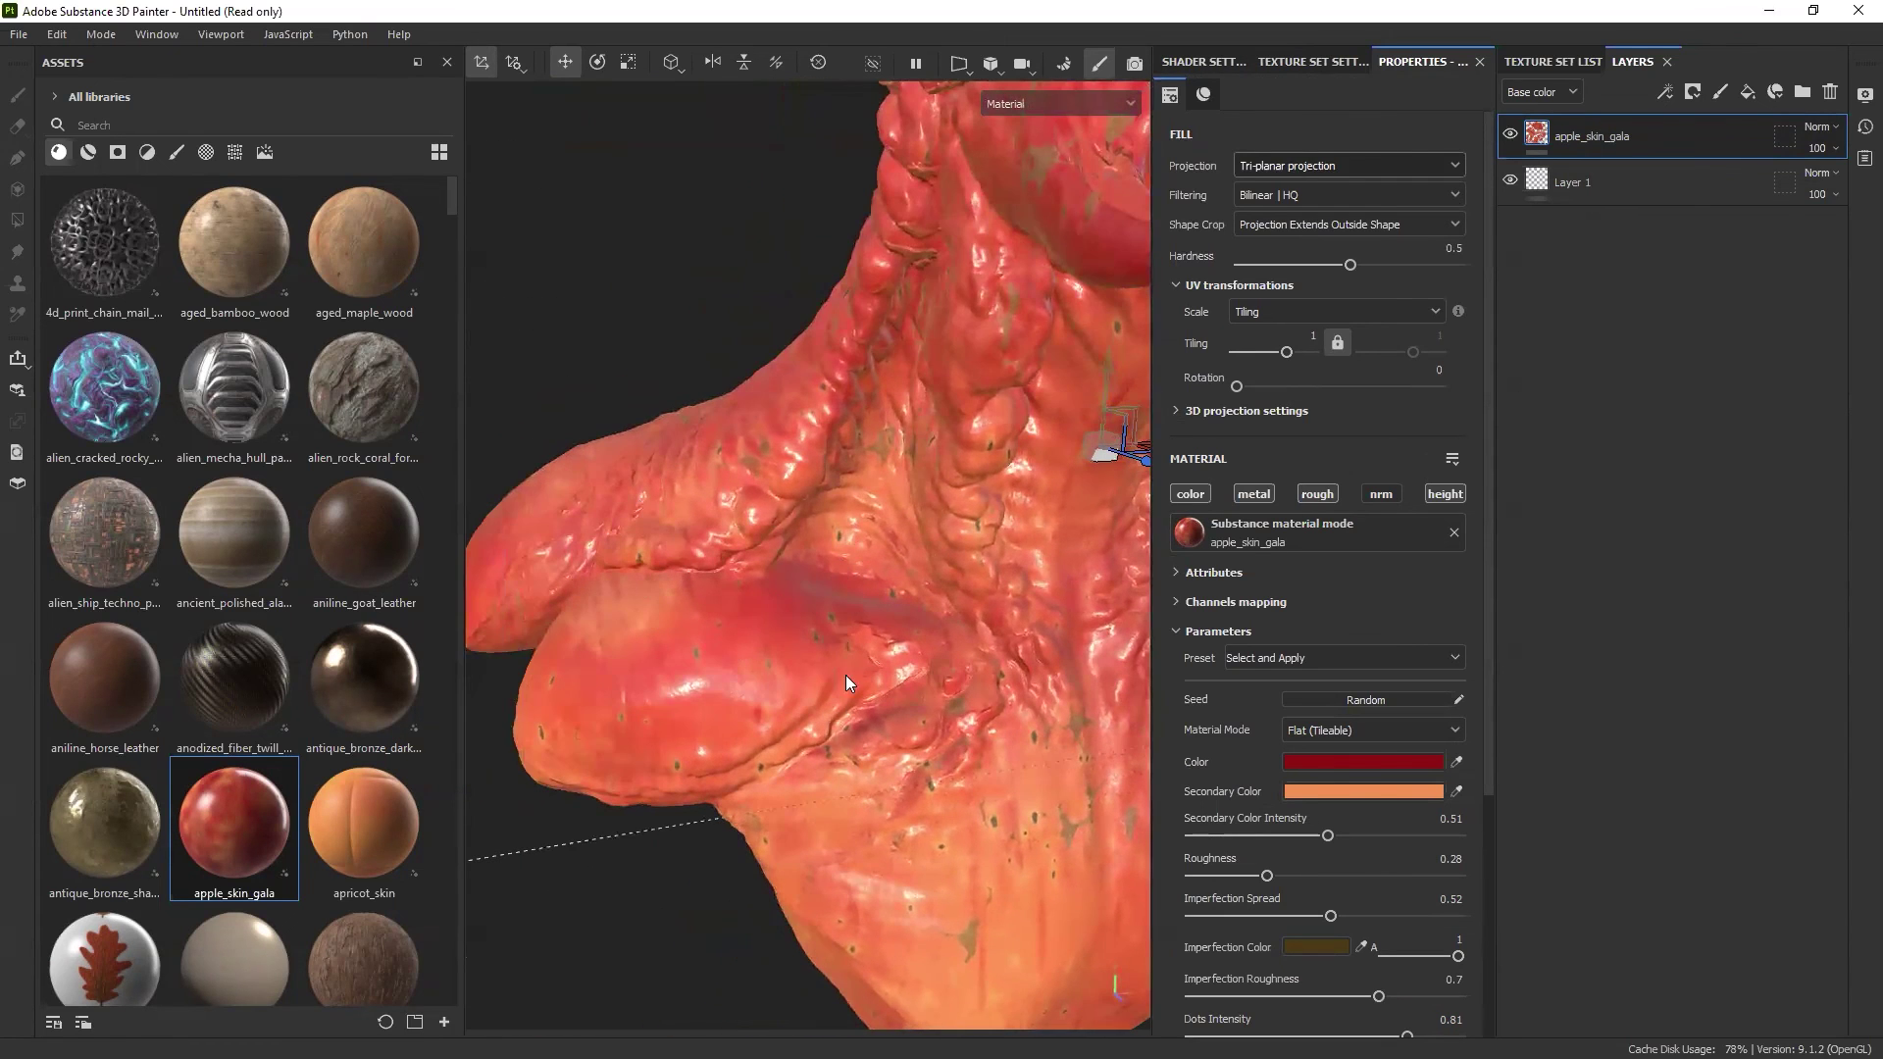
alt+drag(845, 677, 908, 370)
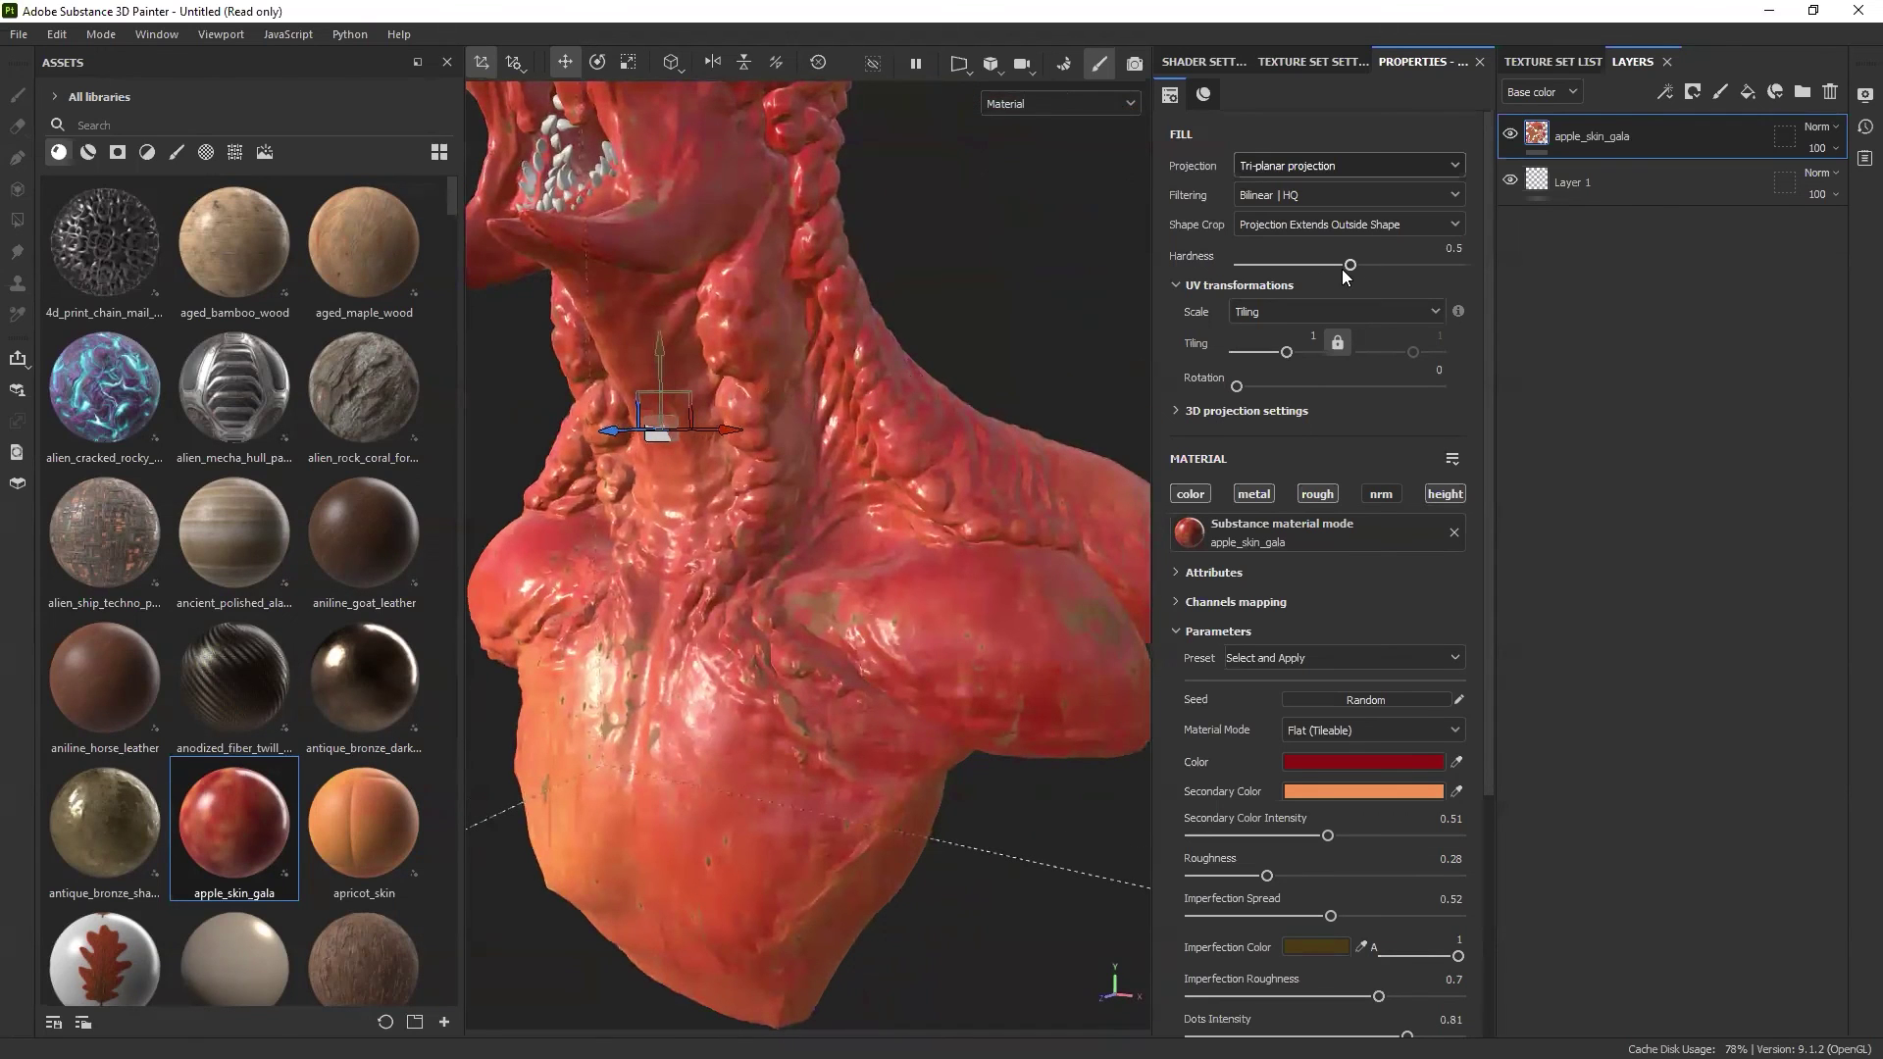
drag(1349, 265, 1317, 265)
scroll(774, 392, up, 5)
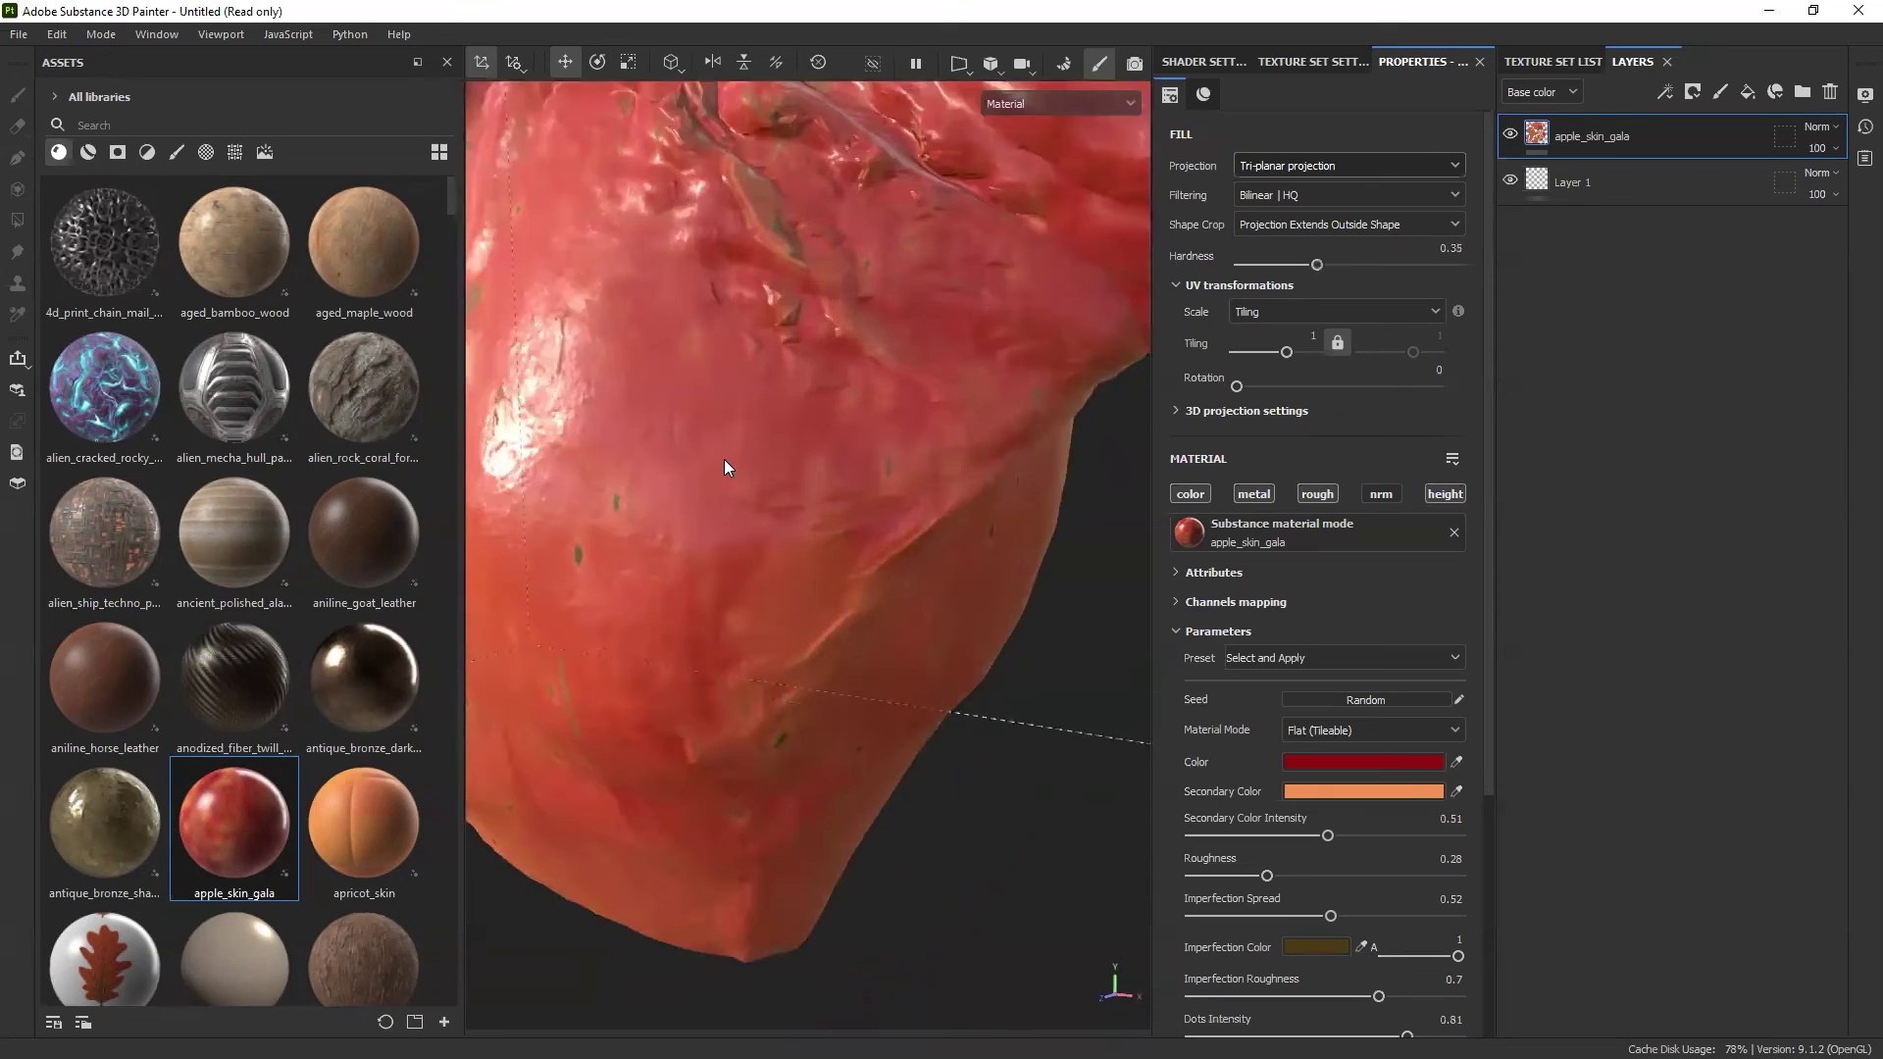
alt+drag(724, 459, 810, 381)
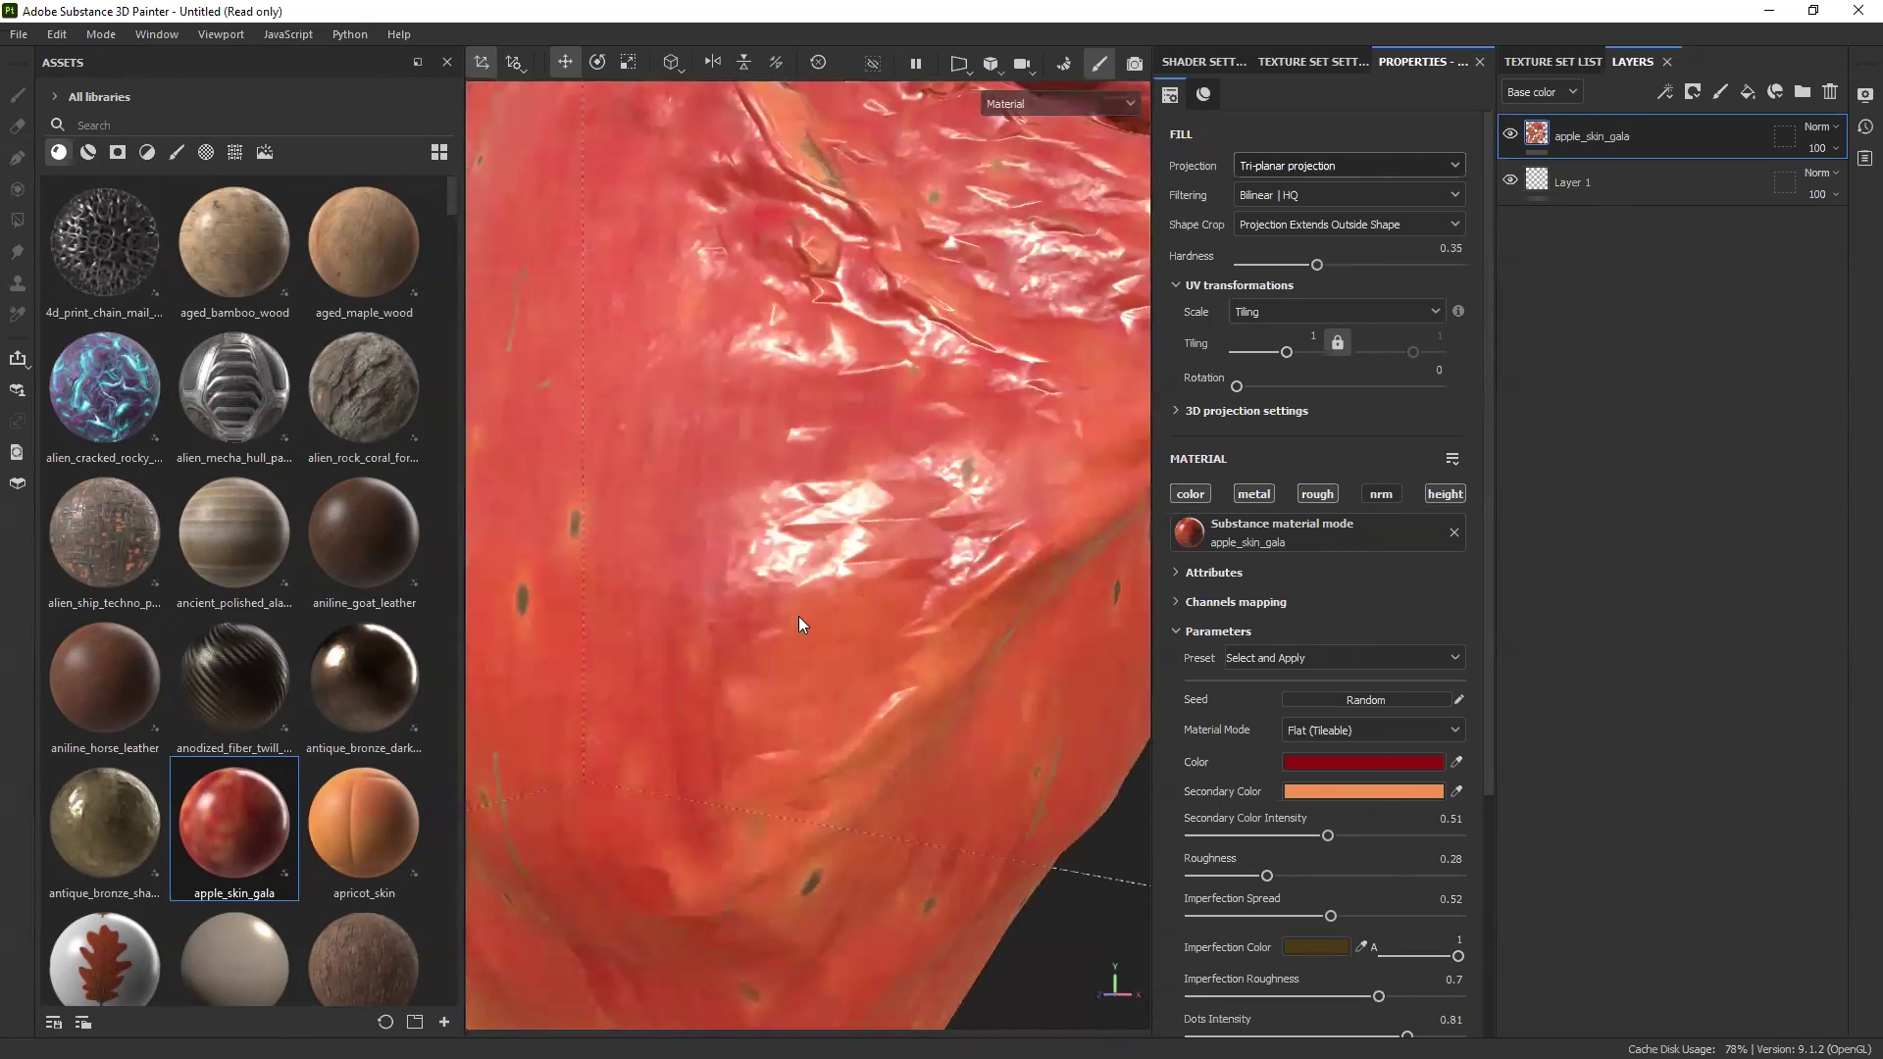
shift+right_drag(837, 368, 700, 636)
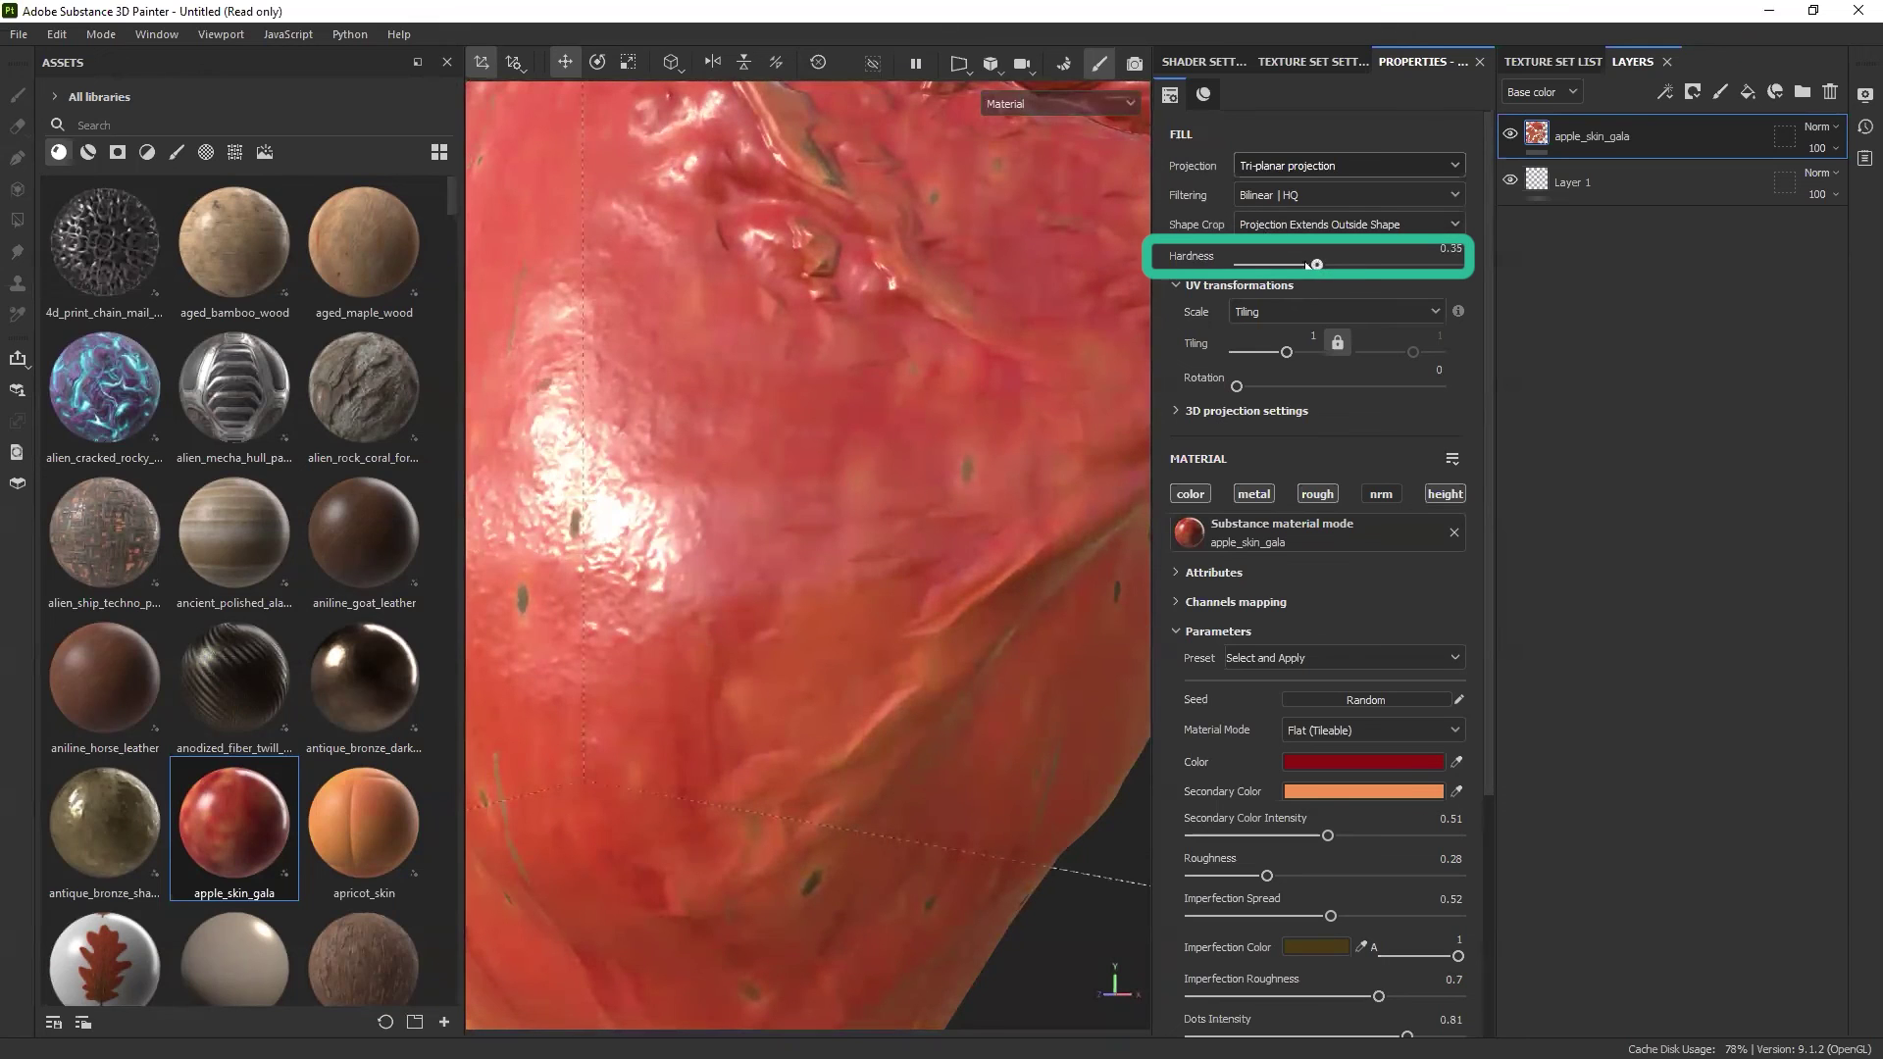
Step: Set the tri-planar projection's hardness to 0.02 and frame the whole bust from the front
drag(1316, 265, 1251, 287)
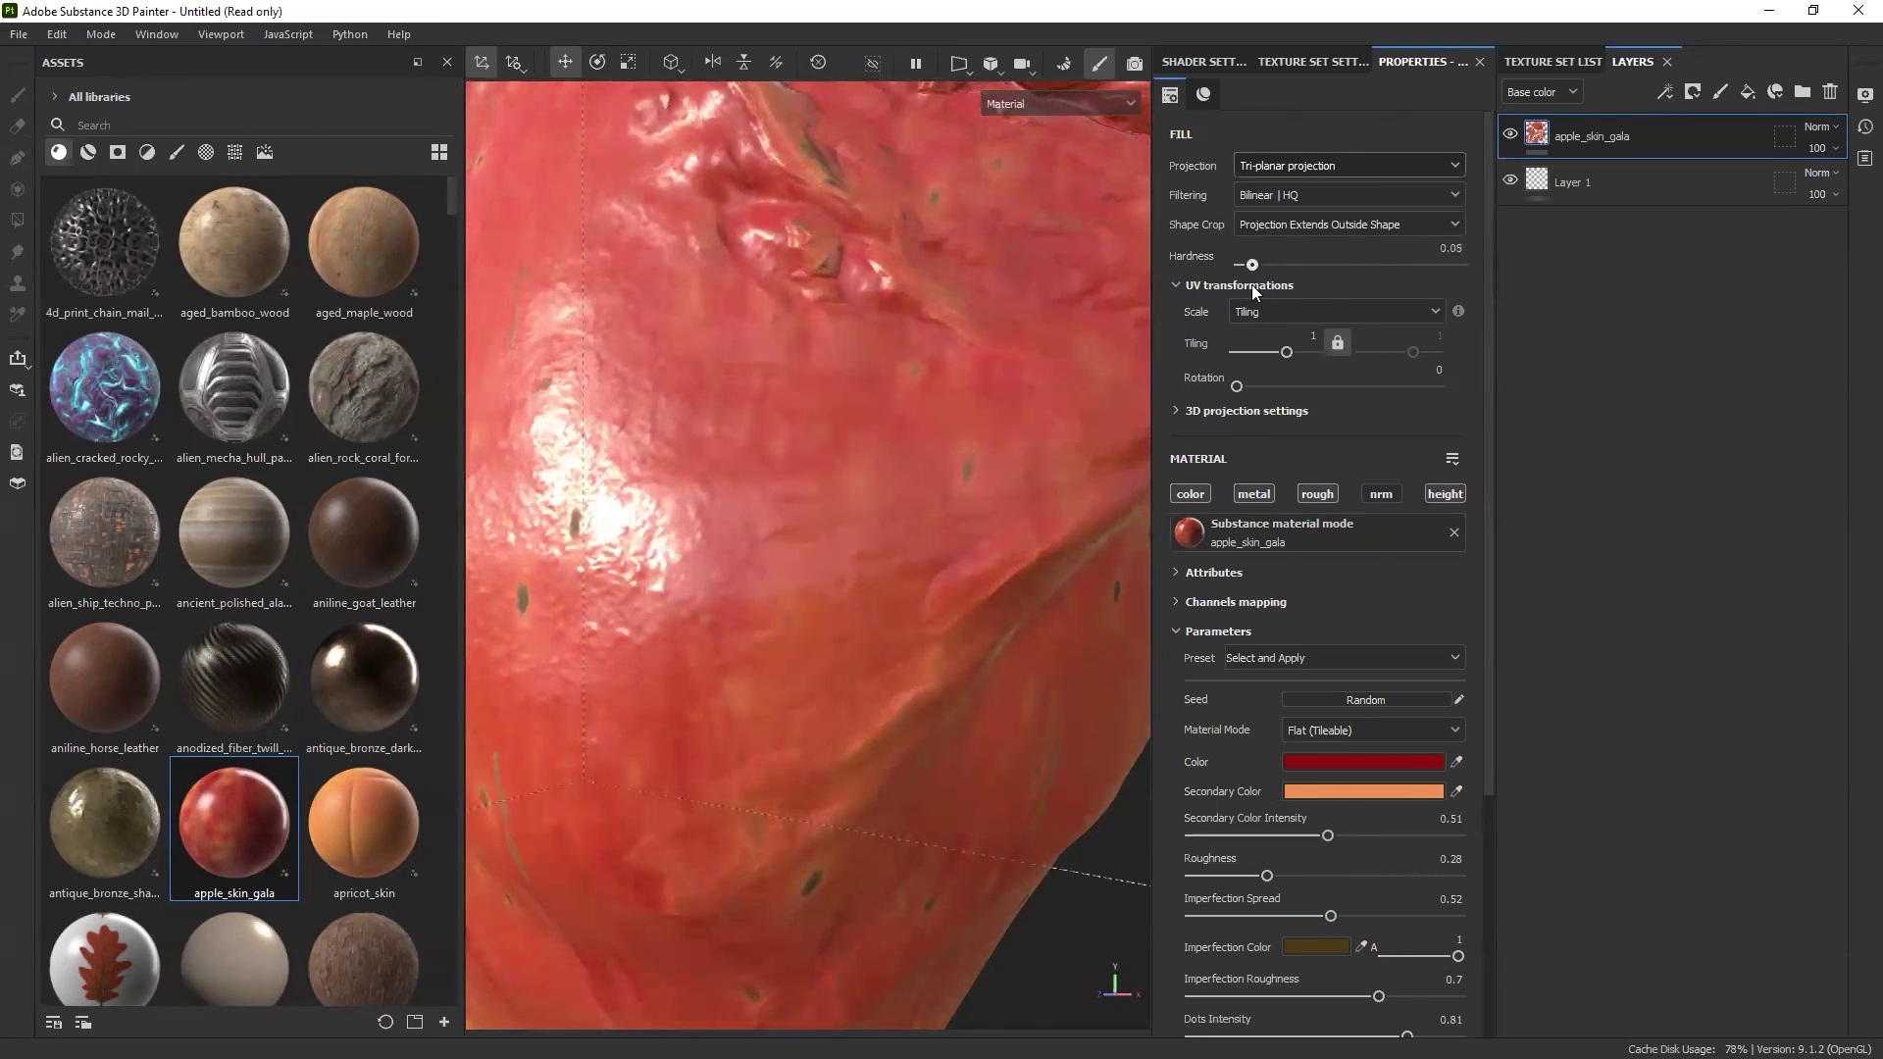
key(f)
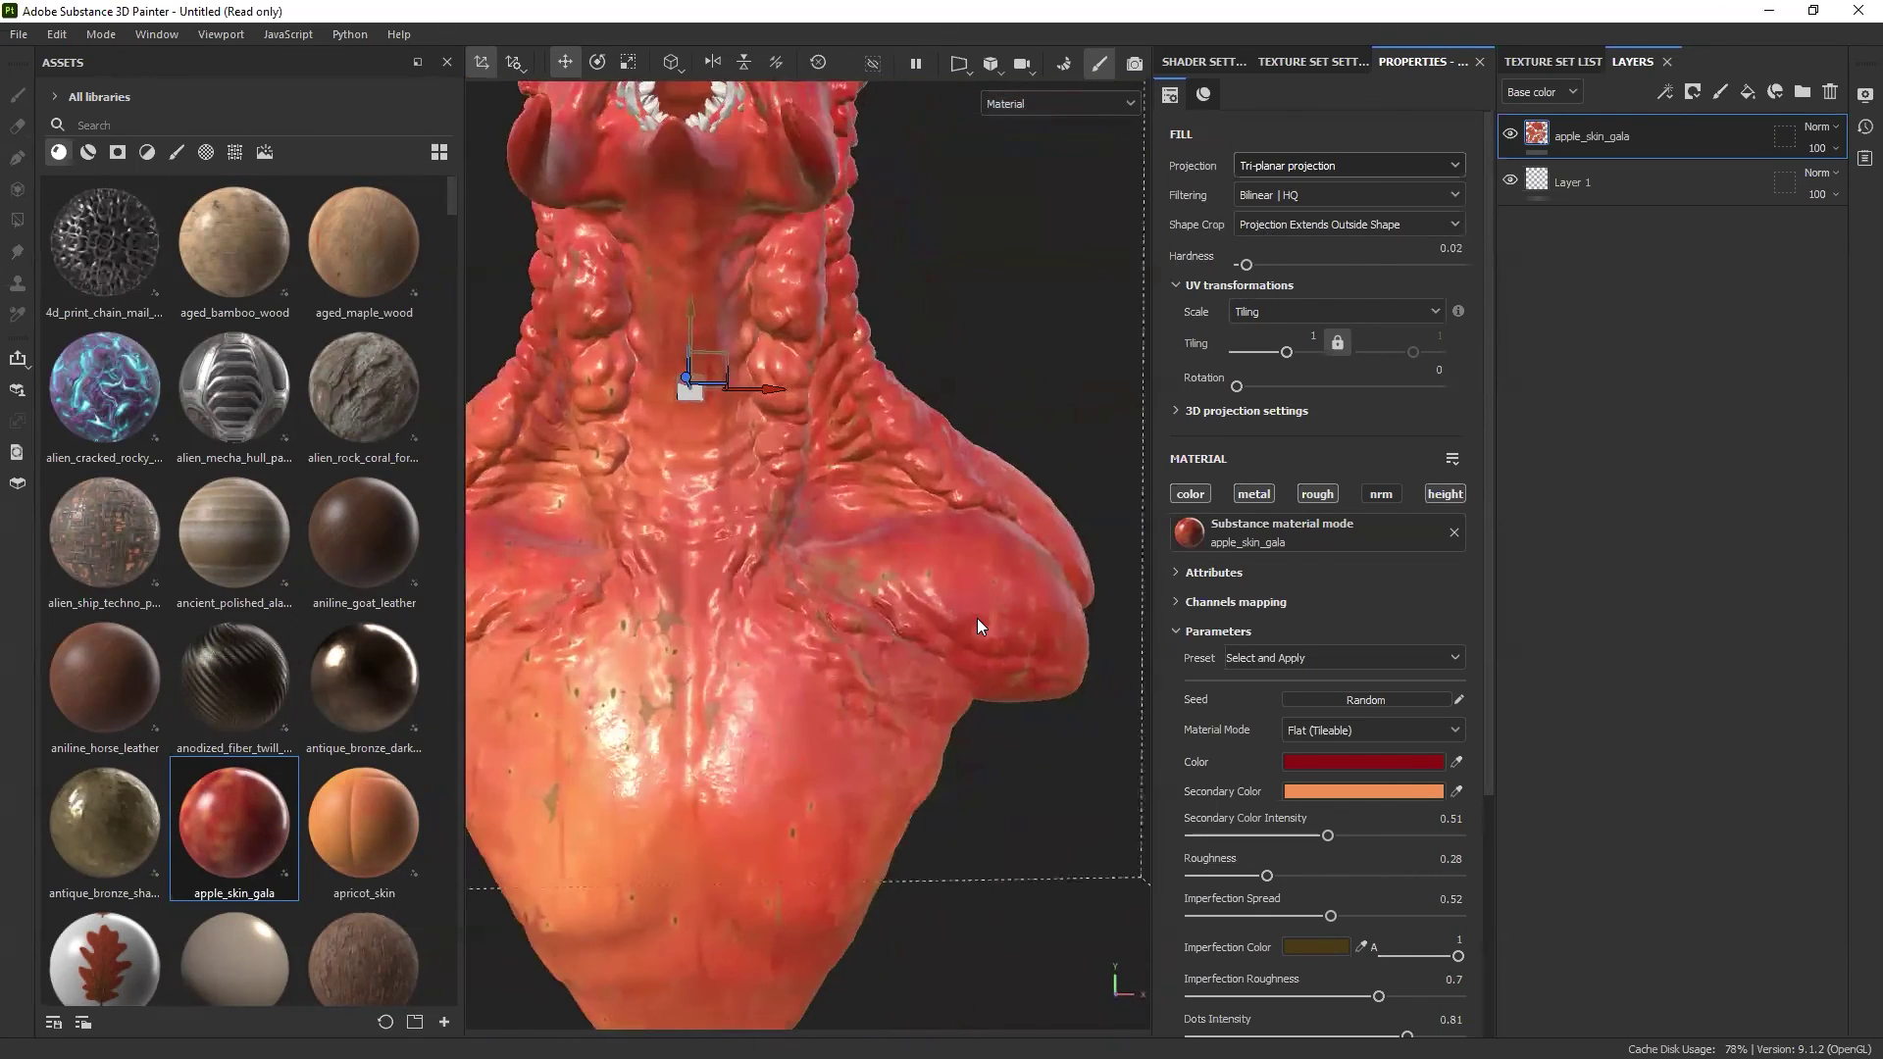
mouse_move(945, 569)
alt+mouse_down()
mouse_move(967, 617)
mouse_move(932, 617)
mouse_move(956, 584)
alt+mouse_up()
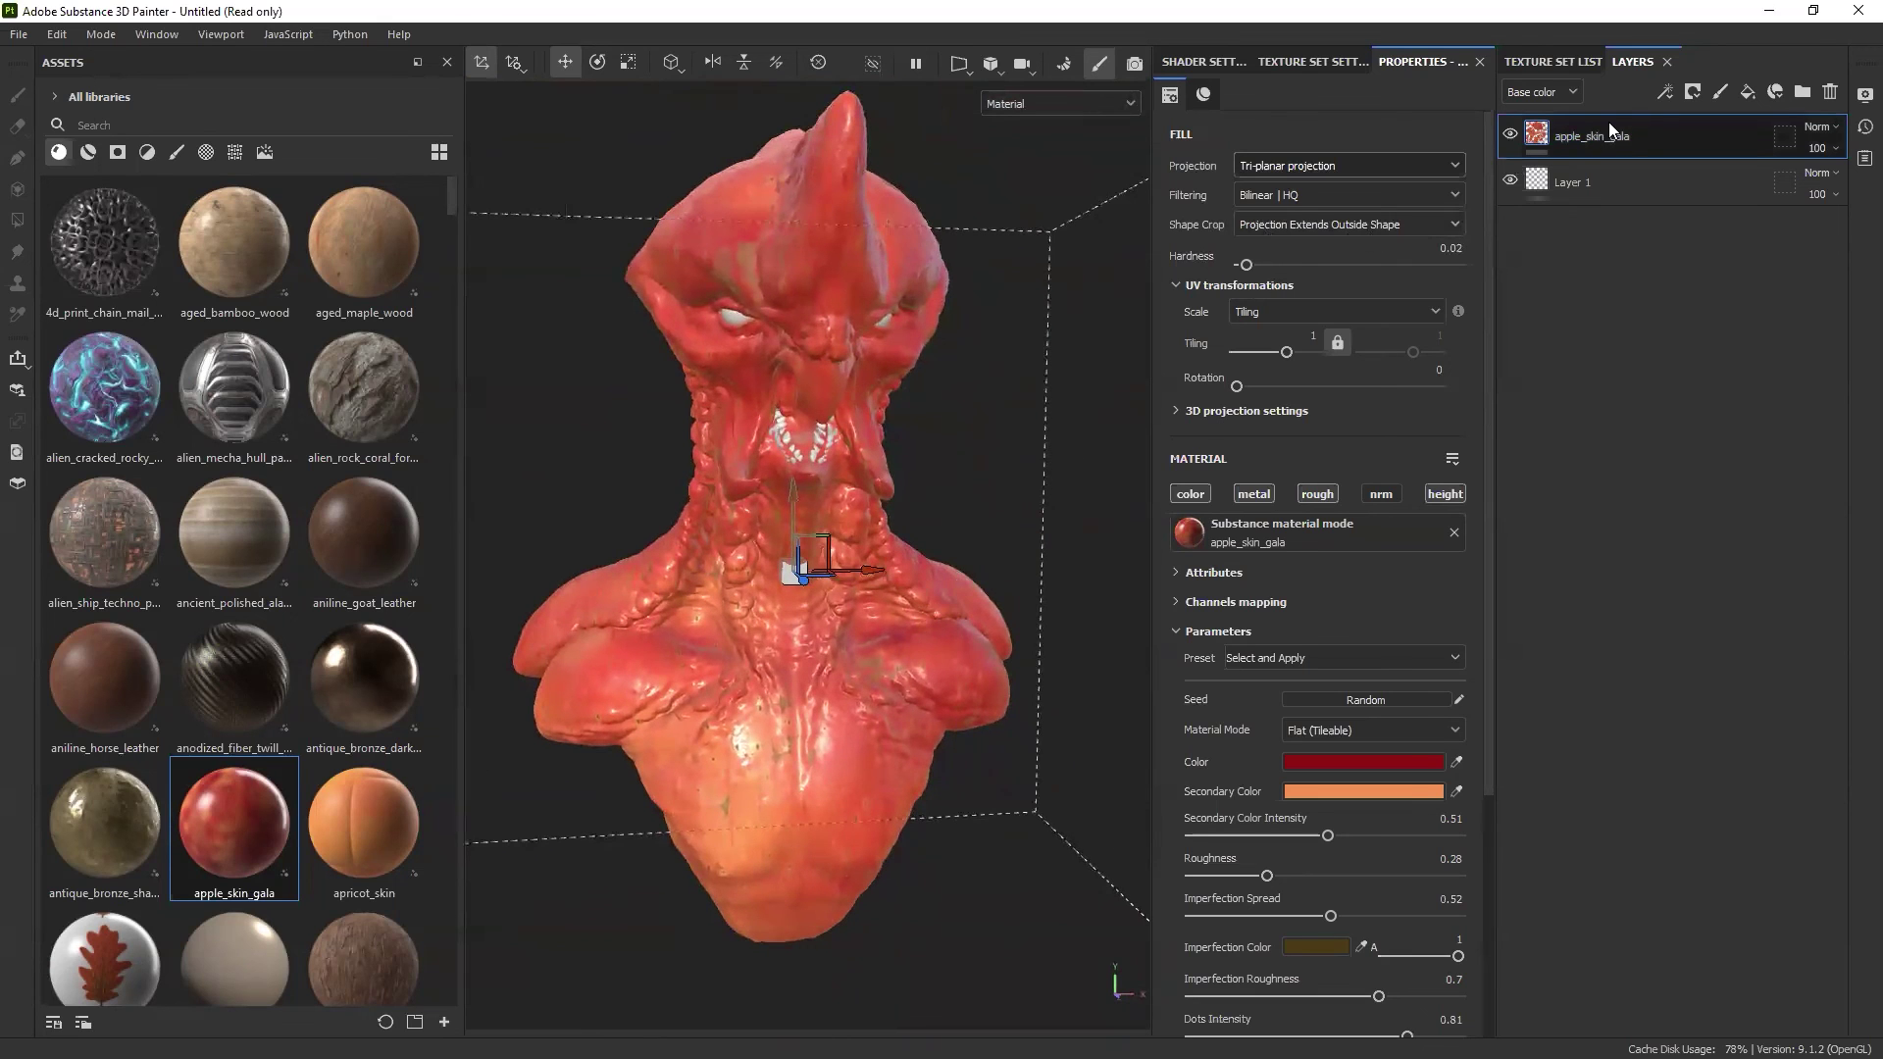